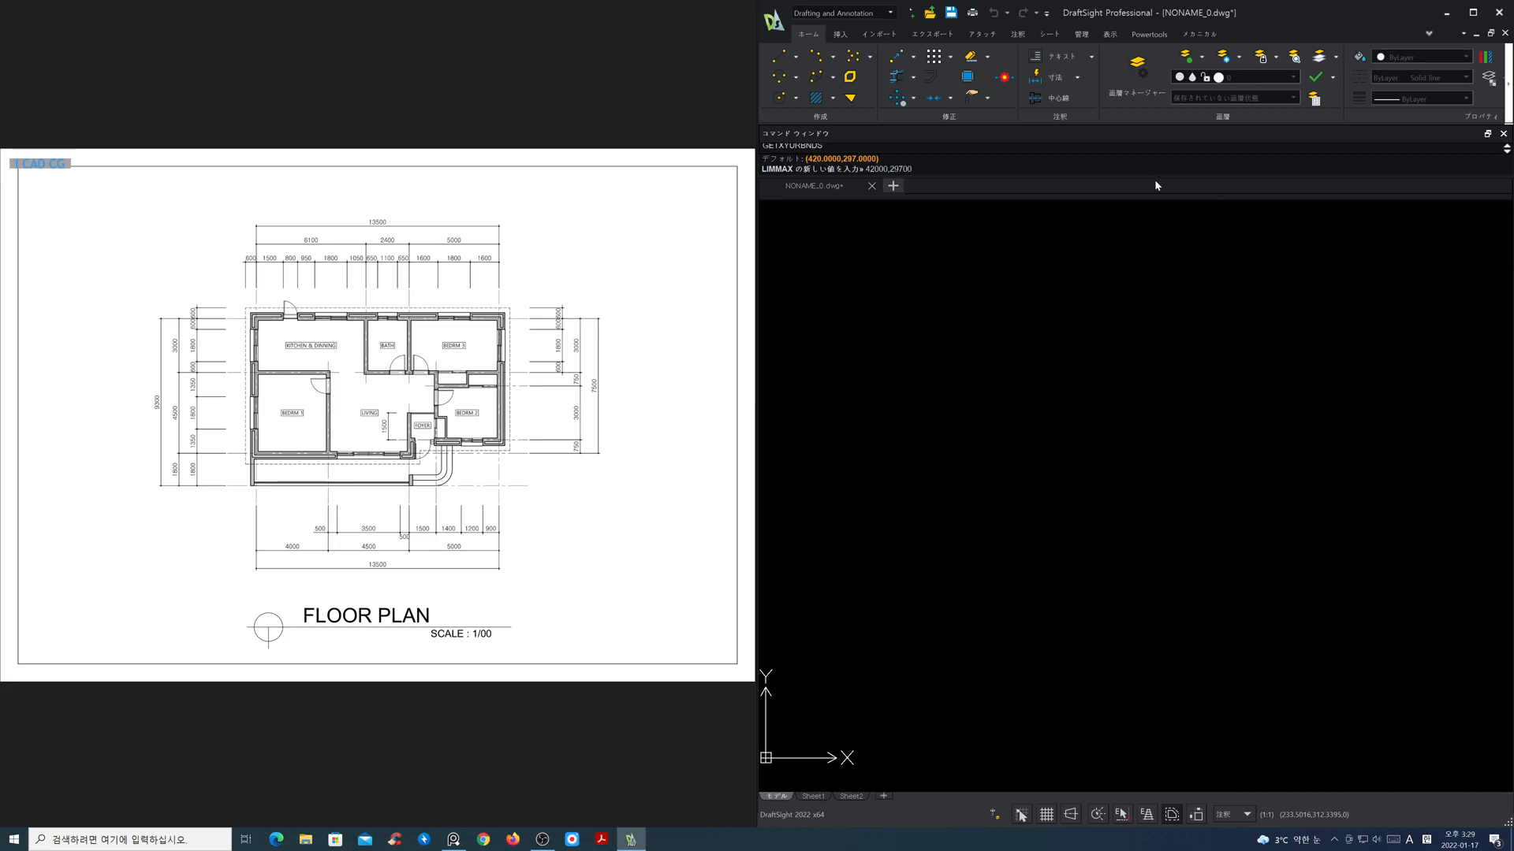
Step: Set the drawing limits' upper corner to 42000,29700 and zoom to the drawing bounds
key(Return)
text(z)
key(Return)
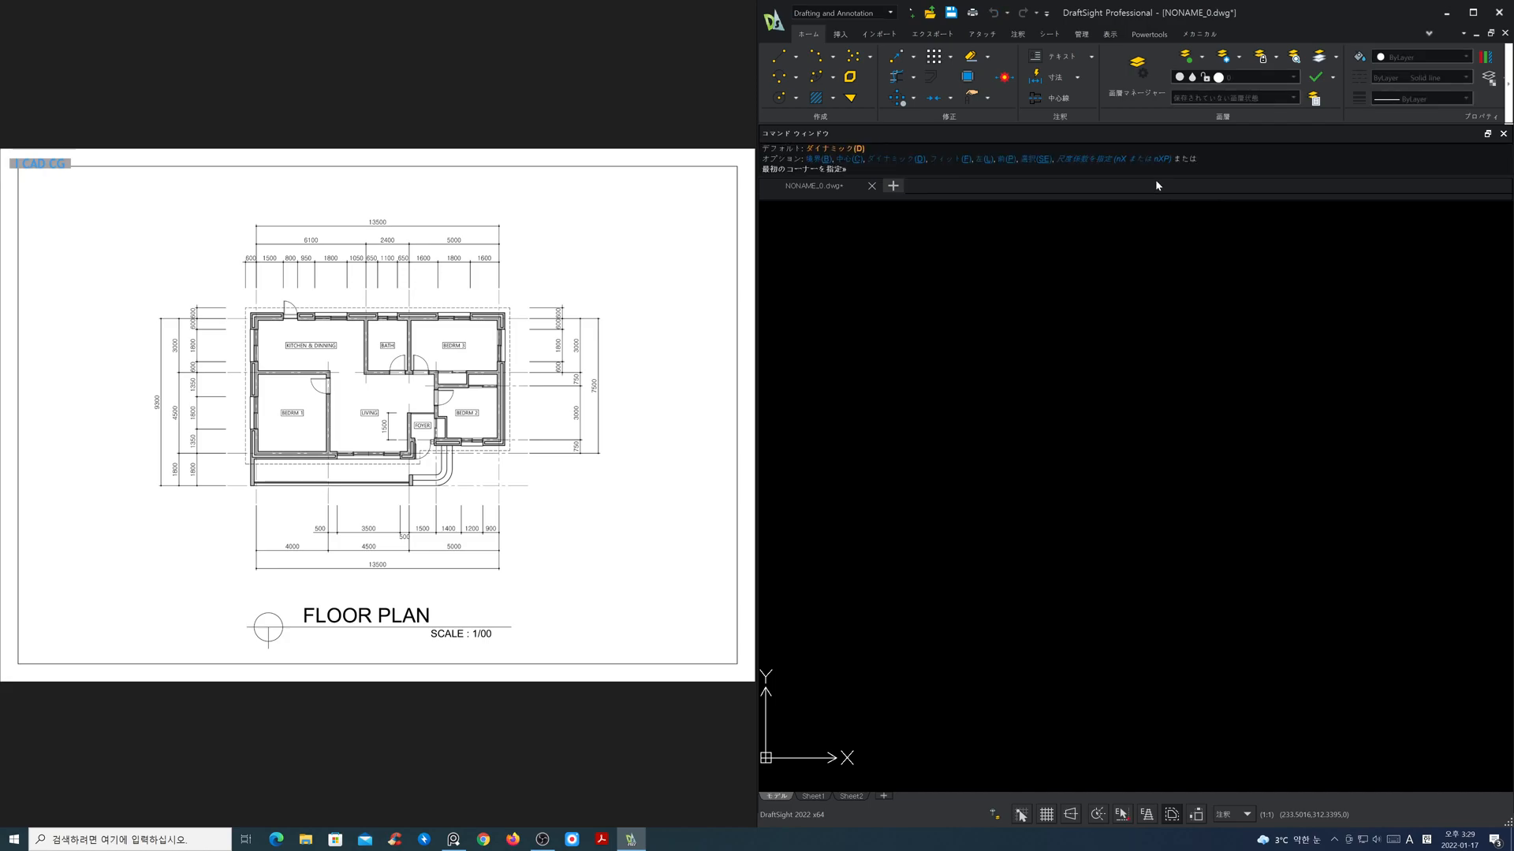
text(b)
key(Return)
Step: Set the drawing's global line scale factor to 40
text(lts)
key(Return)
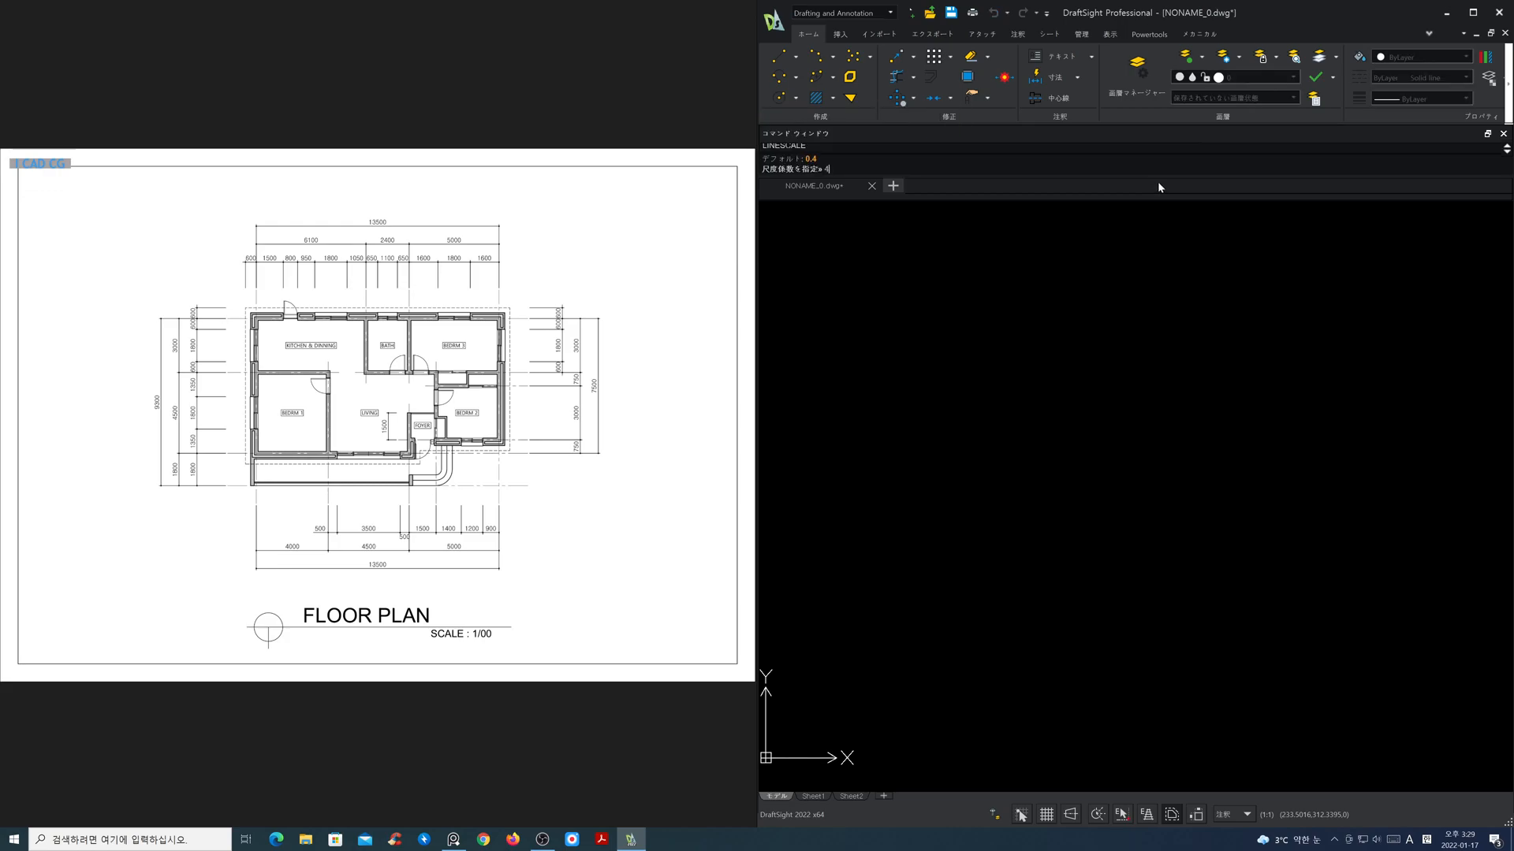
text(40)
key(Return)
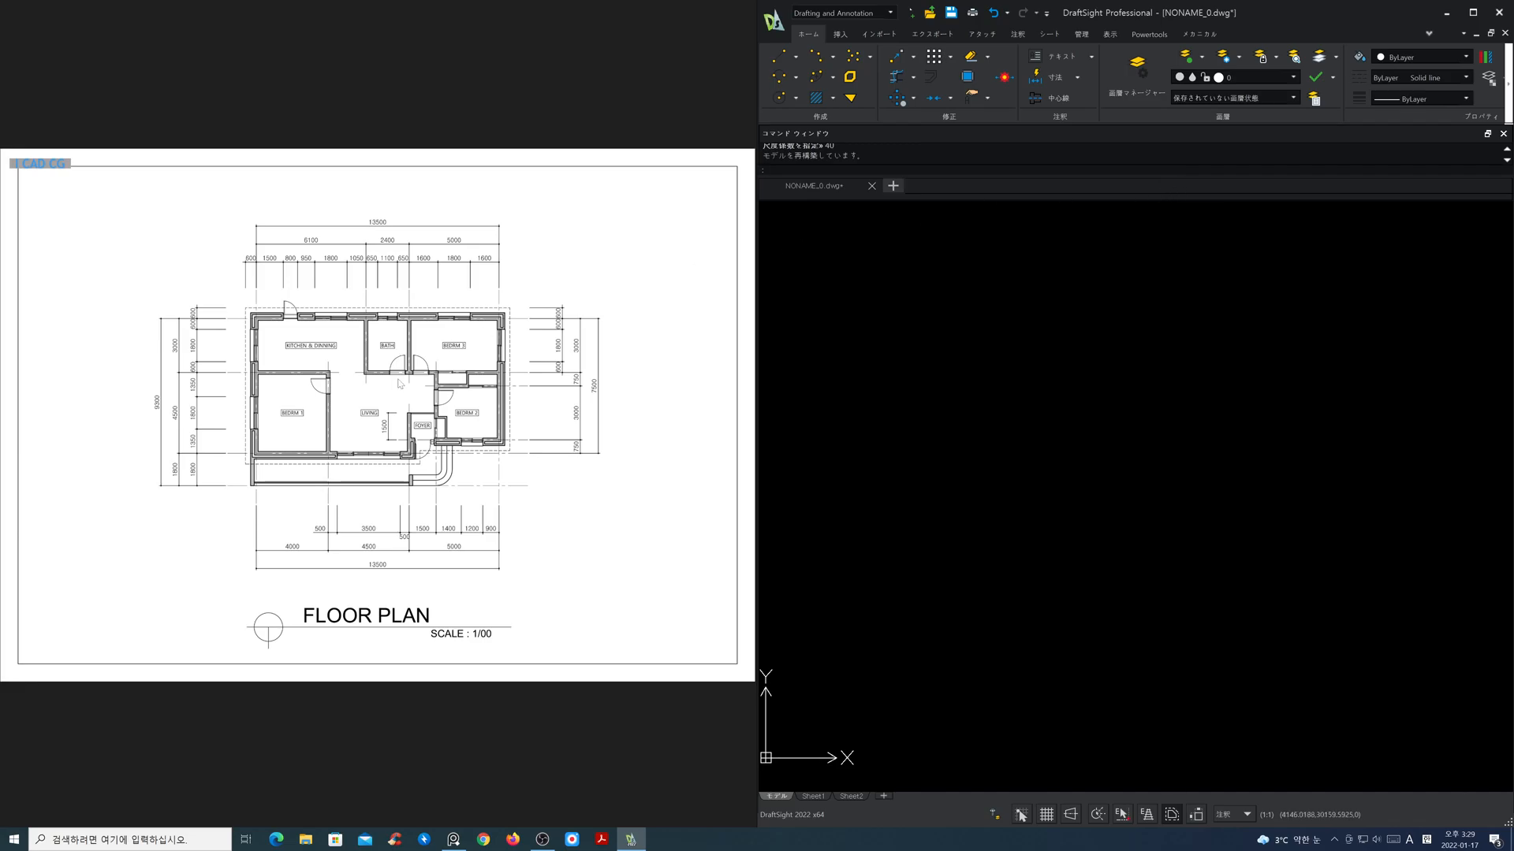
Step: Make cen the active layer
scroll(400, 383, up, 3)
drag(409, 432, 413, 441)
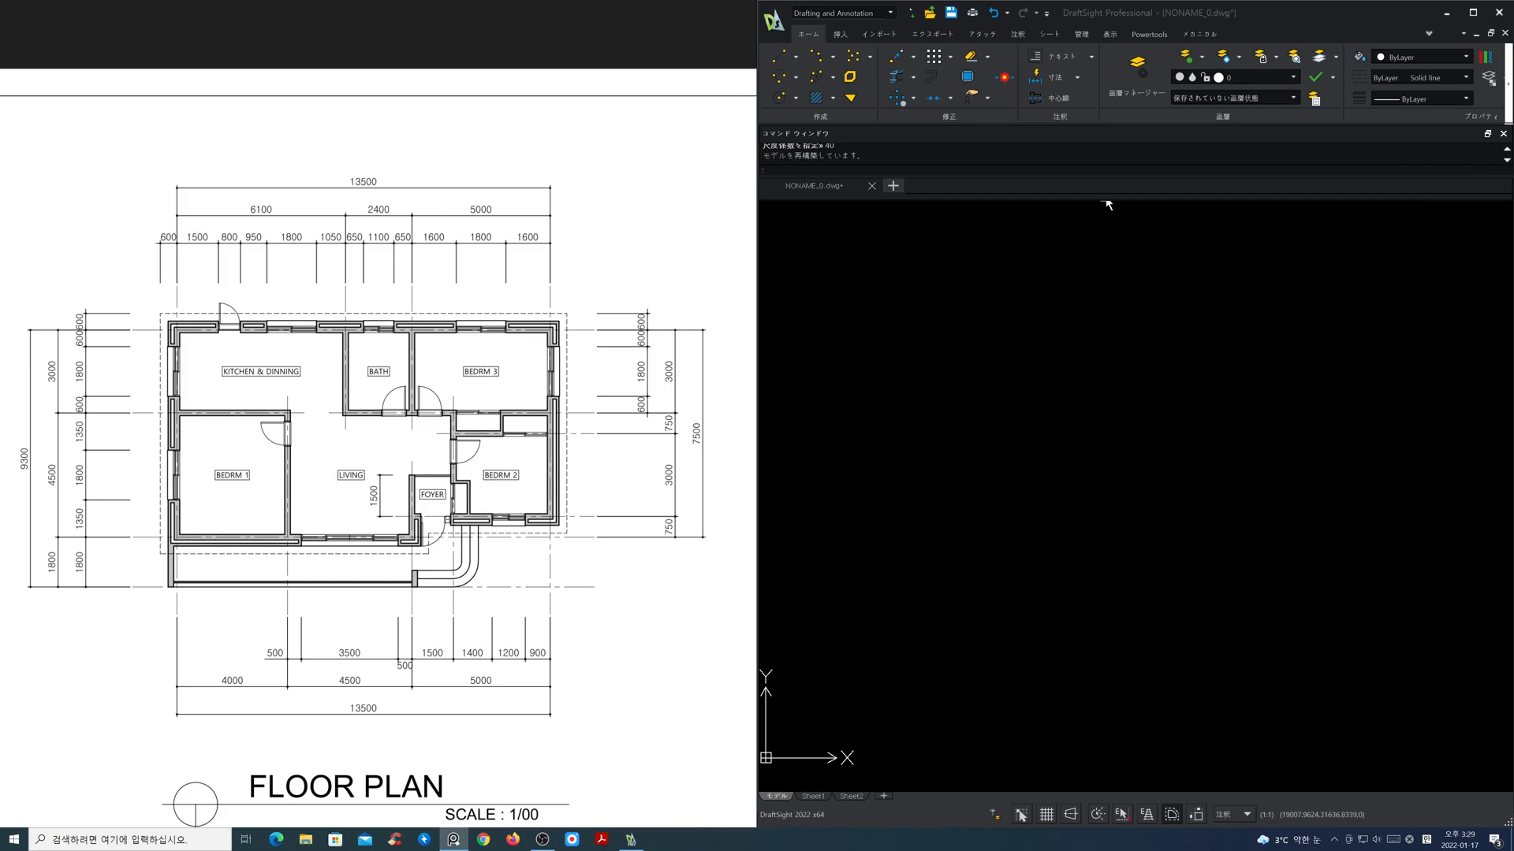
click(1256, 79)
click(1206, 115)
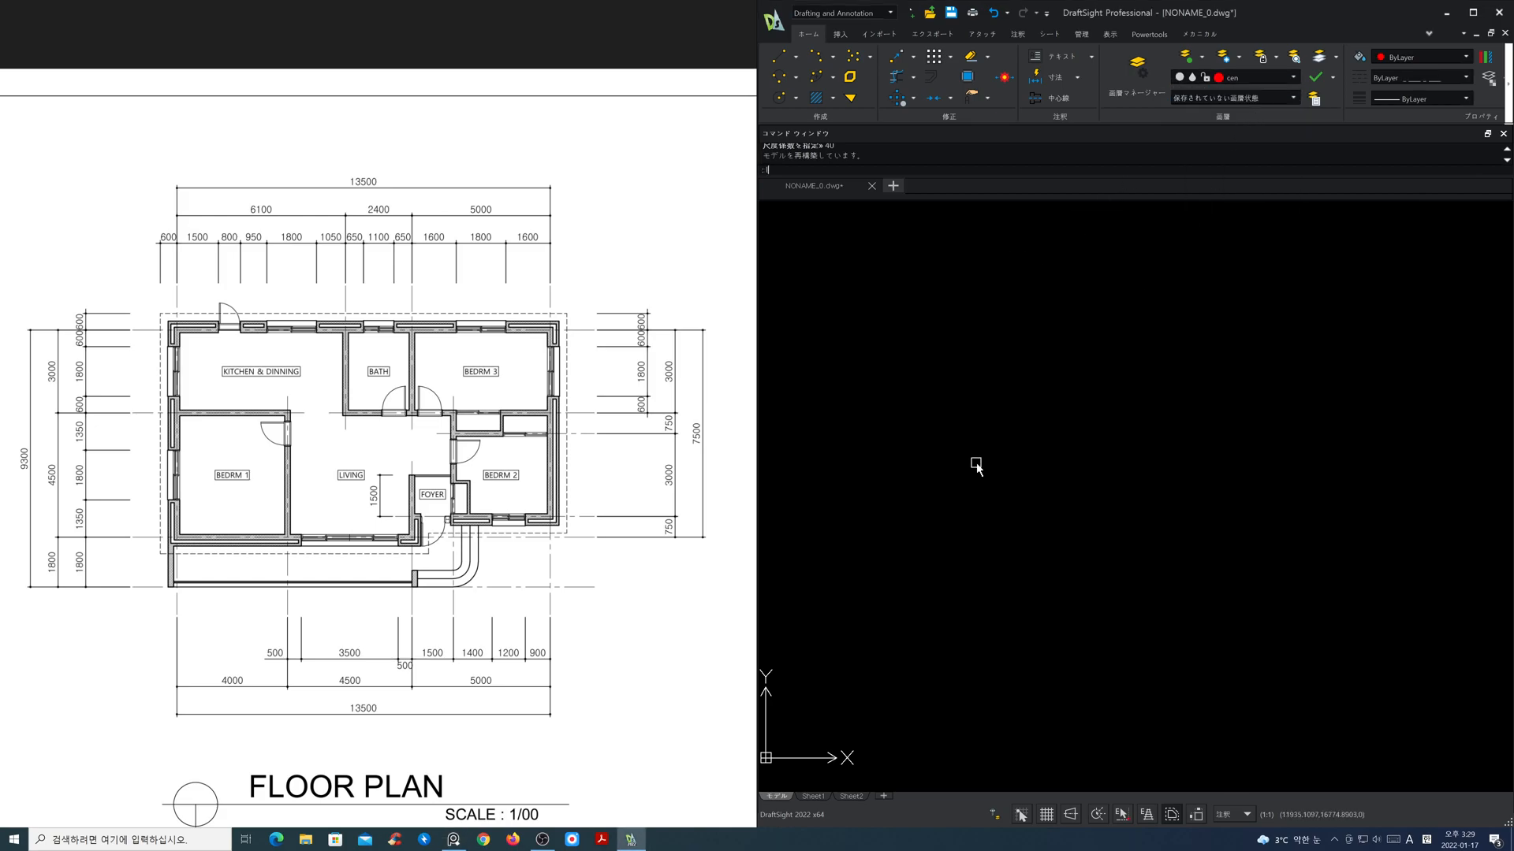
Step: Draw one long vertical and one long horizontal centre line crossing at the grid's lower-left corner
text(L)
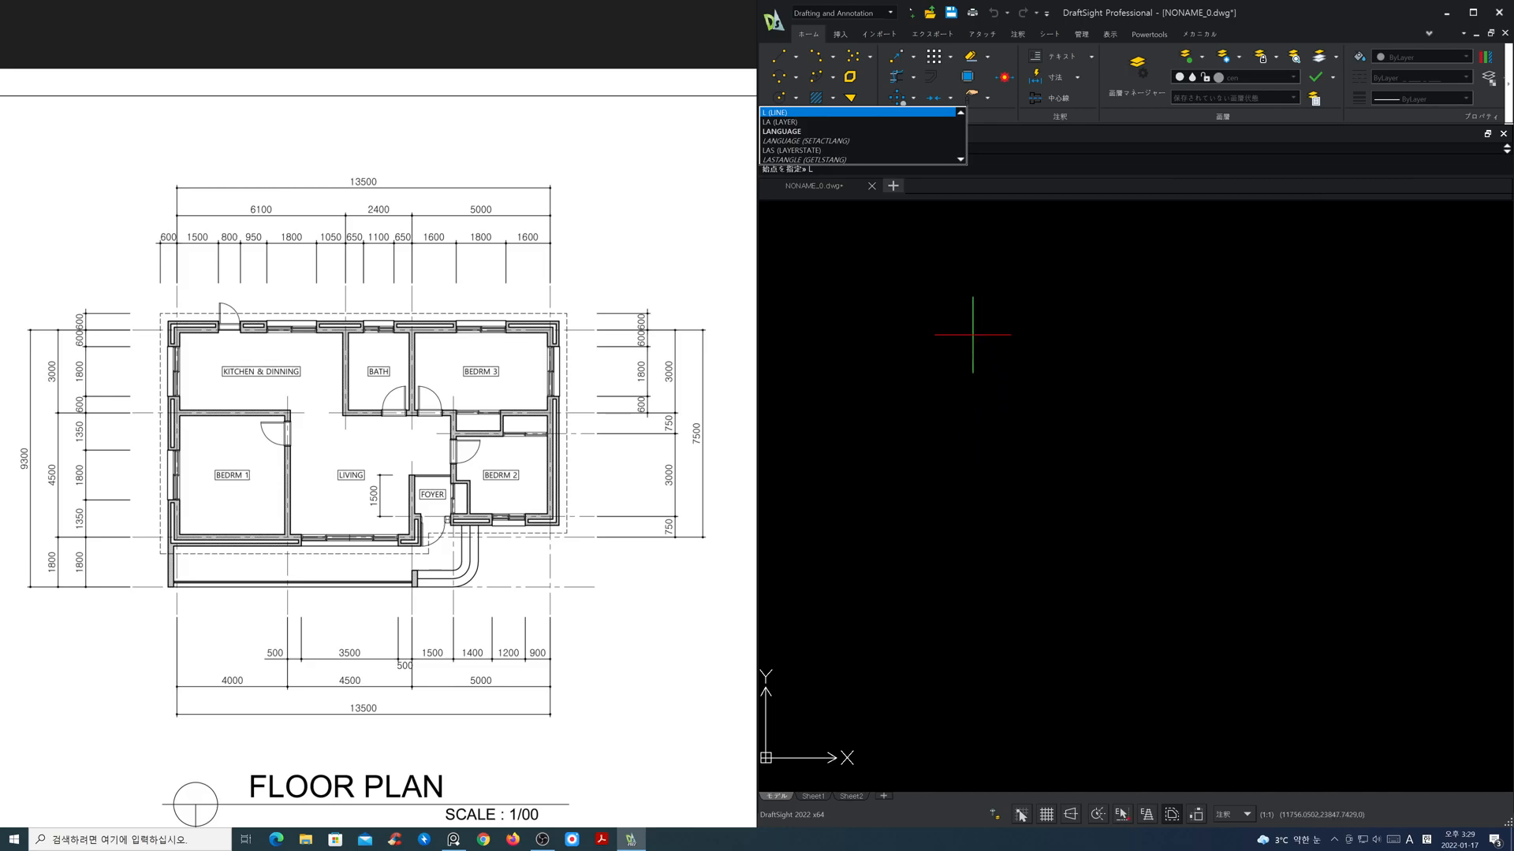
click(966, 278)
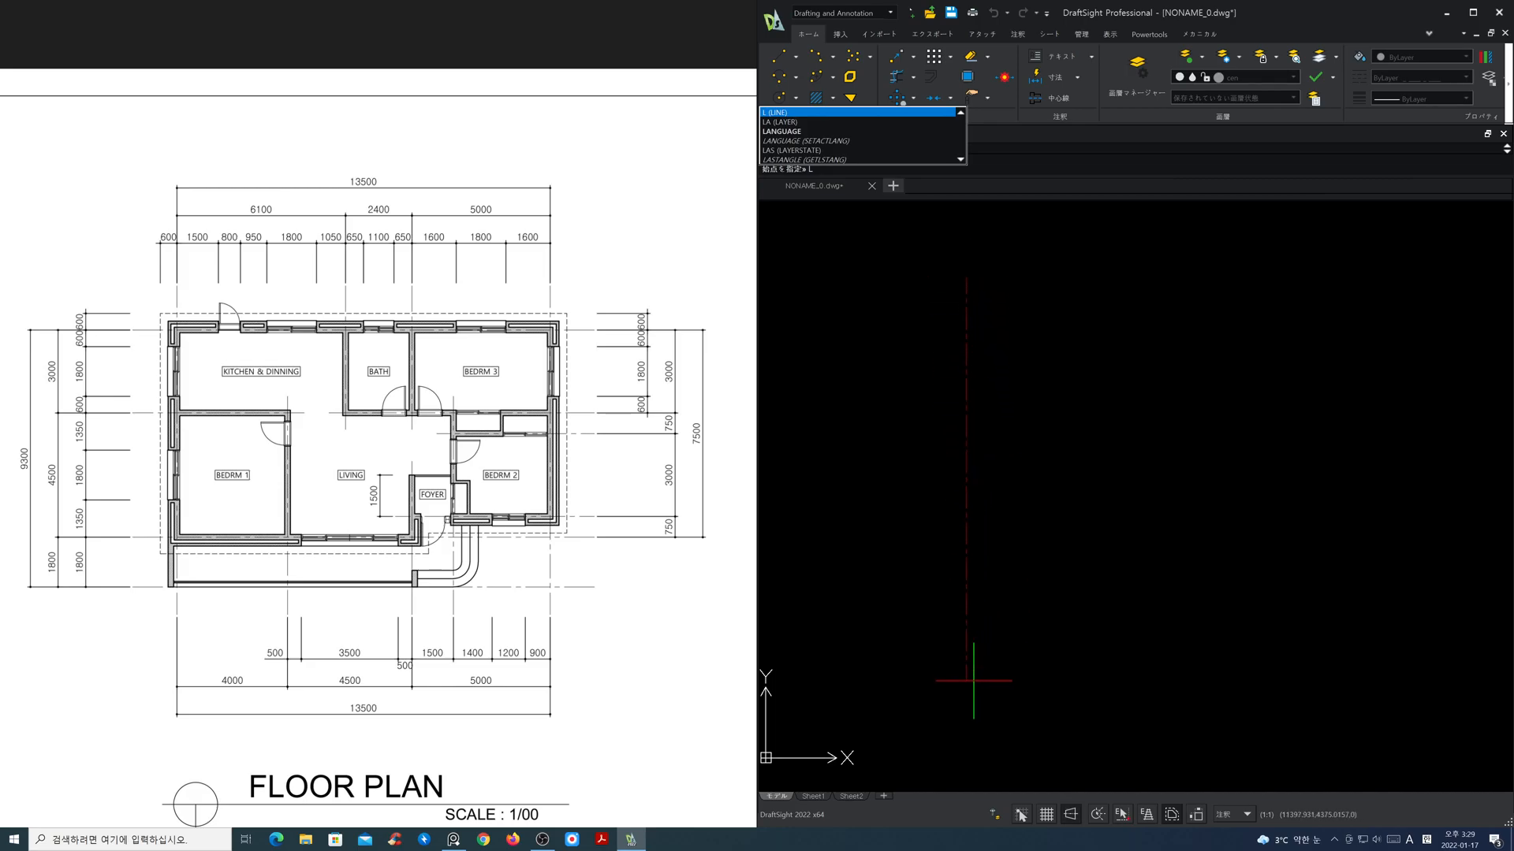
key(Return)
click(867, 614)
click(1409, 607)
key(Return)
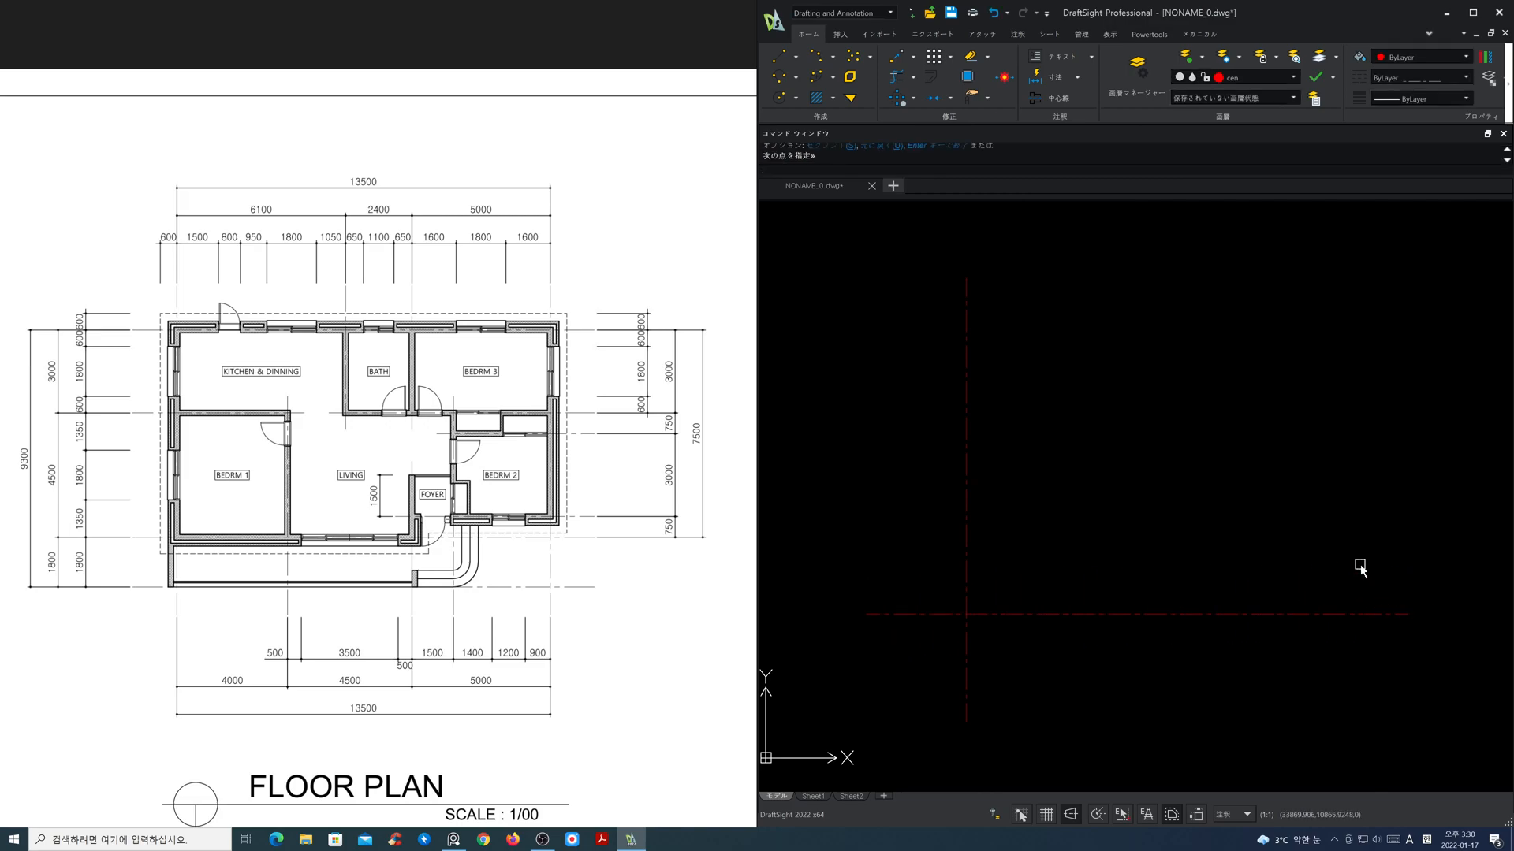
Step: Offset the horizontal centre line upward by 9300
text(o)
key(Return)
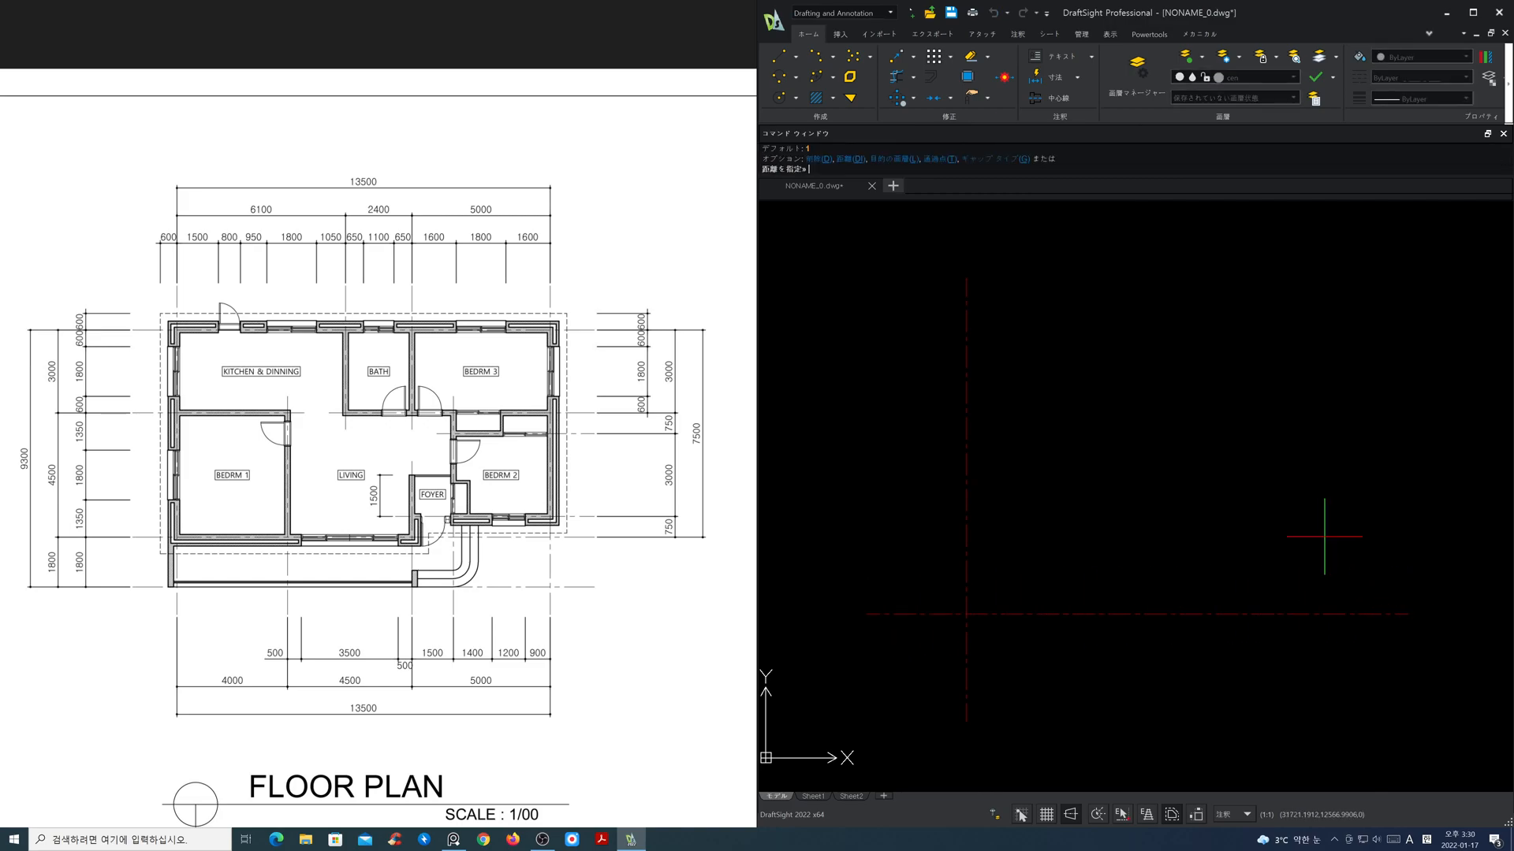
text(9300)
key(Return)
click(1263, 612)
click(1257, 567)
key(Return)
Step: Offset the vertical centre line to the right by 13500
key(Return)
text(13500)
key(Return)
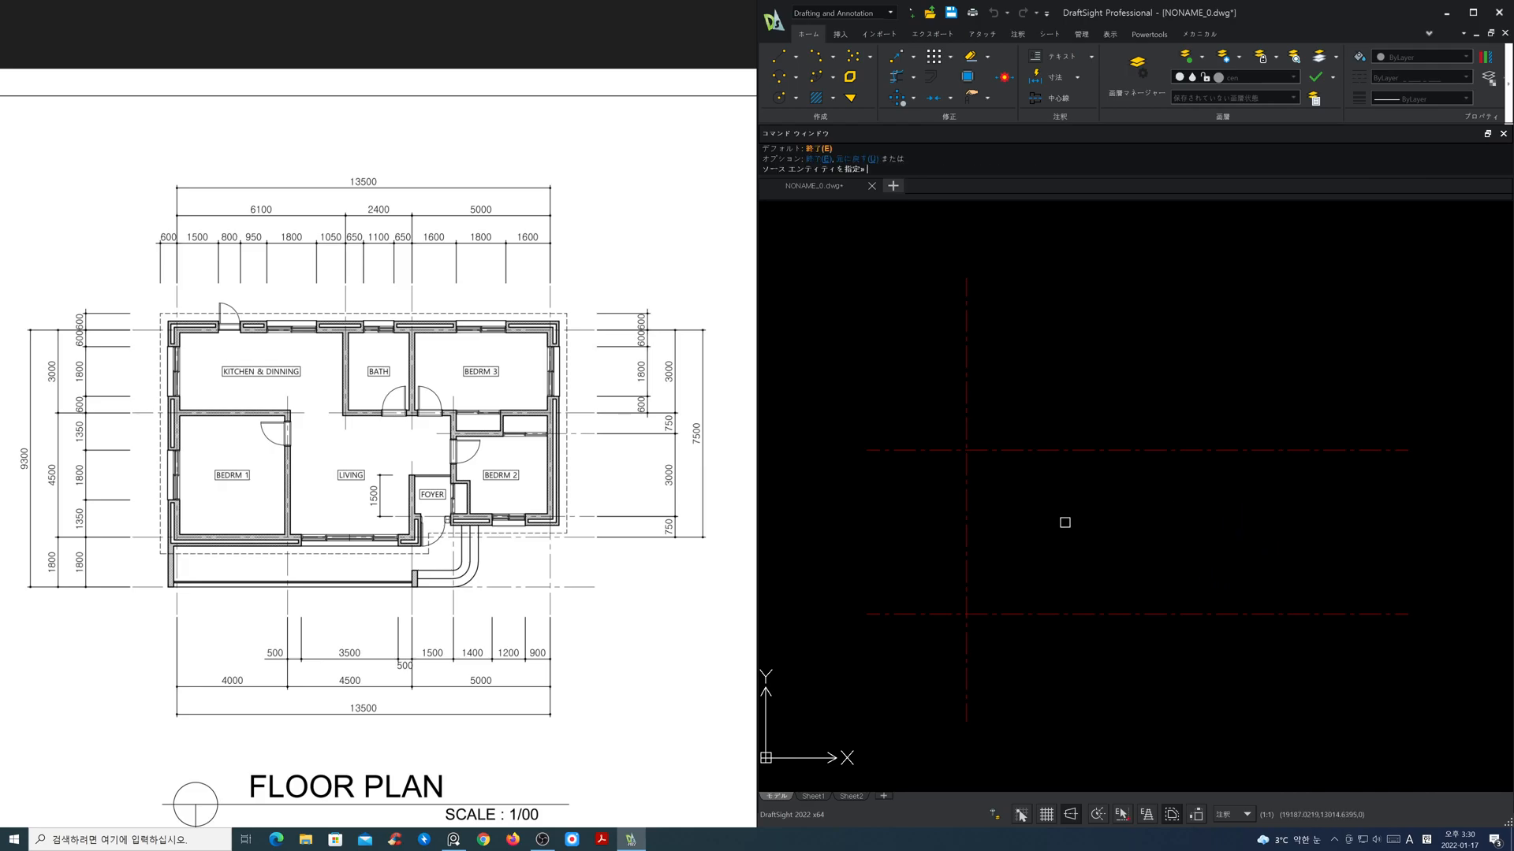
click(965, 508)
click(1025, 509)
Step: Stretch the upper and lower ends of both vertical centre lines inward to overhang the horizontal lines only slightly
key(Return)
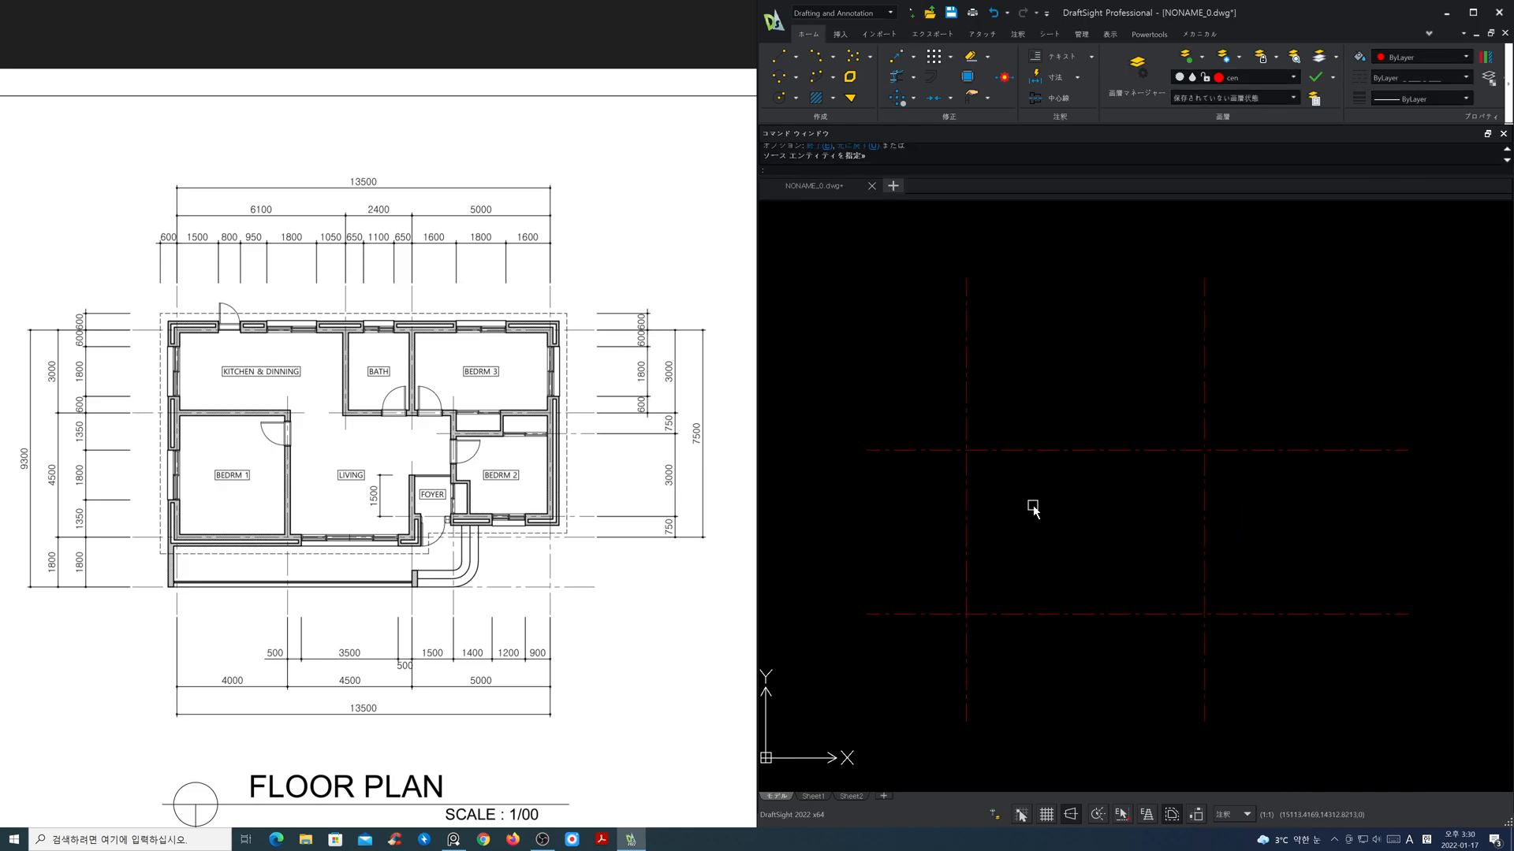
key(Return)
click(1290, 356)
click(912, 226)
key(Return)
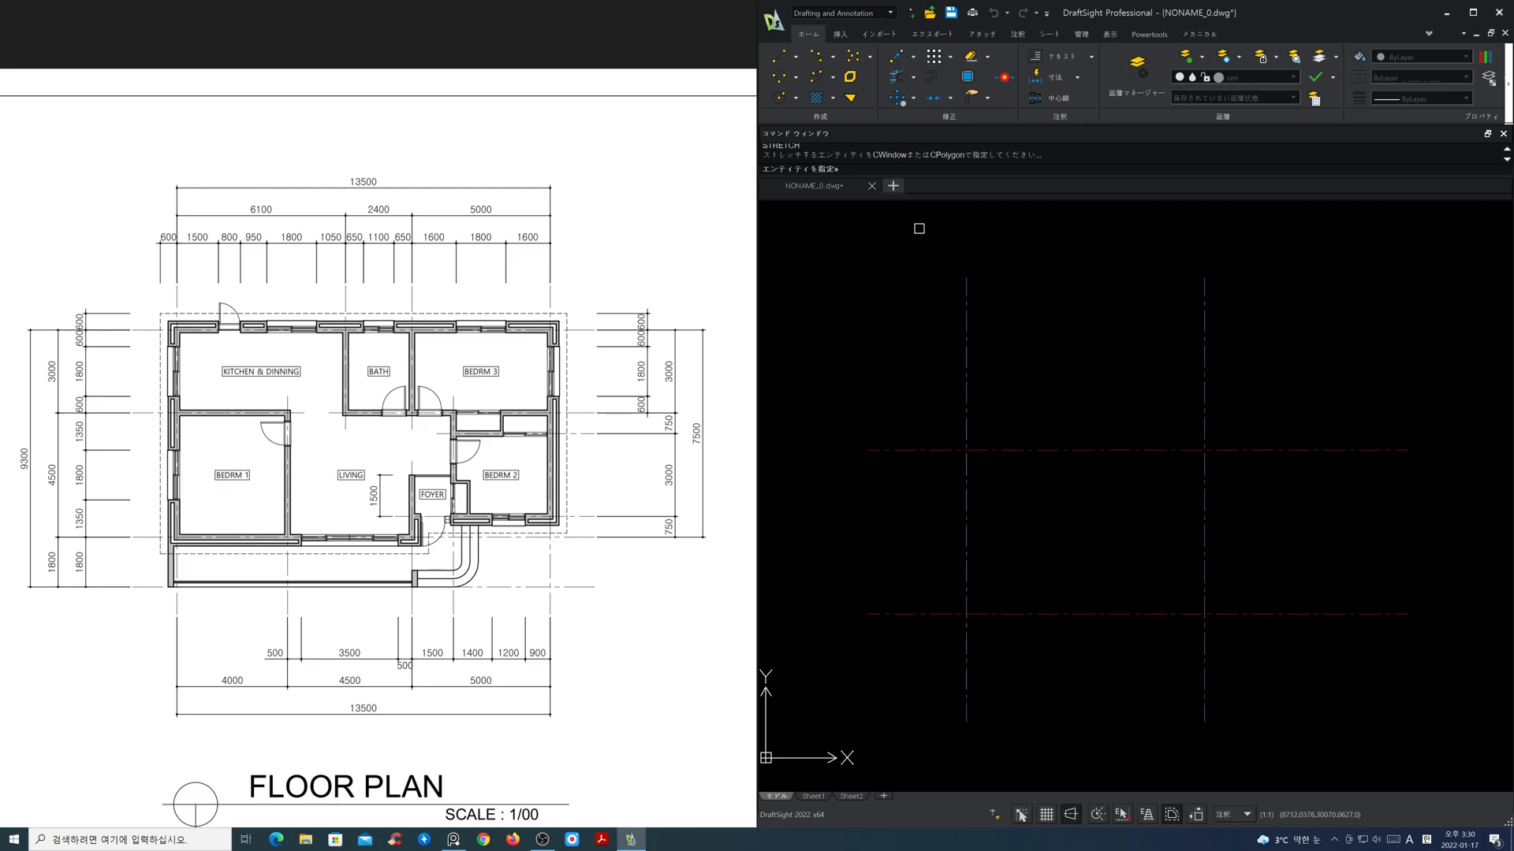
click(936, 278)
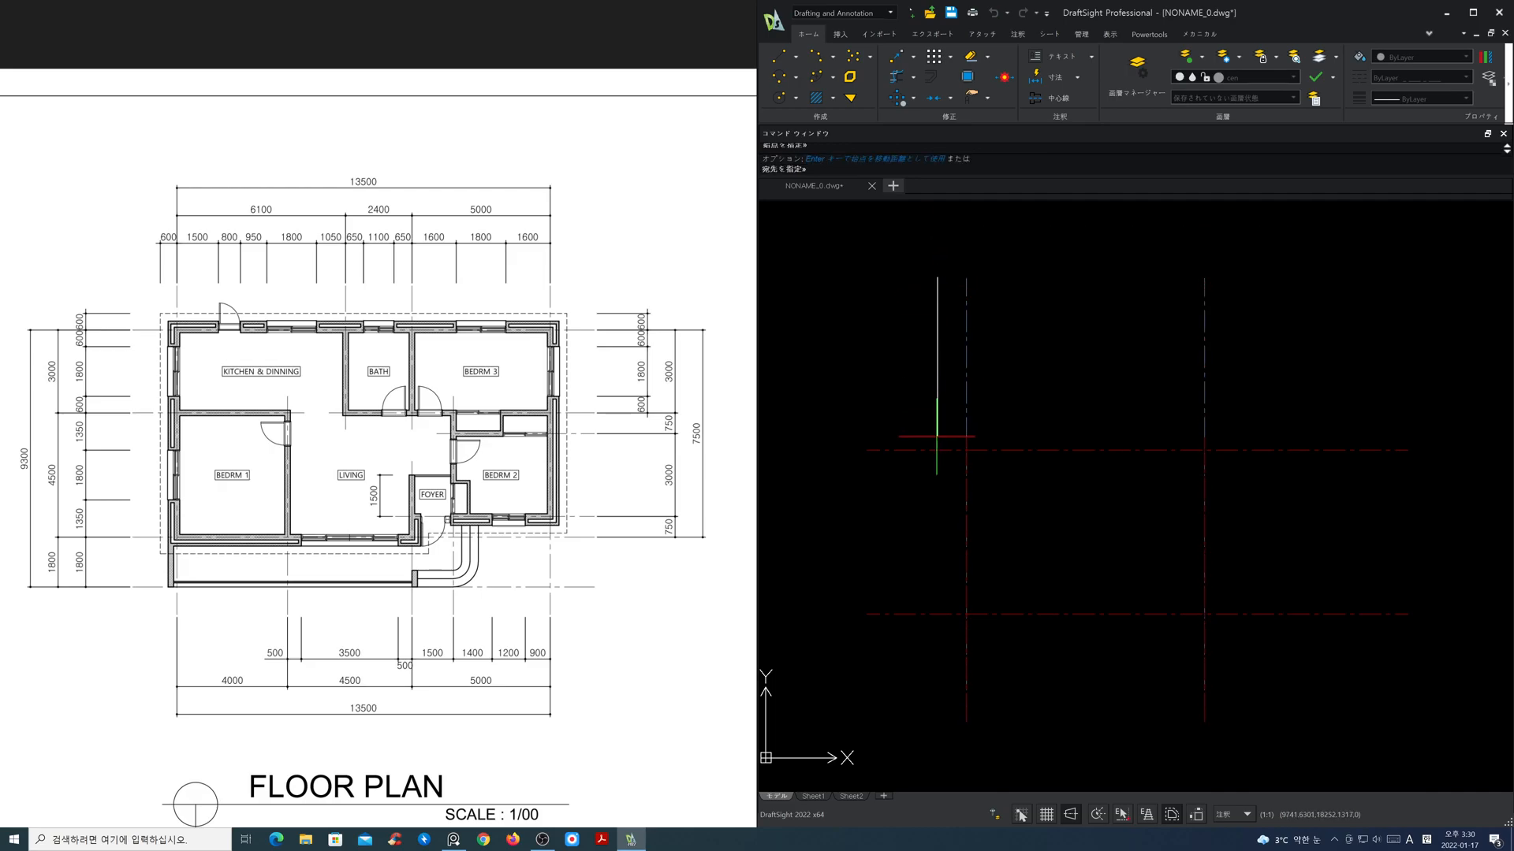
click(938, 407)
key(Return)
click(1269, 763)
click(924, 700)
key(Return)
click(938, 723)
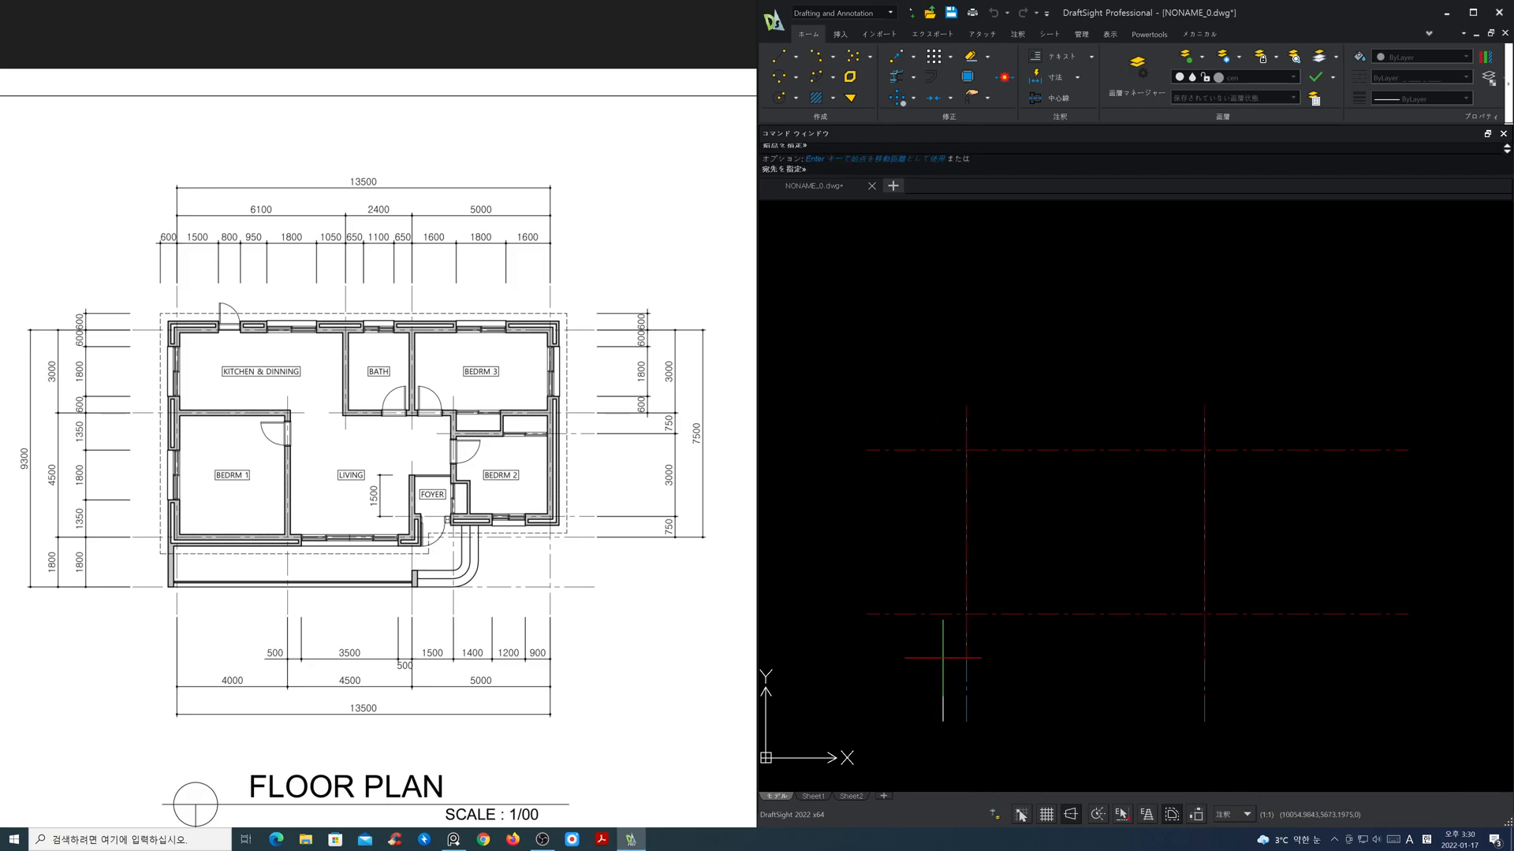
click(920, 650)
Step: Stretch the left and right ends of both horizontal centre lines inward to overhang the vertical lines only slightly
click(916, 649)
click(846, 433)
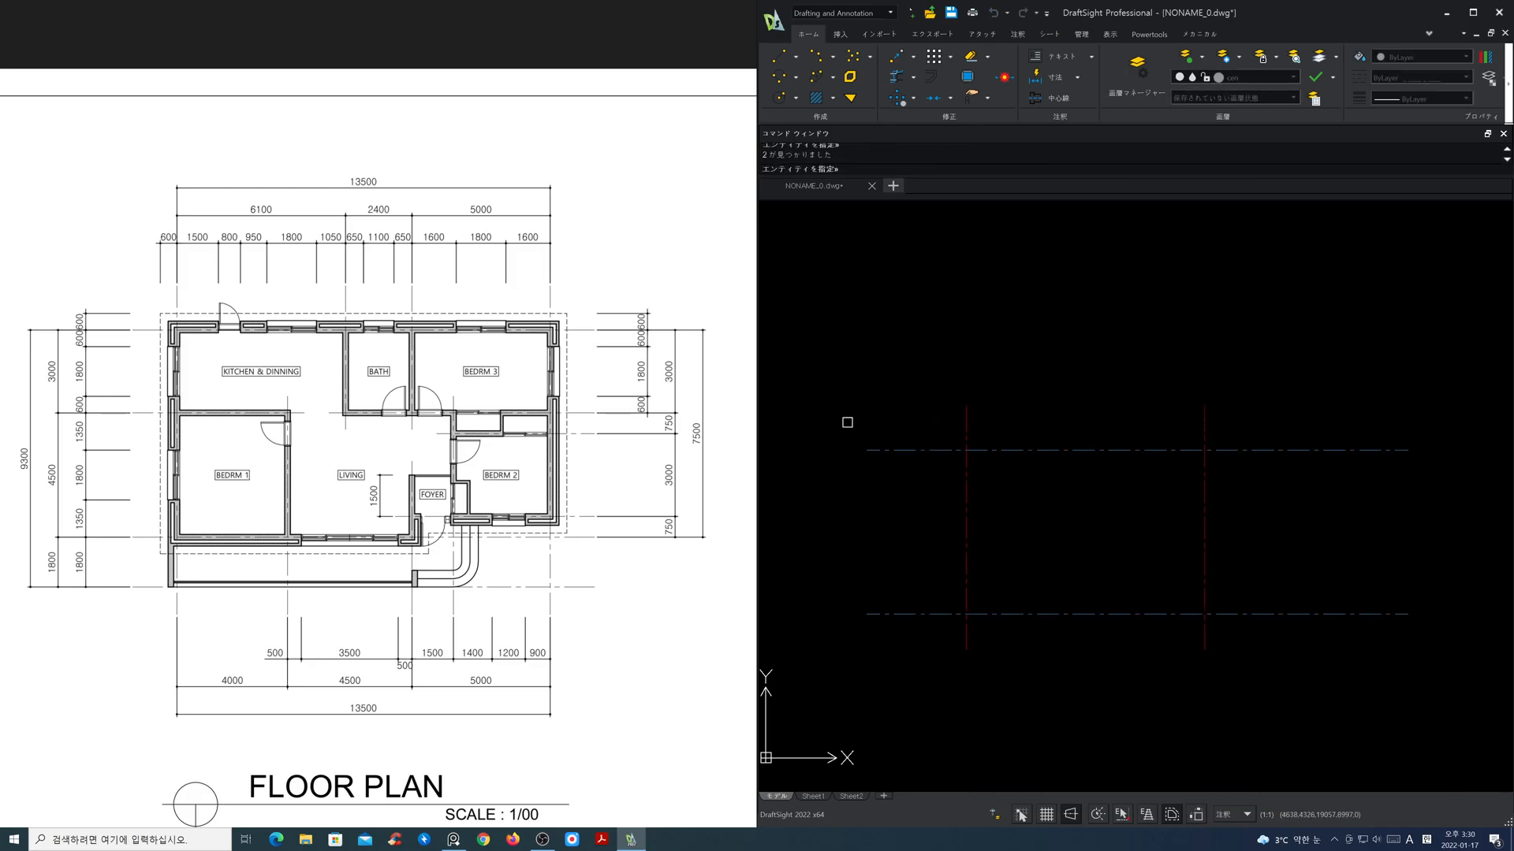
click(930, 408)
key(Return)
click(1452, 659)
click(1392, 392)
key(Return)
click(1410, 385)
click(1245, 385)
Step: Move all four centre lines to the middle of the drawing area with ortho off
text(m)
key(Return)
click(1335, 651)
click(858, 376)
key(Return)
click(1064, 550)
key(F8)
click(1120, 492)
scroll(1155, 481, up, 2)
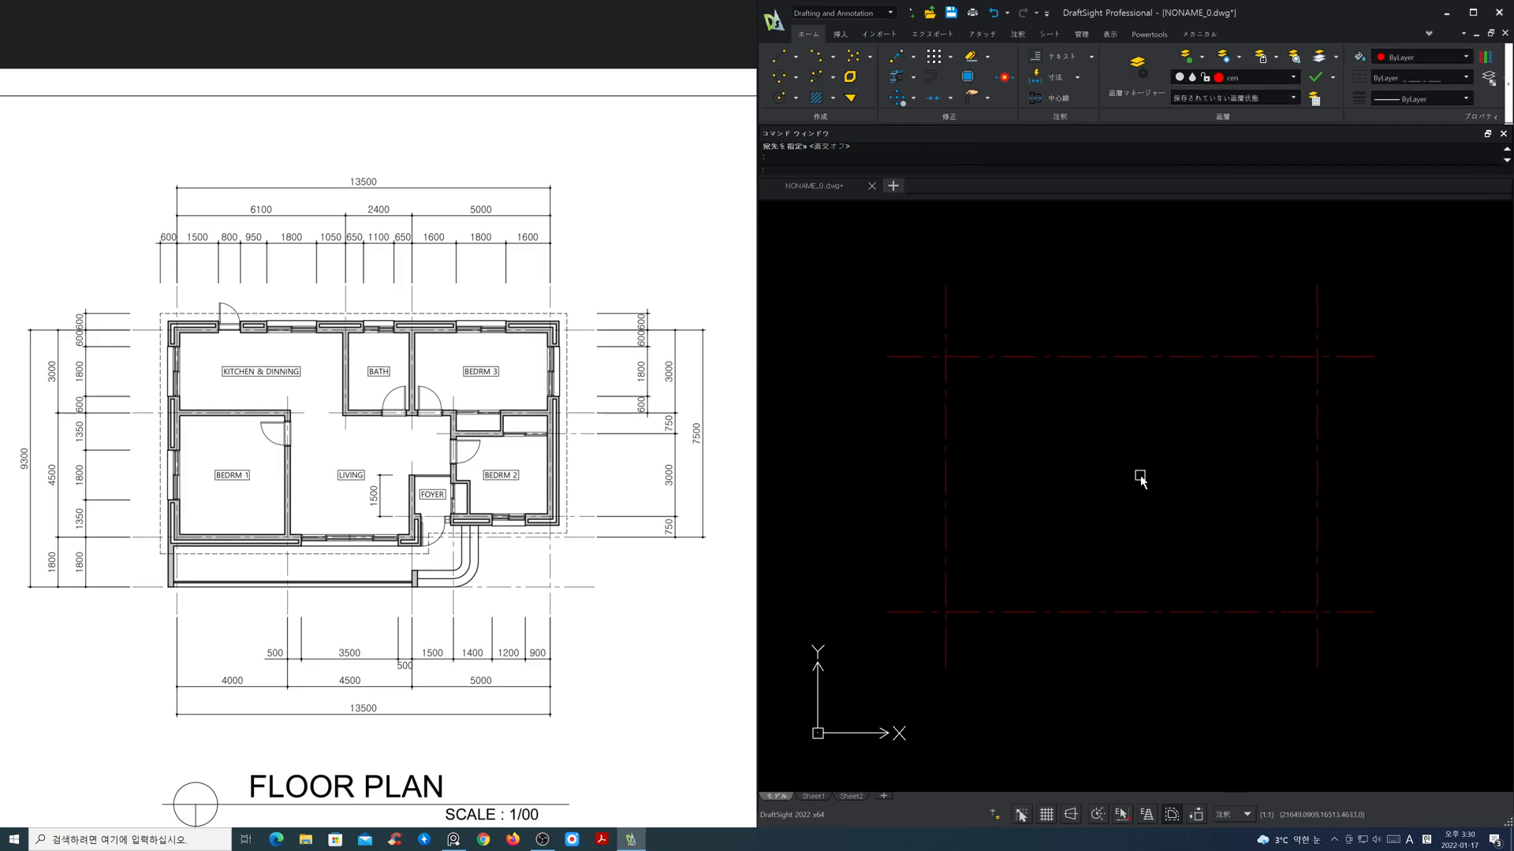
Step: Offset the leftmost vertical centre line to the right by 6100
key(Return)
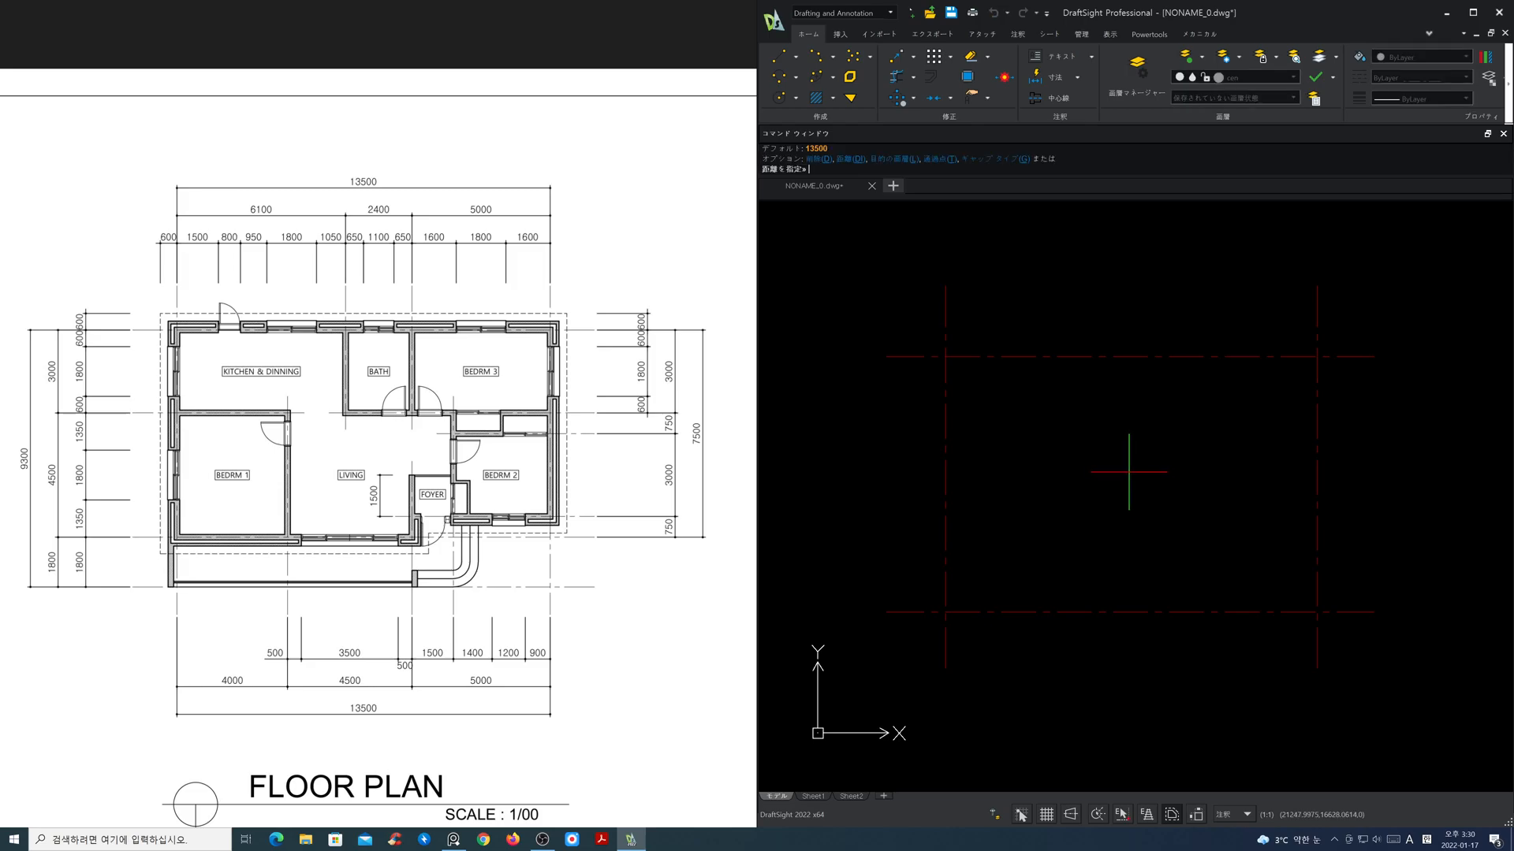
text(6100)
key(Return)
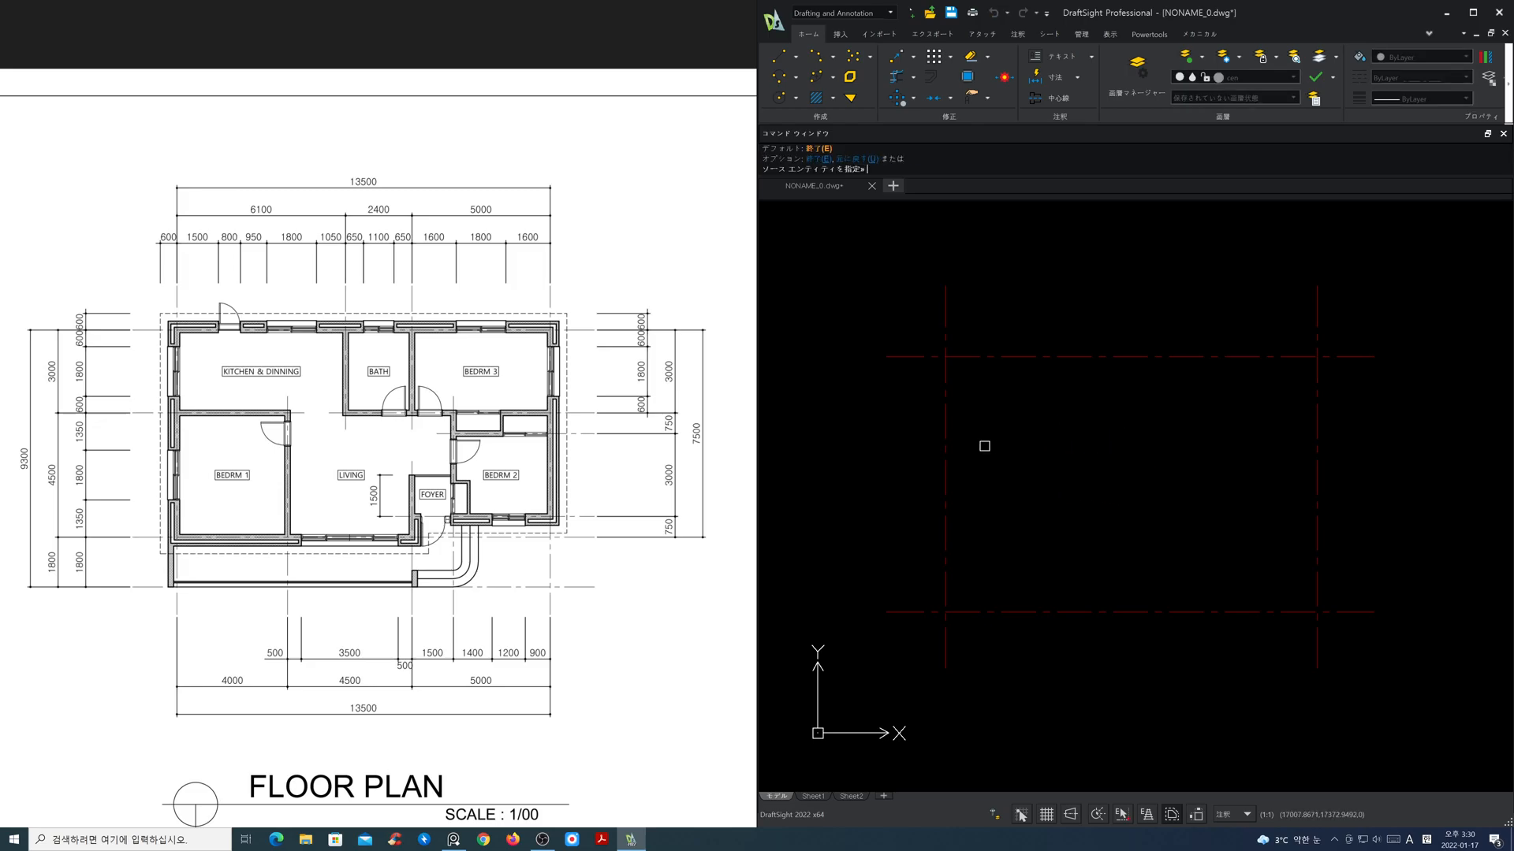
click(945, 435)
click(1018, 443)
key(Return)
key(Return)
Step: Offset the inner vertical centre line to the right by 2400 for the bathroom's right wall
text(2400)
key(Return)
click(1111, 426)
click(1173, 435)
key(Return)
key(Return)
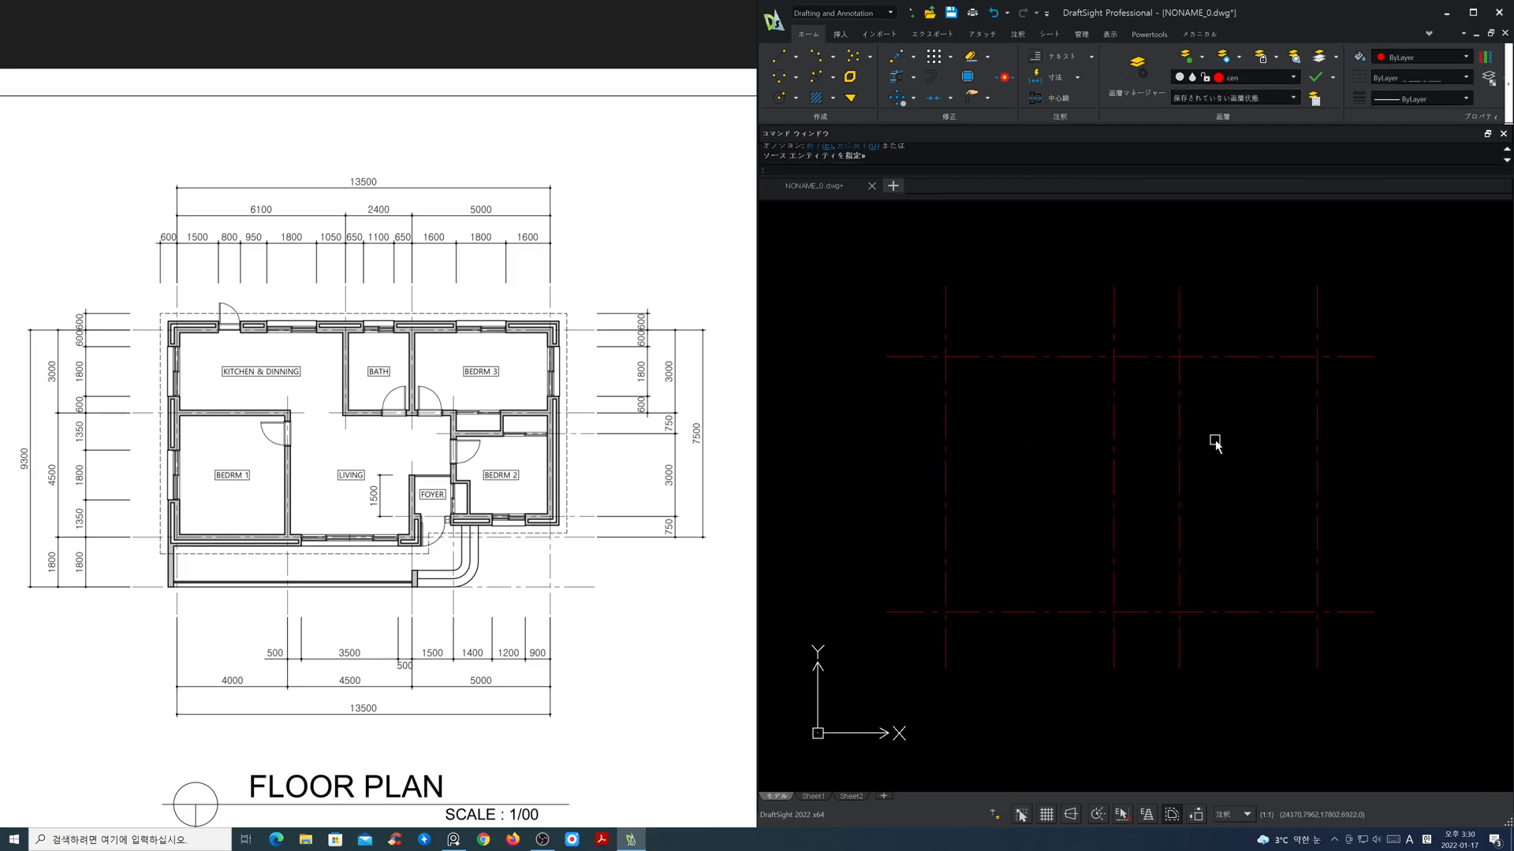
Step: Offset the top horizontal centre line downward by 3000
text(3000)
key(Return)
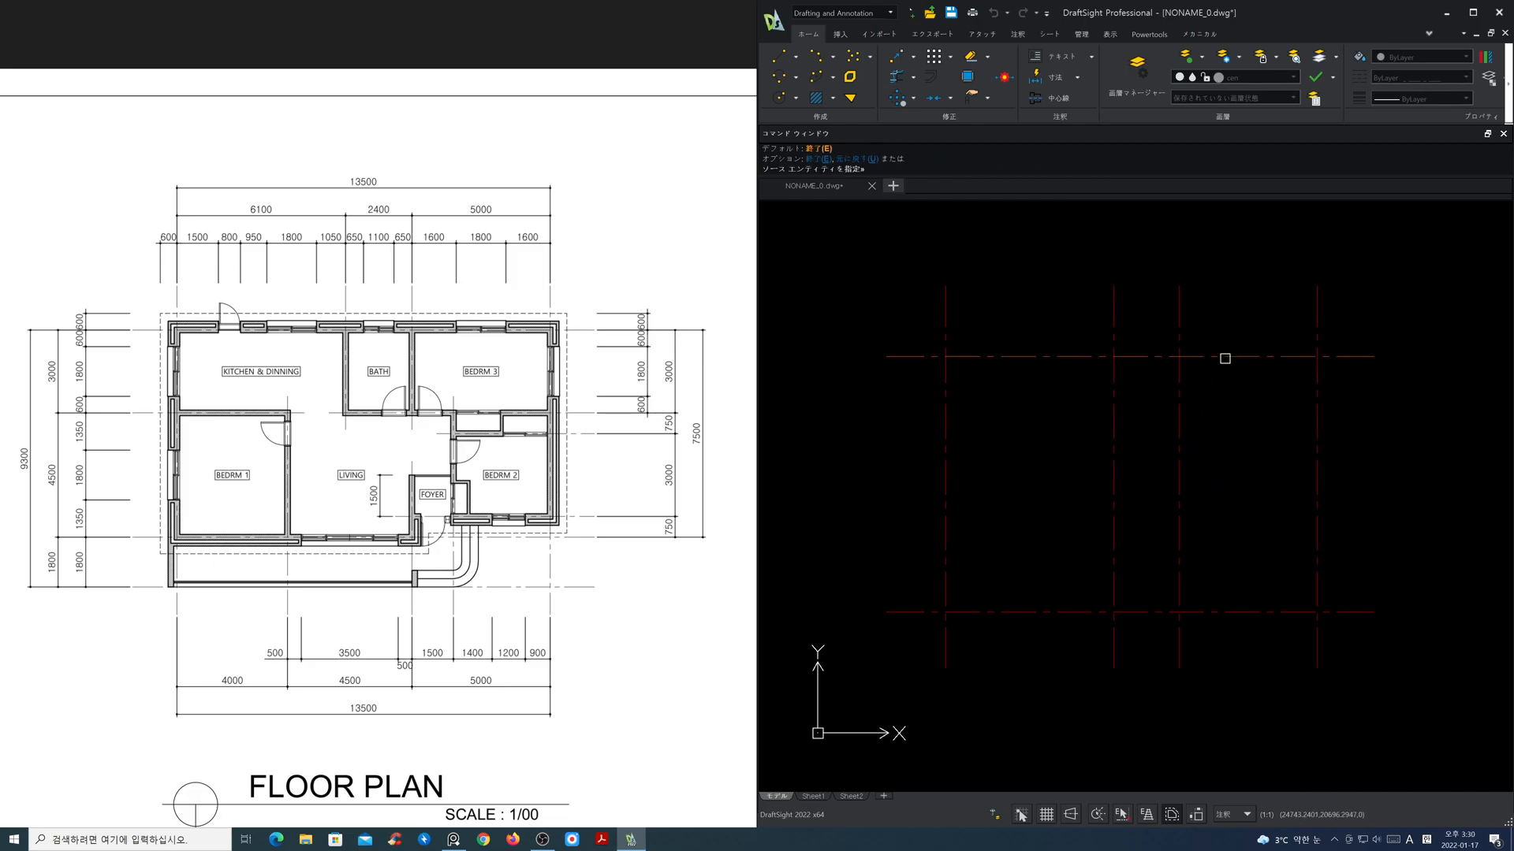
click(1228, 356)
click(1230, 402)
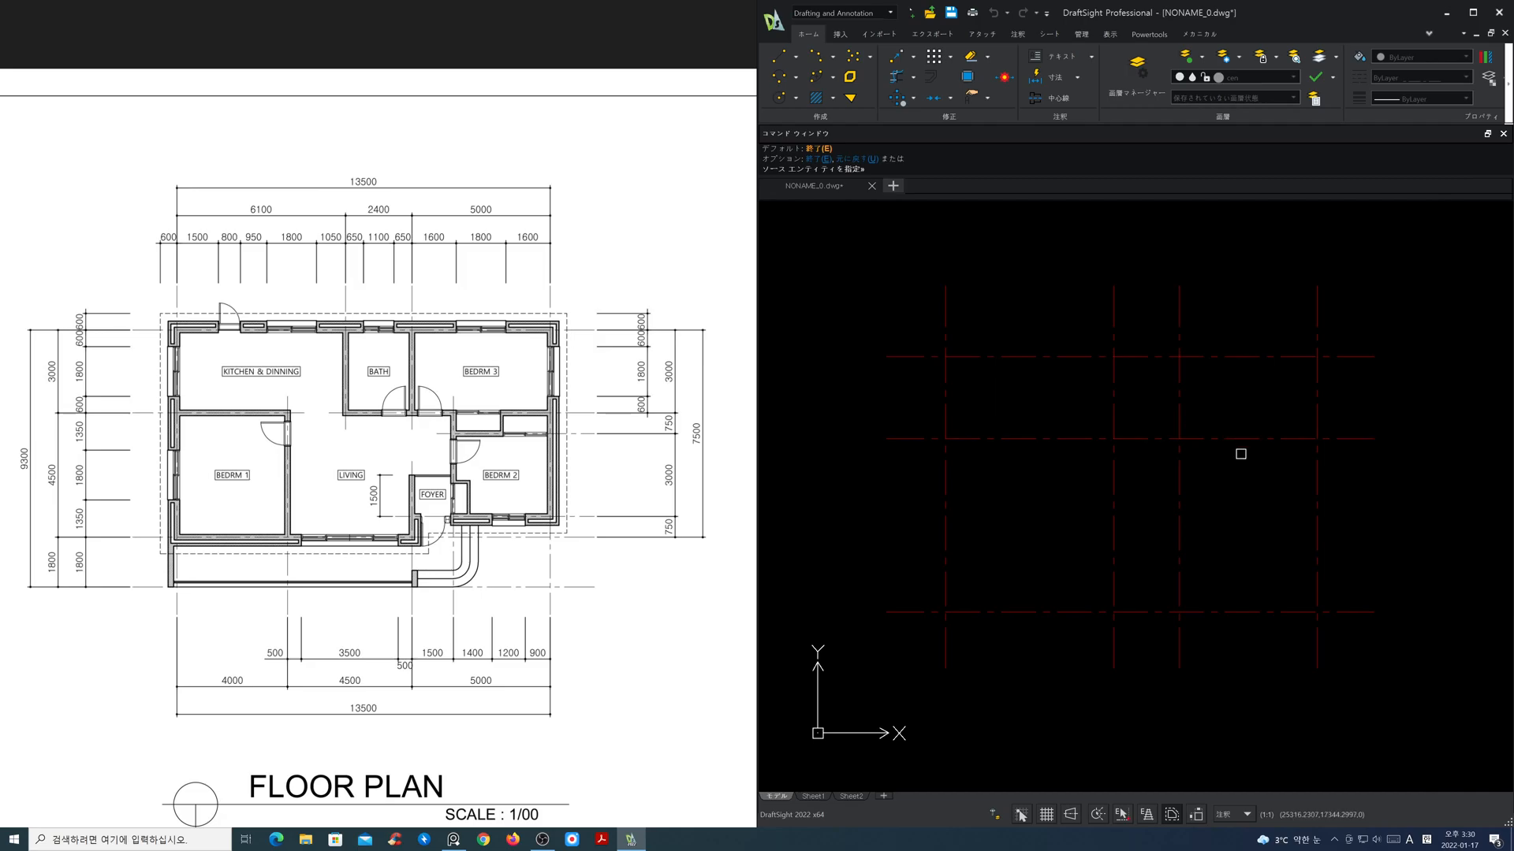
key(Return)
Step: With ortho on, shorten the bathroom's left vertical centre line from below to end just under the middle horizontal line
click(1113, 548)
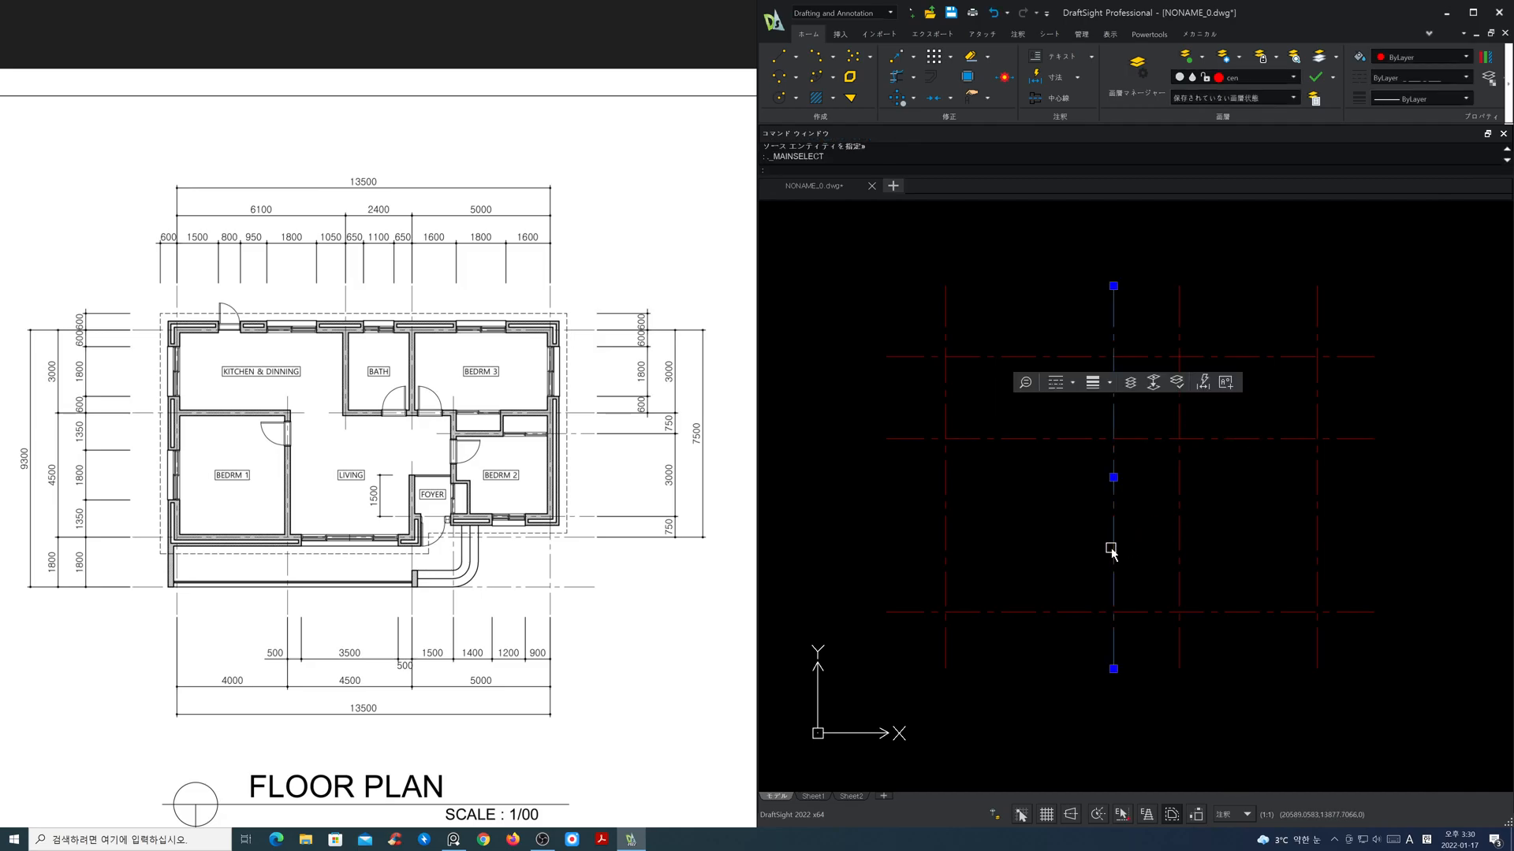
click(1113, 668)
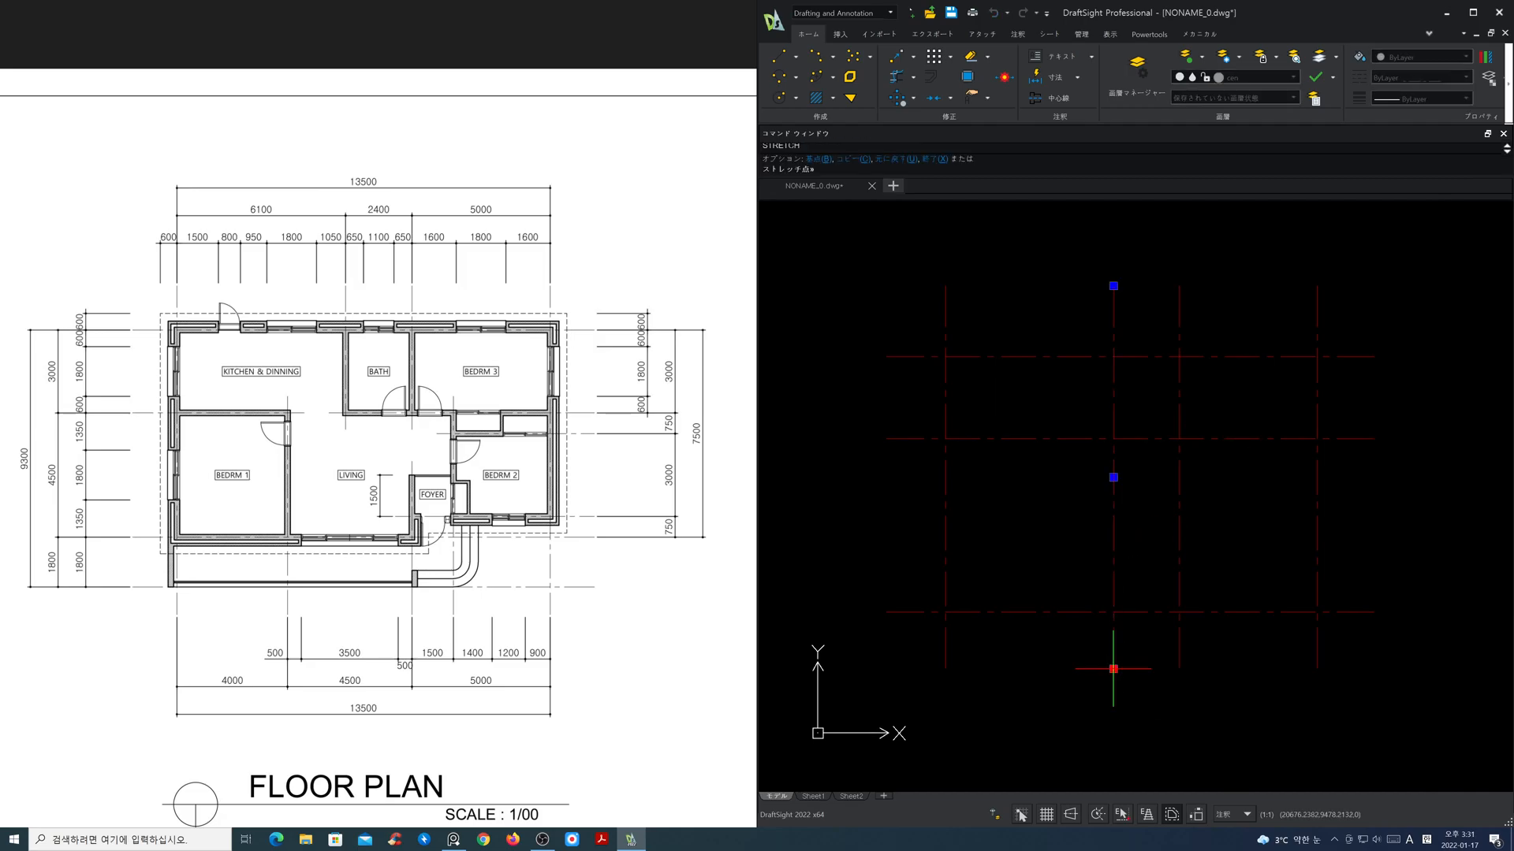
key(F8)
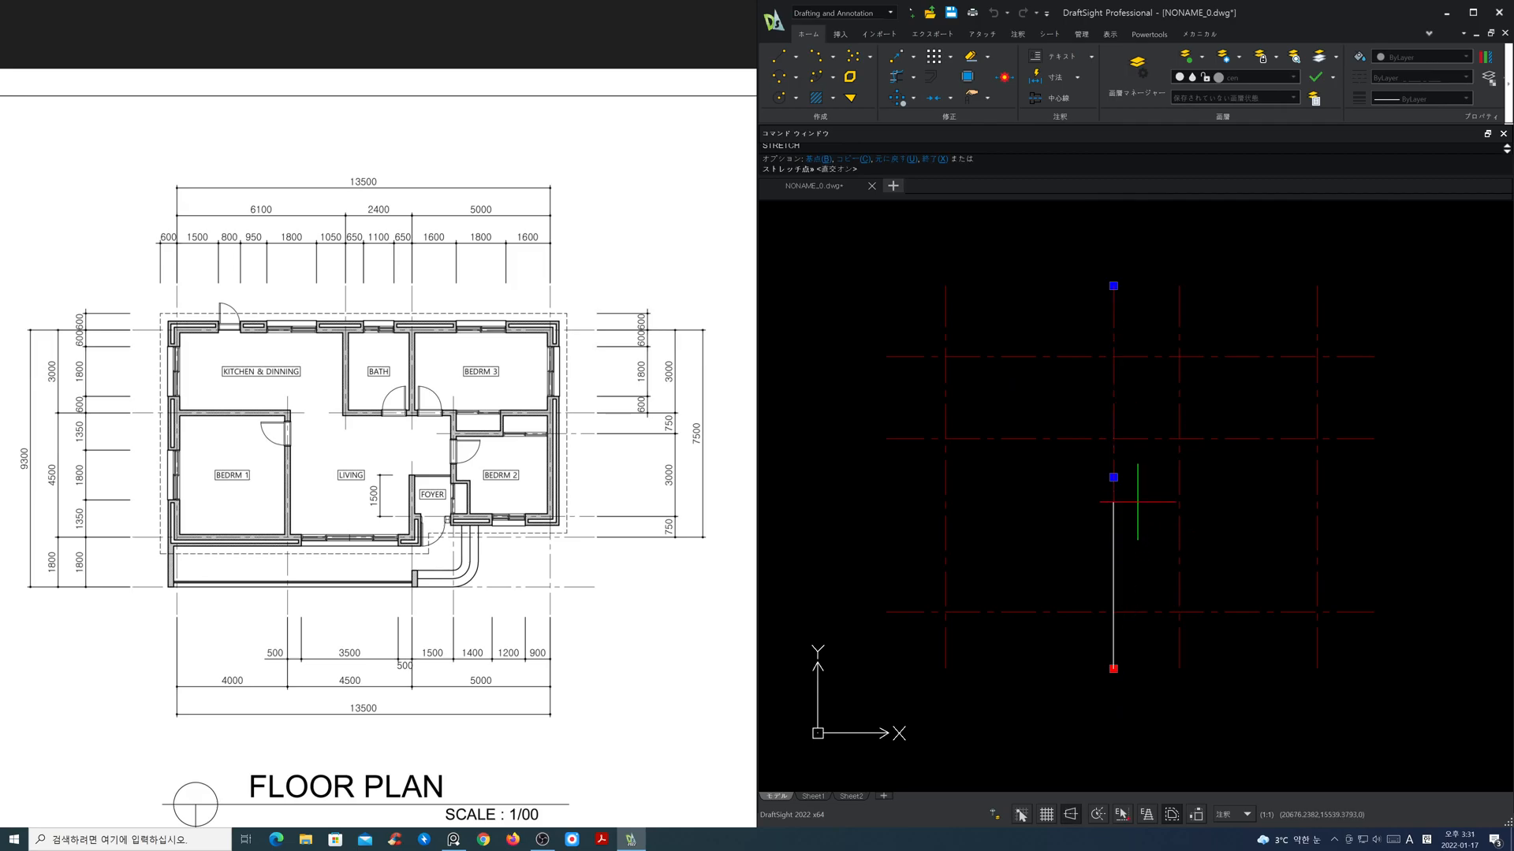
click(1132, 464)
key(Escape)
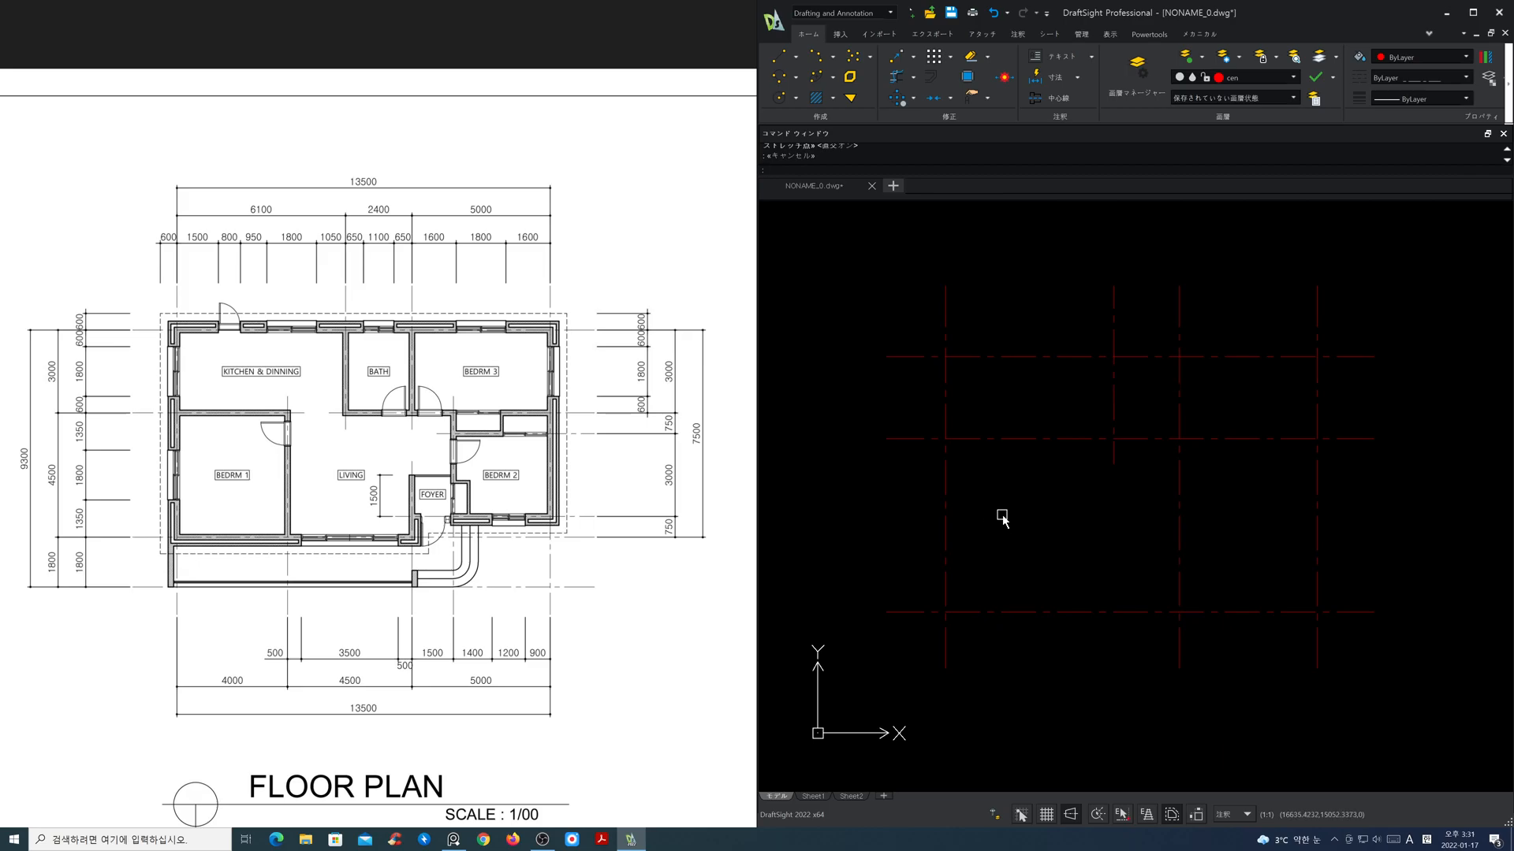
Step: Offset the leftmost vertical centre line to the right by 4000
text(o)
key(Return)
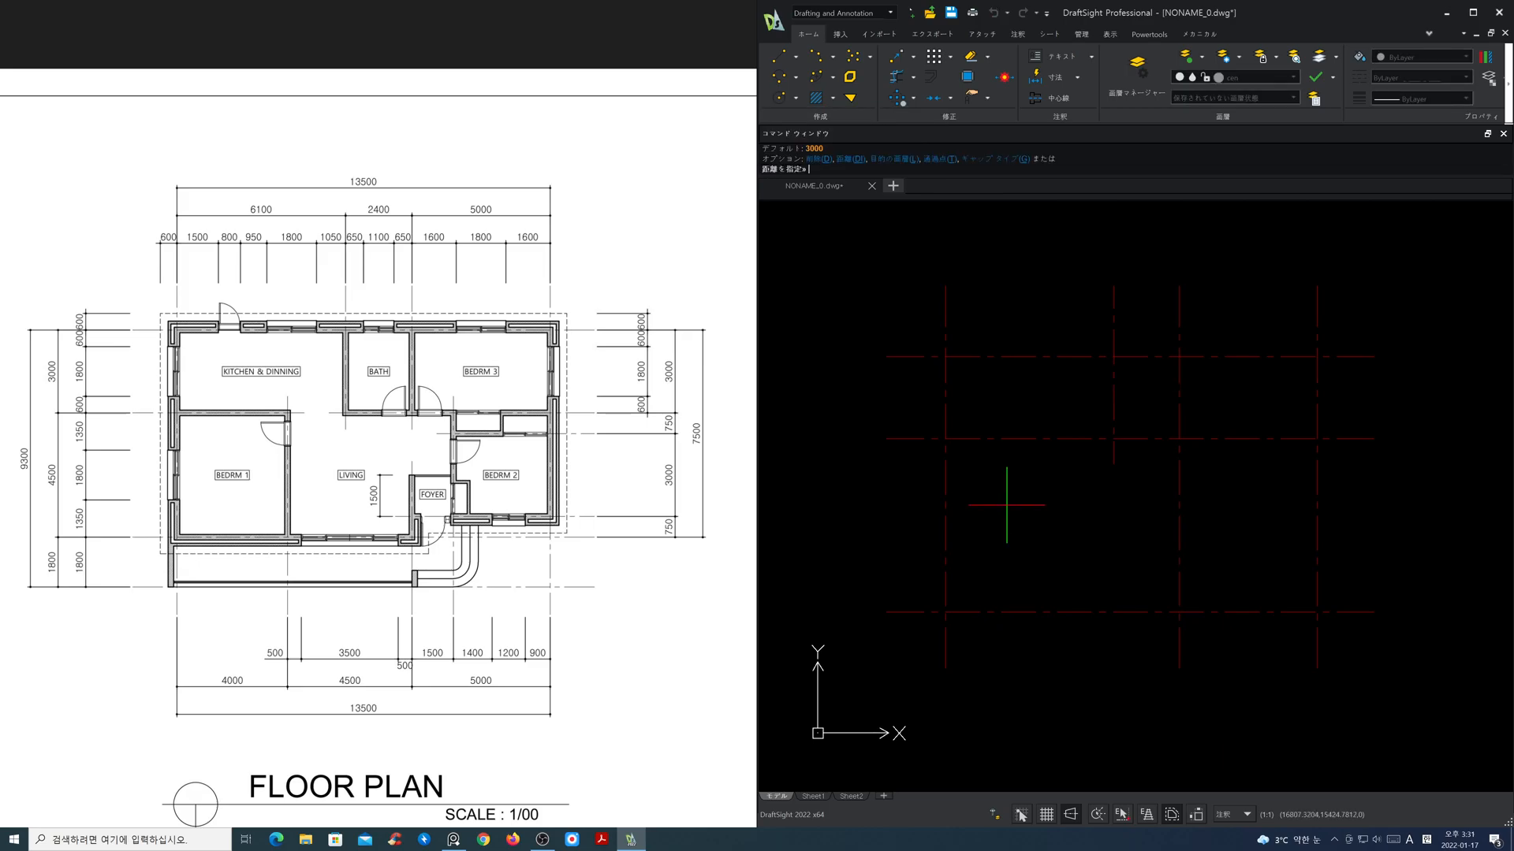
text(4000)
key(Return)
key(Return)
key(Return)
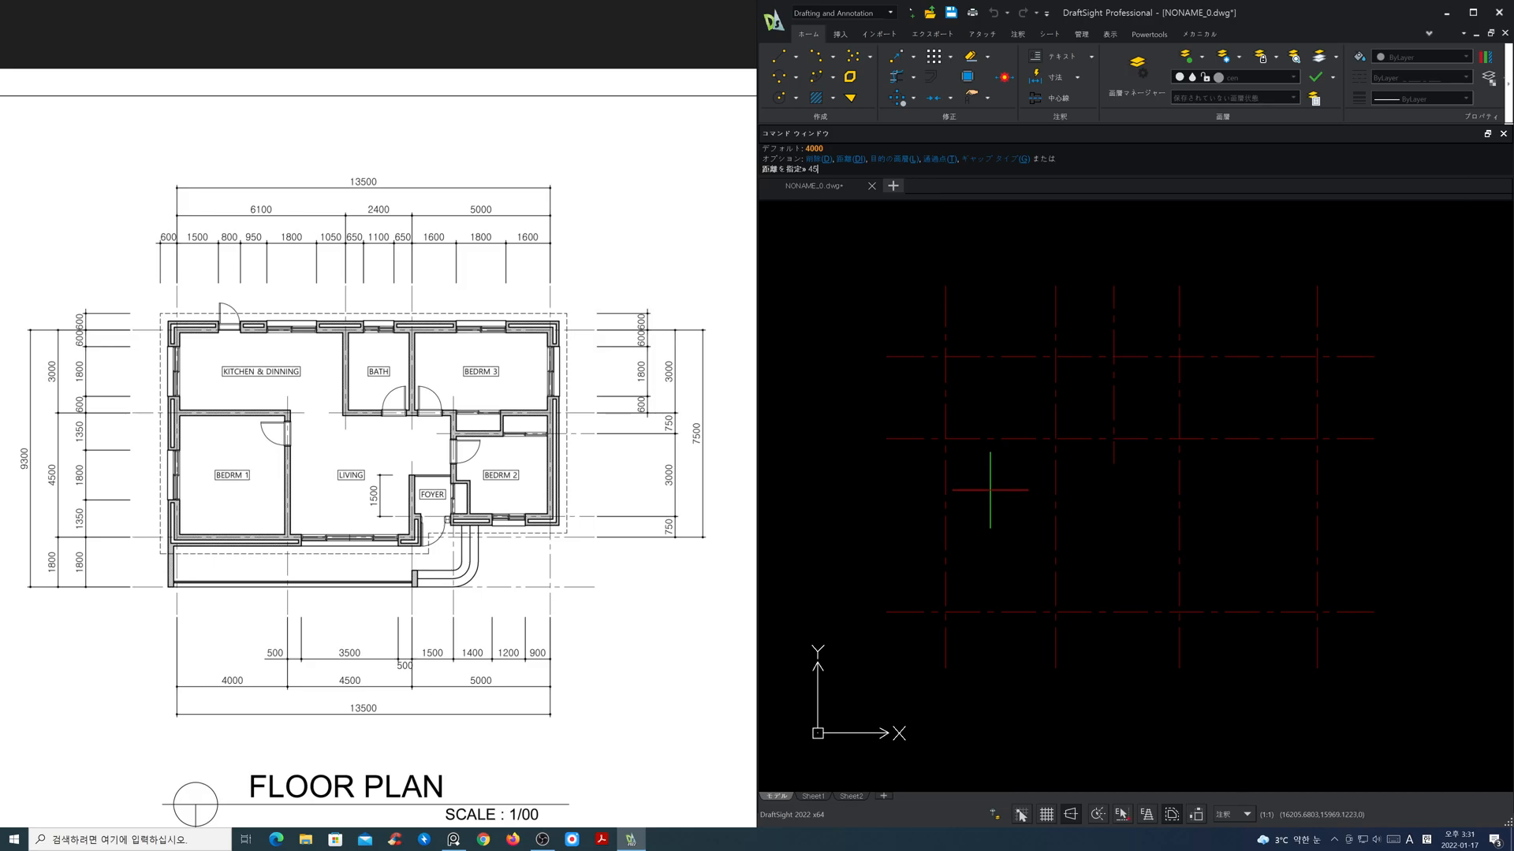
Step: Offset the middle horizontal centre line downward by 4500
text(4500)
key(Return)
click(996, 438)
click(997, 490)
key(Return)
Step: Stretch the lower ends of the two long inner vertical centre lines up to just below the second-lowest horizontal line
click(1054, 597)
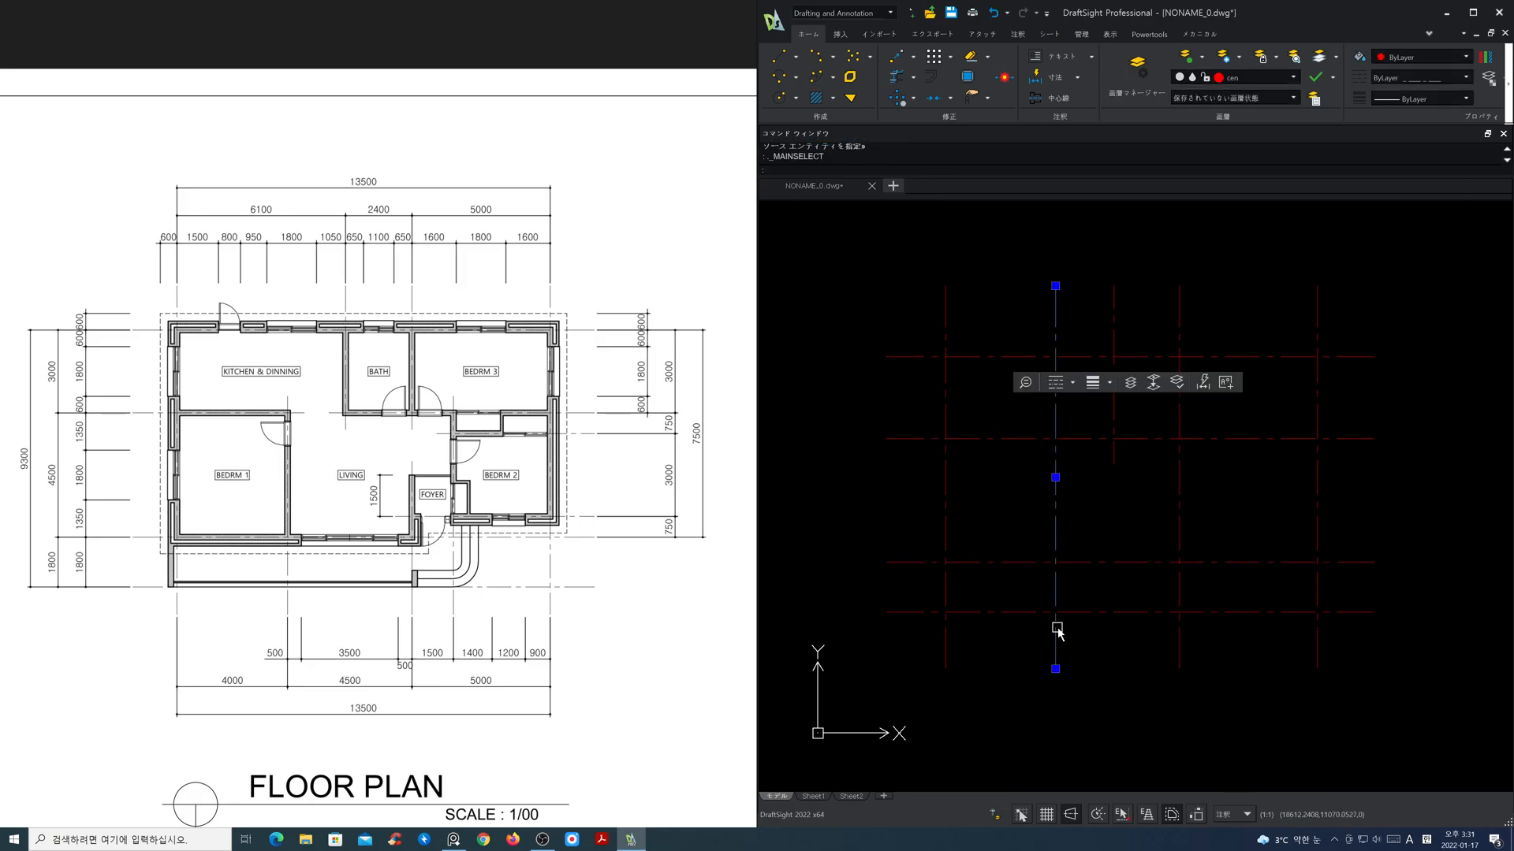
key(Escape)
text(s)
key(Return)
click(1223, 709)
click(980, 659)
key(Return)
click(1037, 669)
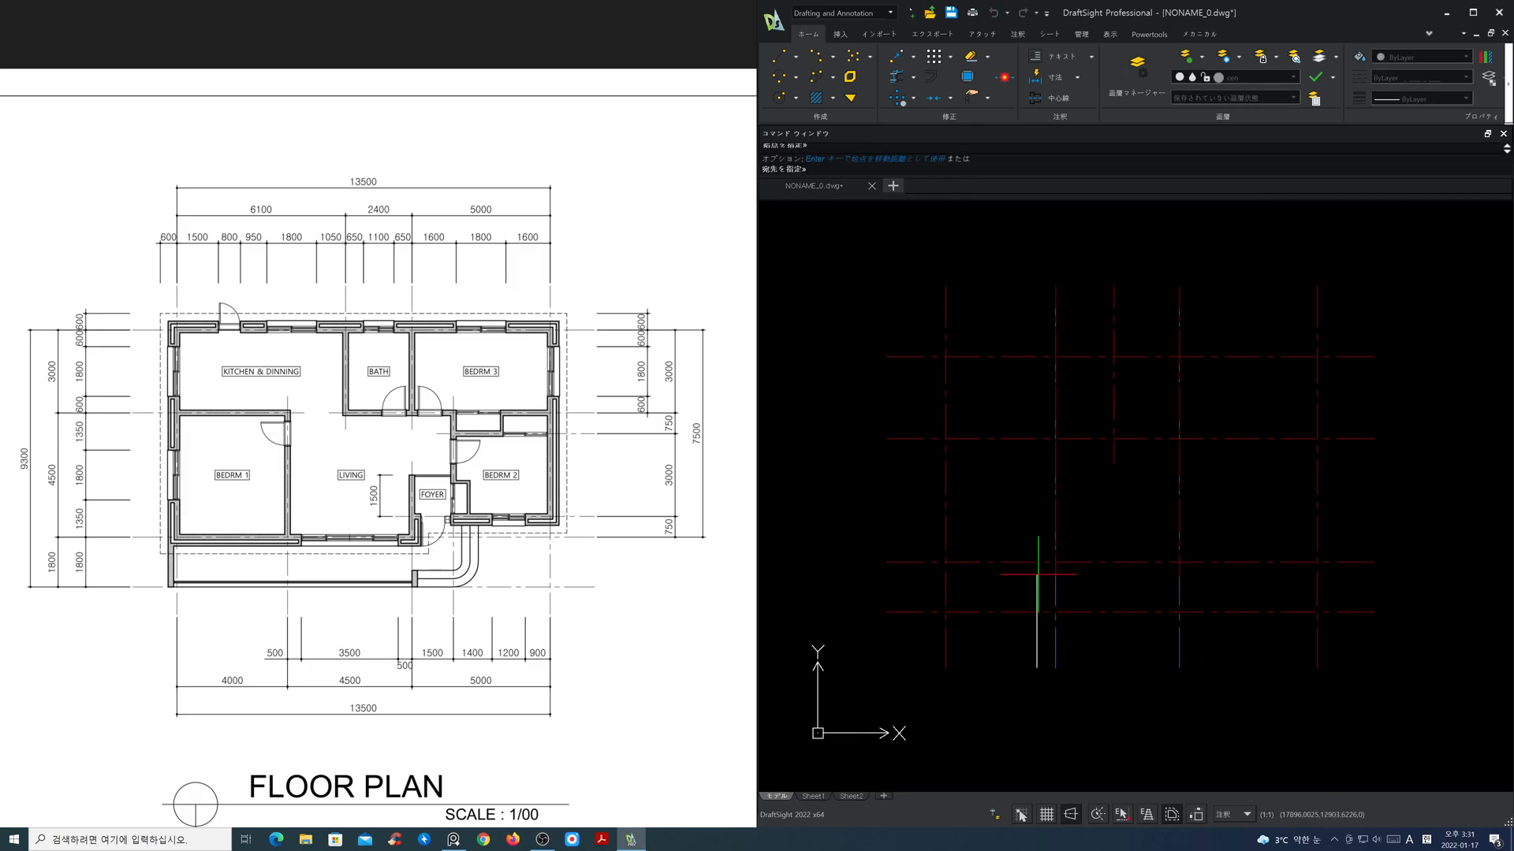
click(1038, 585)
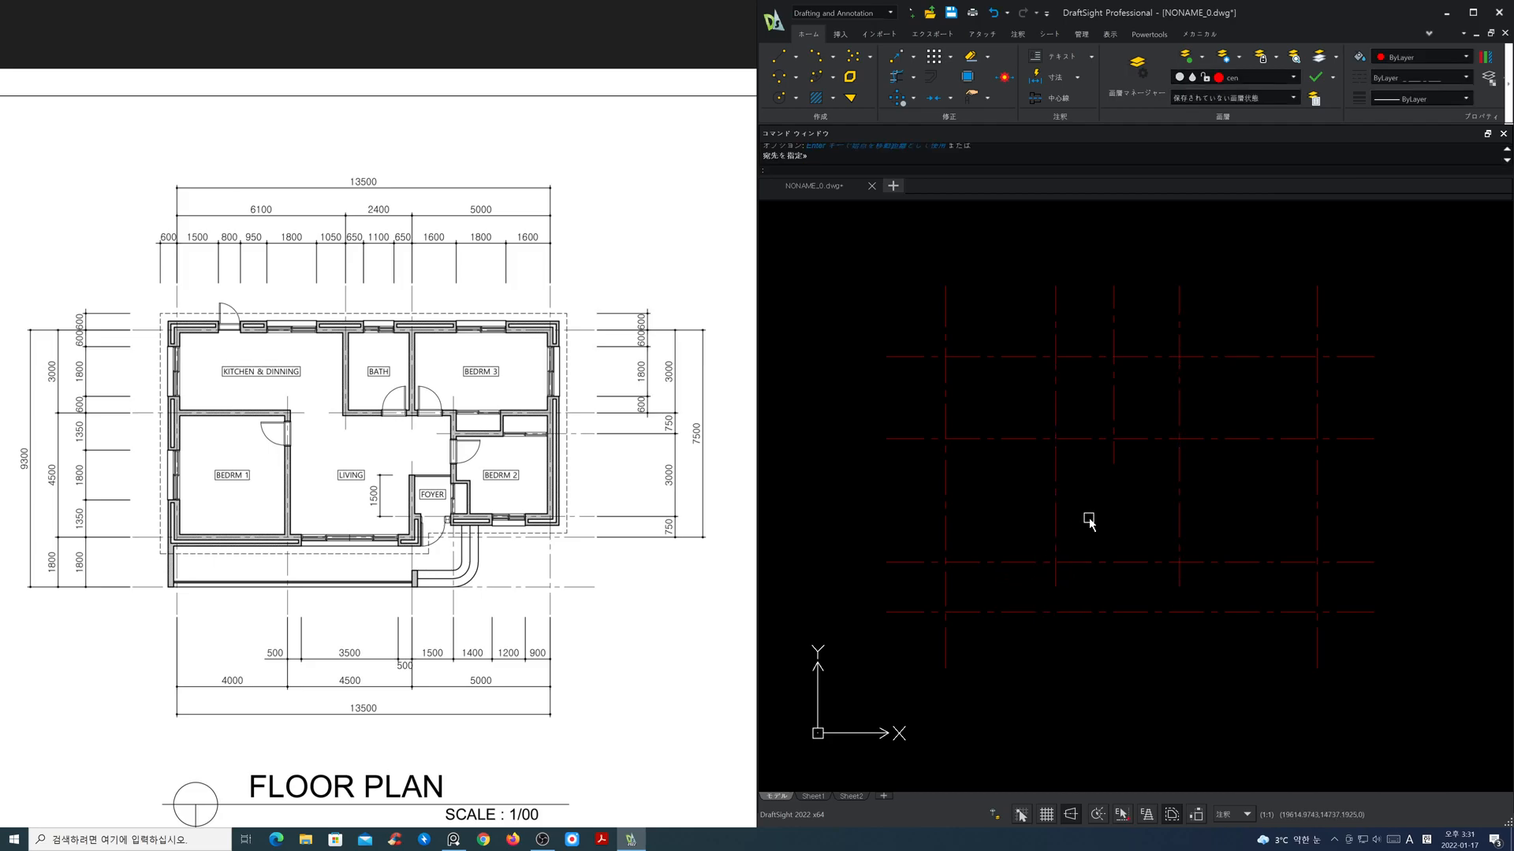
Step: Shorten the bedroom 1 partition's vertical centre line from above to end just over the middle horizontal line
click(1055, 401)
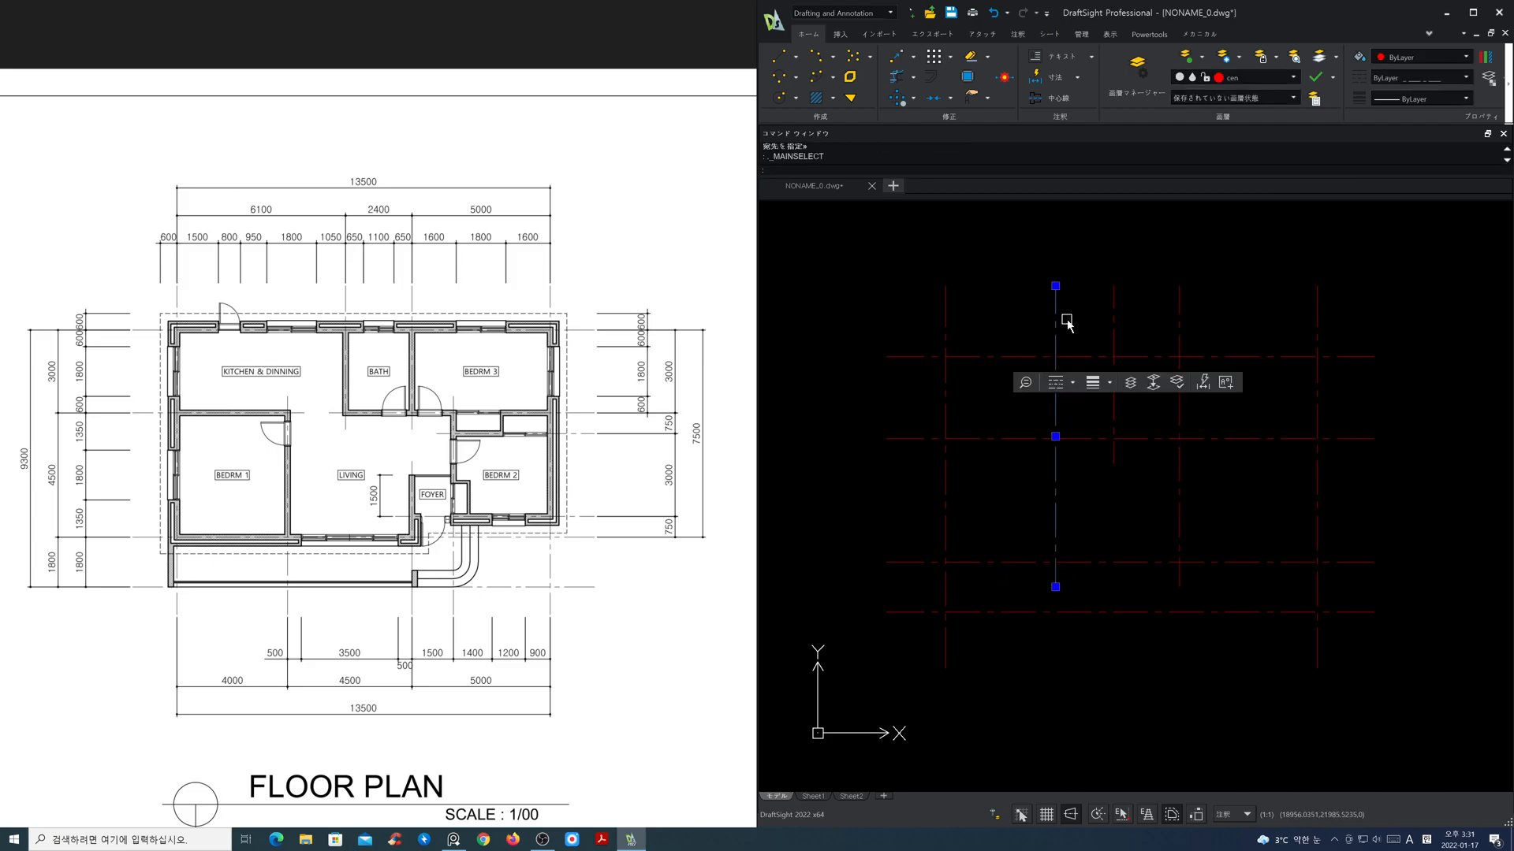
click(1055, 285)
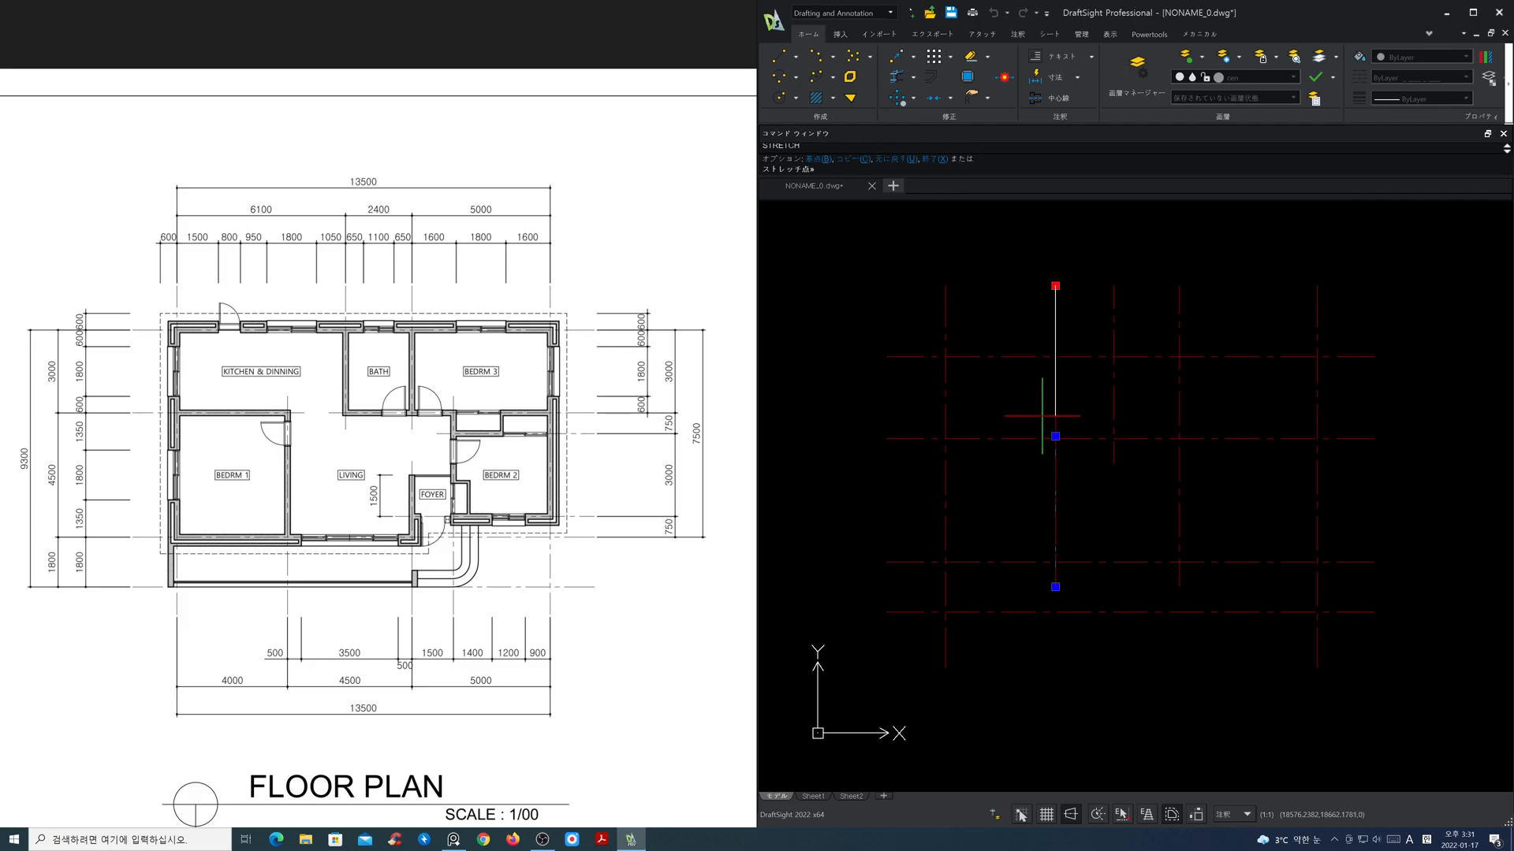
click(1057, 418)
key(Escape)
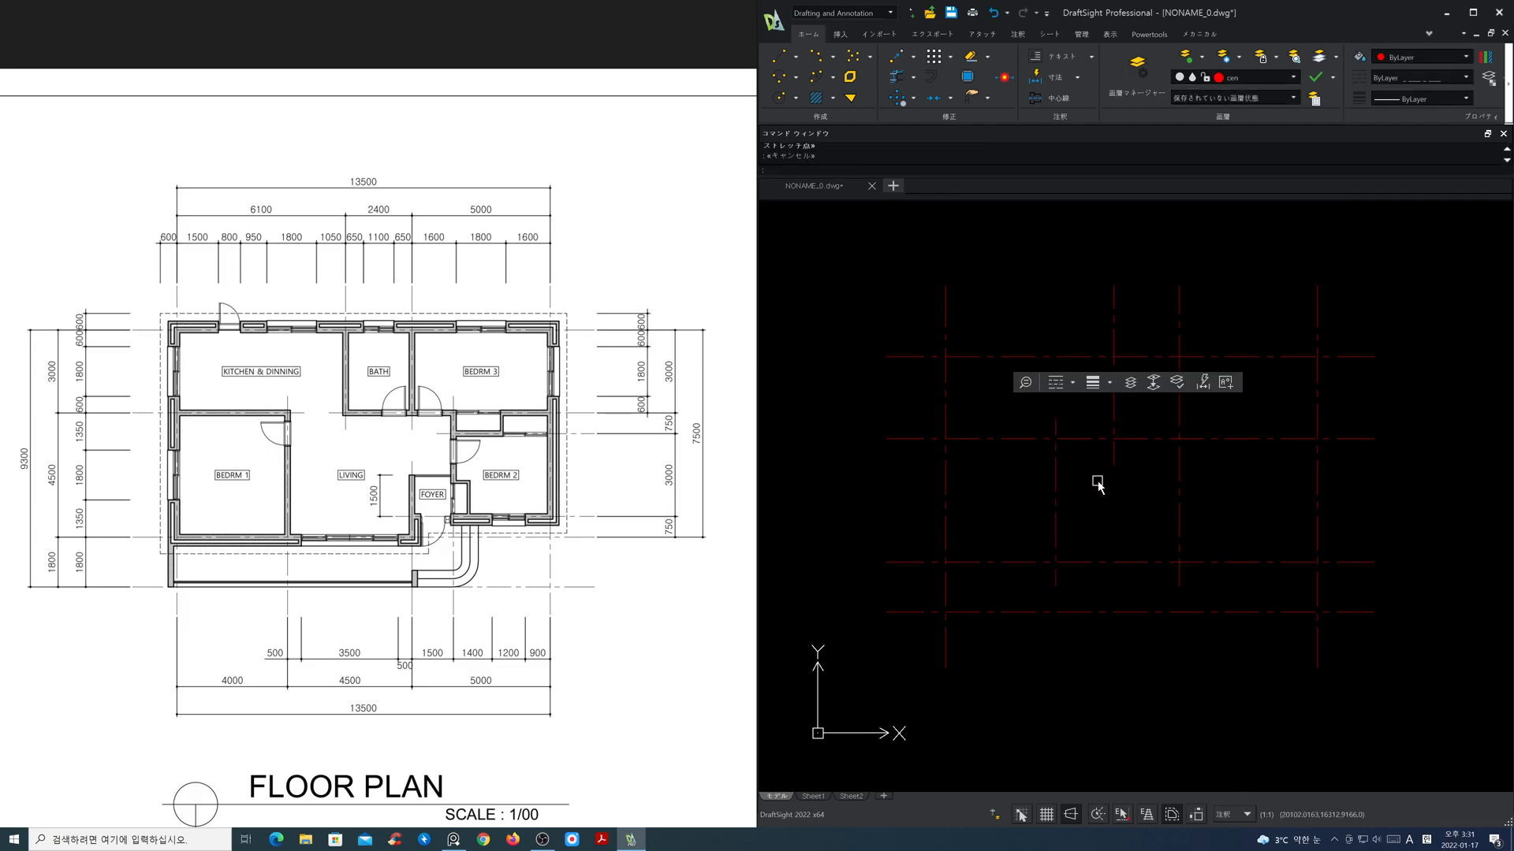
Step: Break the middle horizontal centre line to leave a gap between the bedroom 1 partition line and the bathroom's left line
key(Return)
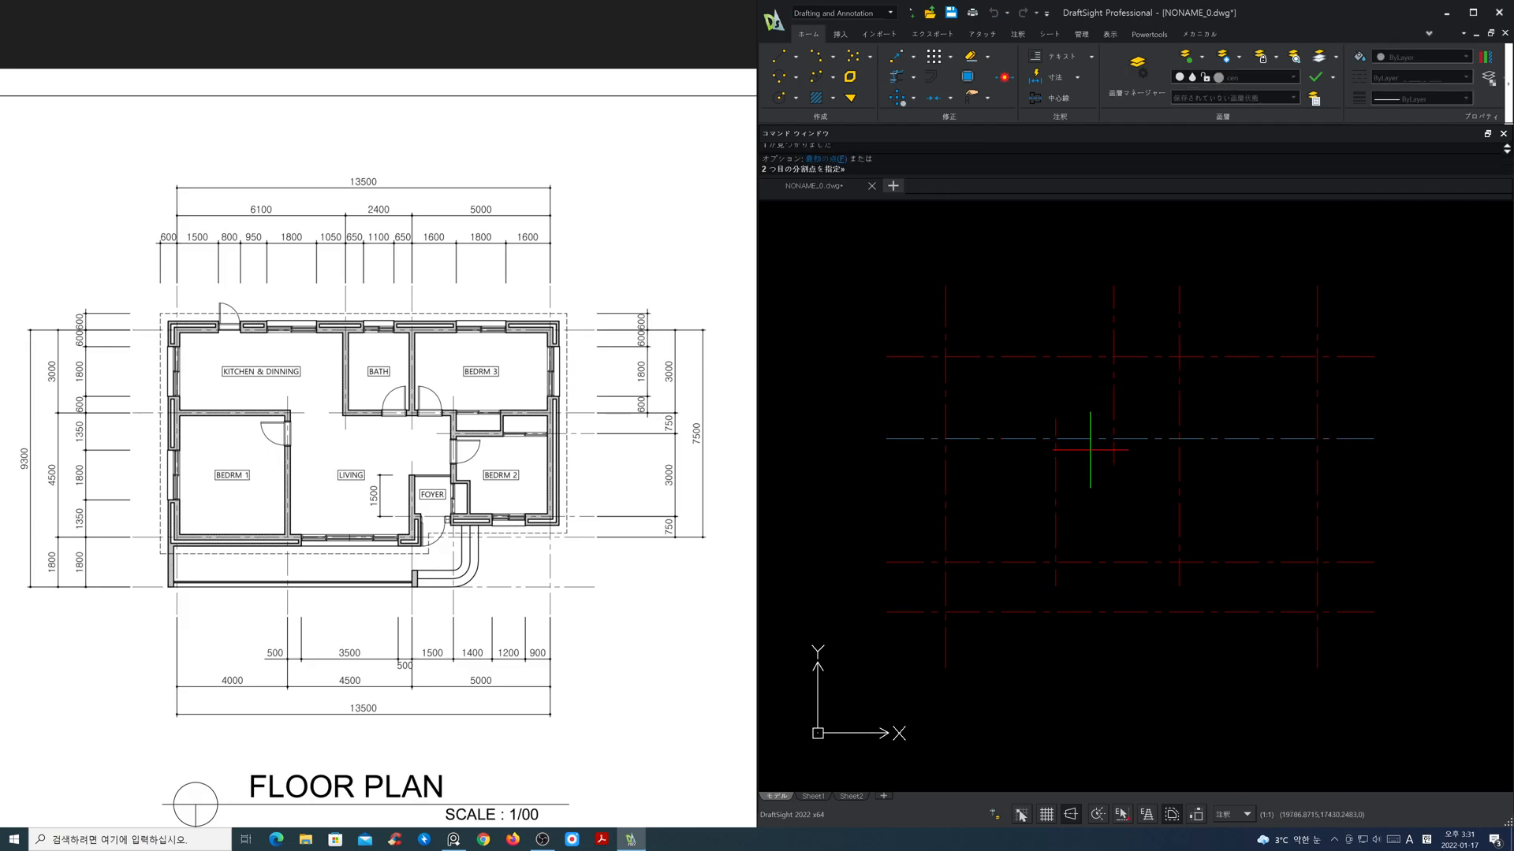
click(1101, 439)
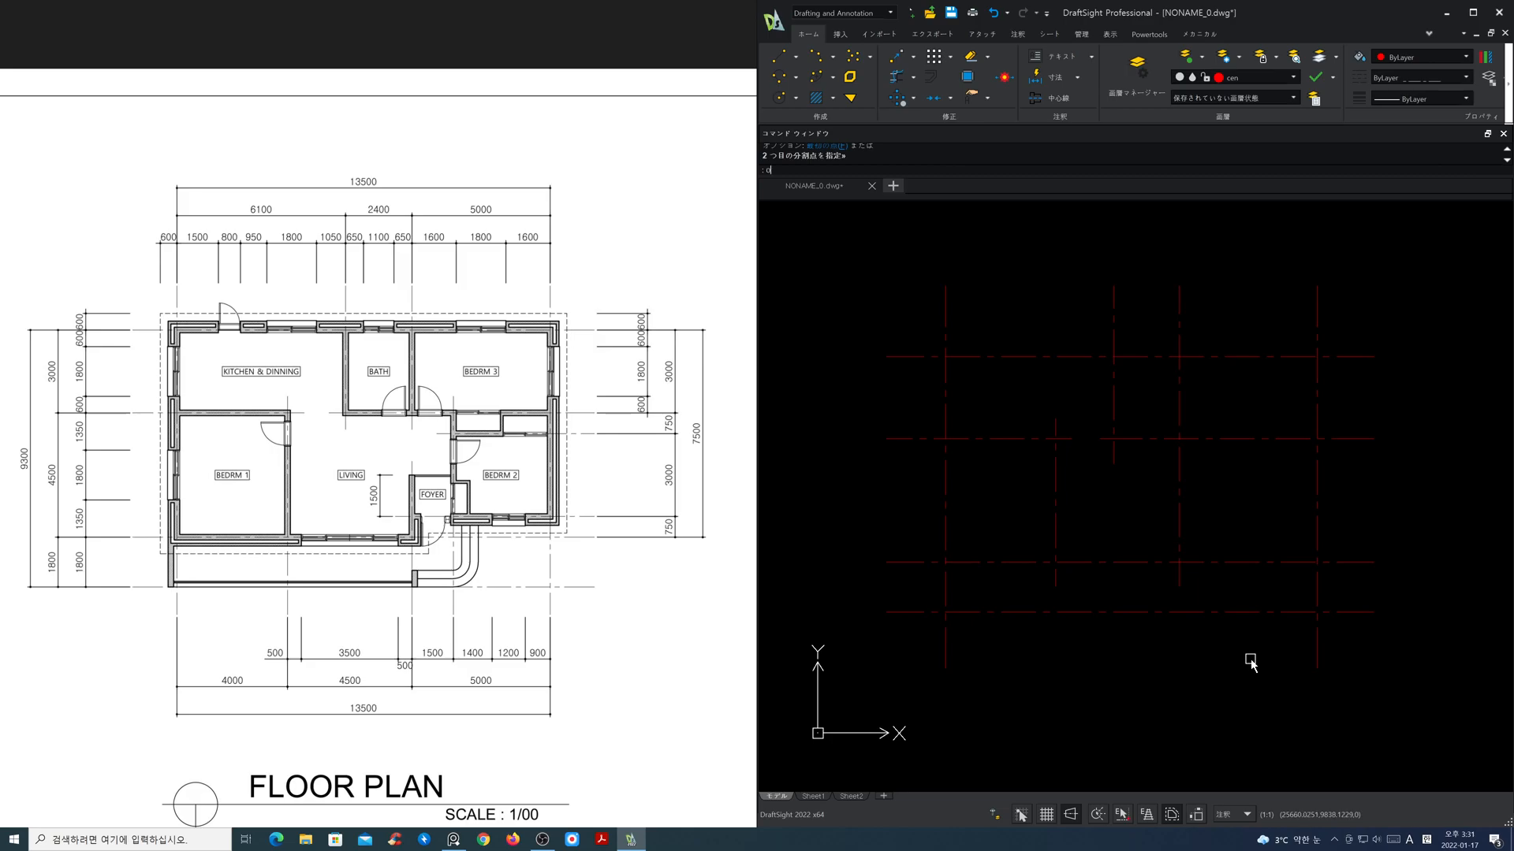
Step: Offset the second-lowest horizontal centre line upward by 750
key(Return)
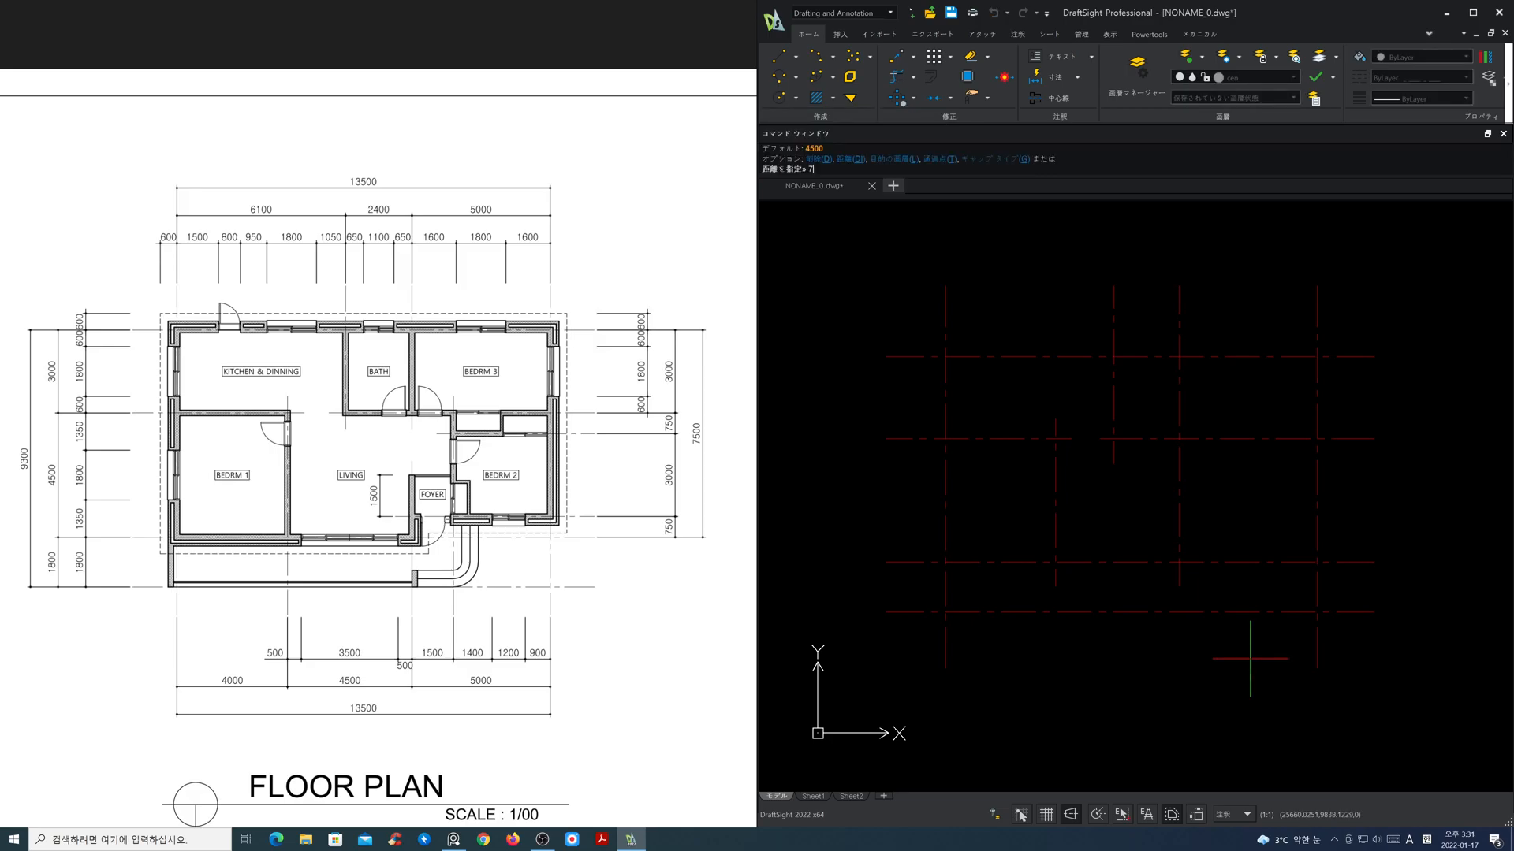
key(Return)
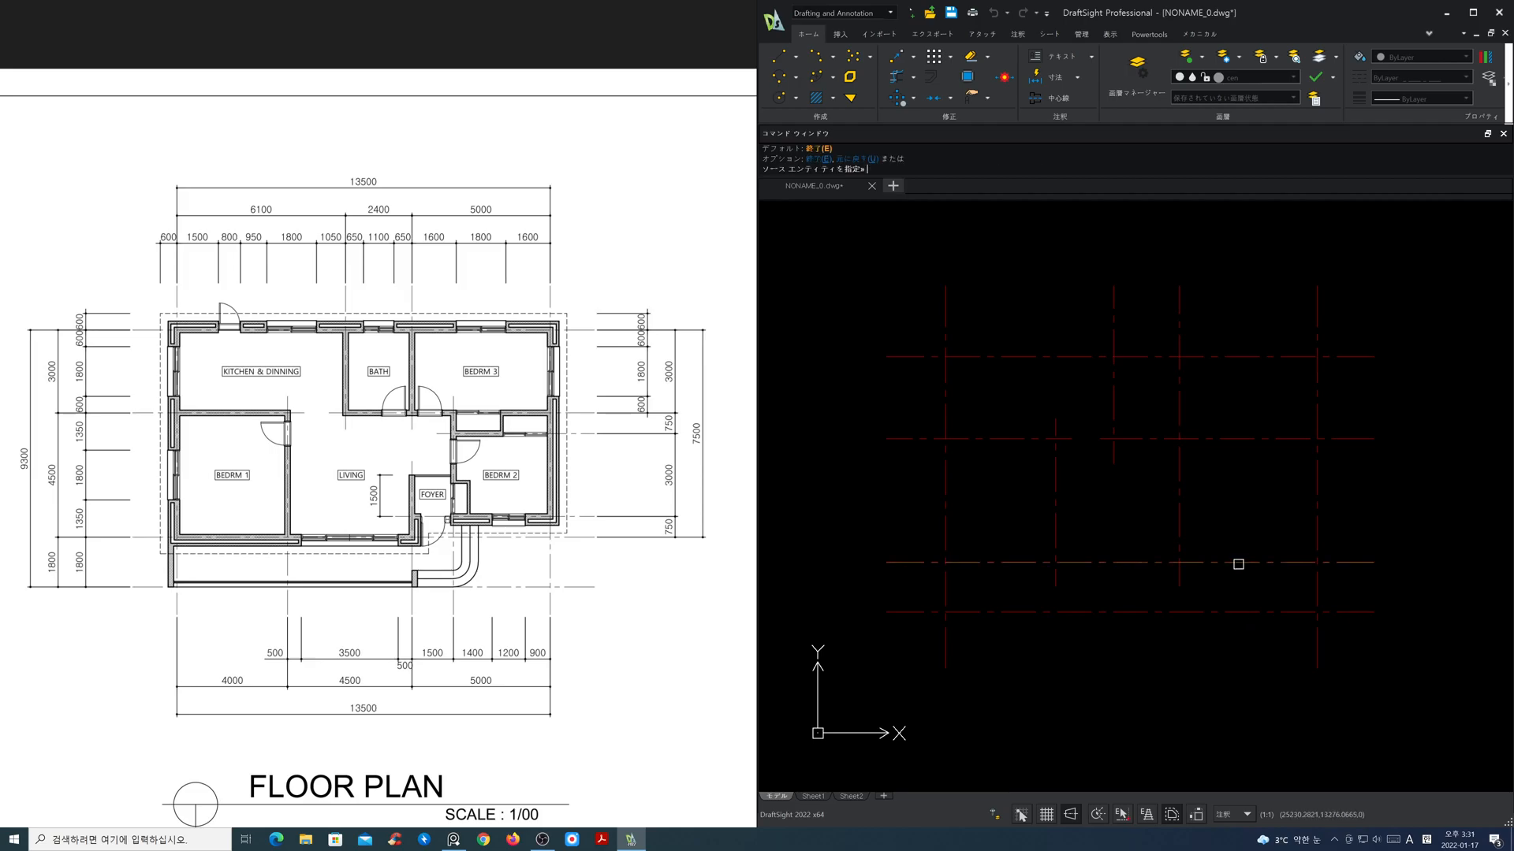
click(1239, 561)
click(1243, 530)
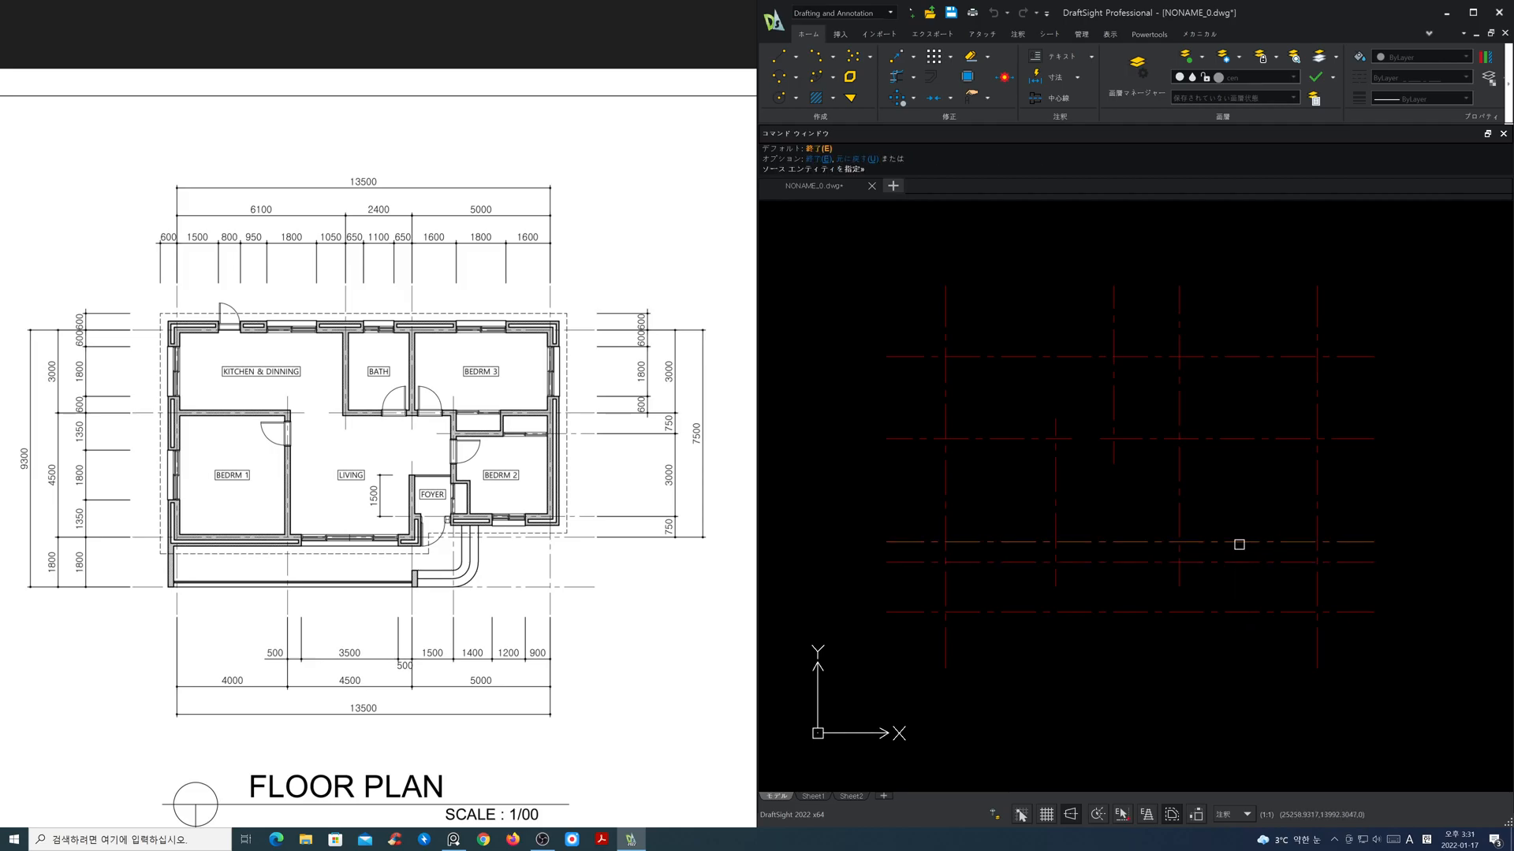
key(Return)
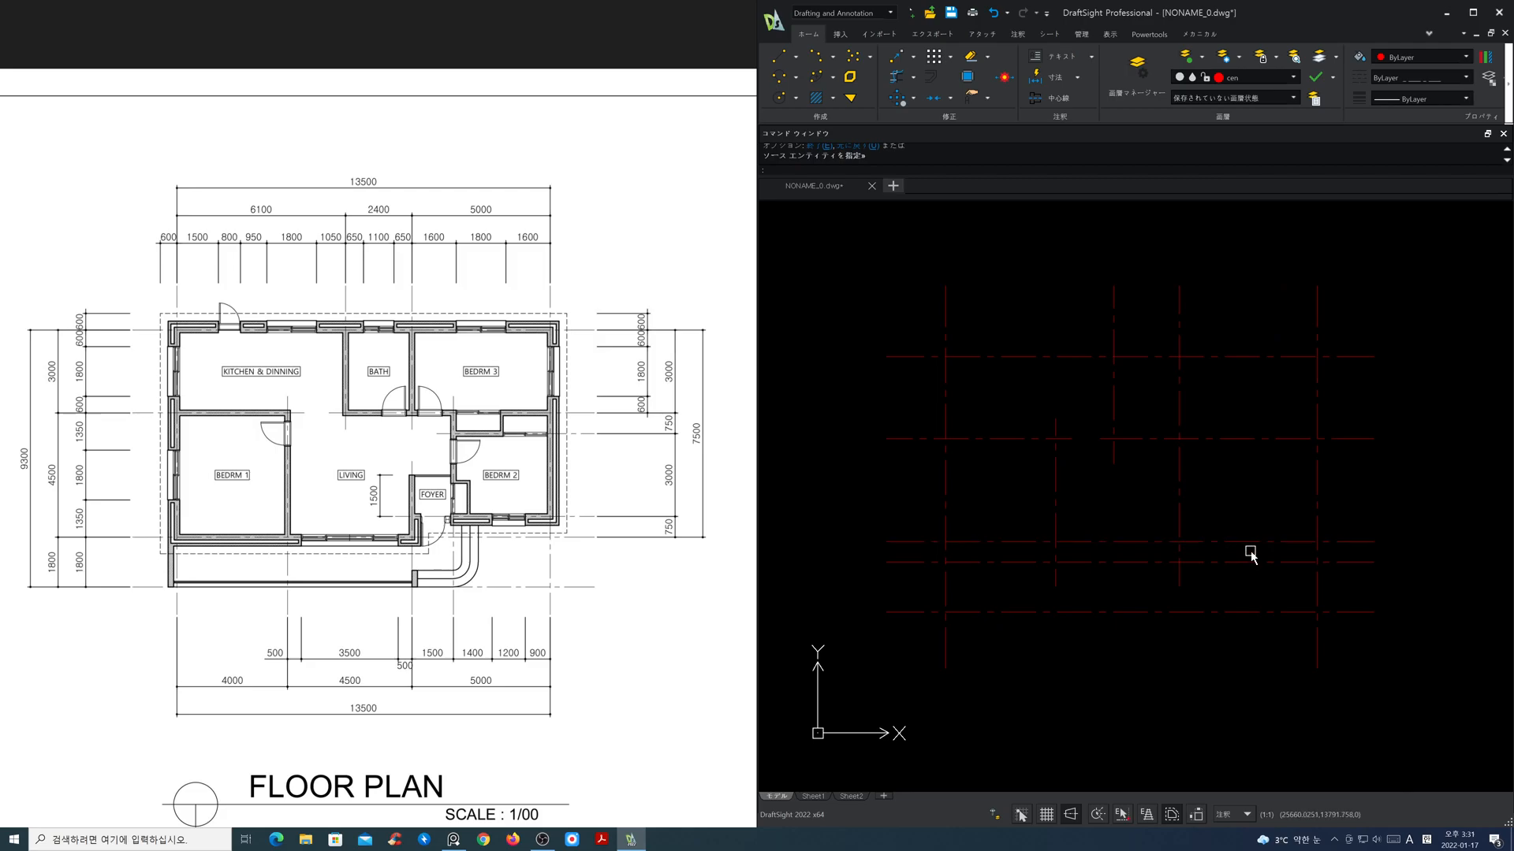
key(Return)
key(Escape)
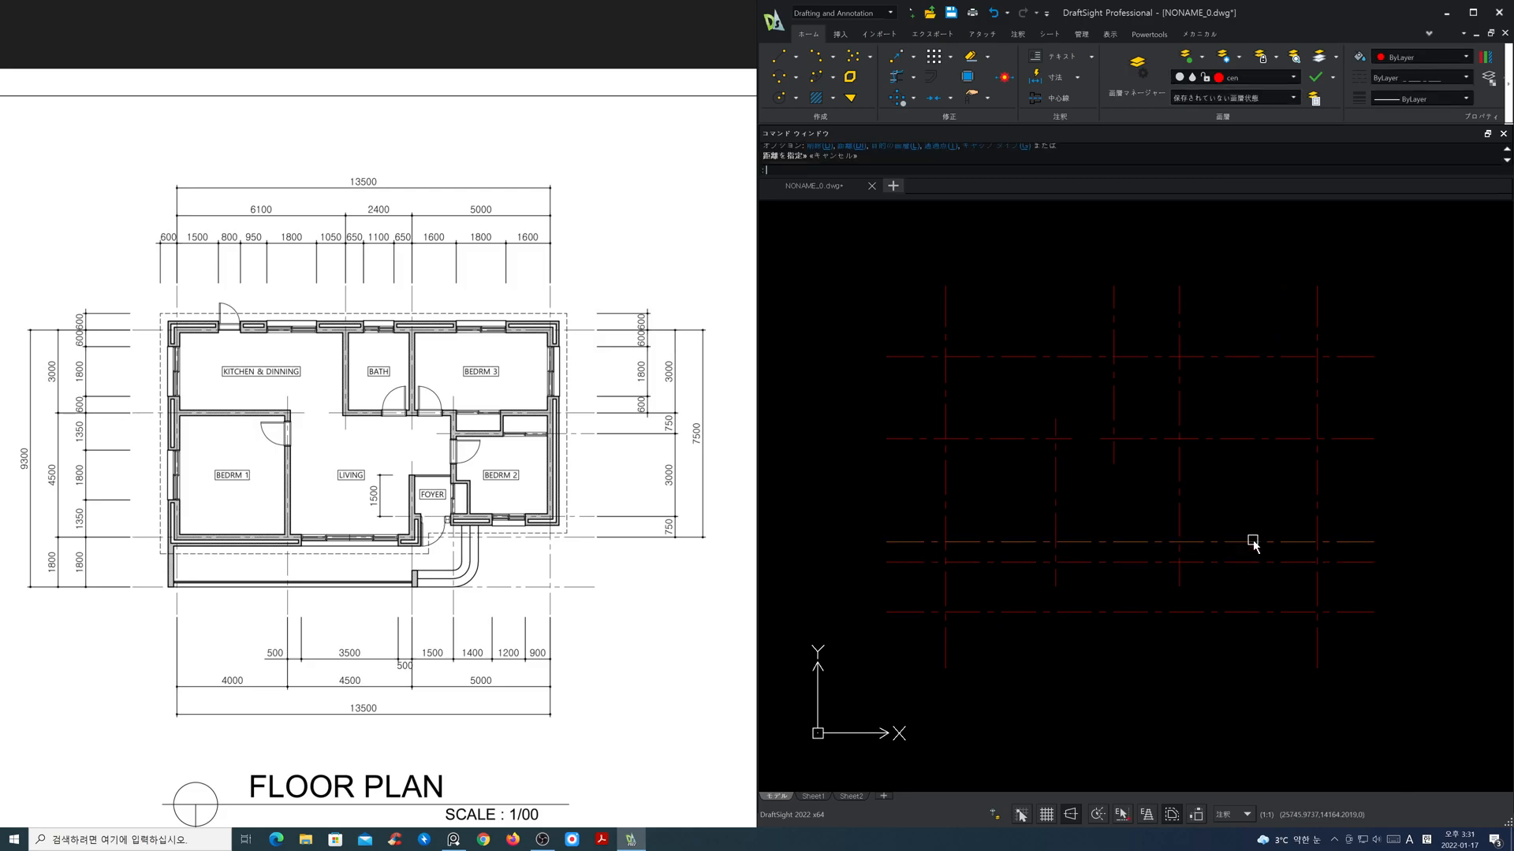
Step: Shorten the new 750 offset line and the second-lowest horizontal line so they overlap only slightly around the foyer's left vertical centre line
click(1252, 541)
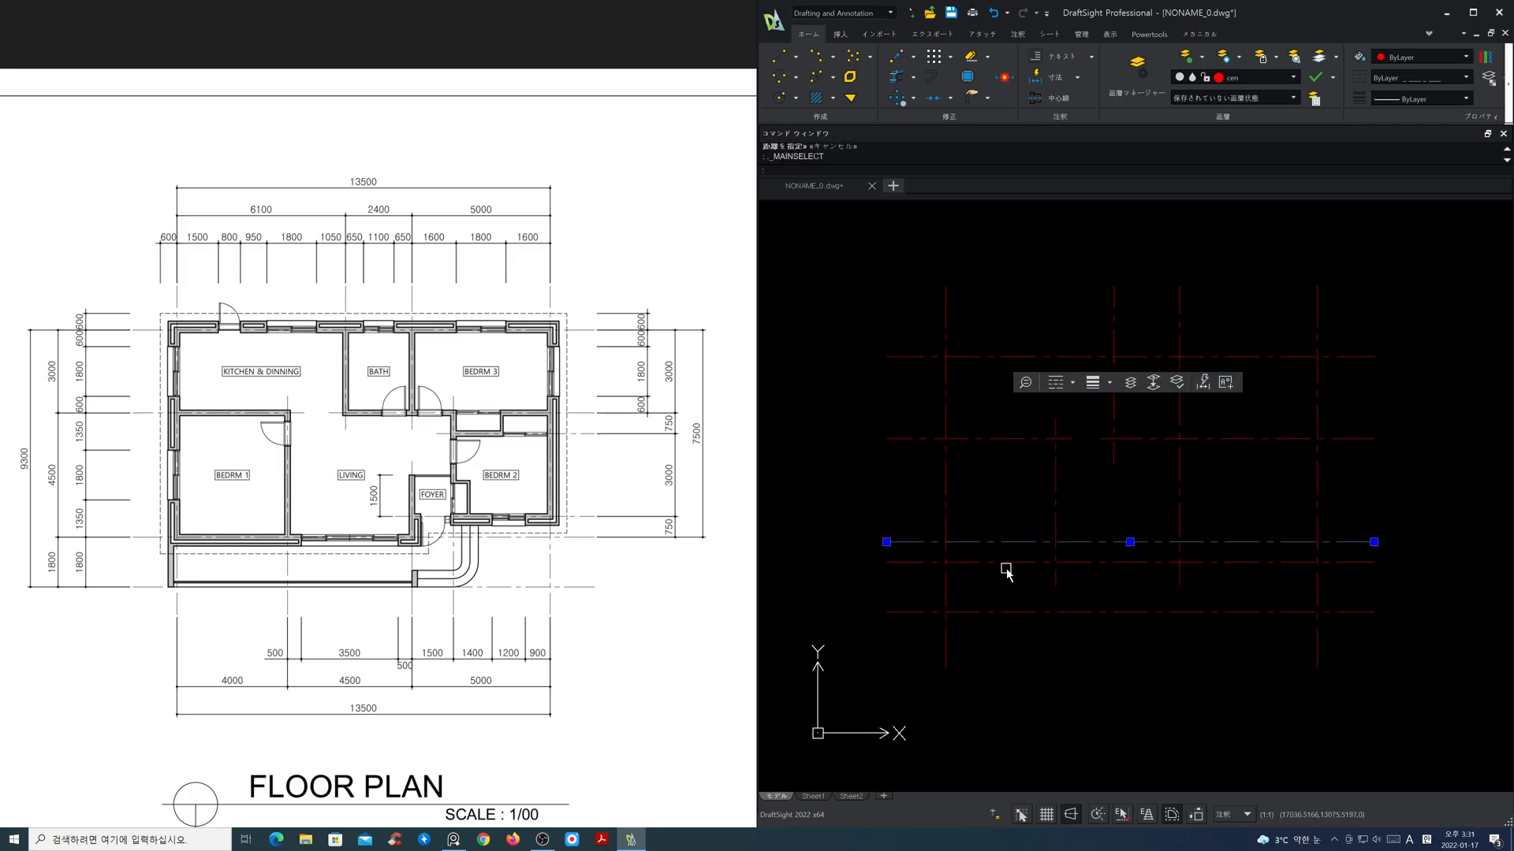
click(886, 542)
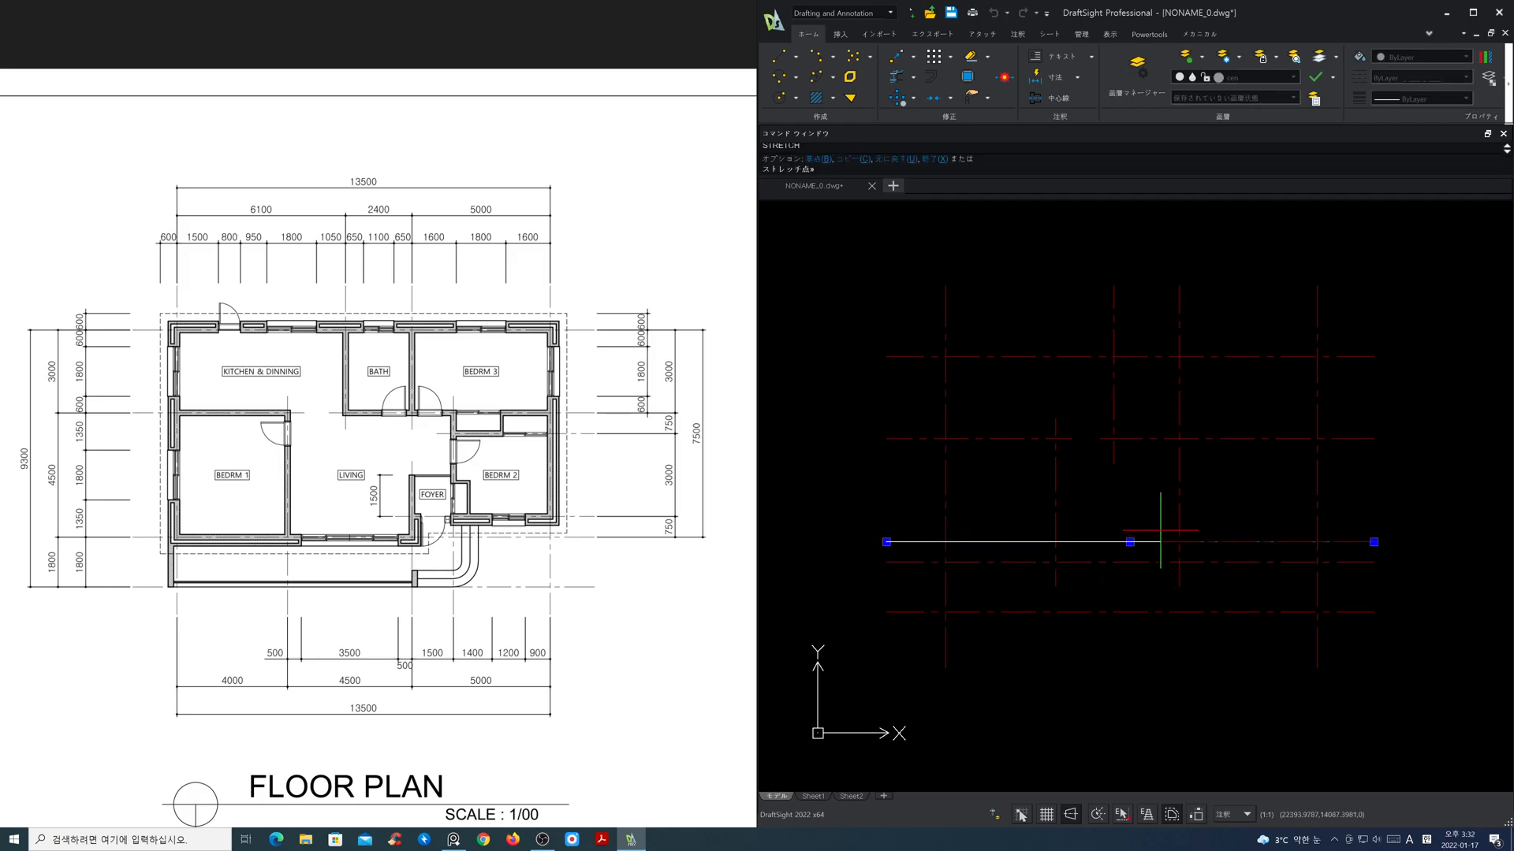
click(1160, 541)
click(1270, 562)
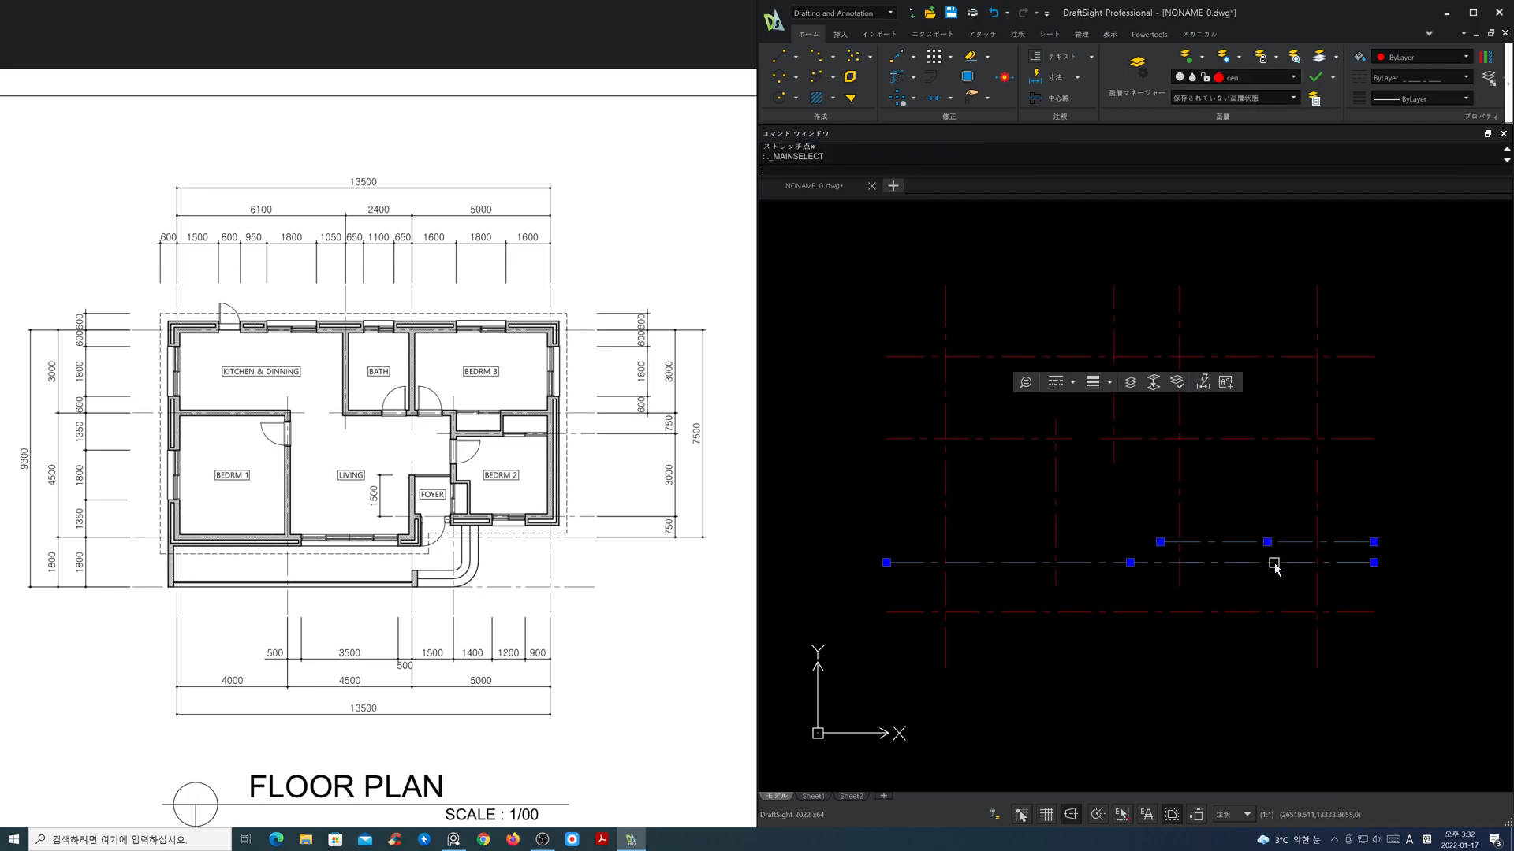
click(1373, 562)
click(1195, 562)
key(Escape)
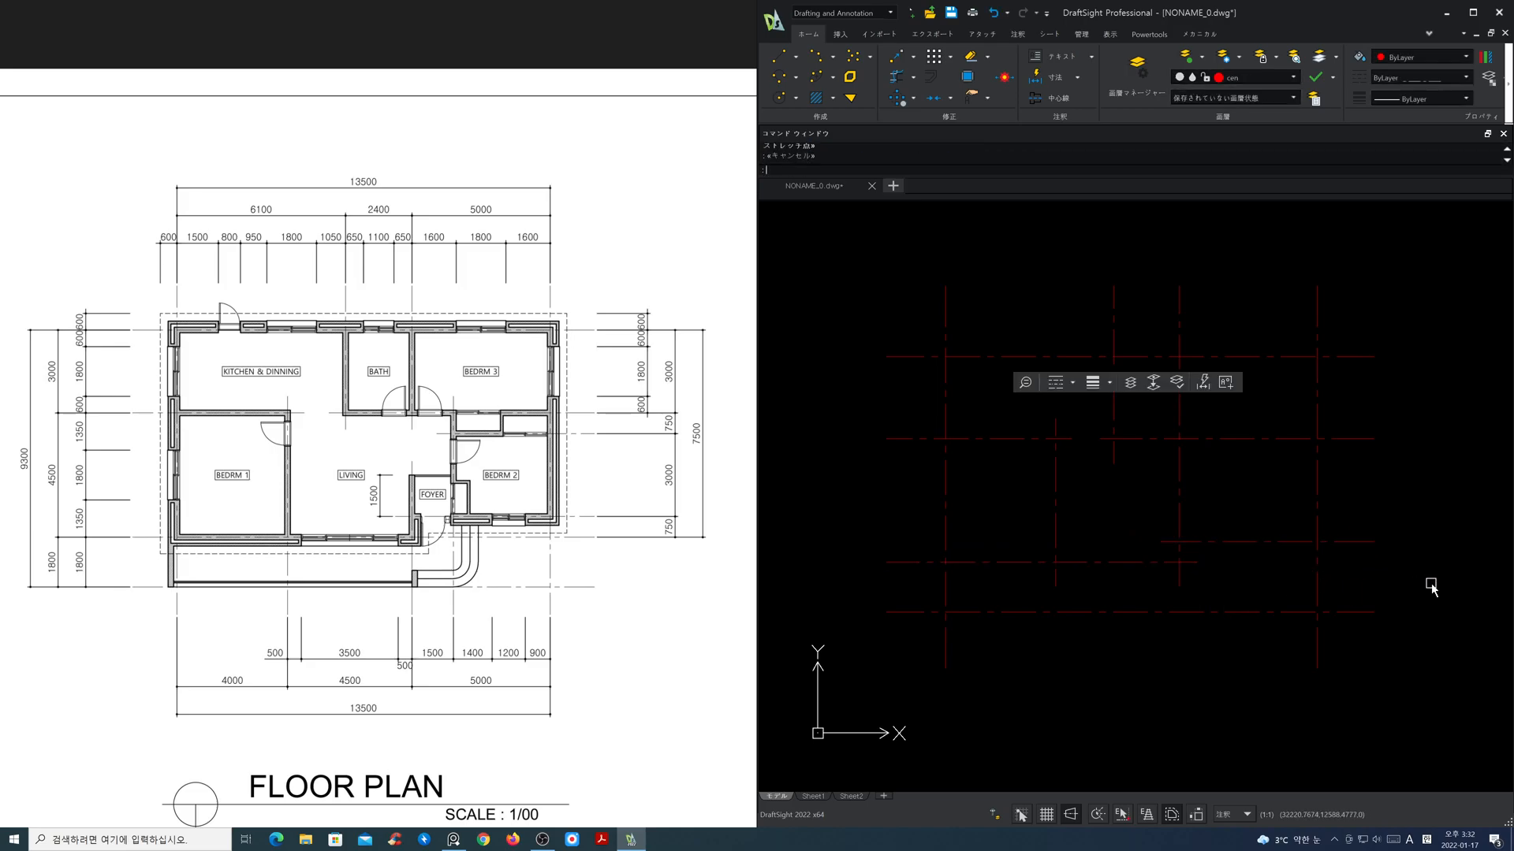
Step: Offset the bathroom–bedroom 3 vertical centre line to the right by 1500
text(o)
key(Return)
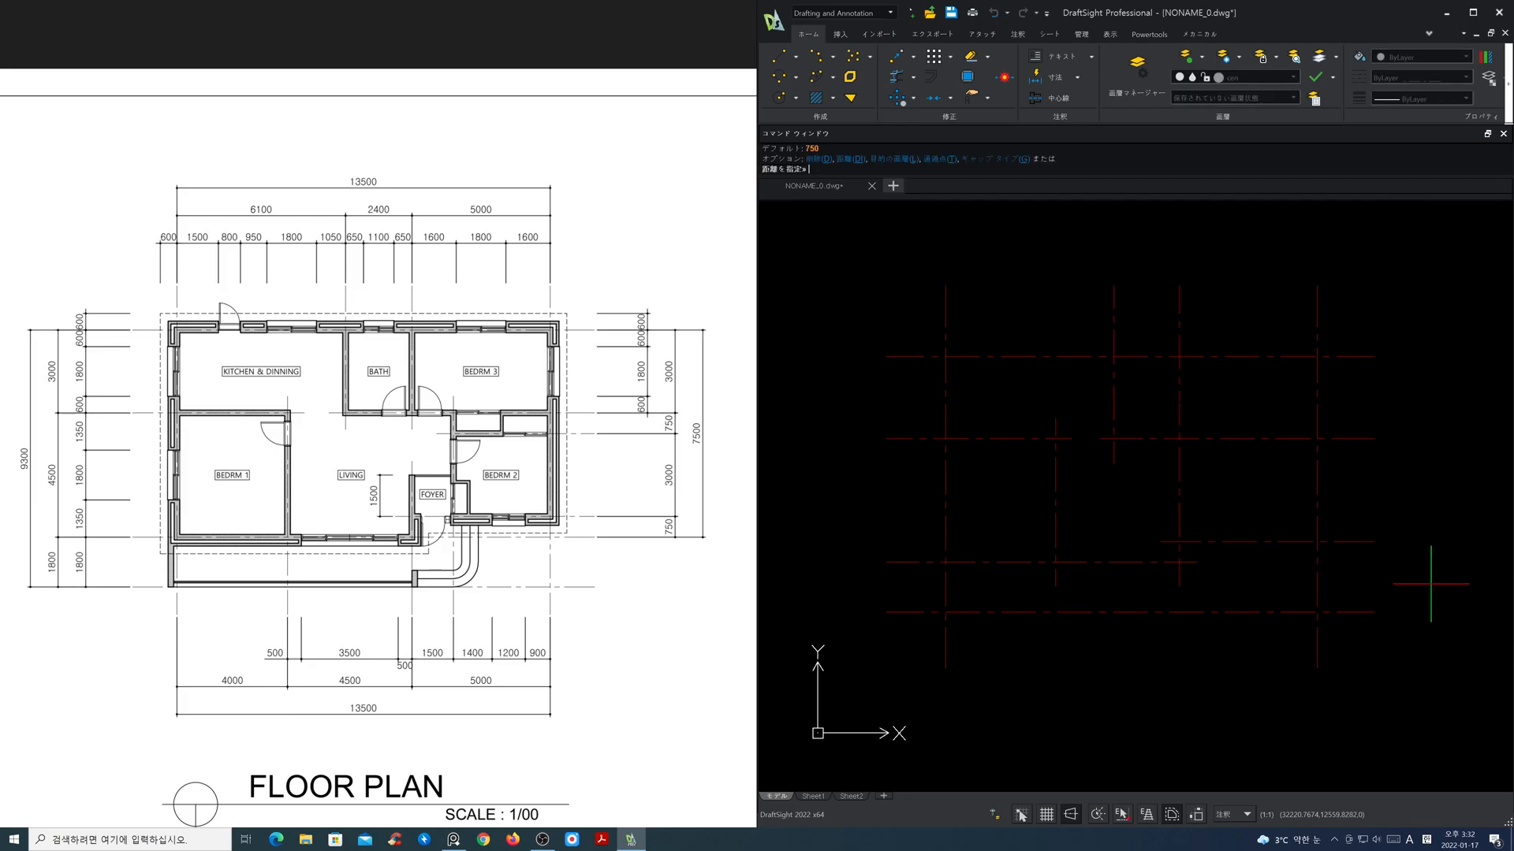
key(Return)
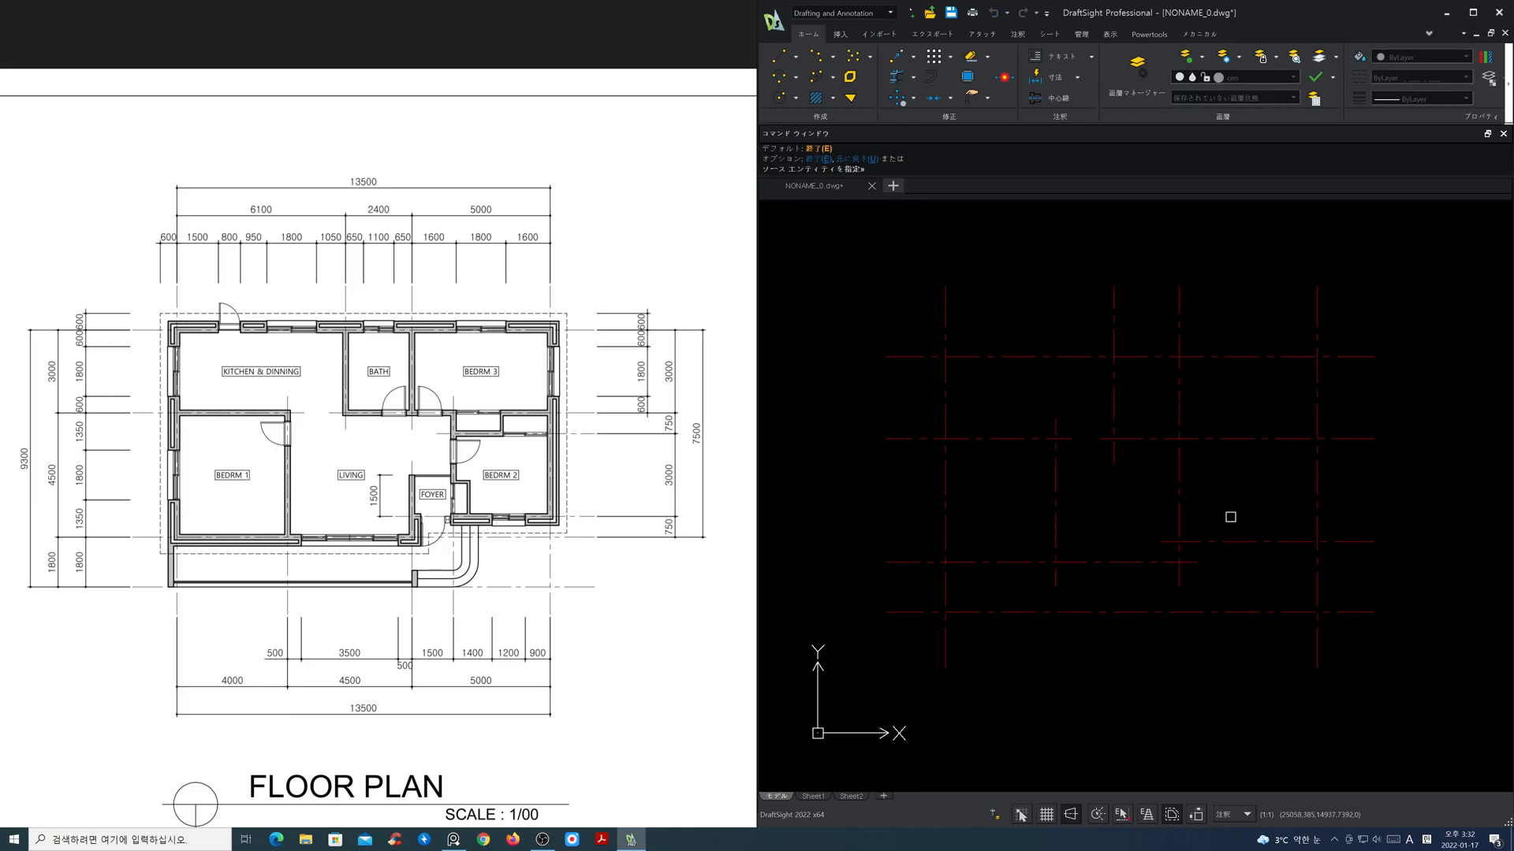
click(1176, 504)
click(1239, 508)
key(Return)
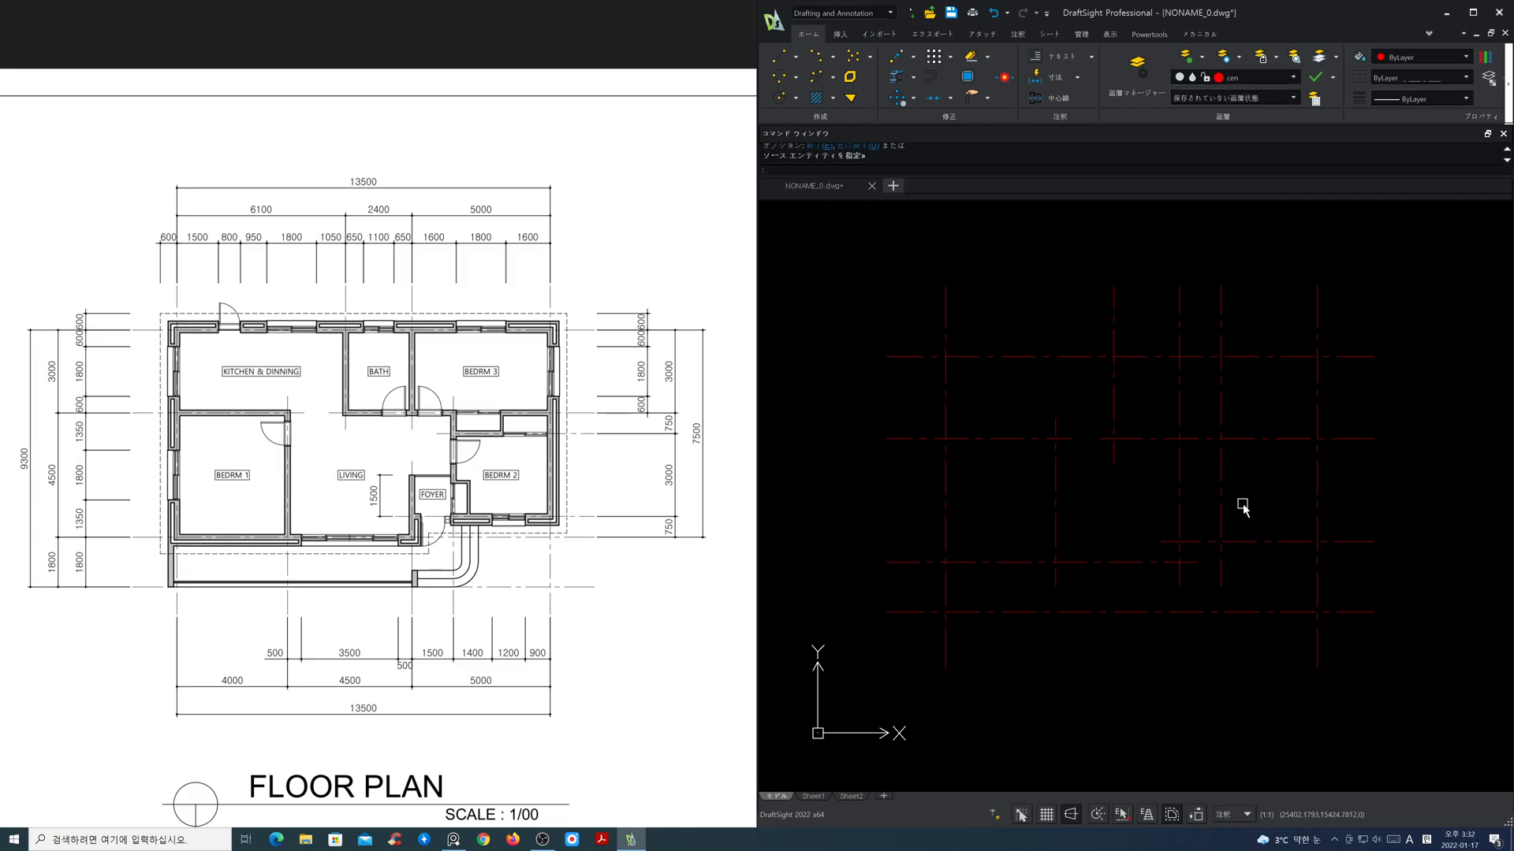
Step: Shorten the new bedroom 2 vertical centre line from above to end just over the middle horizontal line
click(1219, 489)
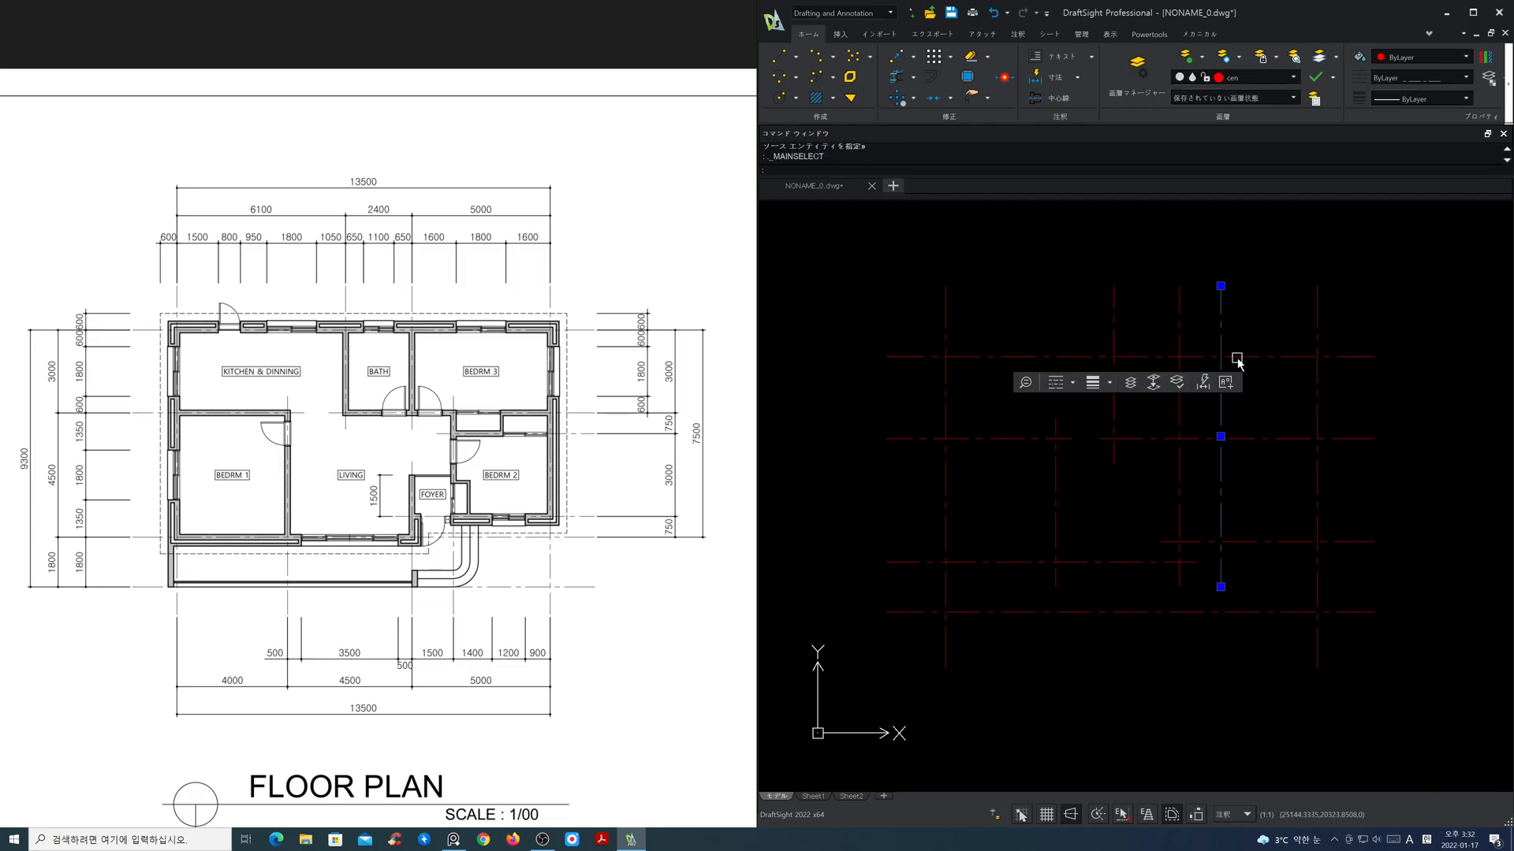
click(1220, 287)
click(1239, 425)
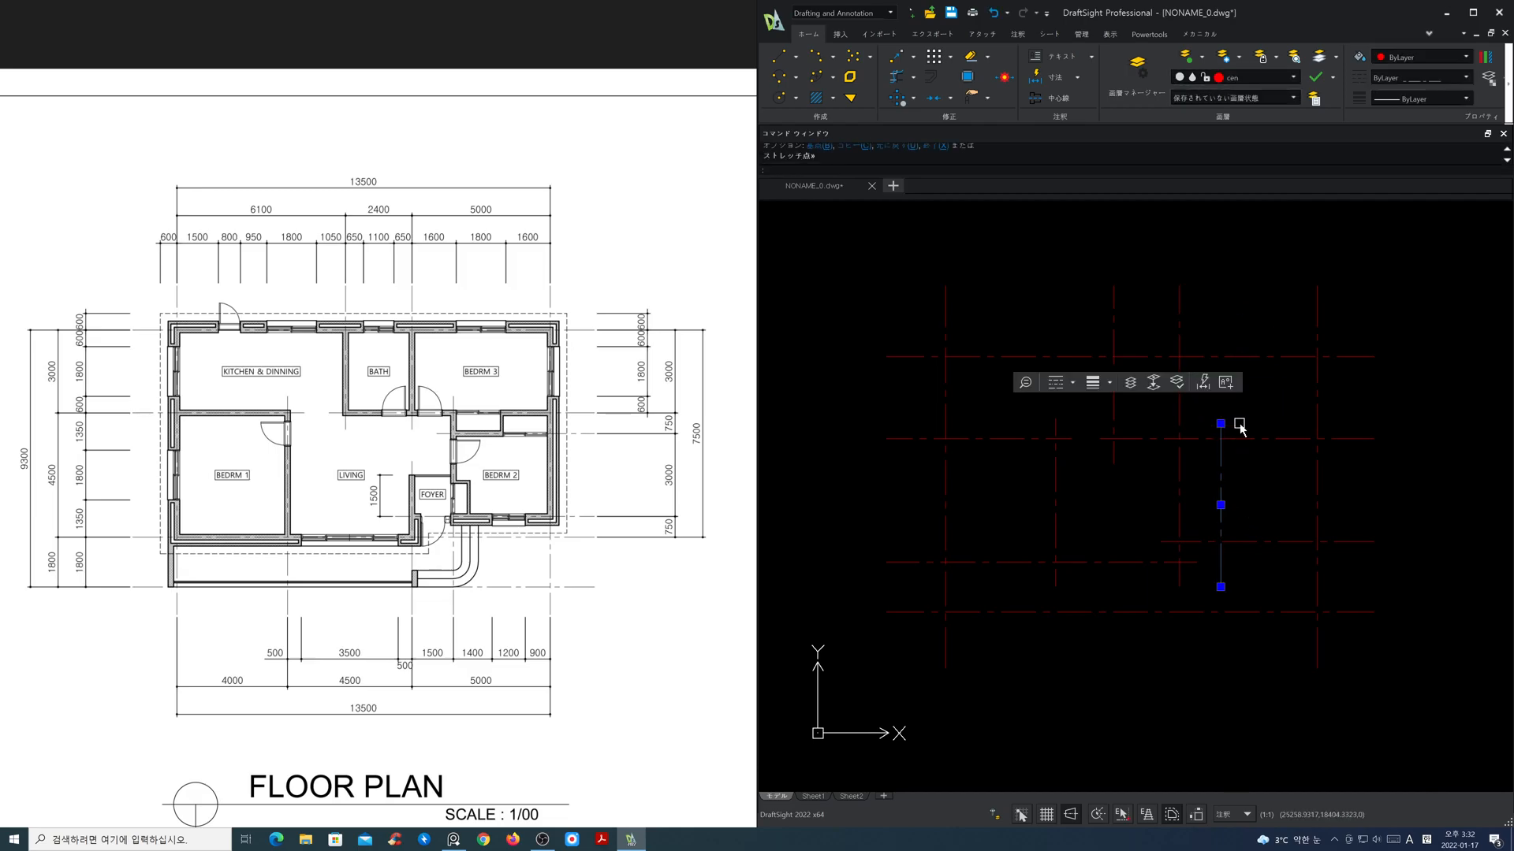
key(Escape)
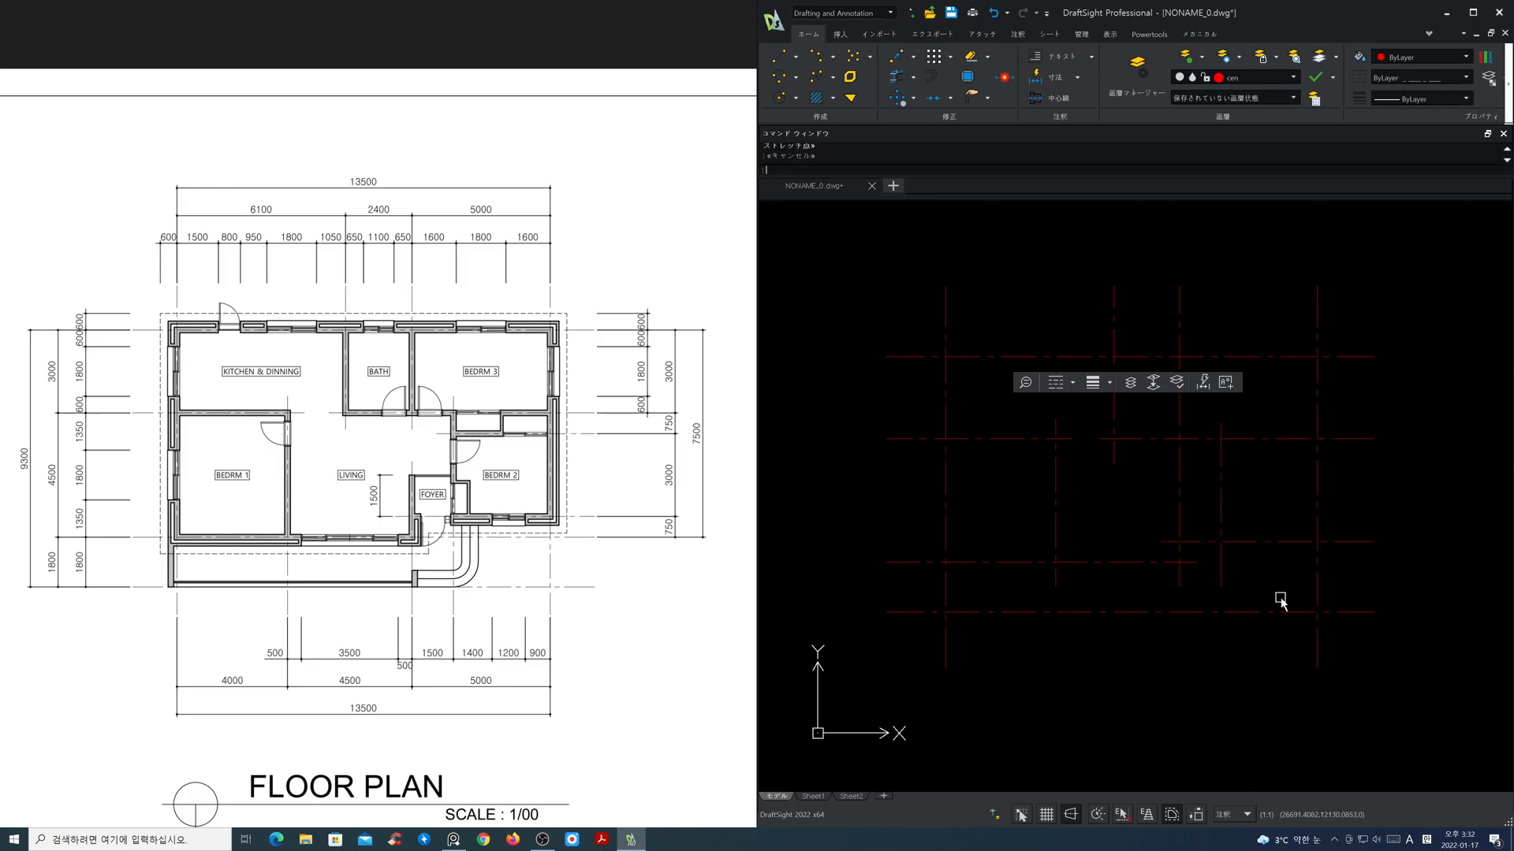
Step: Stretch the rightmost vertical centre line's lower end up to about the level of the inner vertical lines' lower ends
text(s)
key(space)
click(1364, 693)
click(1275, 657)
key(space)
click(1298, 671)
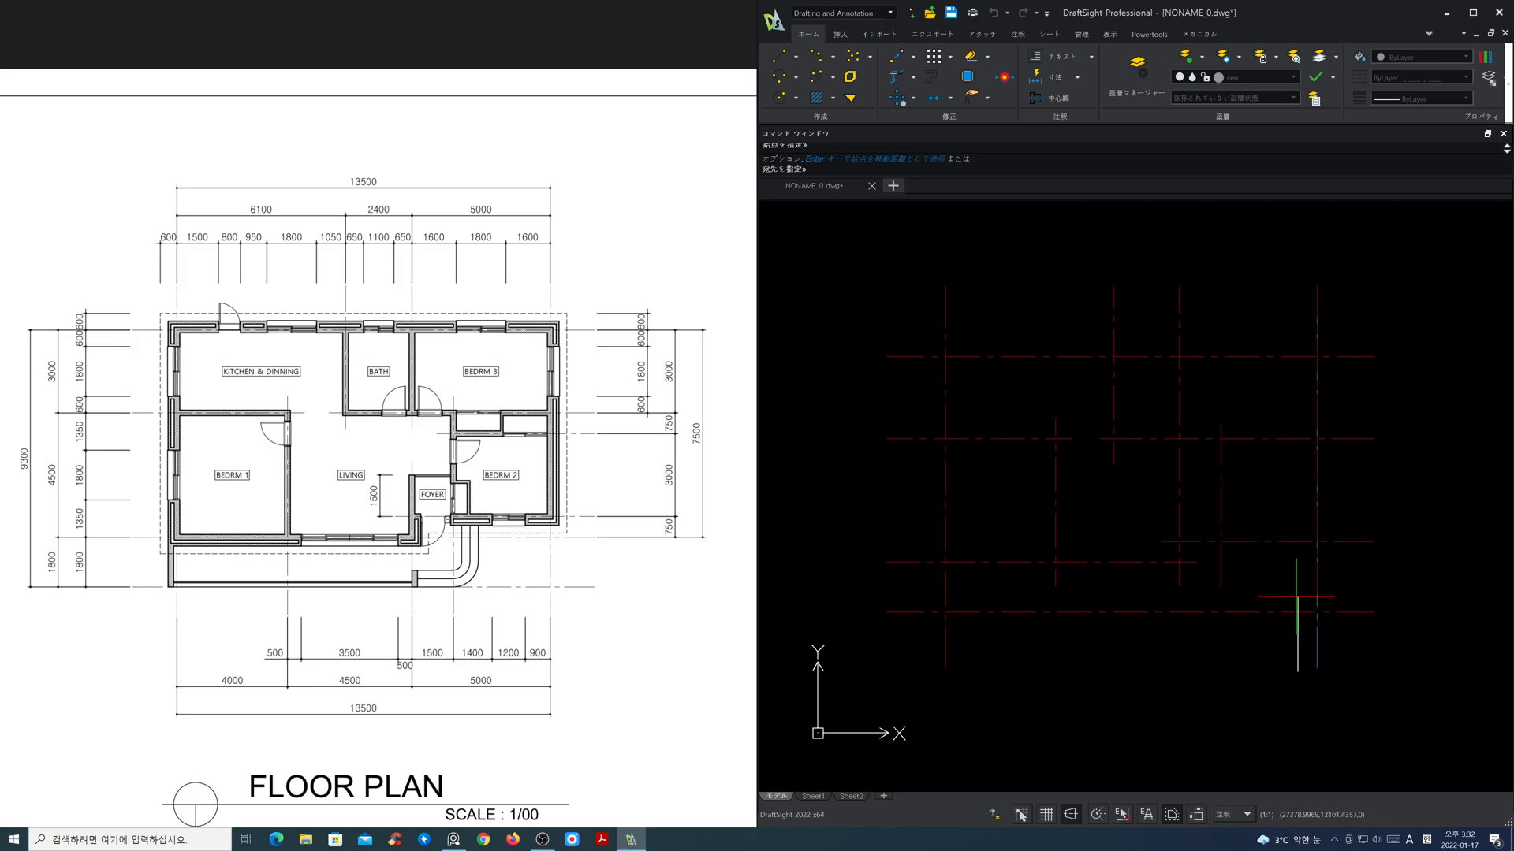
click(1149, 815)
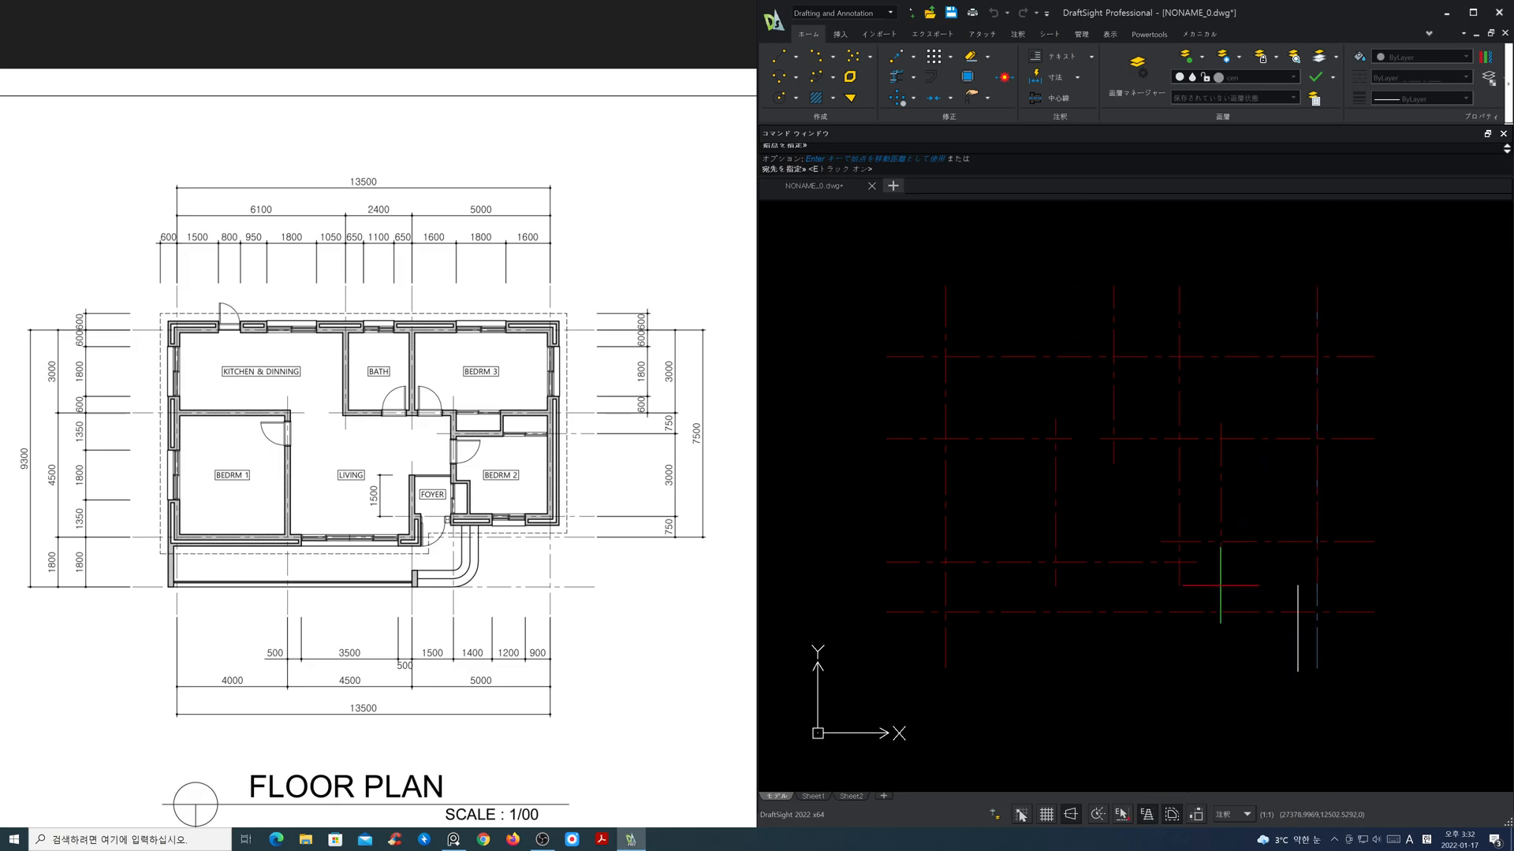
key(F3)
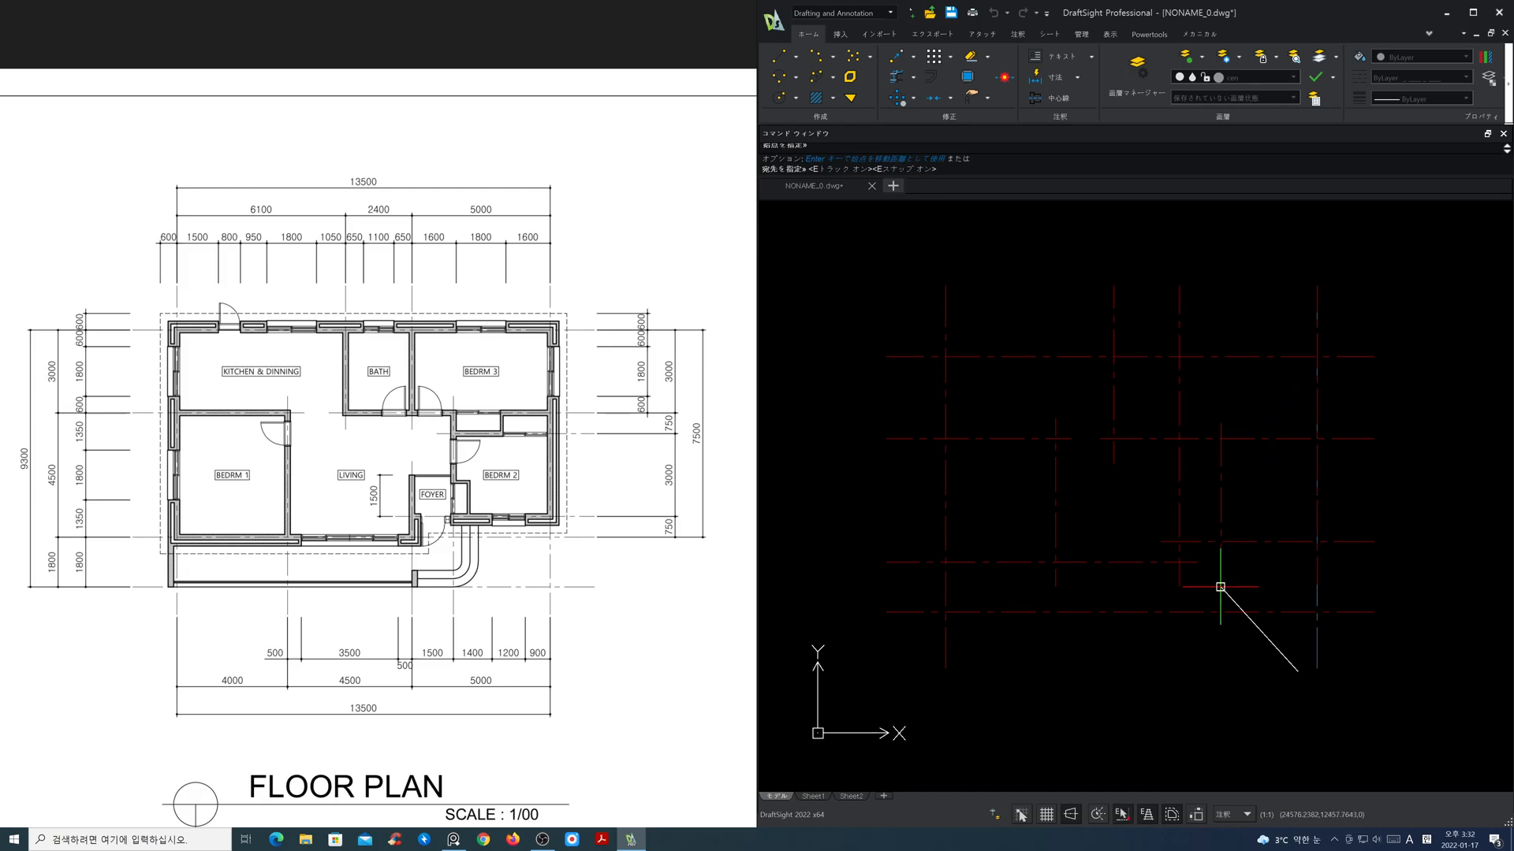
click(1240, 586)
key(Return)
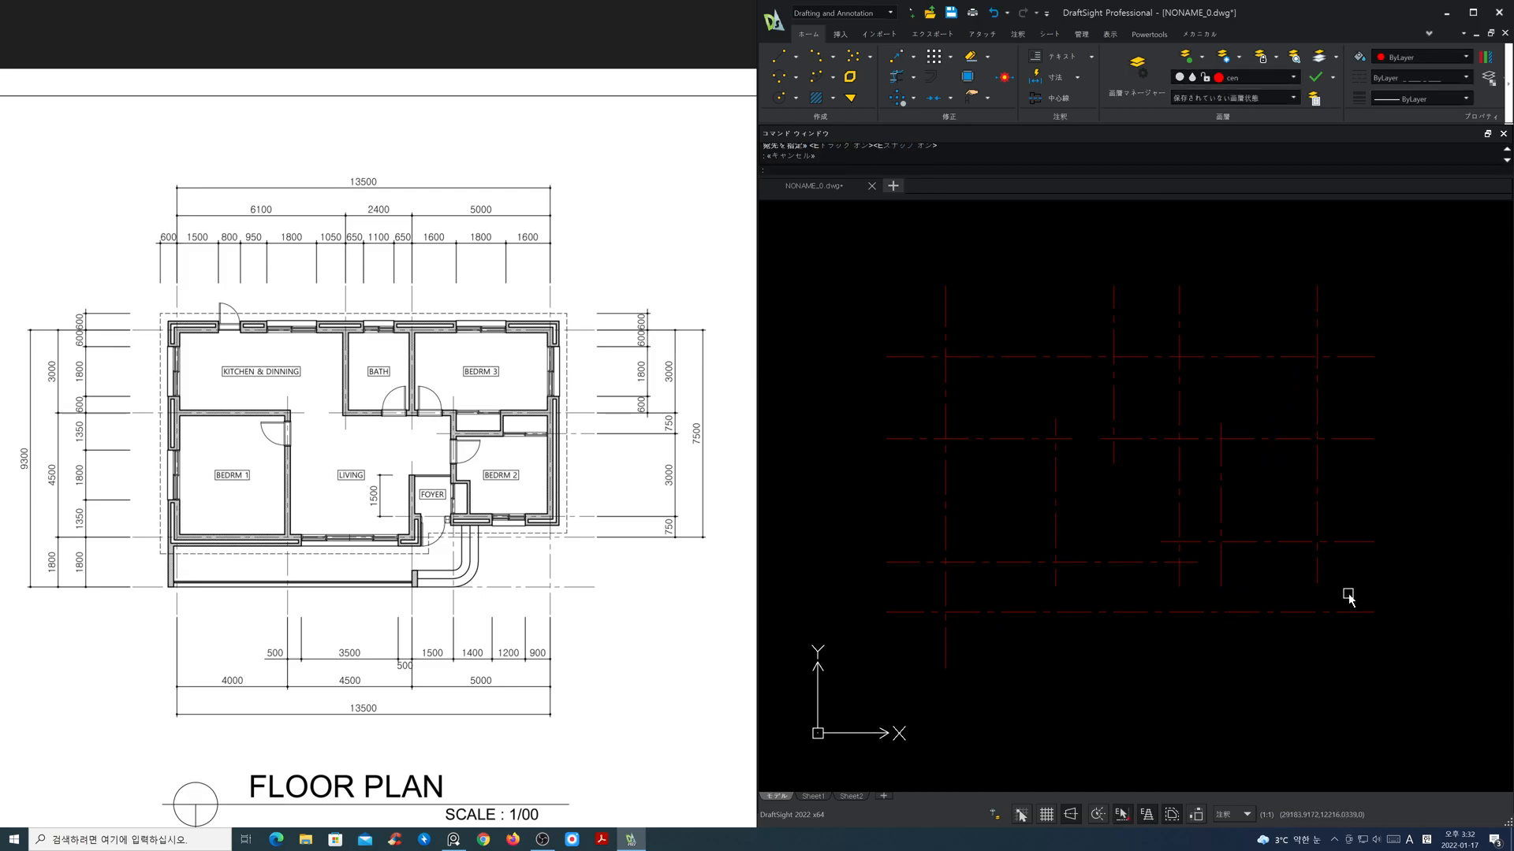
Step: Stretch the lower ends of the two rightmost vertical centre lines up to just below bedroom 2's lower horizontal line
click(1353, 598)
click(1208, 575)
key(Return)
click(1261, 580)
key(Escape)
Step: Break the bathroom's right vertical centre line to leave a gap between the middle horizontal line and the foyer
text(br)
key(Return)
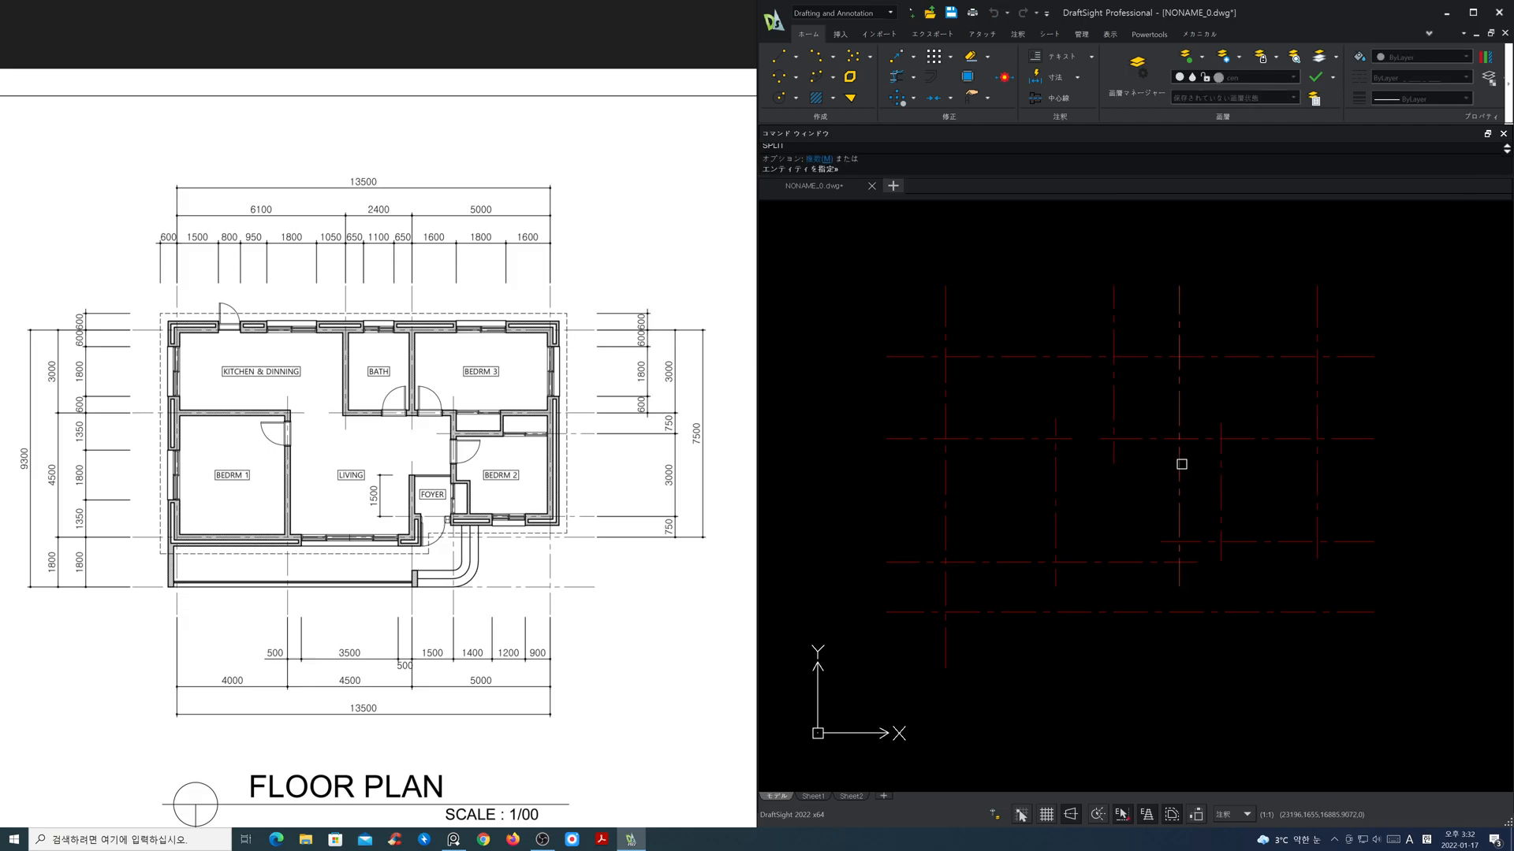
key(F3)
click(1179, 481)
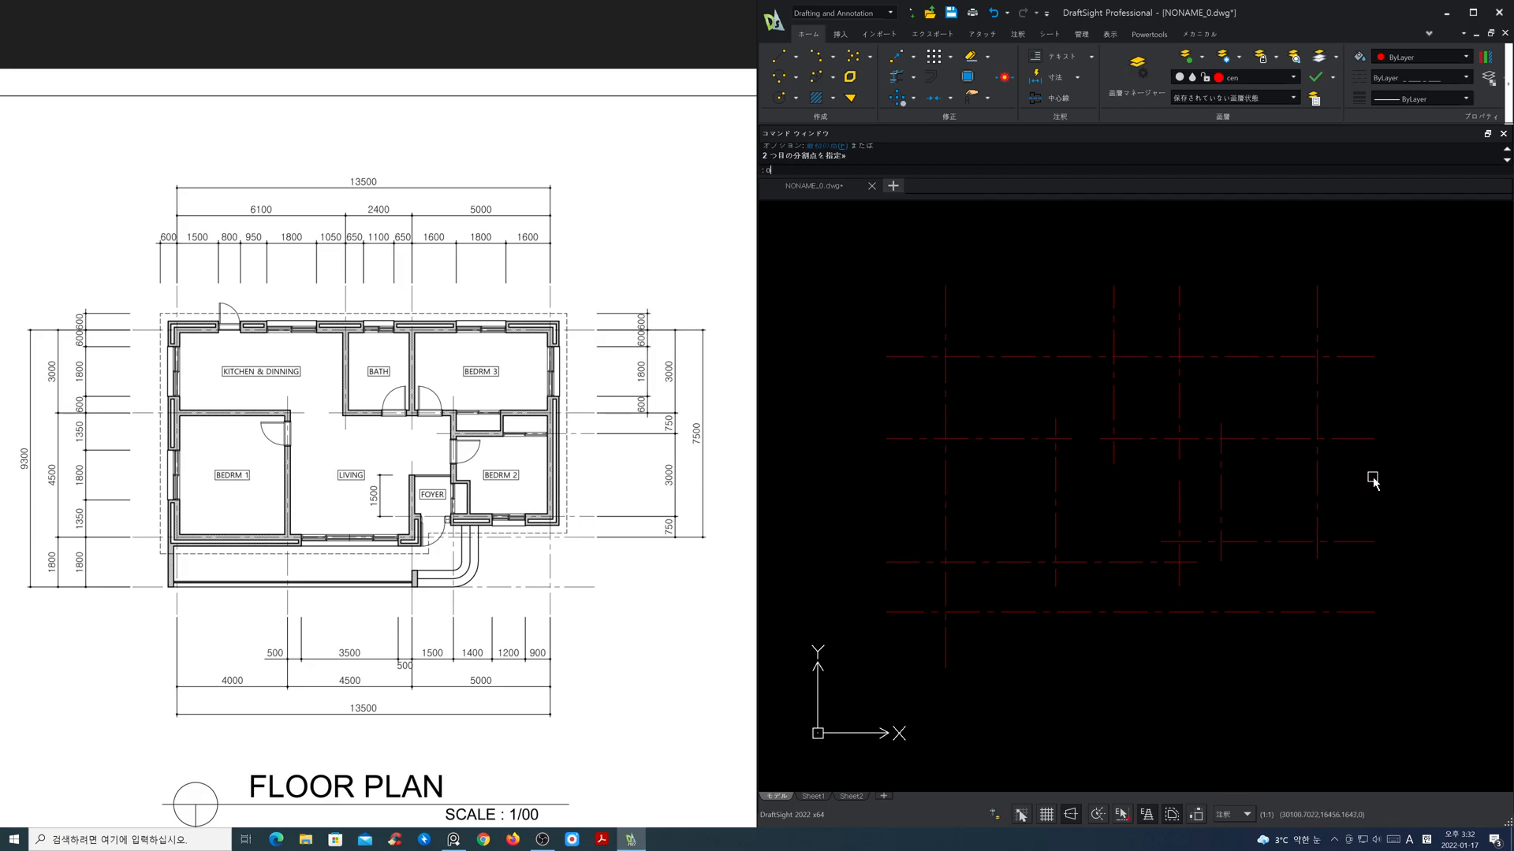
Step: Offset the right-hand part of the middle horizontal centre line downward by 750
text(o)
key(space)
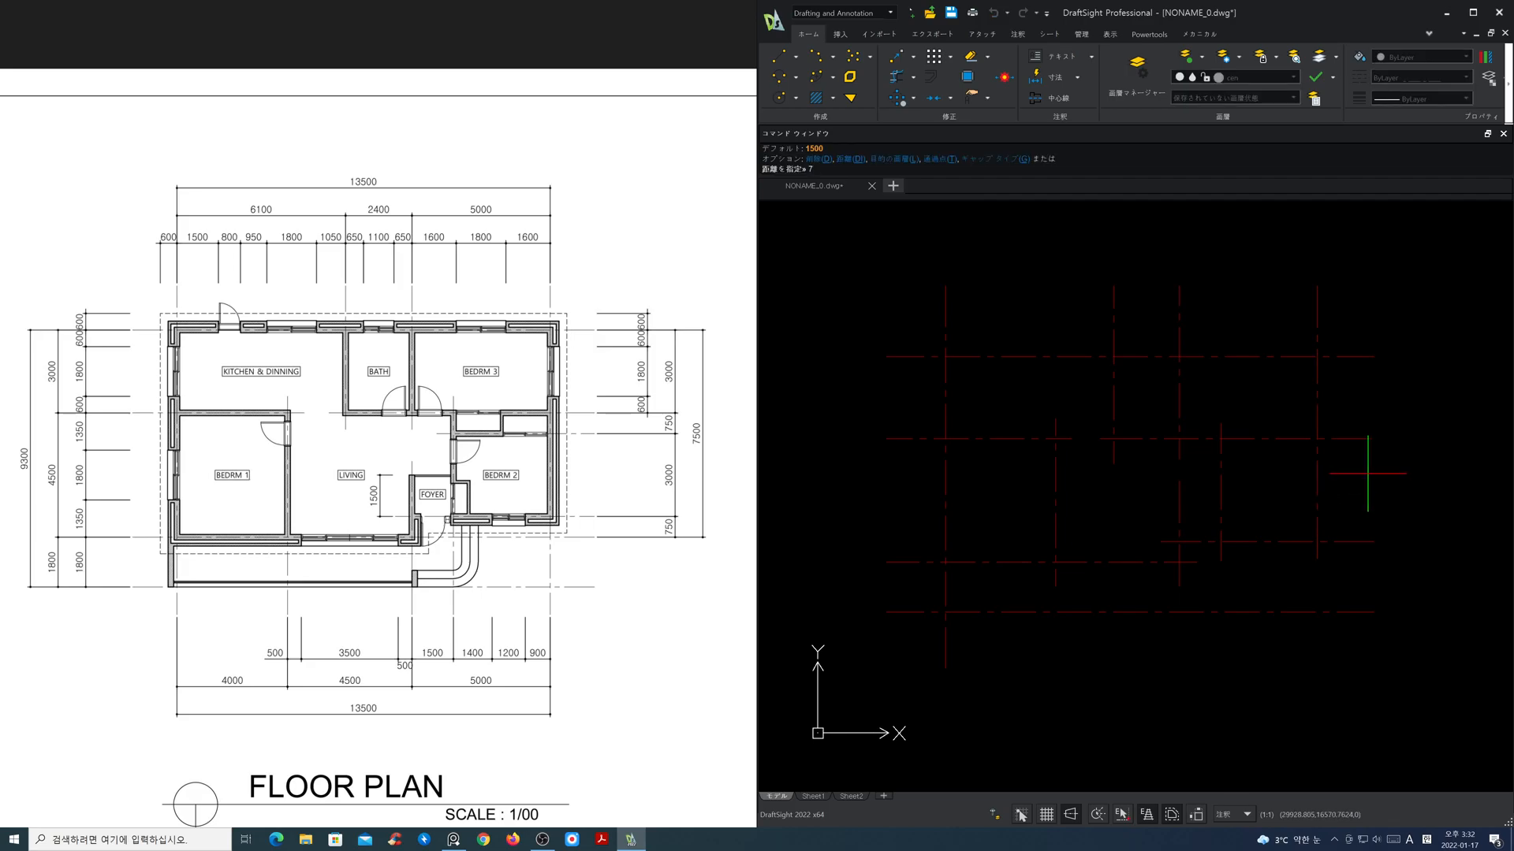
key(Return)
click(1349, 438)
click(1358, 468)
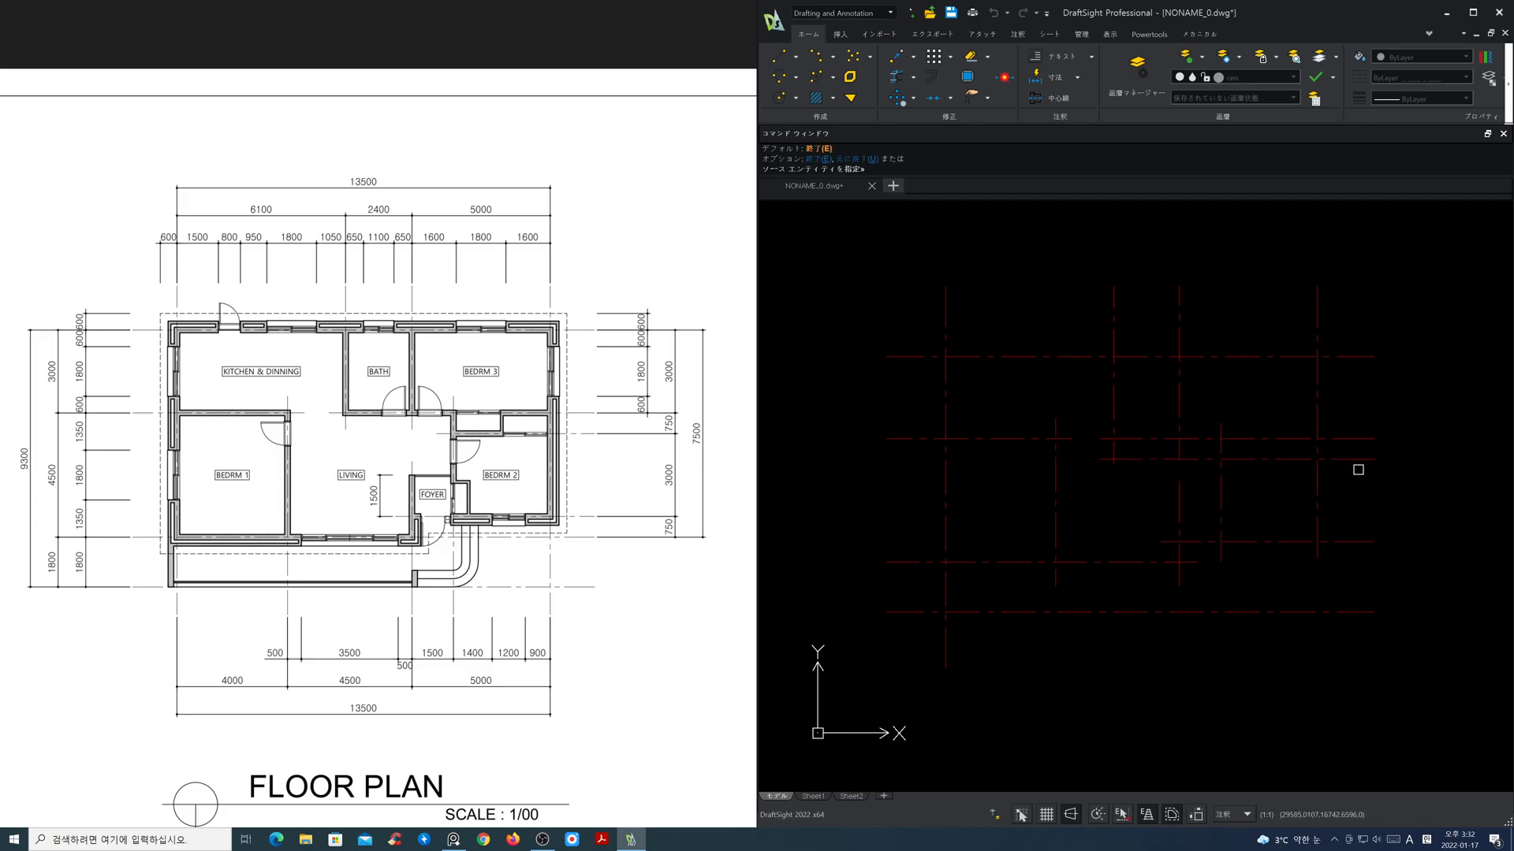
key(Return)
Step: Shorten the new closet centre line's left end to just past bedroom 2's left vertical centre line
click(1144, 460)
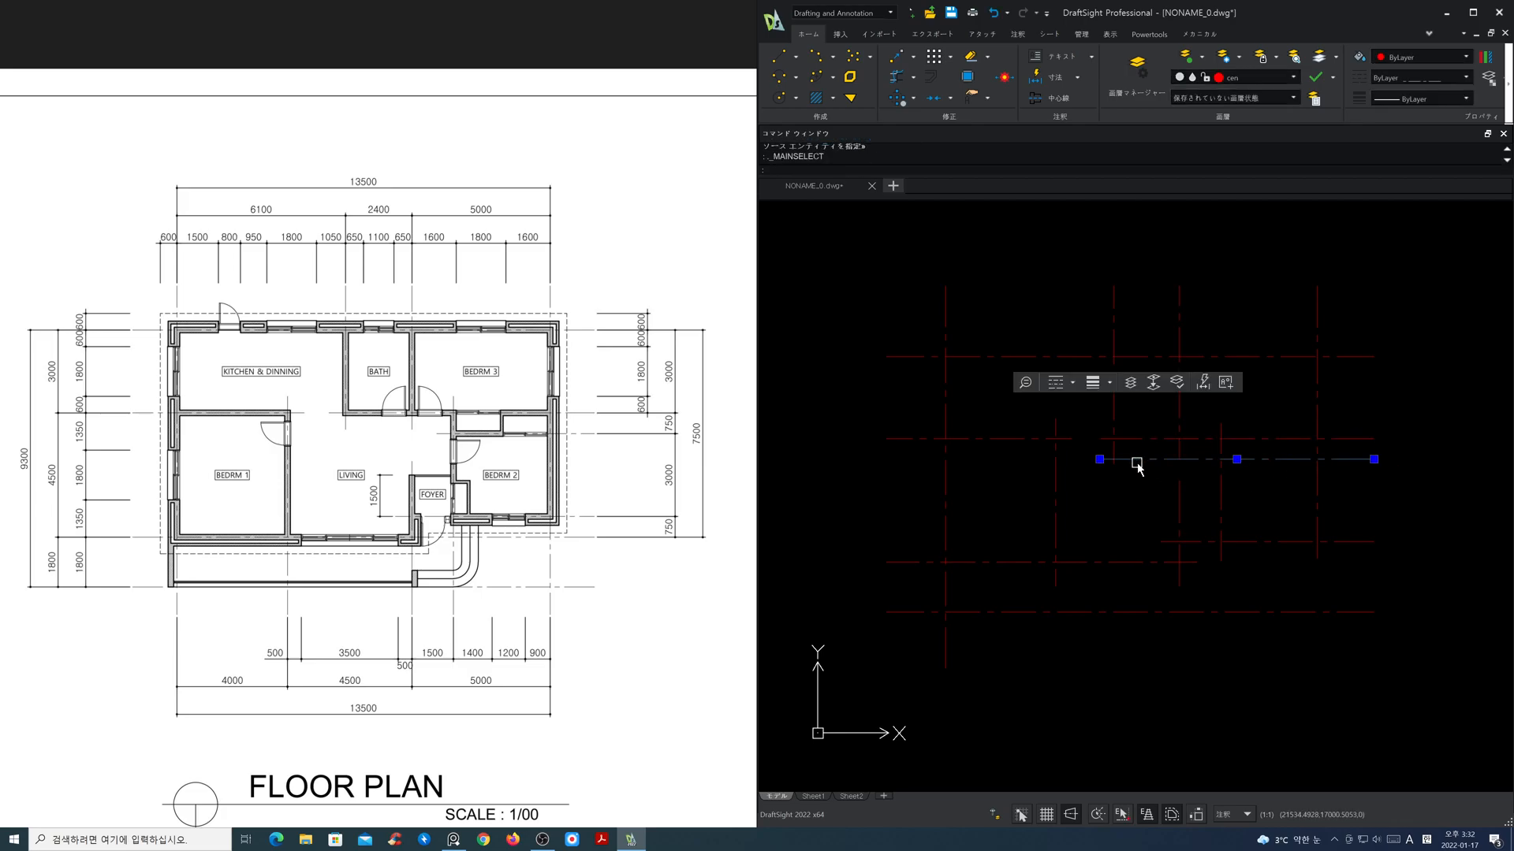
click(1100, 460)
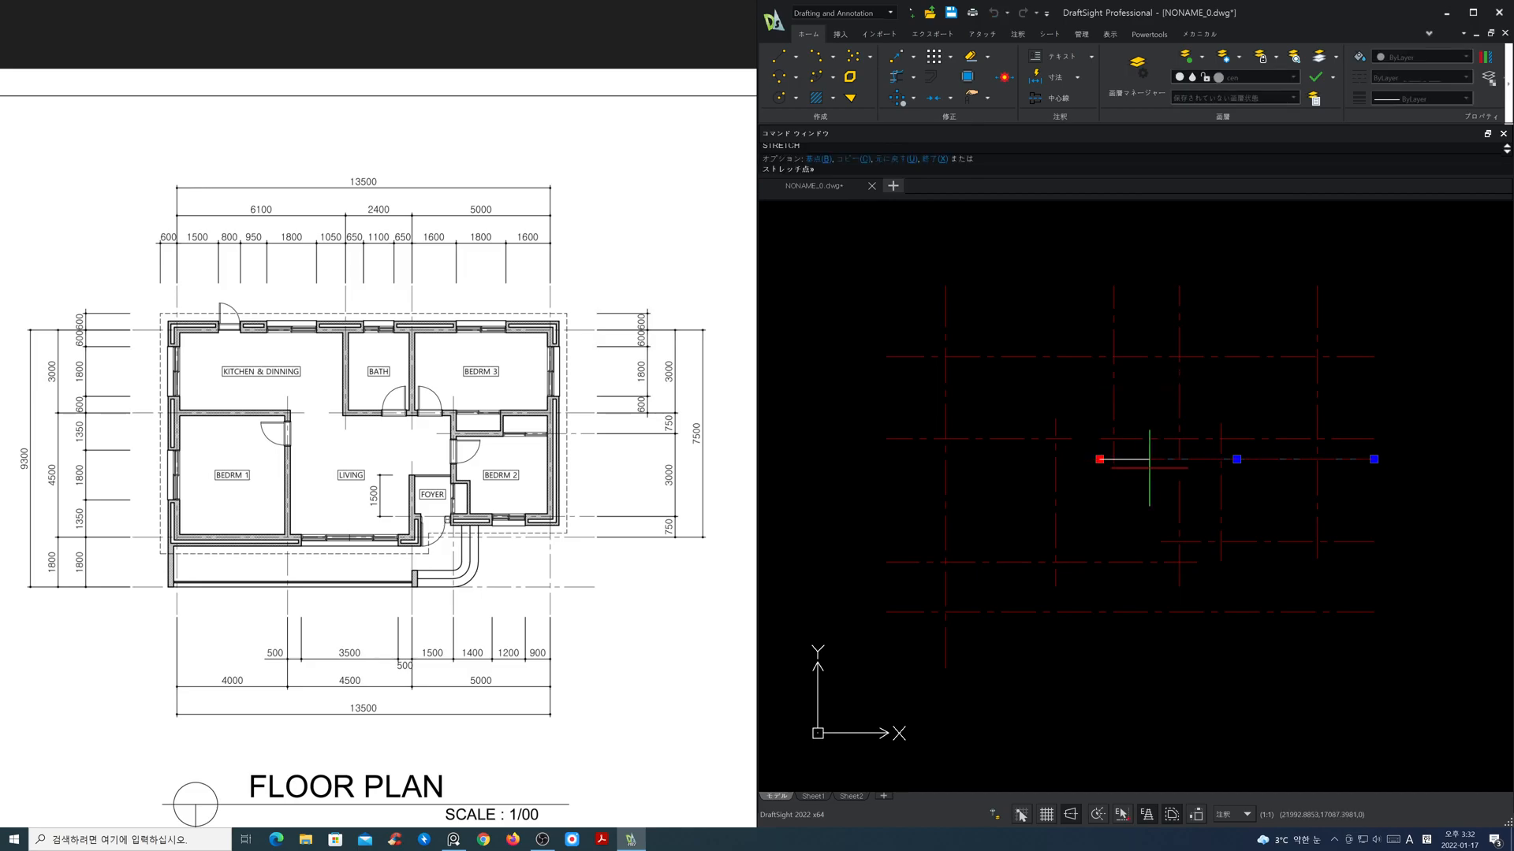
click(1208, 471)
key(Escape)
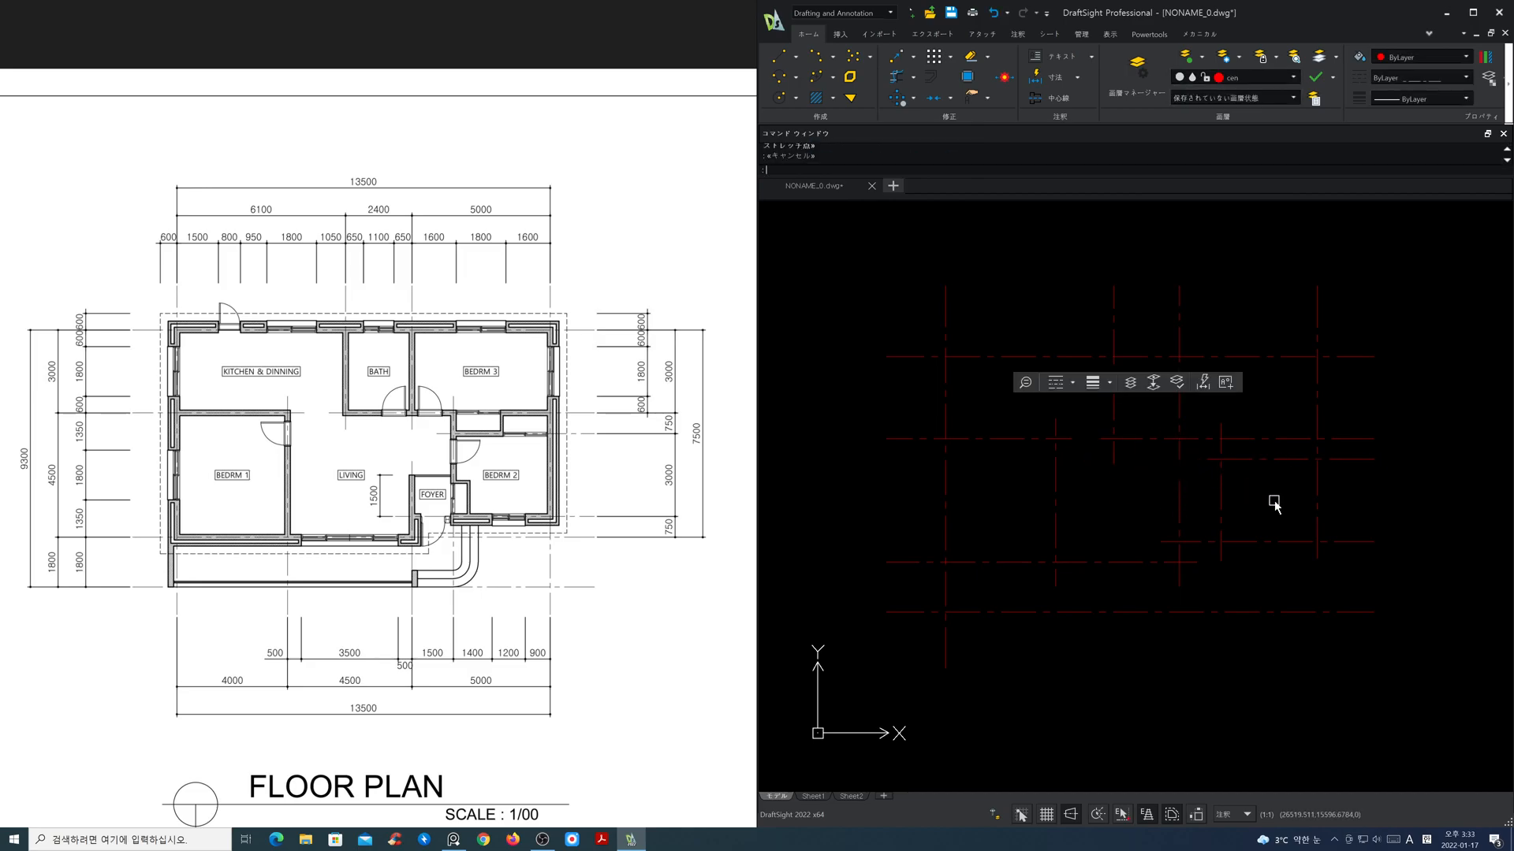
Step: Make layer sec current and open the RichLine style settings with the MLStyle command
click(1292, 76)
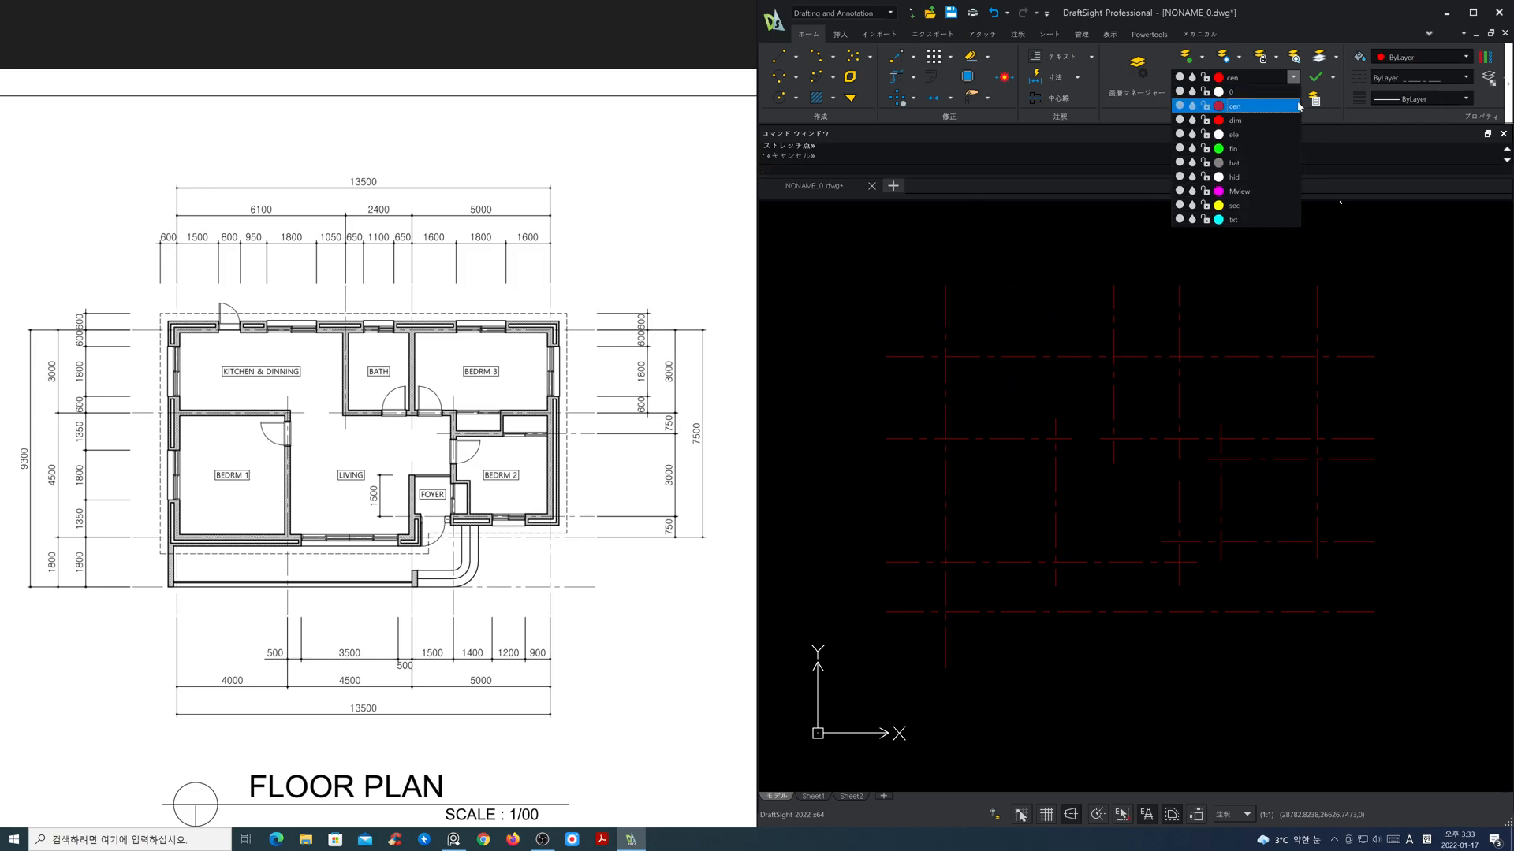
click(1288, 206)
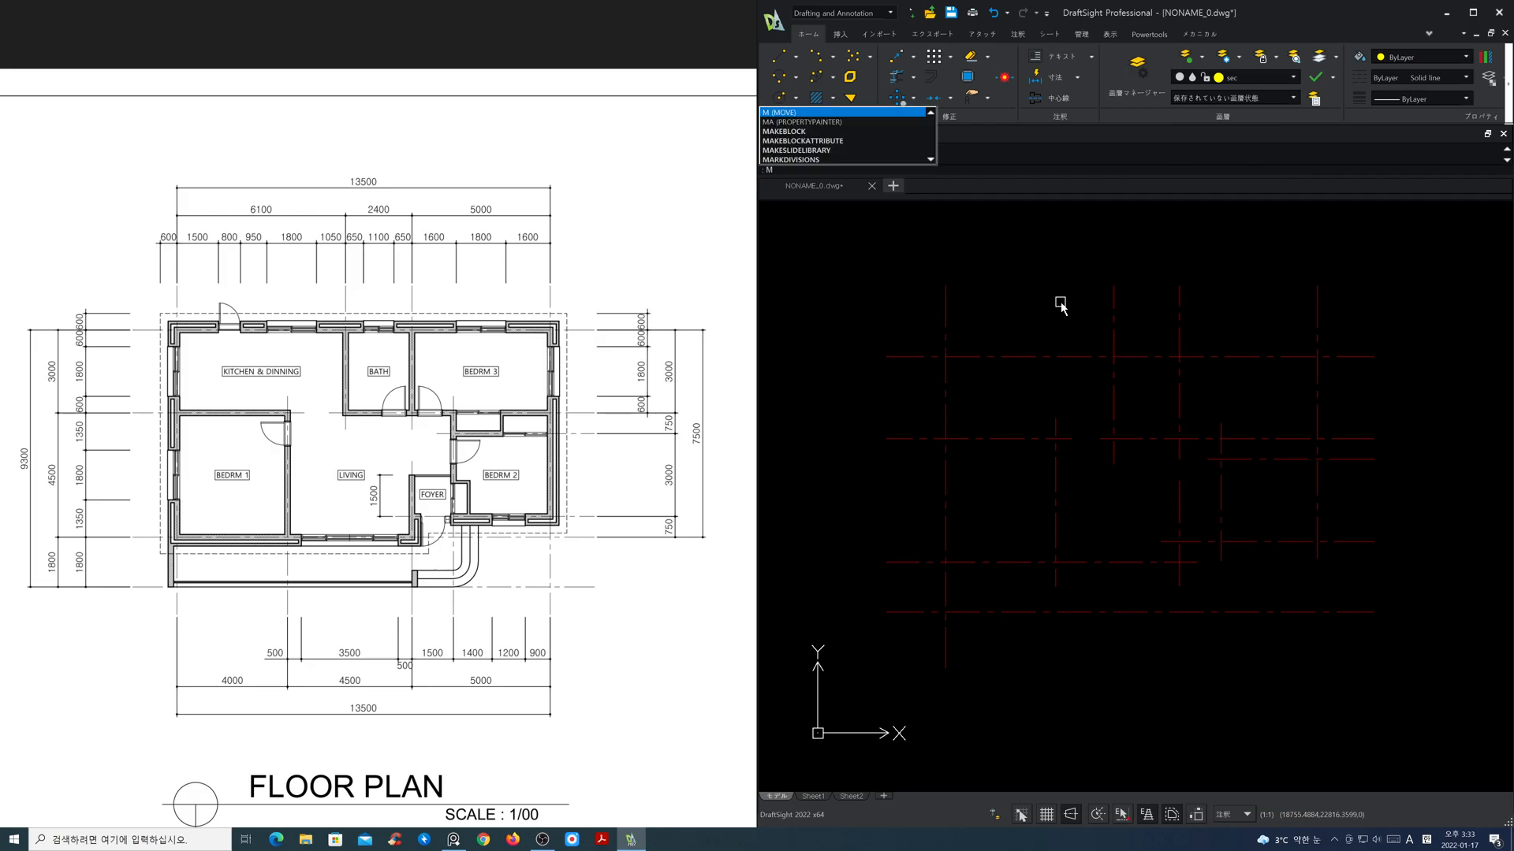
text(lStyle)
key(Return)
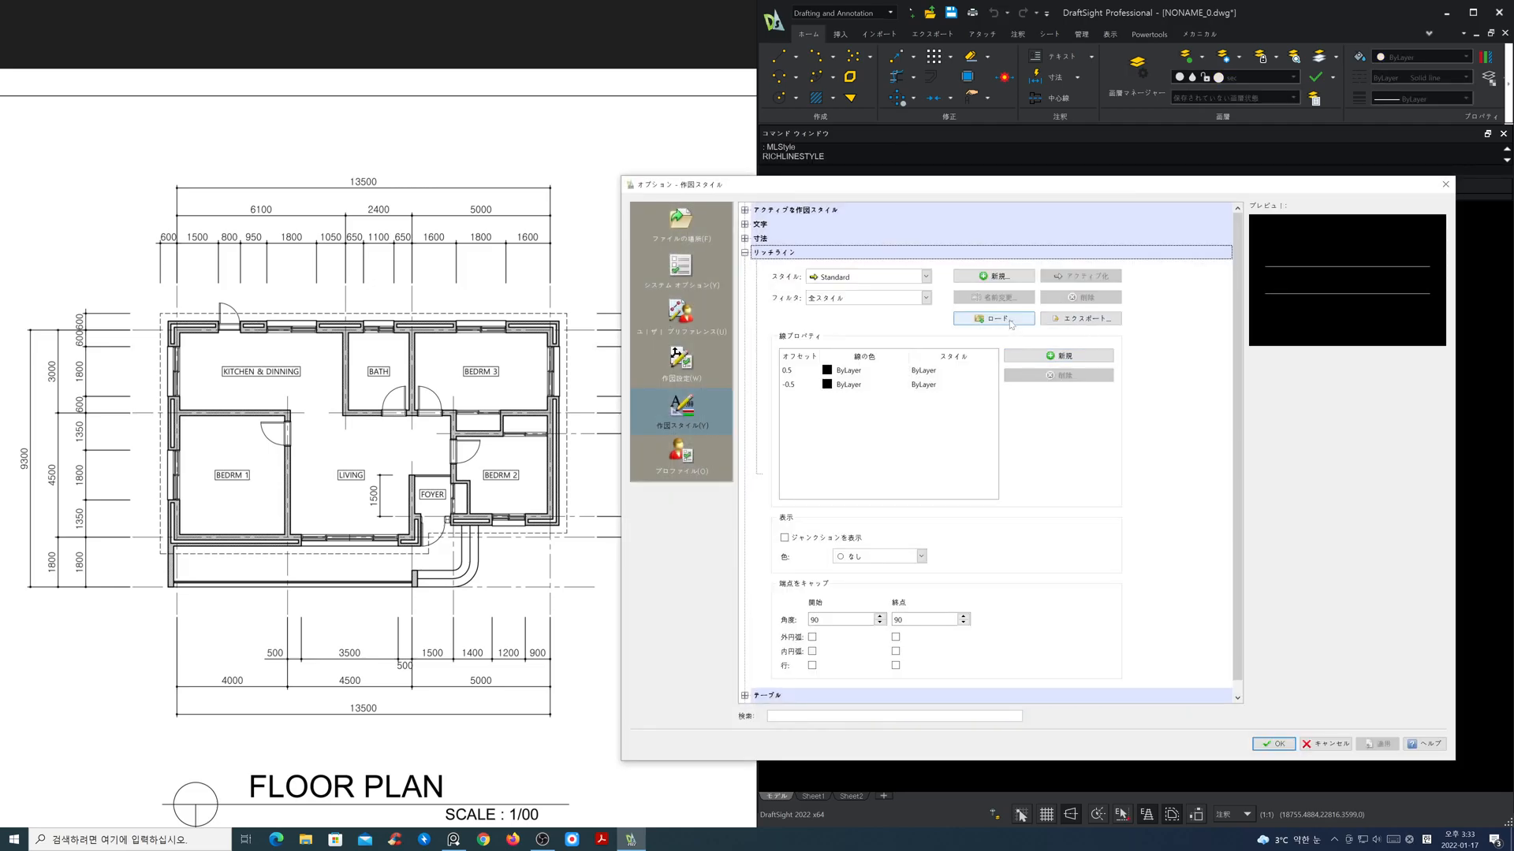
Step: Load the W420 RichLine style from the Wall style file
click(995, 319)
click(1078, 315)
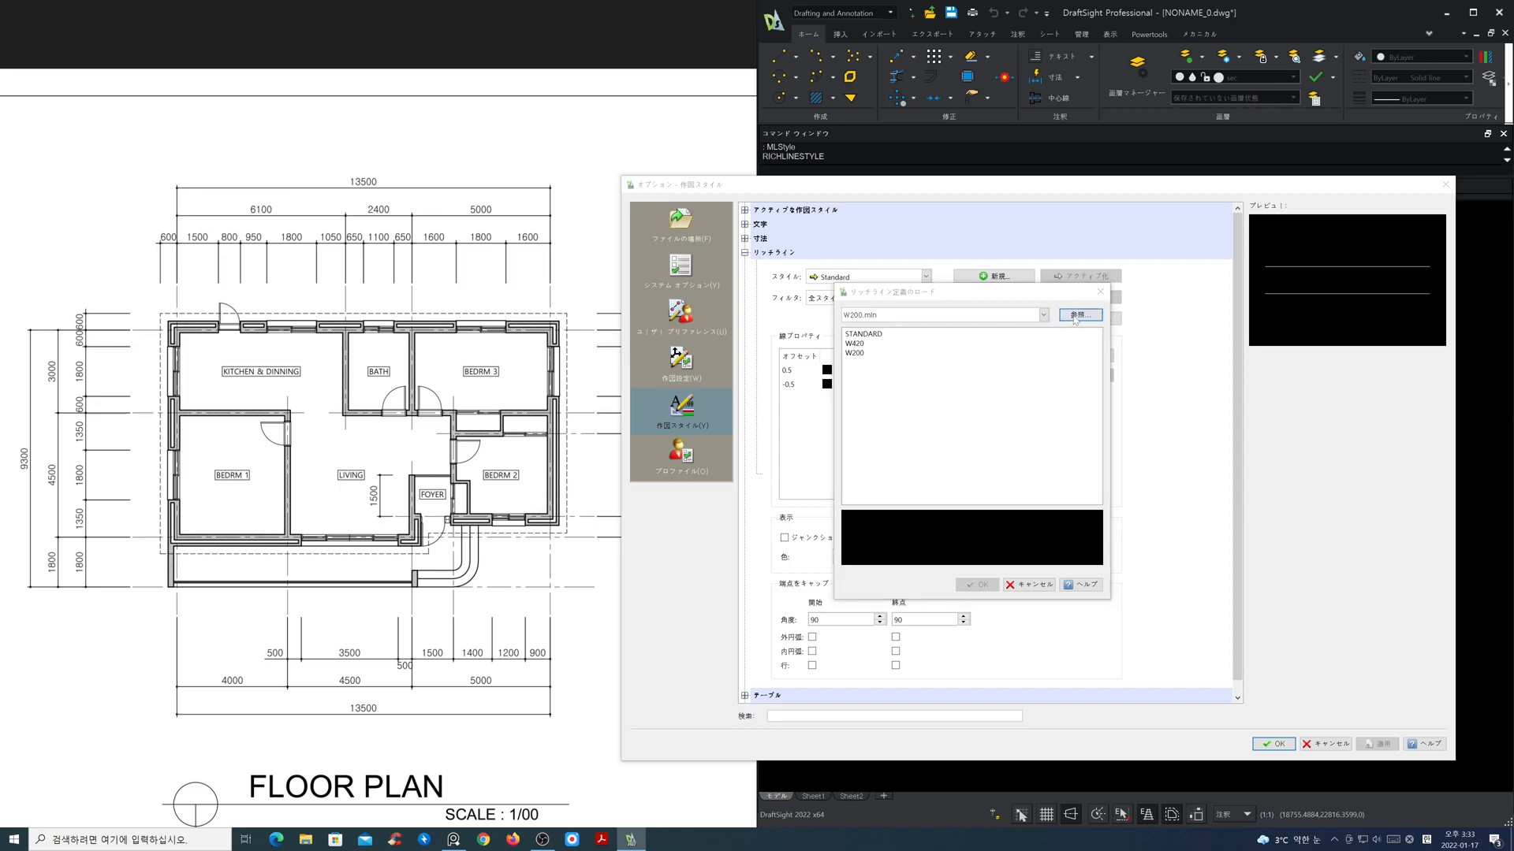
click(961, 413)
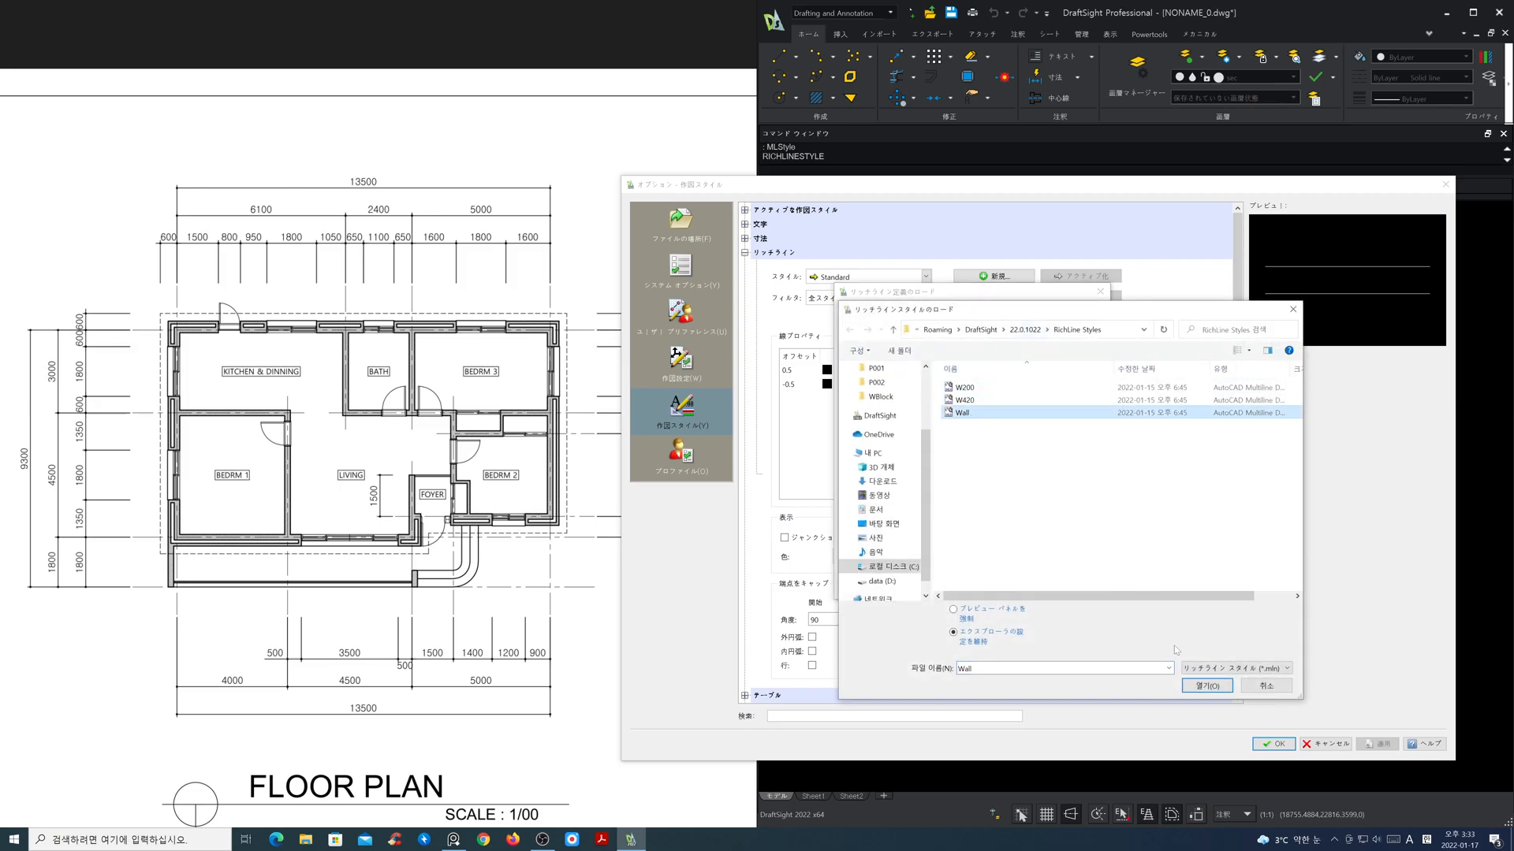
click(1205, 687)
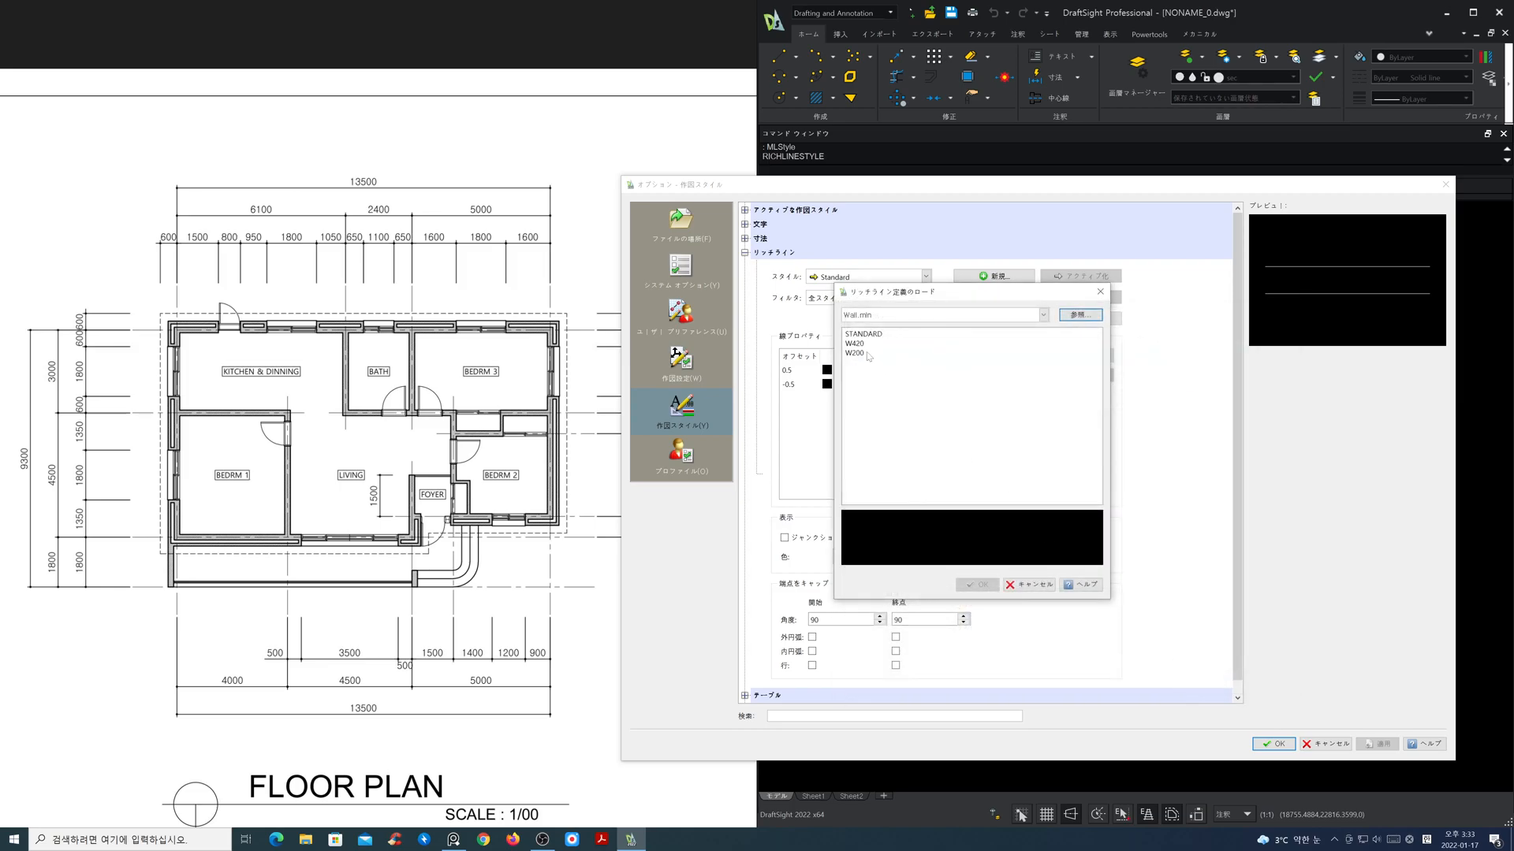
click(863, 345)
click(984, 585)
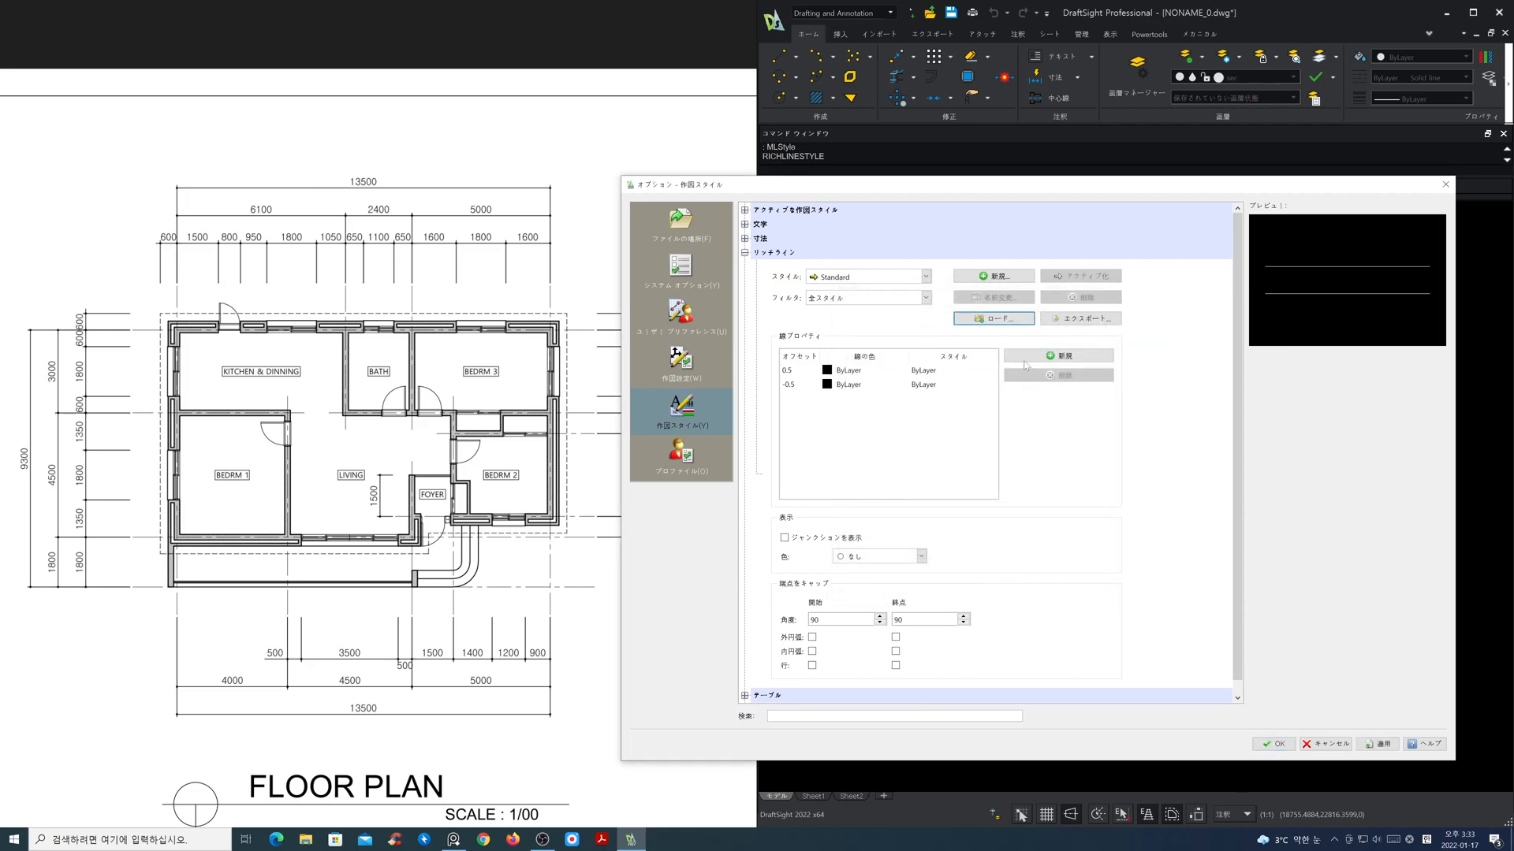
Step: Check the line offsets of the loaded W420 RichLine style, and reselect the Standard style
click(907, 278)
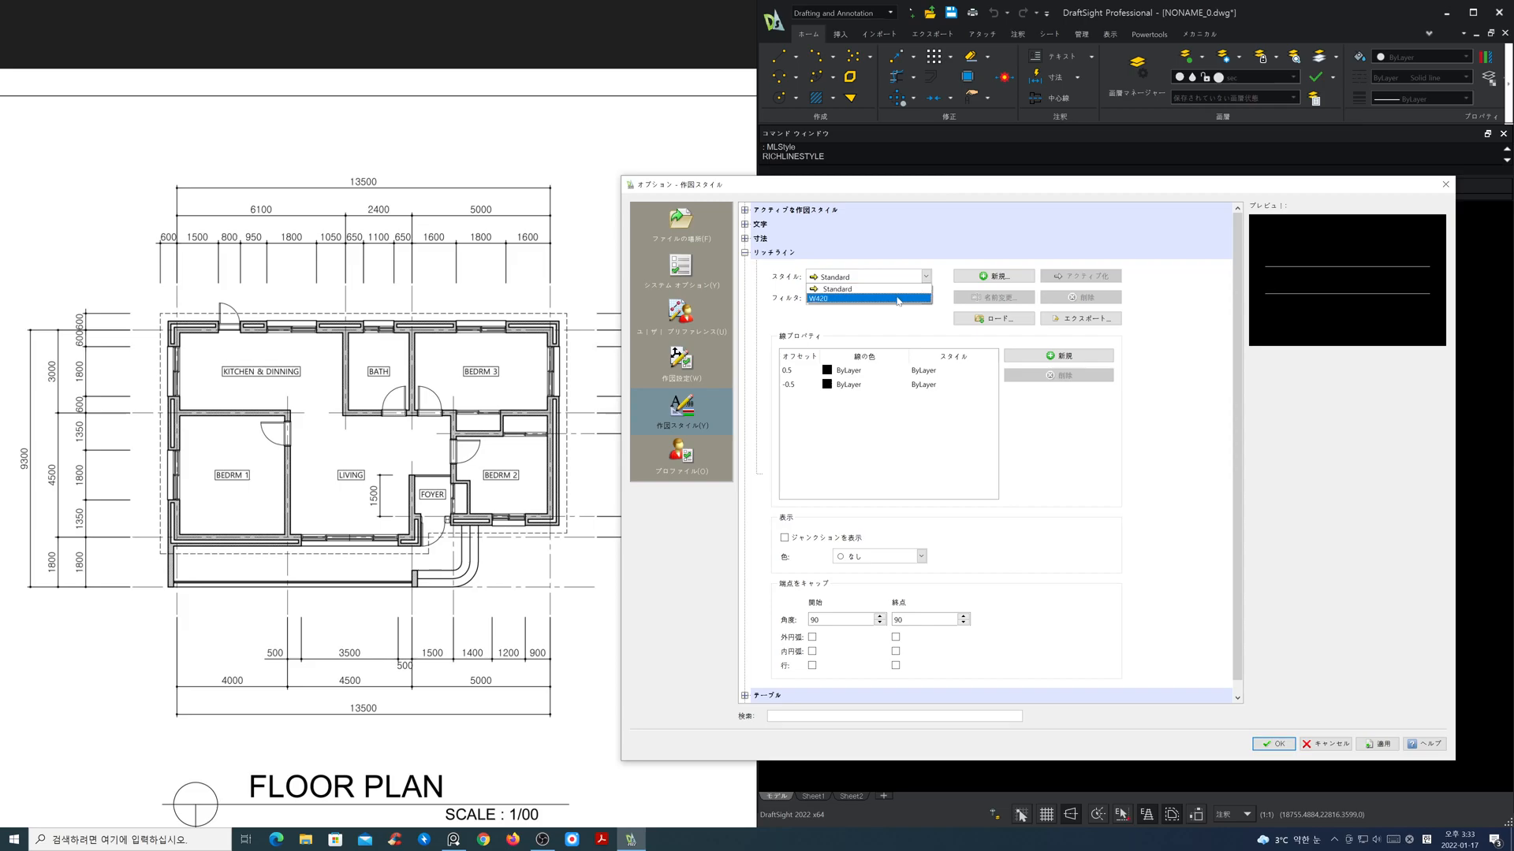
click(897, 299)
click(903, 277)
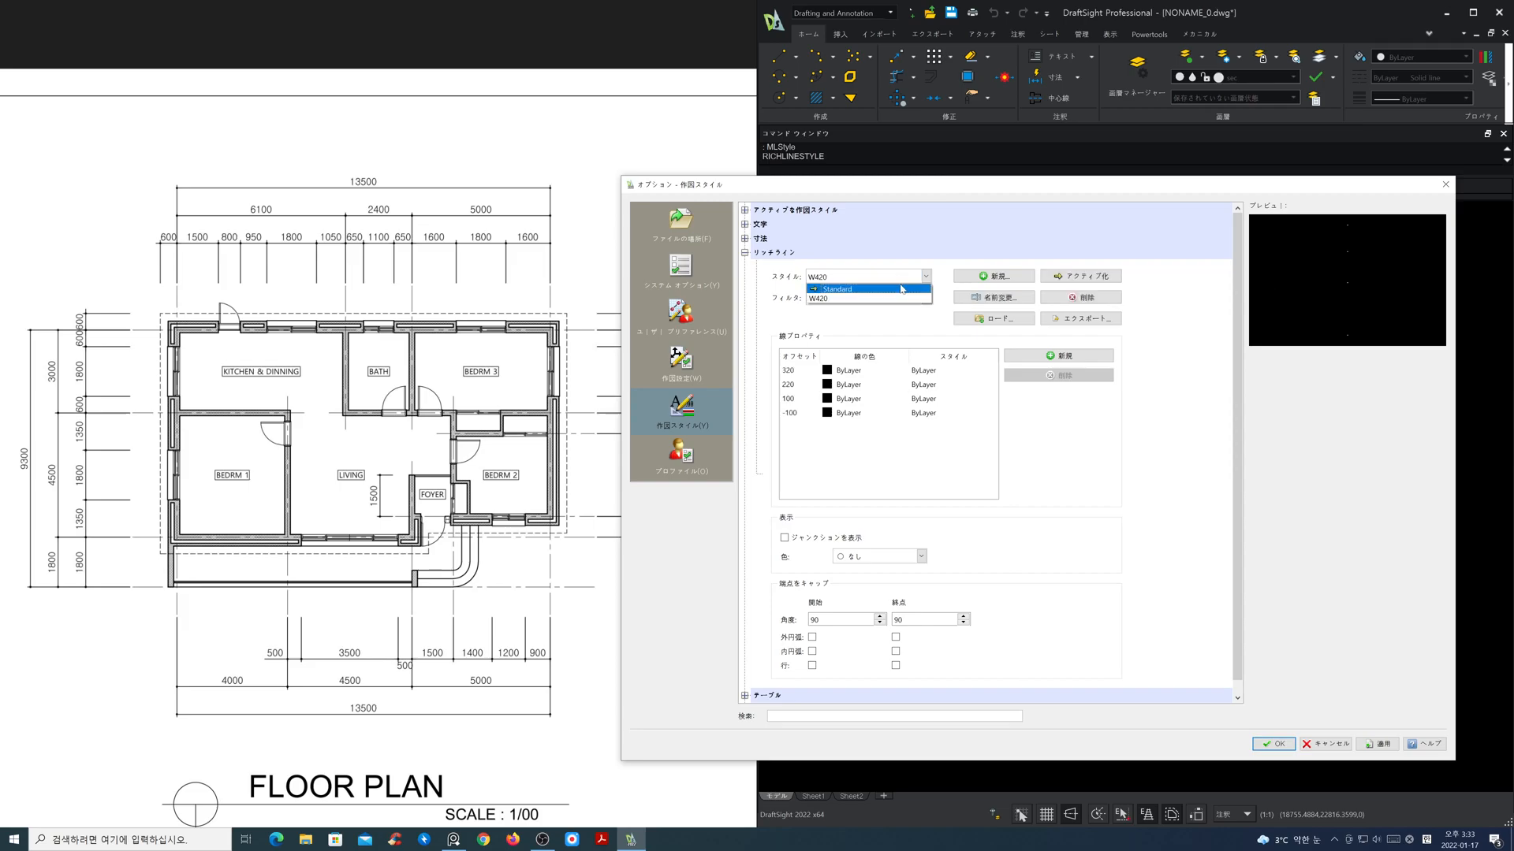
click(902, 288)
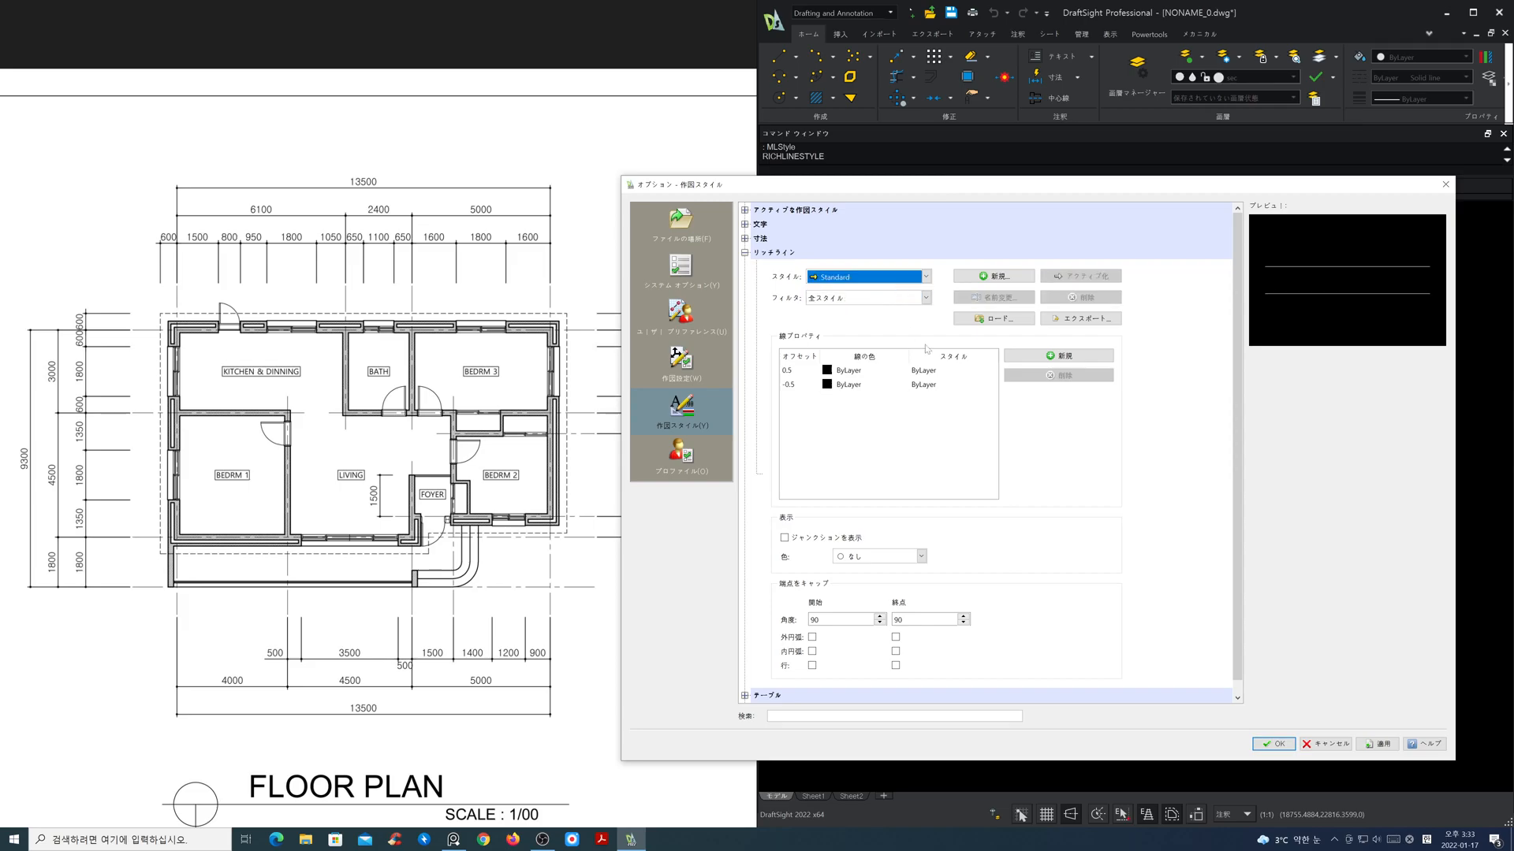
Step: Load the W200 RichLine style from the W200.mln style file
click(1022, 319)
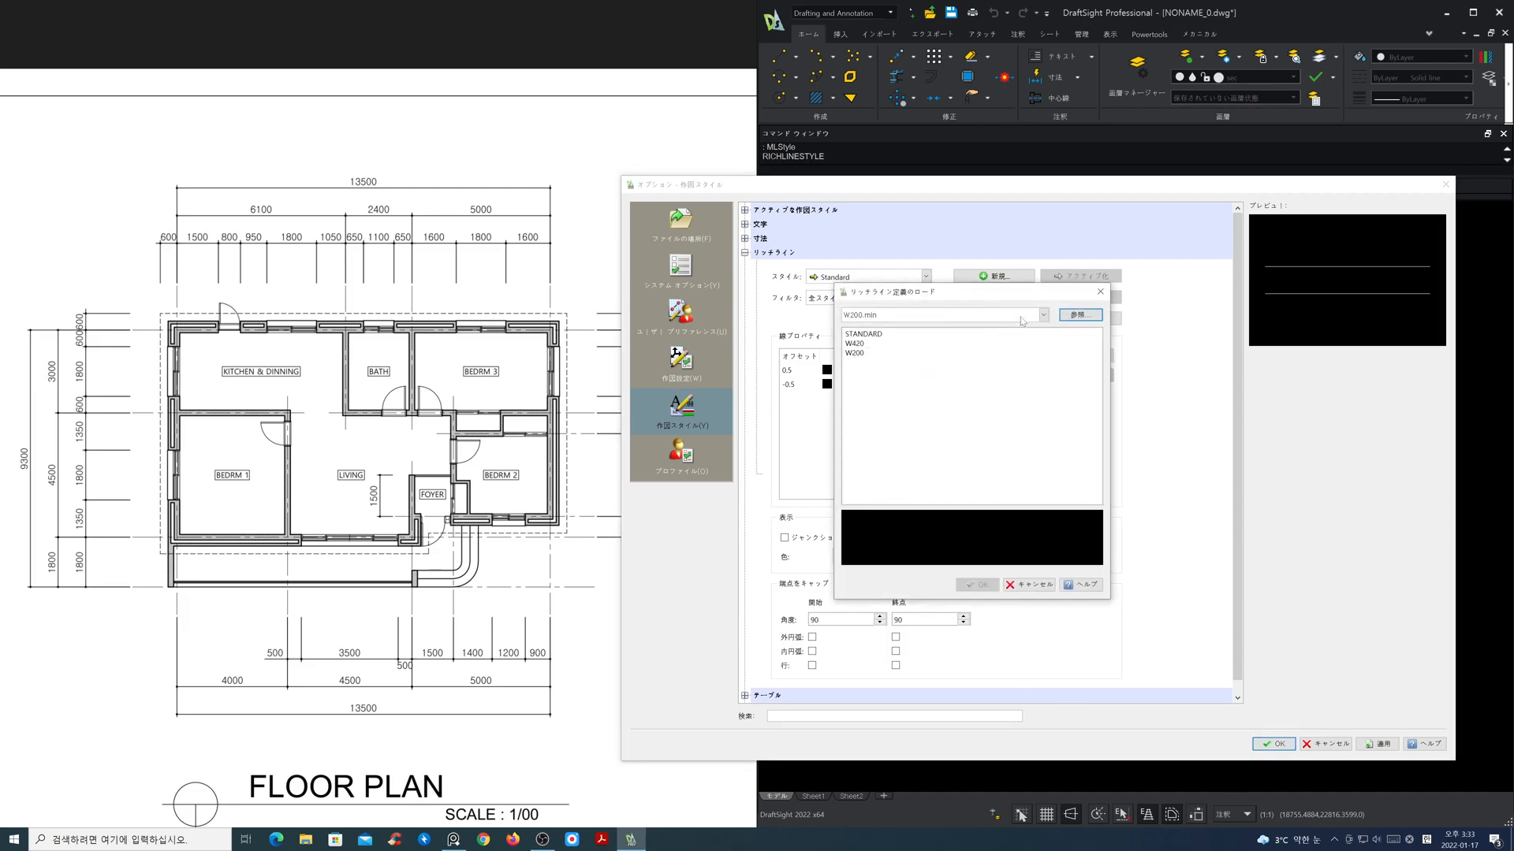
click(860, 355)
click(980, 585)
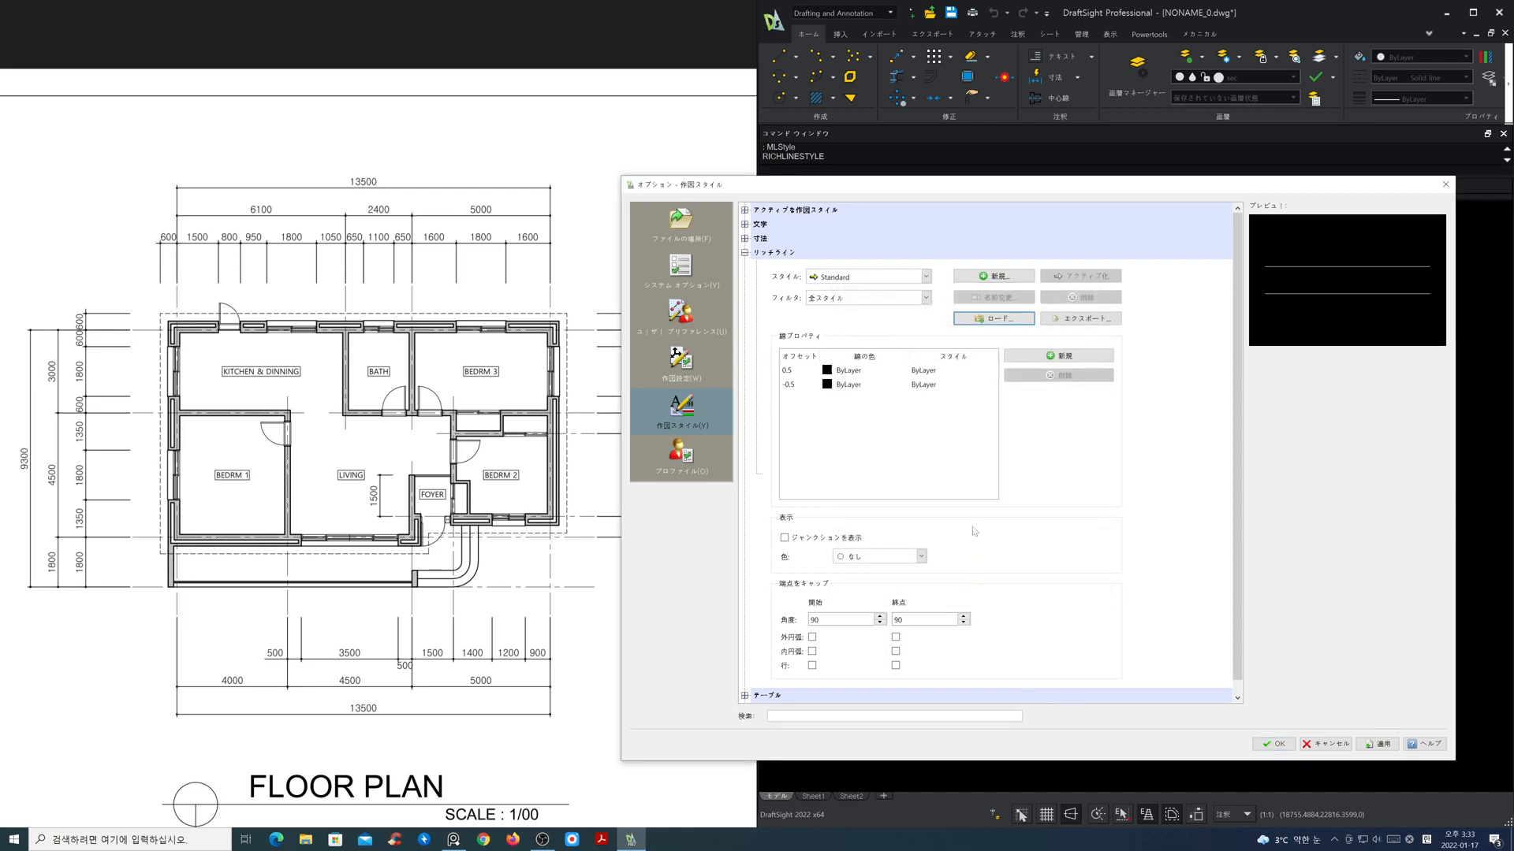
Step: Check the W200 style's line offsets, reselect Standard and confirm the RichLine style settings
click(909, 280)
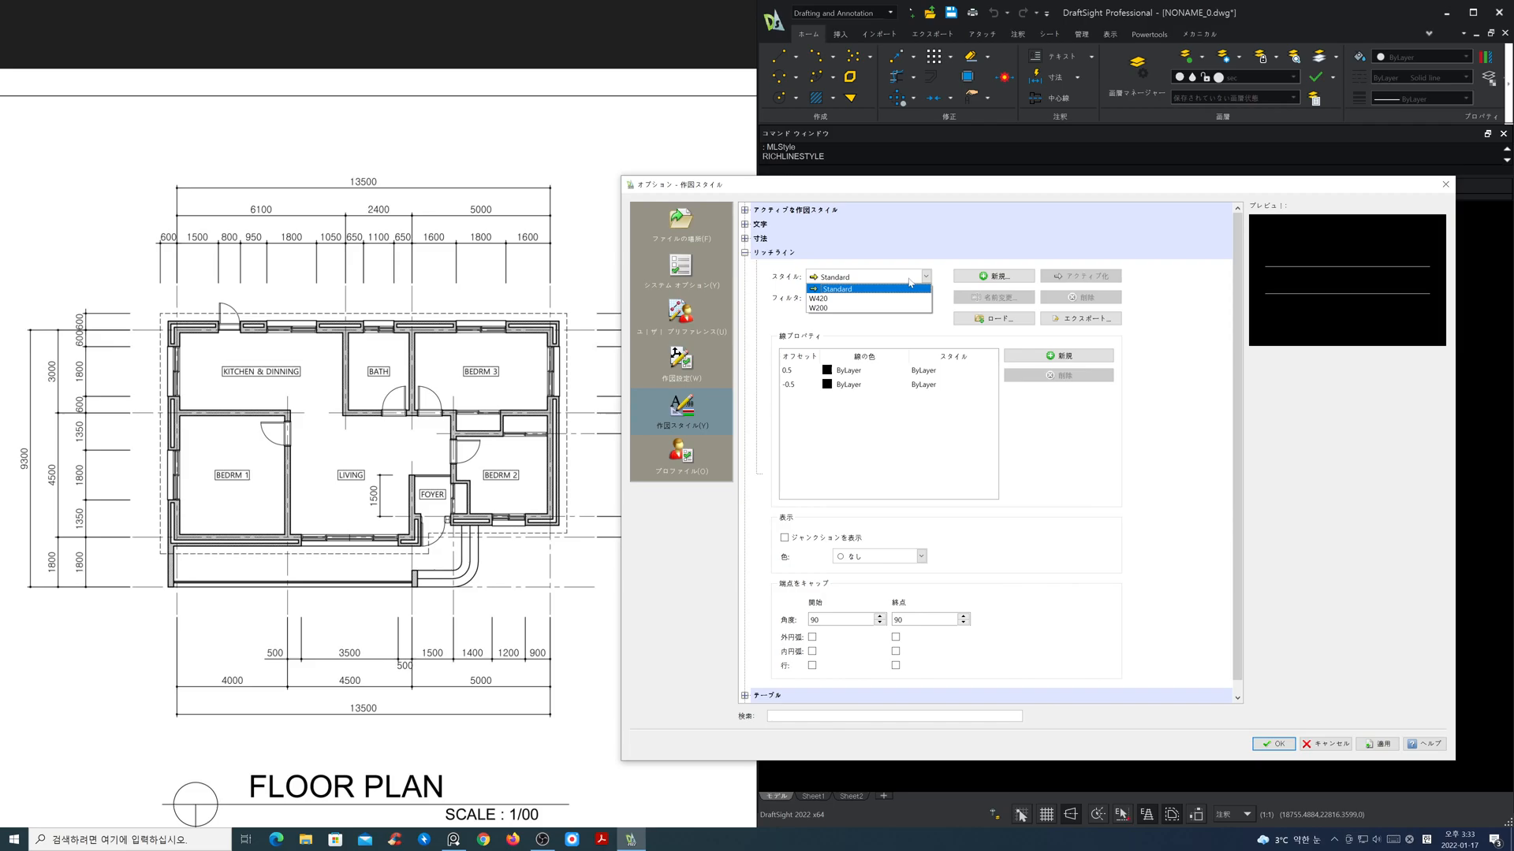
click(902, 308)
click(894, 286)
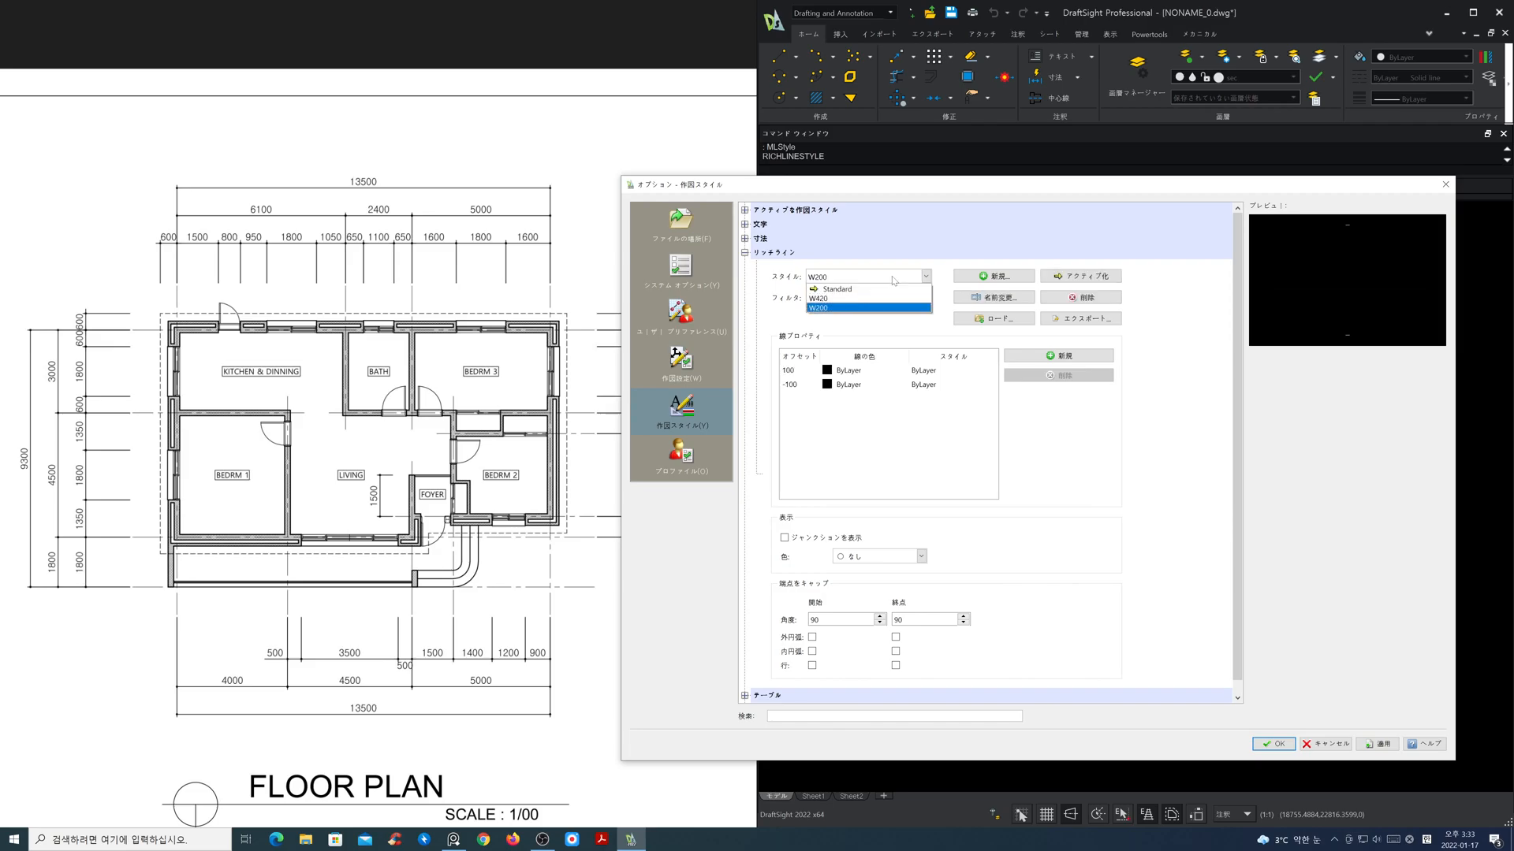
click(895, 292)
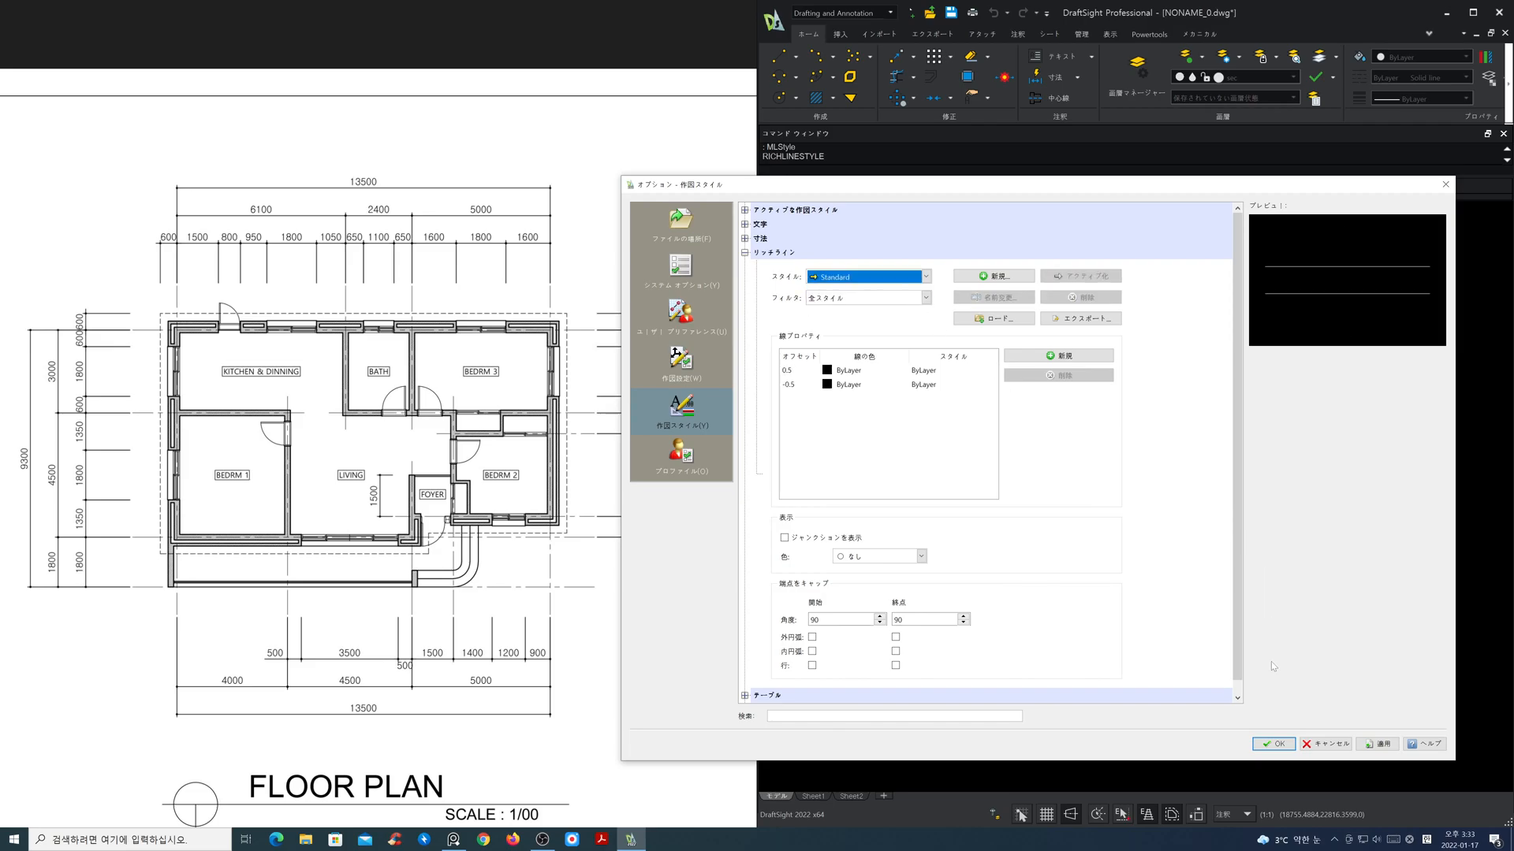
click(1274, 745)
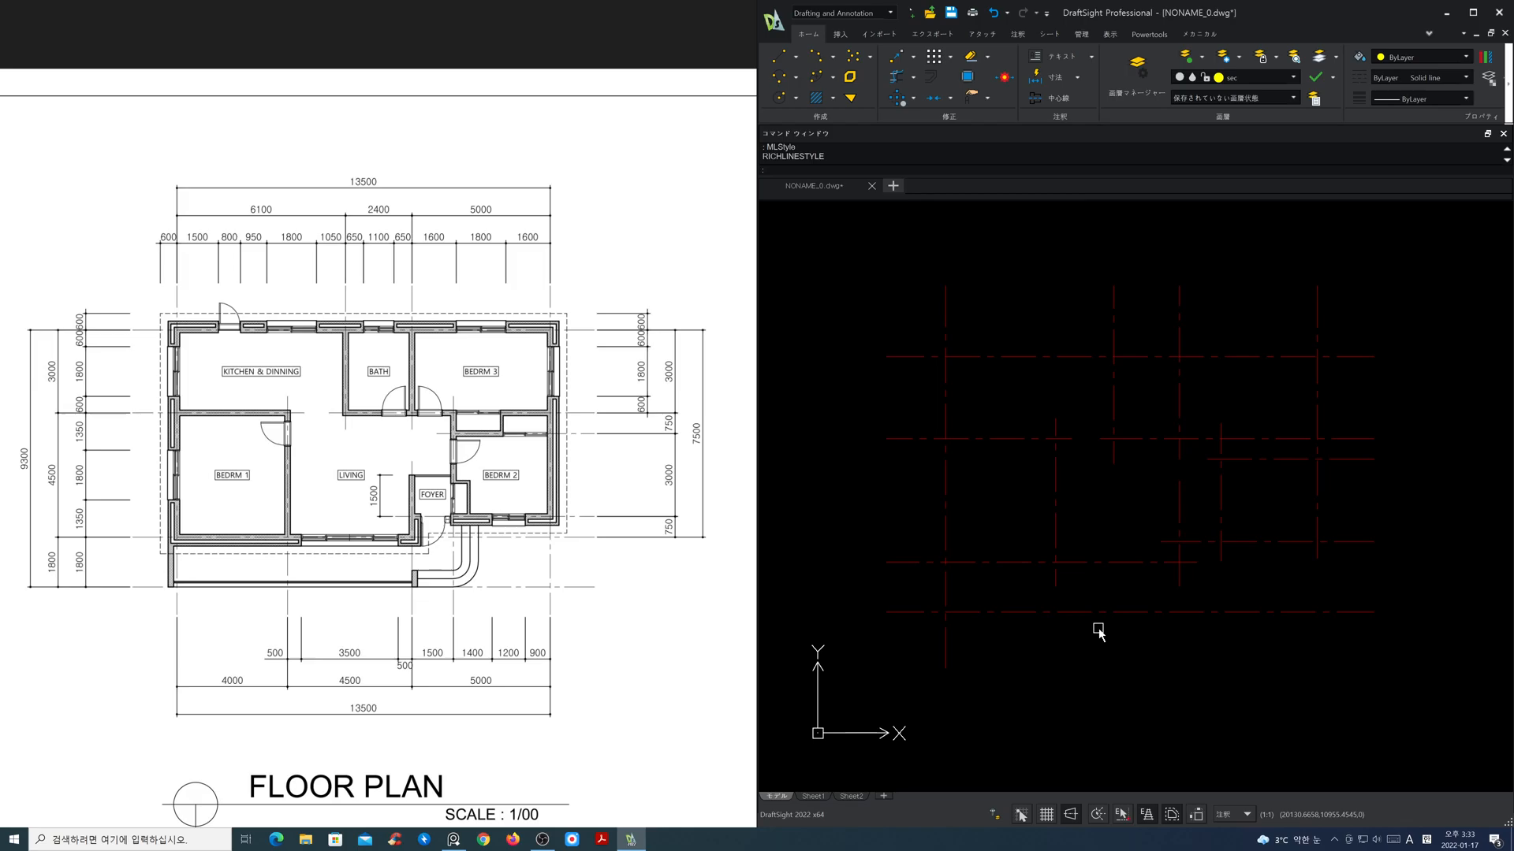
Step: Start a RichLine, list the loaded styles and set its style to W420
text(l)
key(Return)
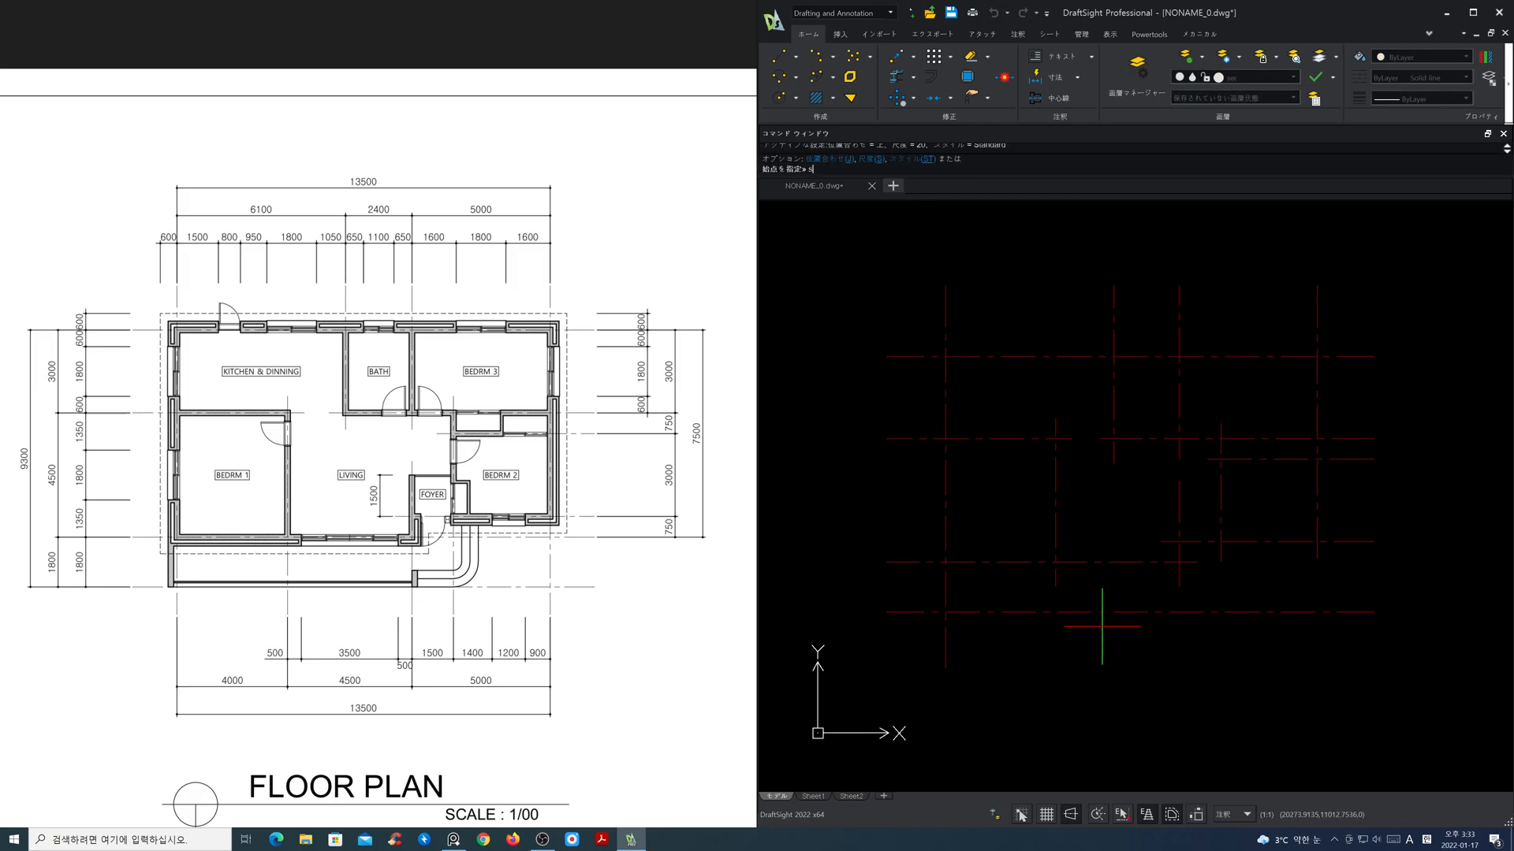
key(Return)
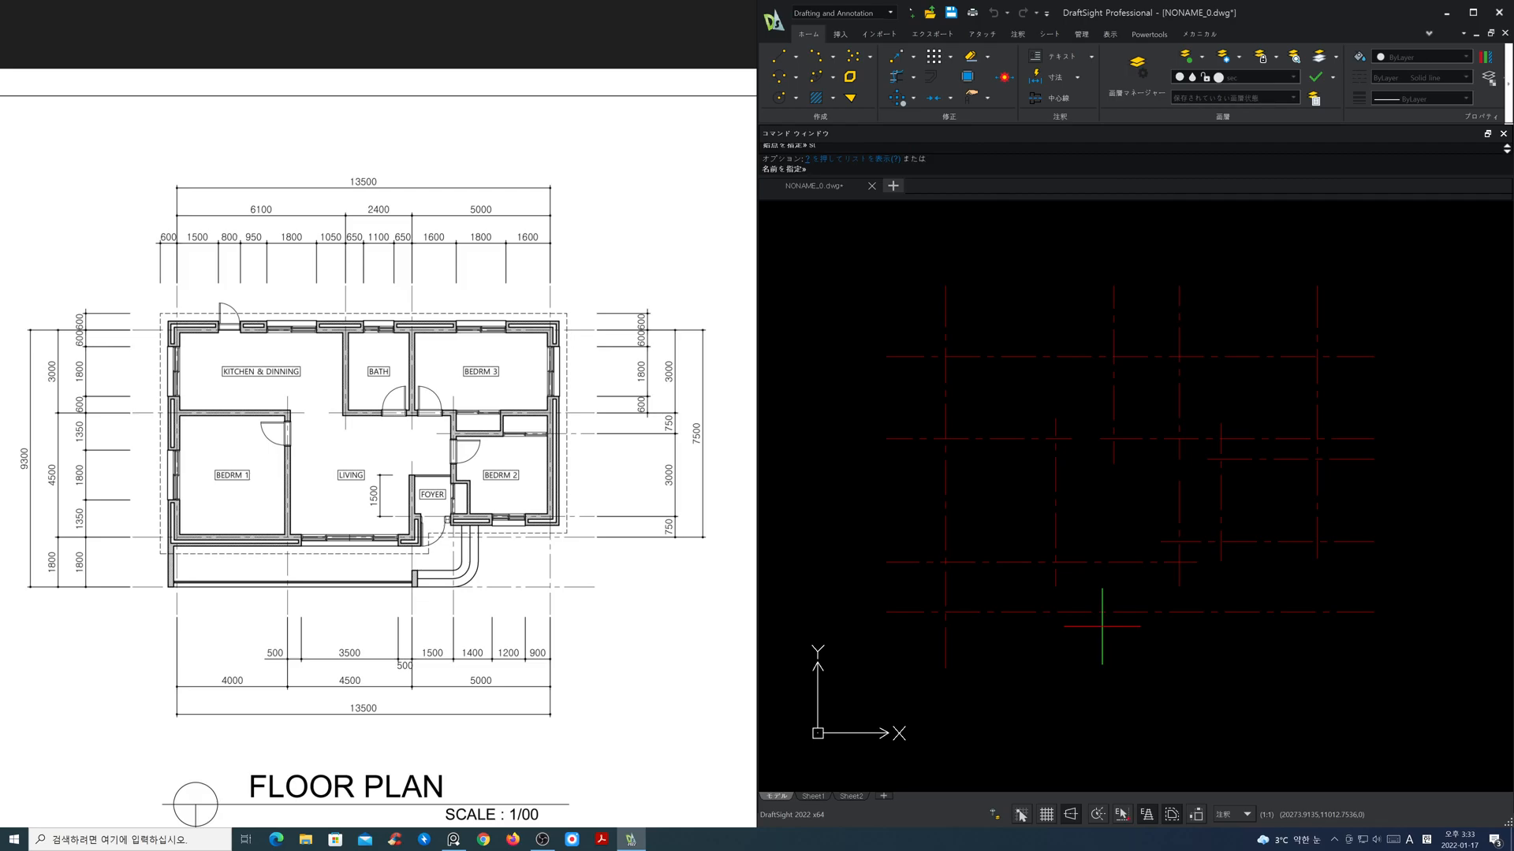
text(?)
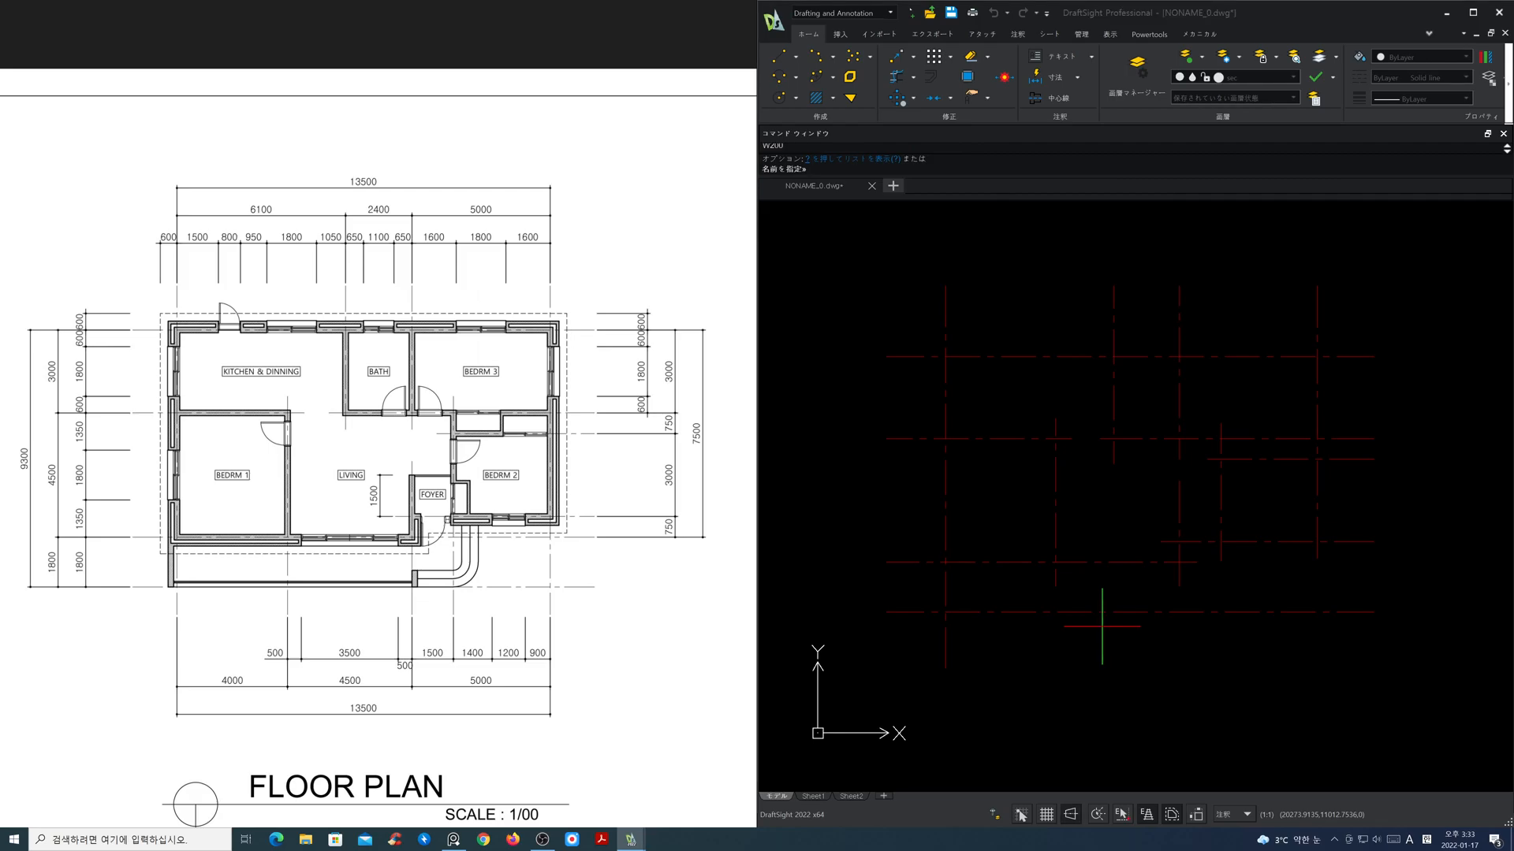
key(Return)
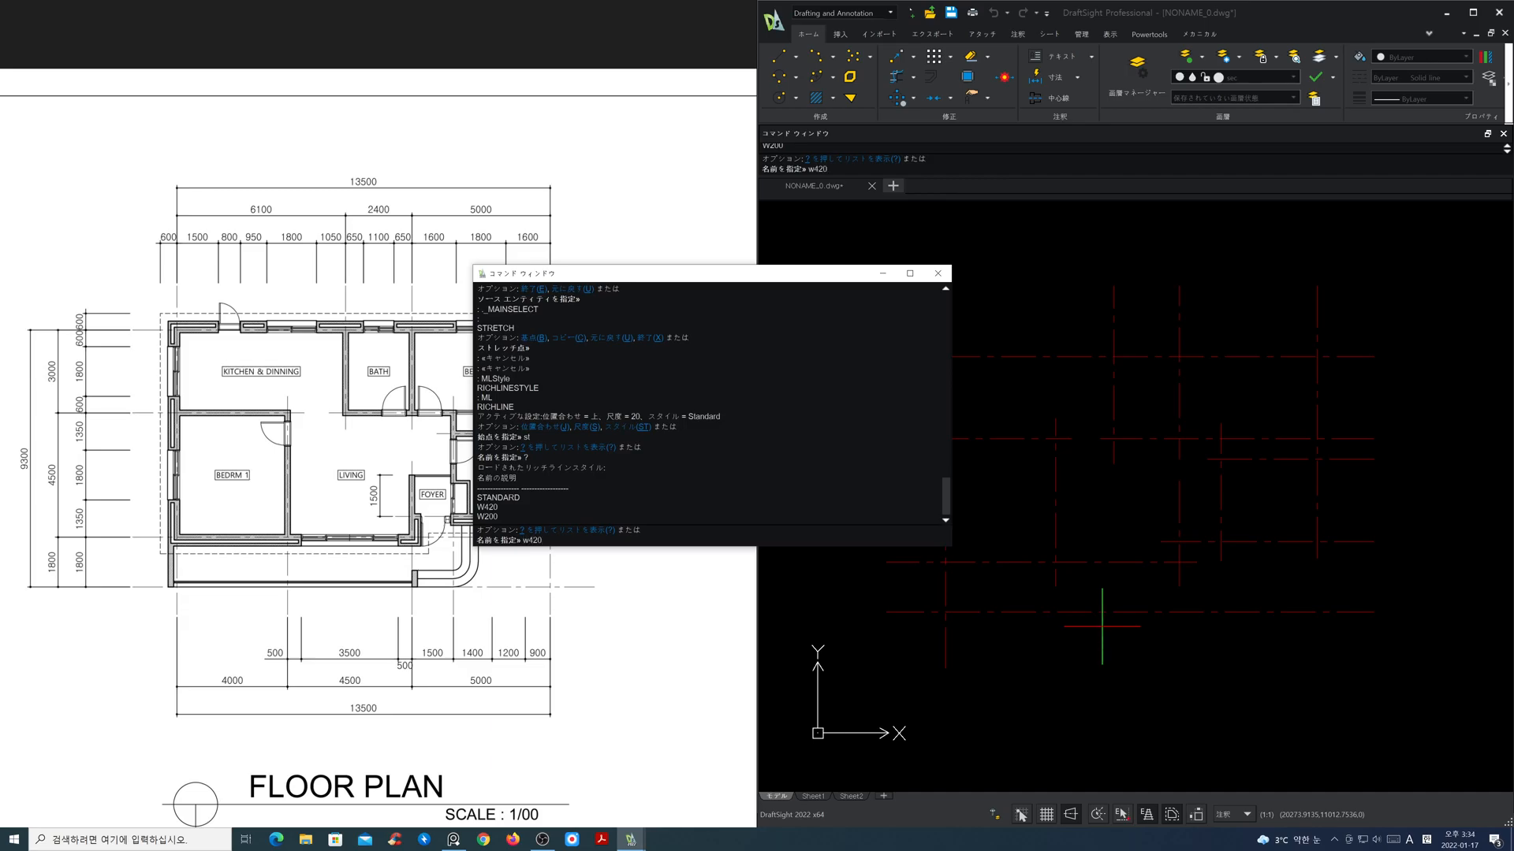
key(Return)
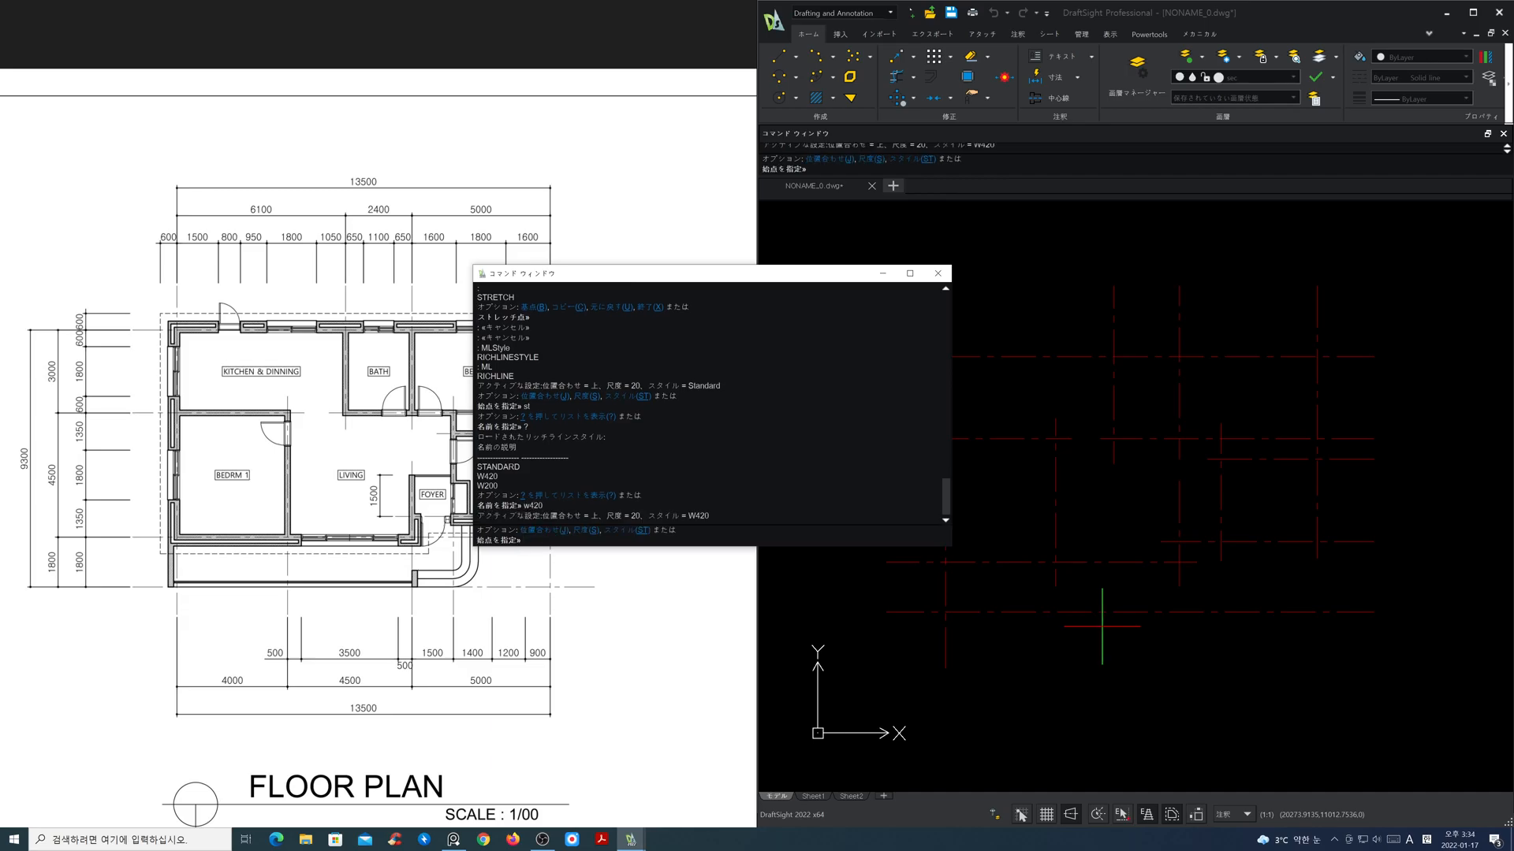
Step: Set the RichLine scale to 1 and its justification to Zero
text(s)
key(Return)
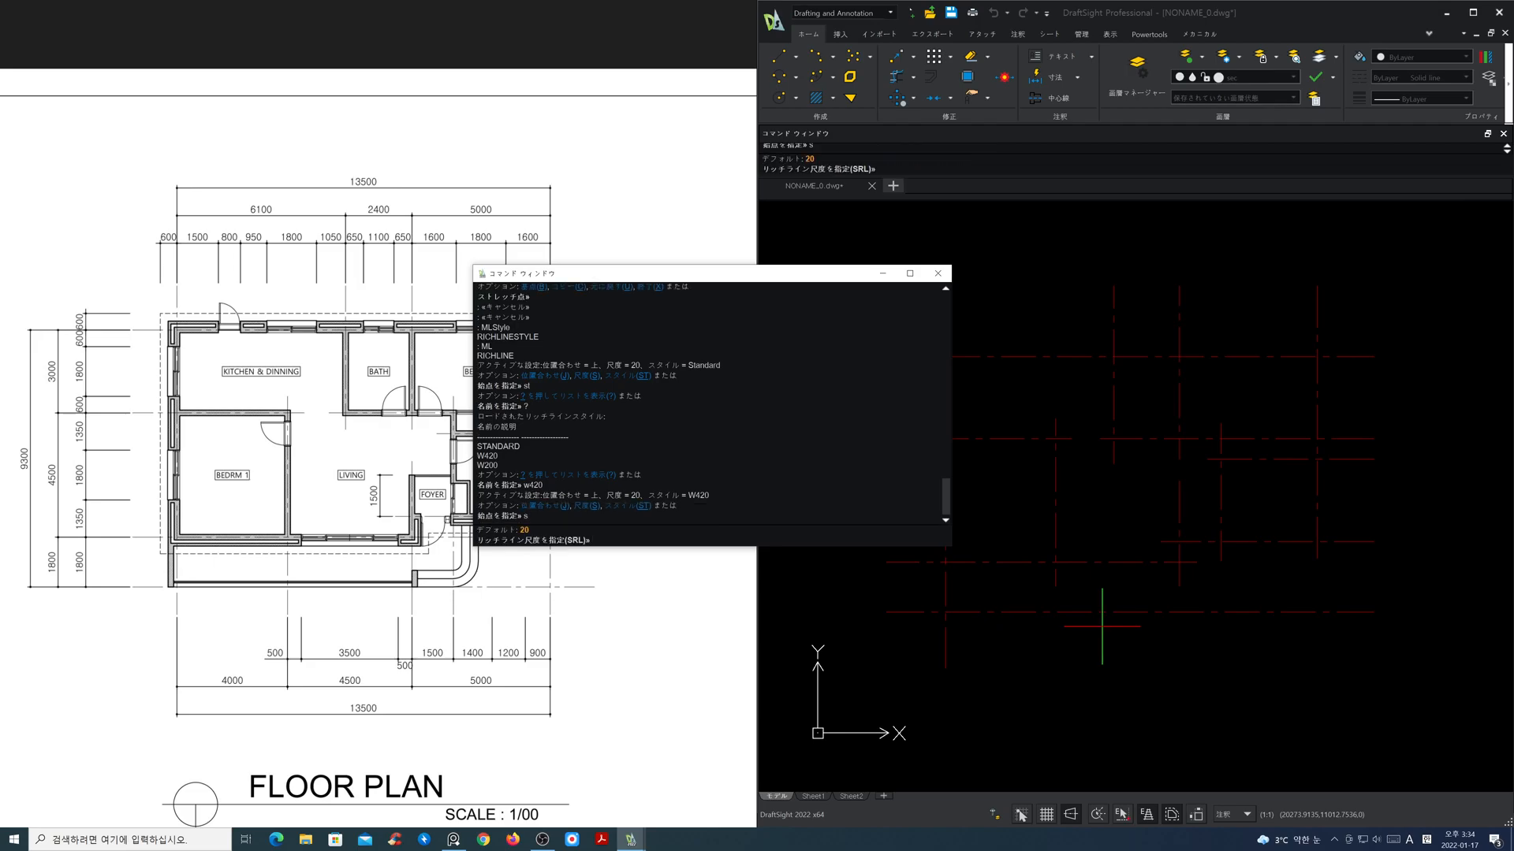
key(Return)
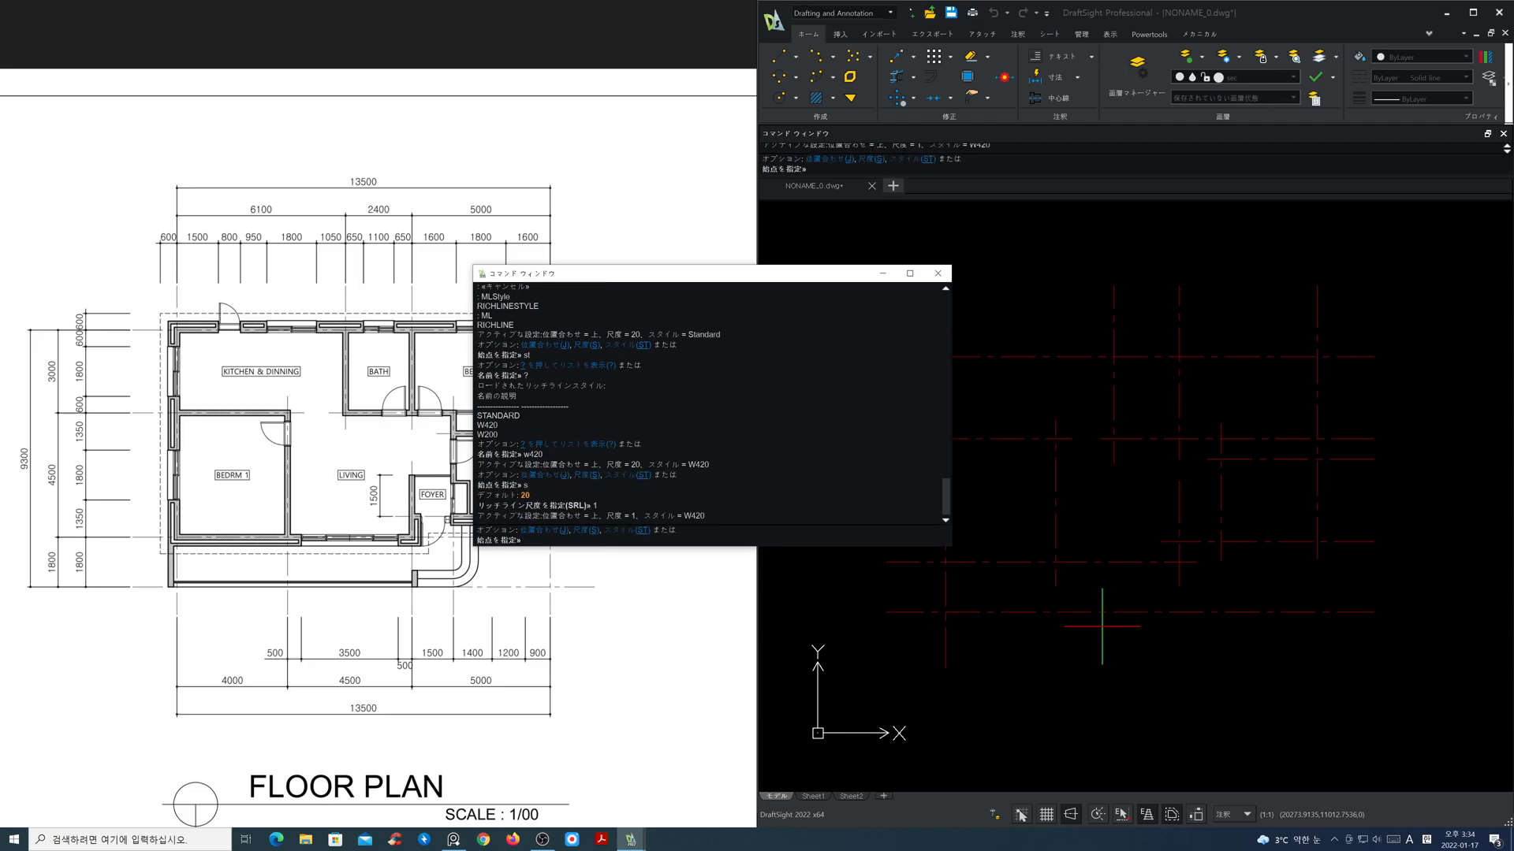
text(j)
key(Return)
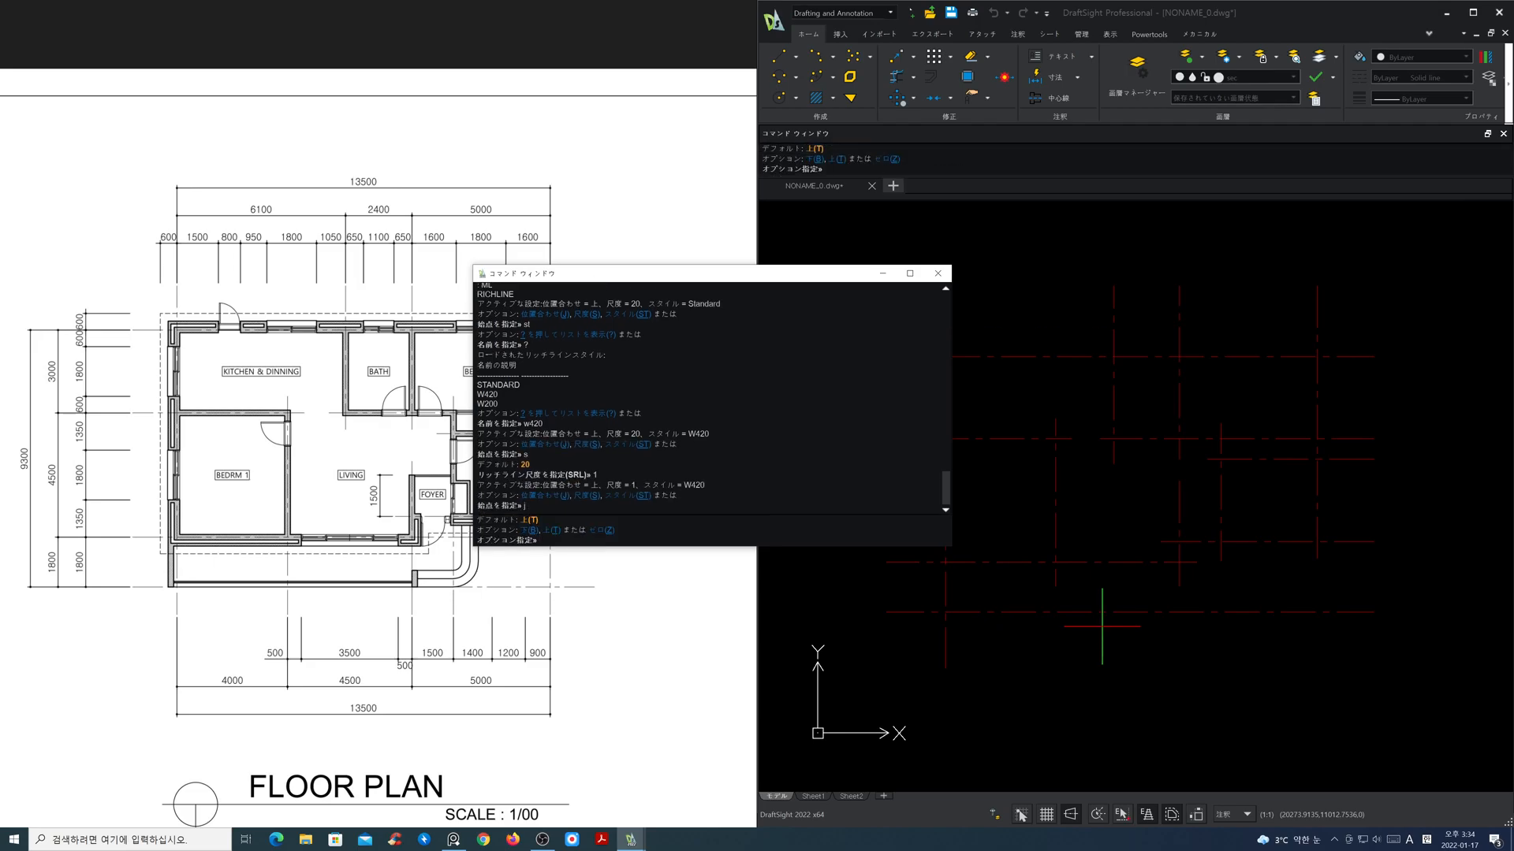
text(z)
key(Return)
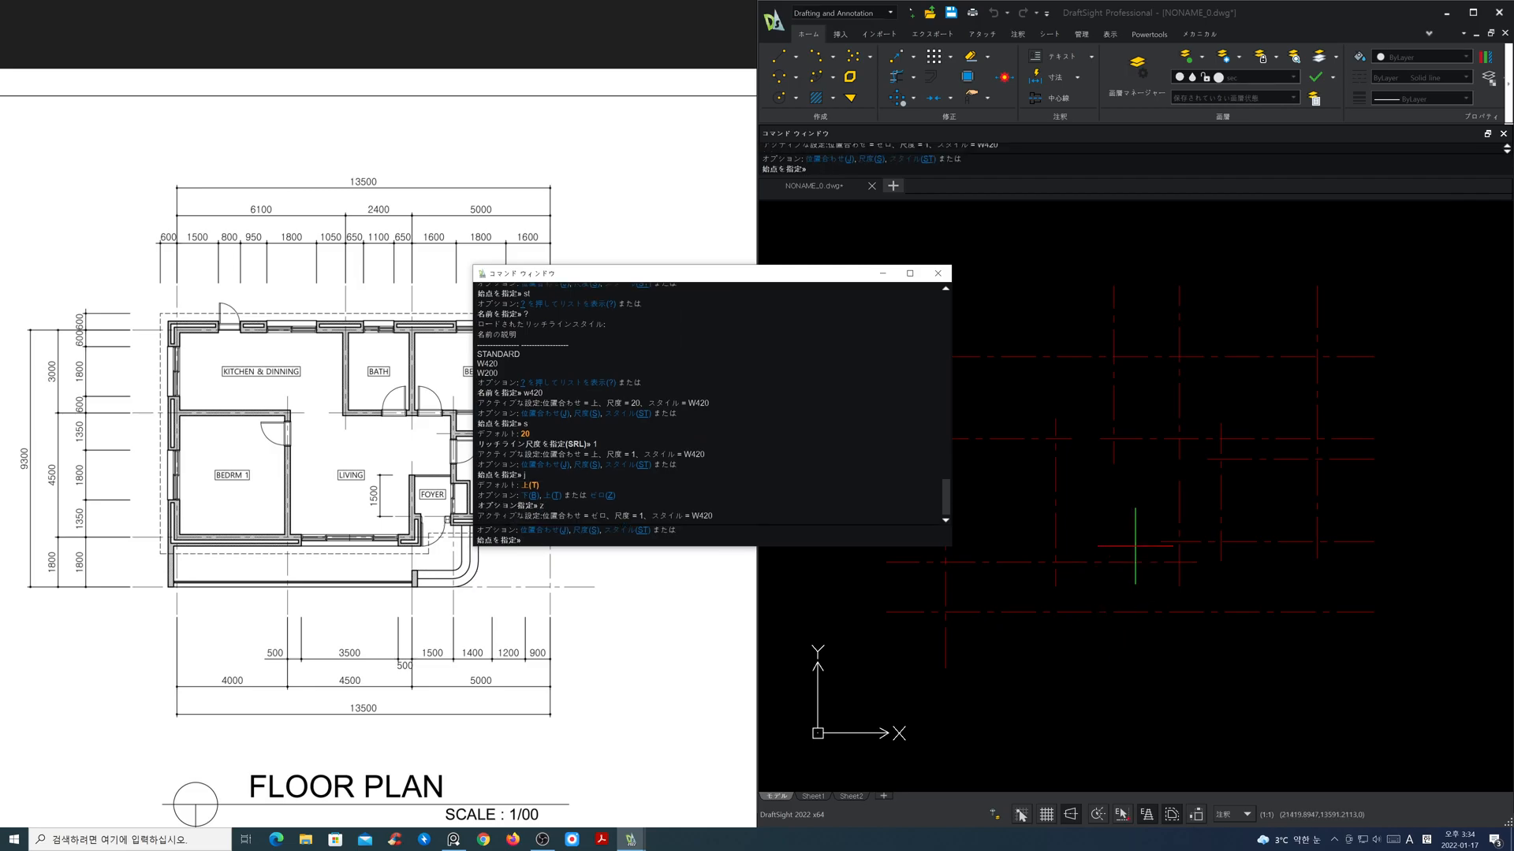
key(F2)
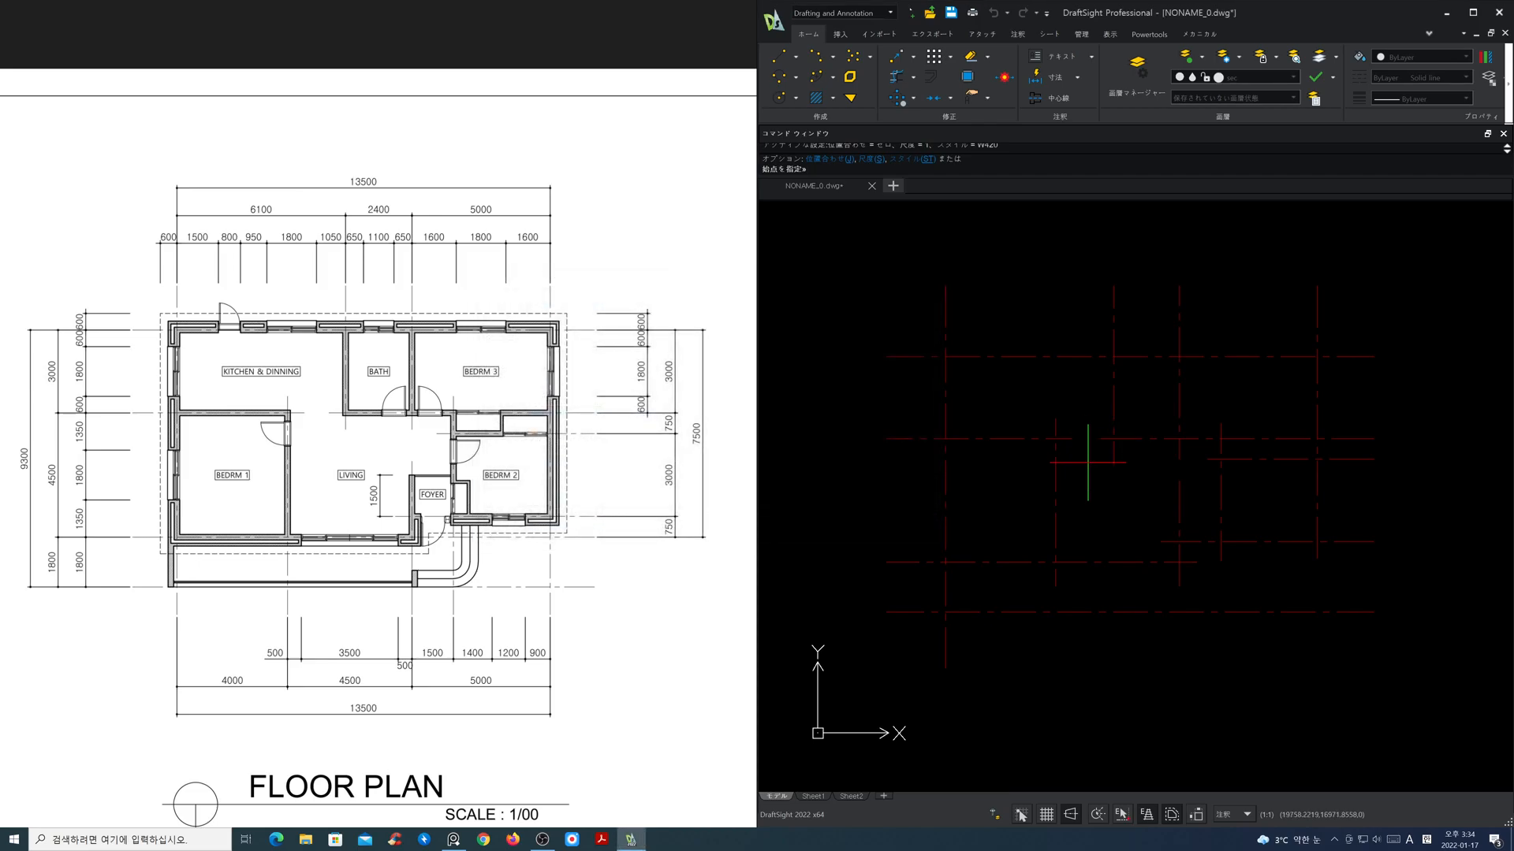
Step: Turn entity snapping on and disable the quadrant point snap, cancelling the RichLine in progress
key(F3)
click(940, 355)
key(Escape)
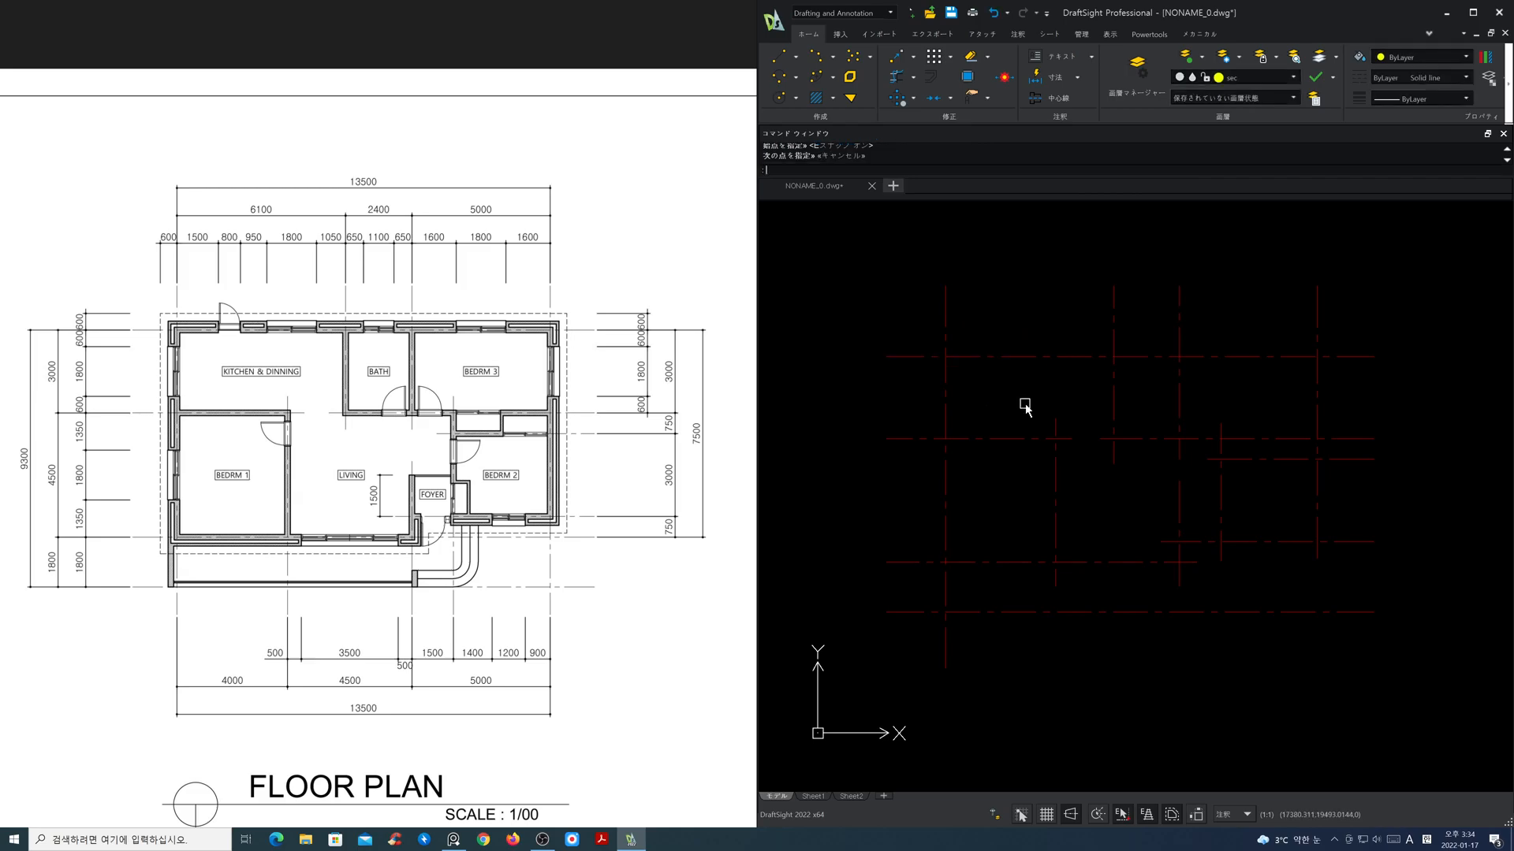
right_click(1123, 819)
click(1147, 782)
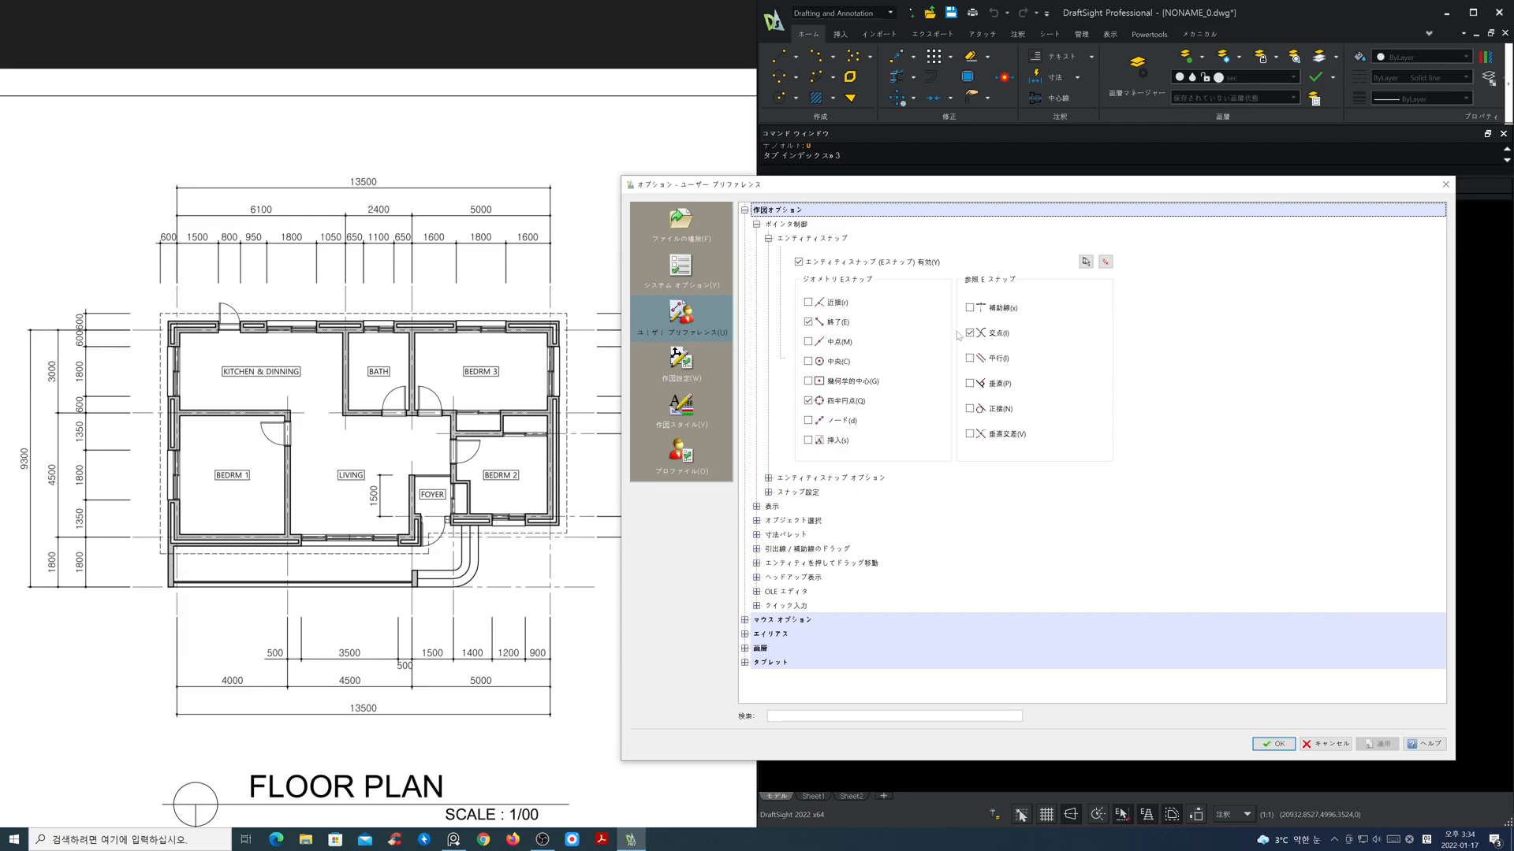
click(808, 401)
click(1274, 743)
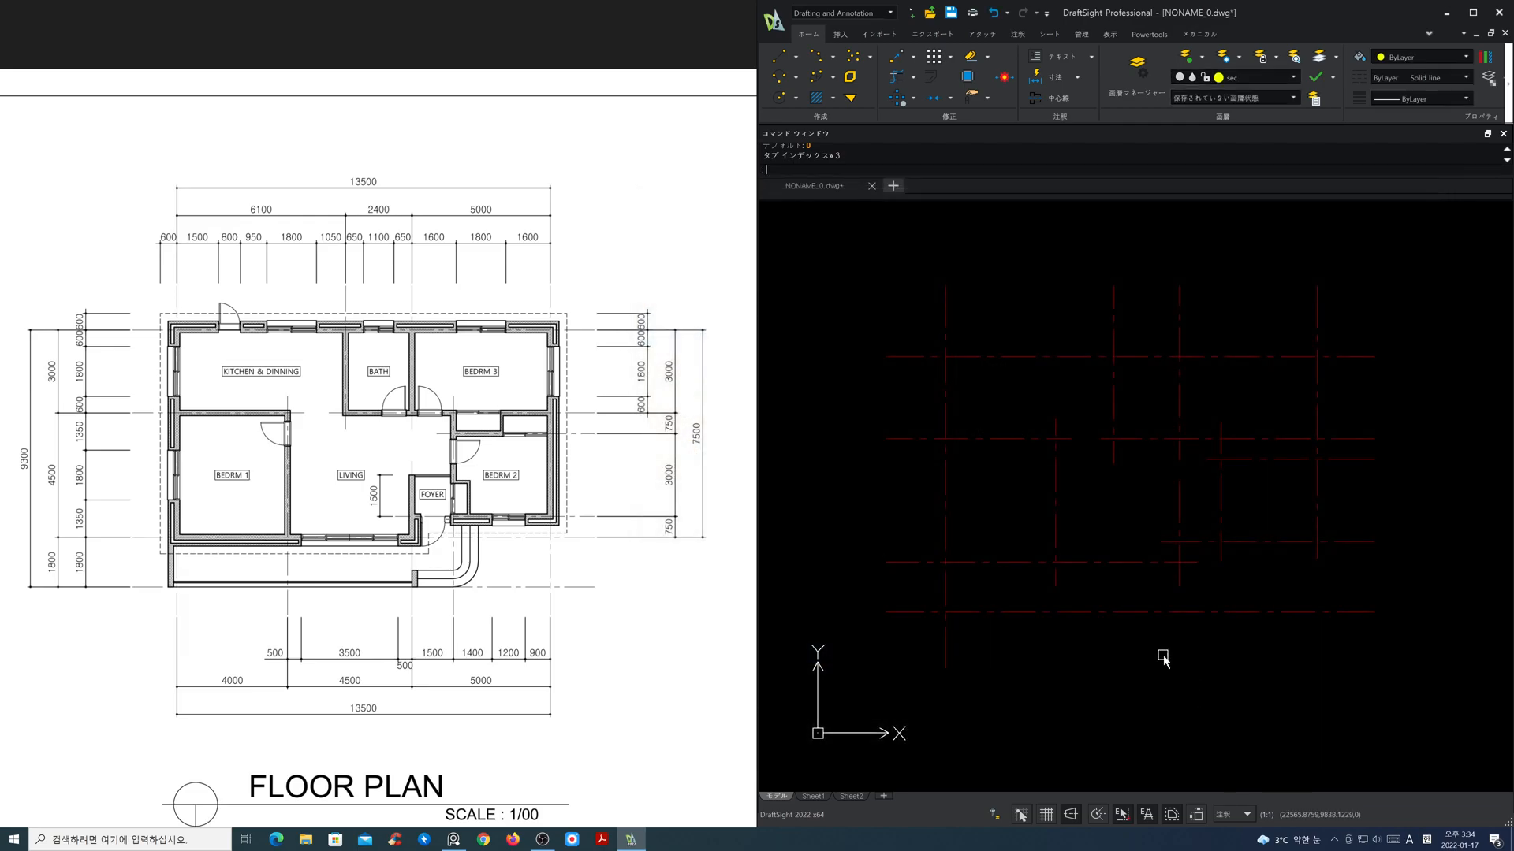
Step: Draw the W420 outer wall RichLine from the upper-left grid intersection across the top, down the right side and along bedroom 2 to the foyer's centre line
text(ml)
key(Return)
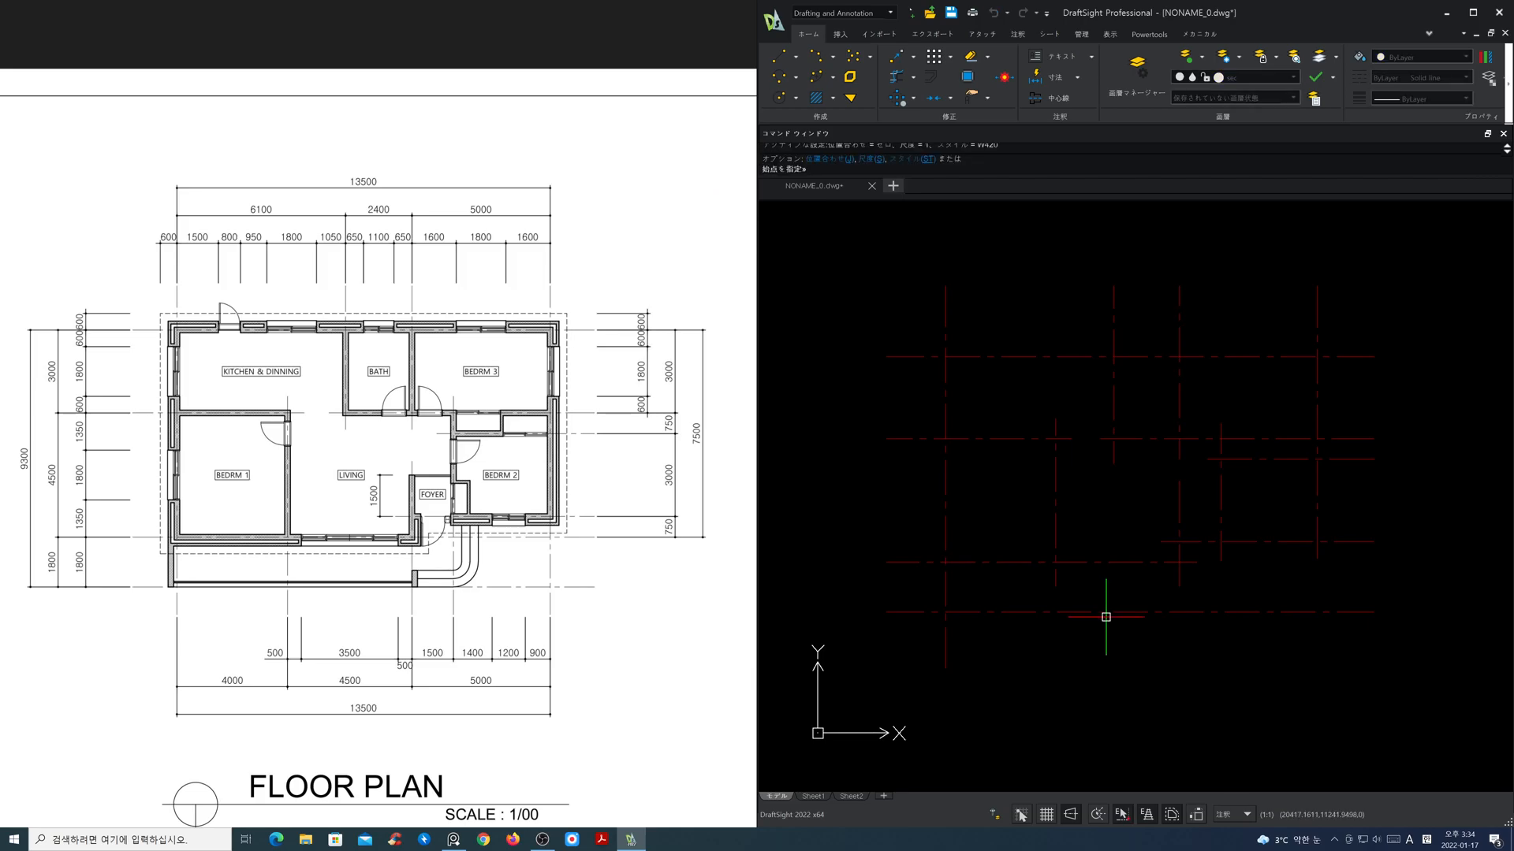
click(945, 357)
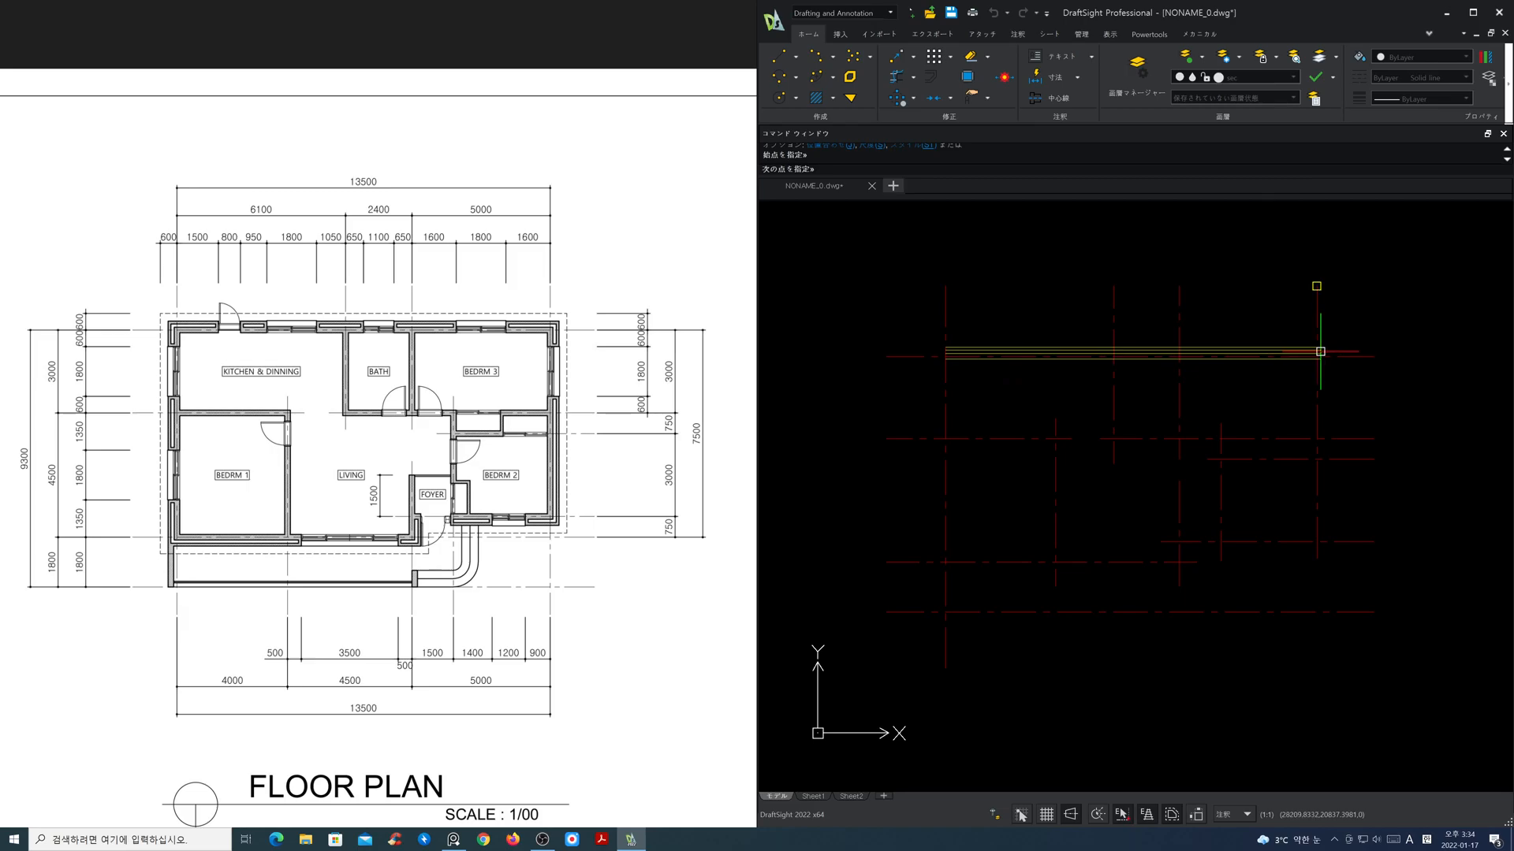
click(1312, 358)
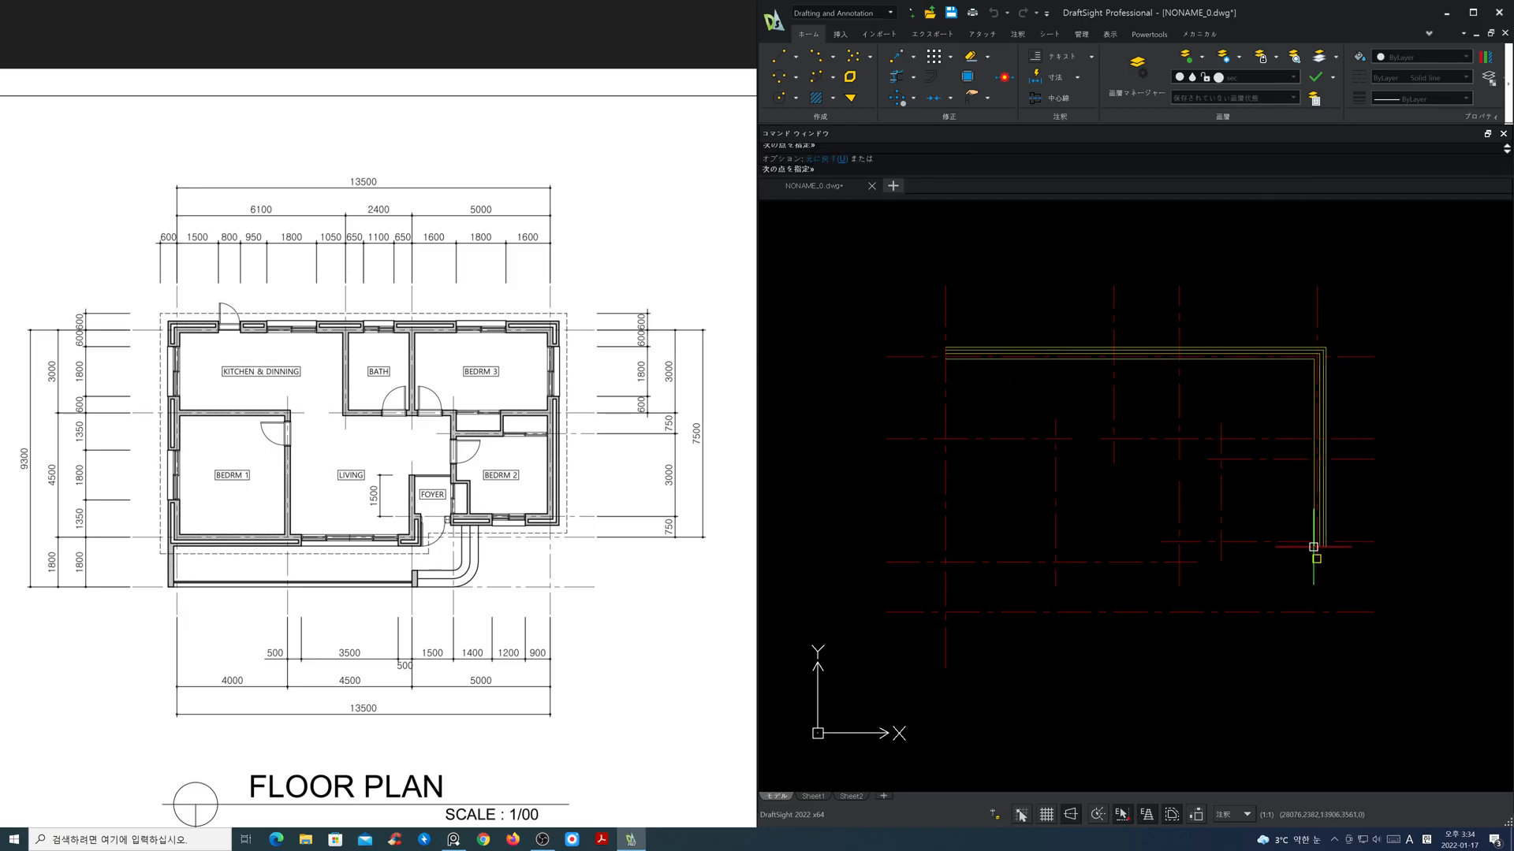
click(1312, 541)
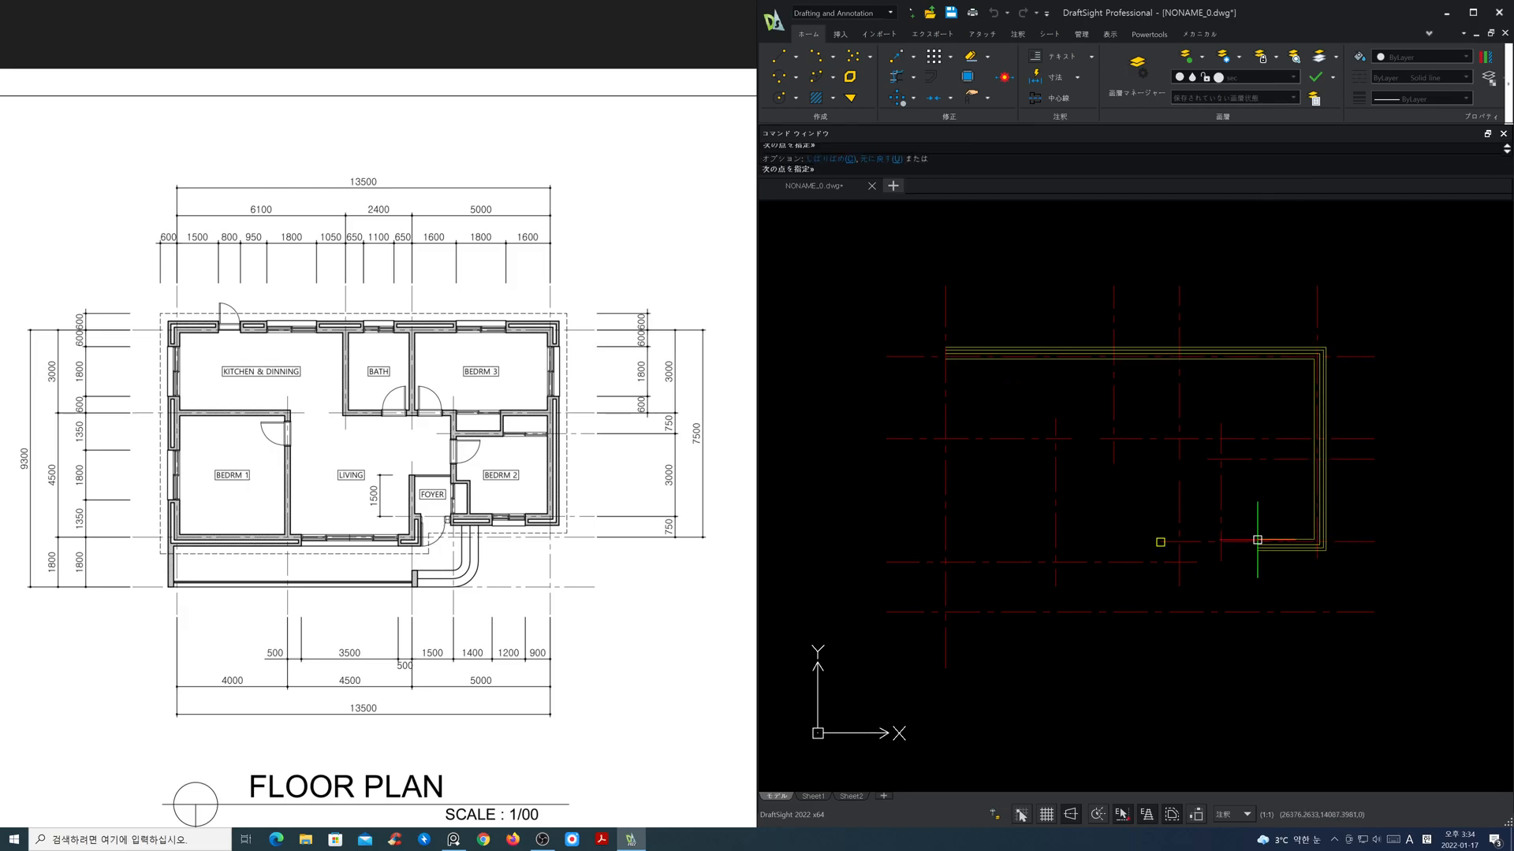
click(1178, 541)
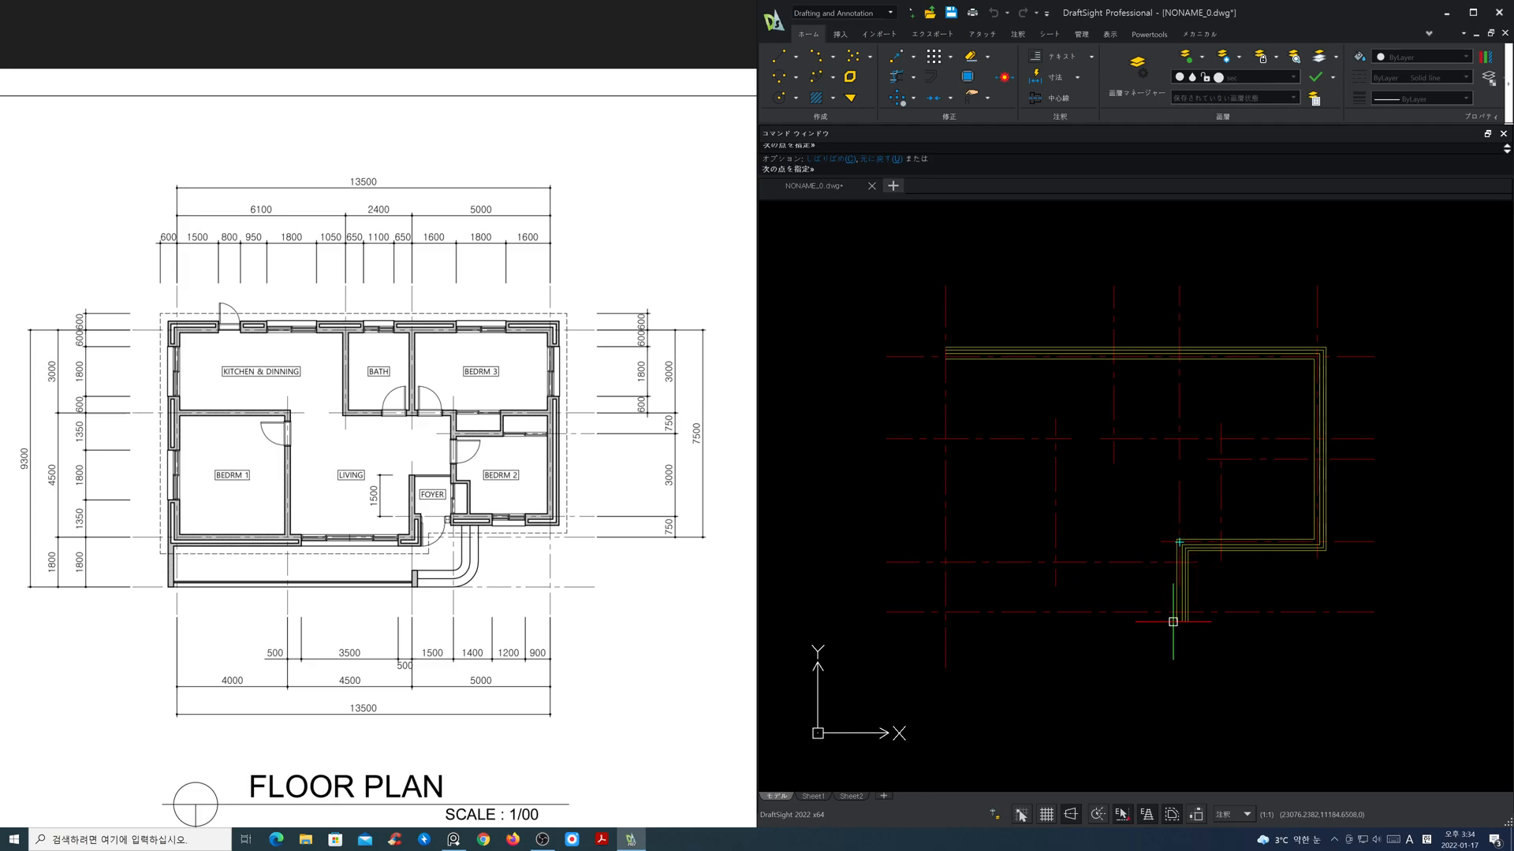
Step: Turn entity tracking off, continue the outer wall down to the living room's lower centre line and across to the left centre line, and close it
click(1147, 820)
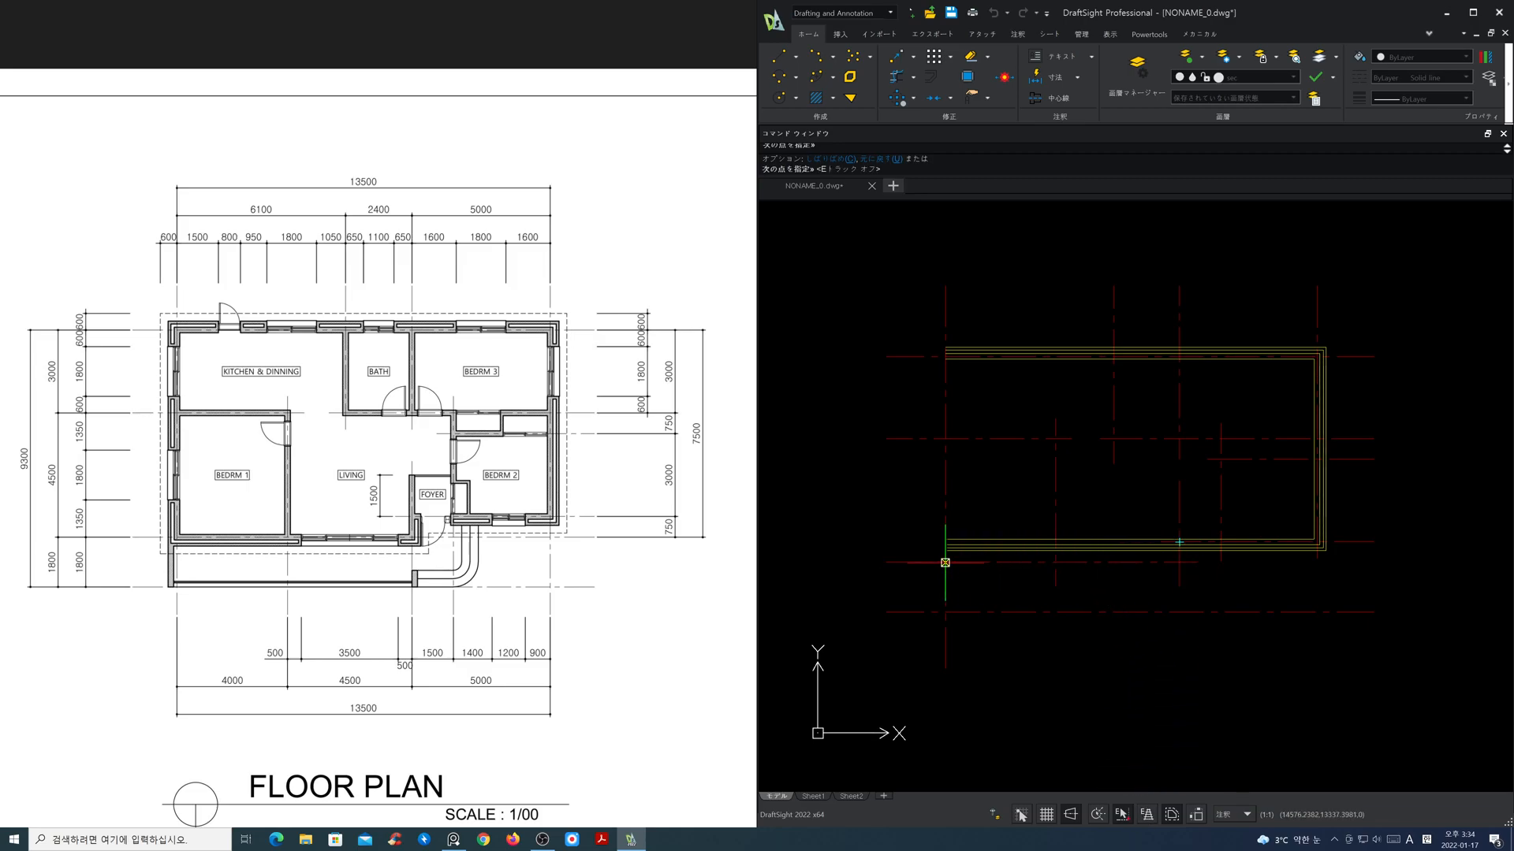
click(945, 562)
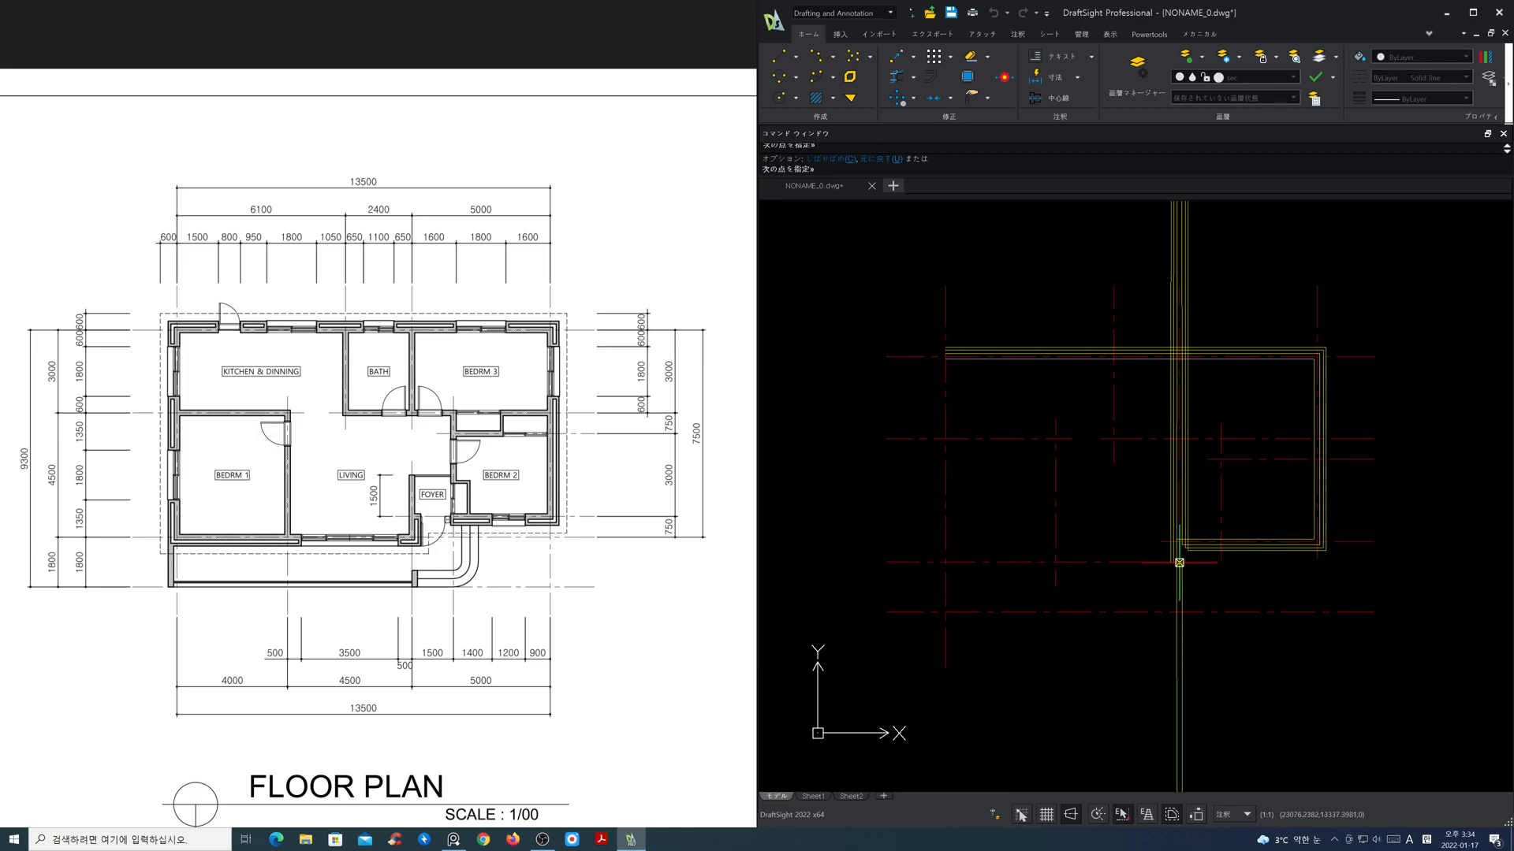
click(1178, 563)
click(945, 562)
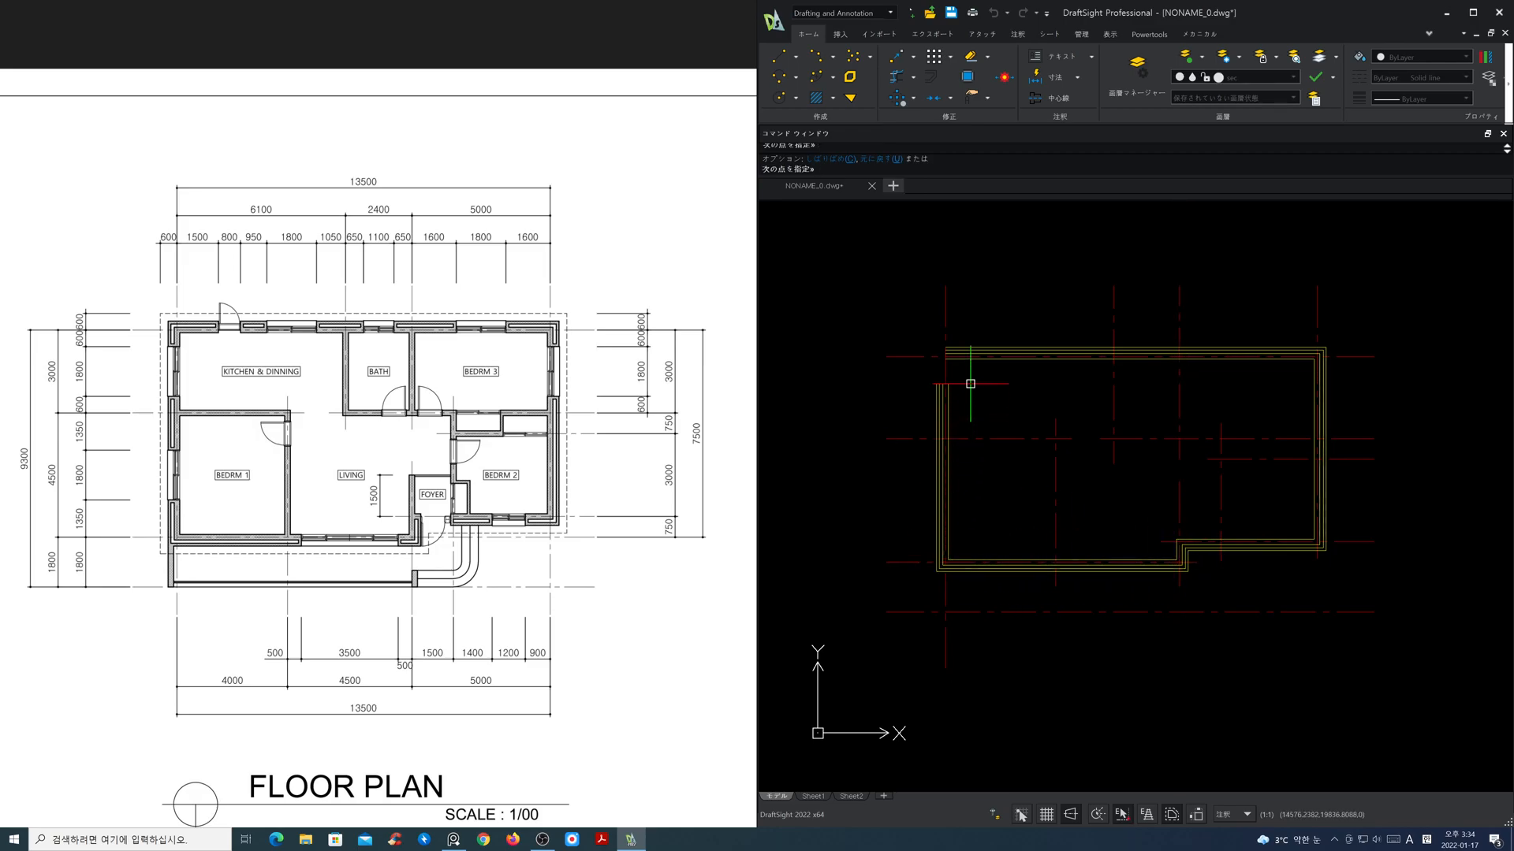
text(c)
key(Return)
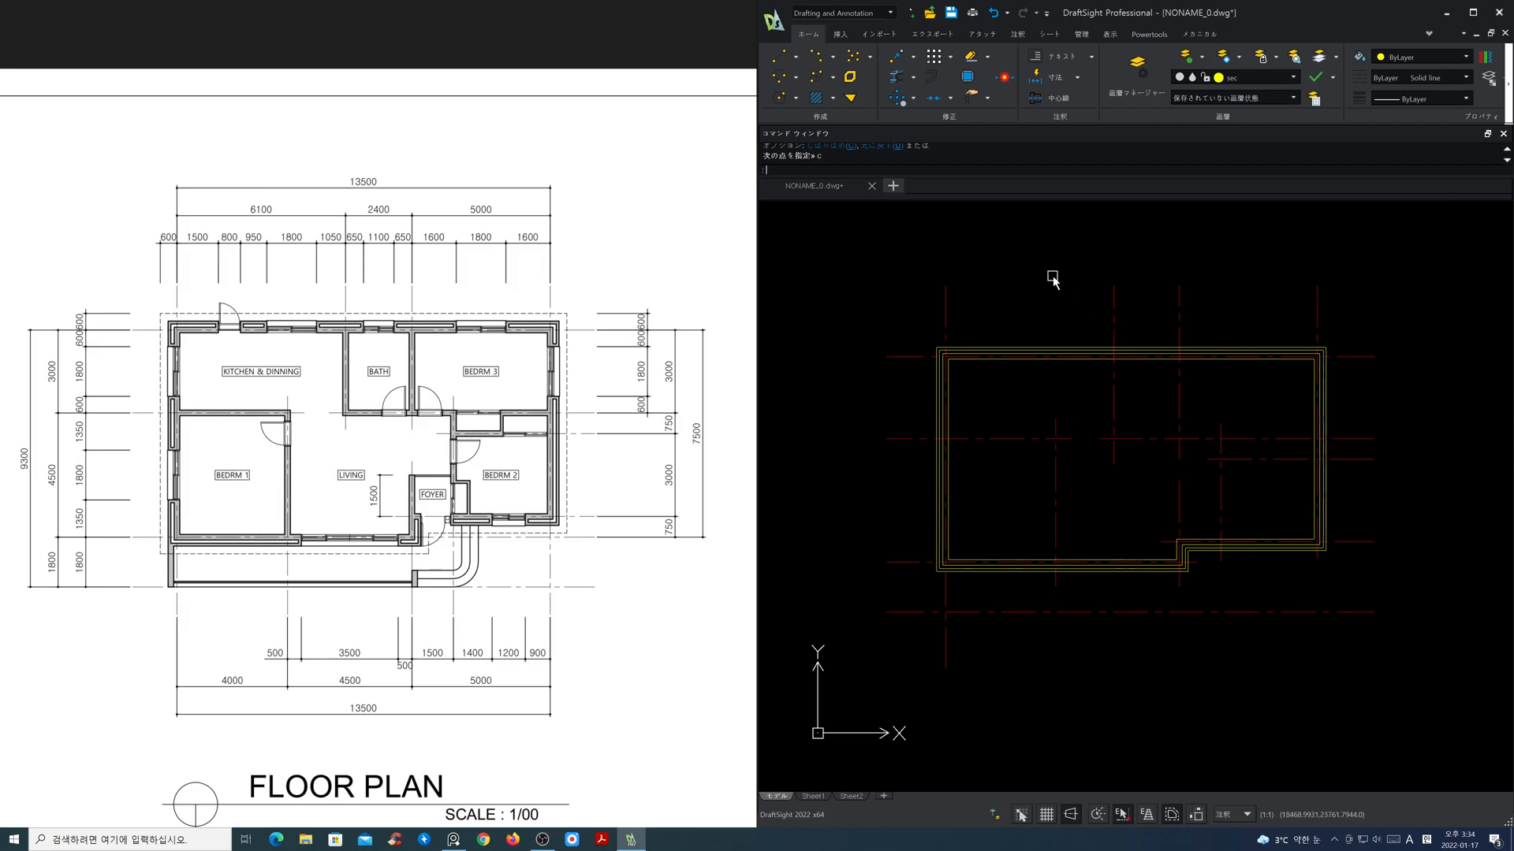
Step: List the loaded RichLine styles and set the RichLine style to W200
text(ml)
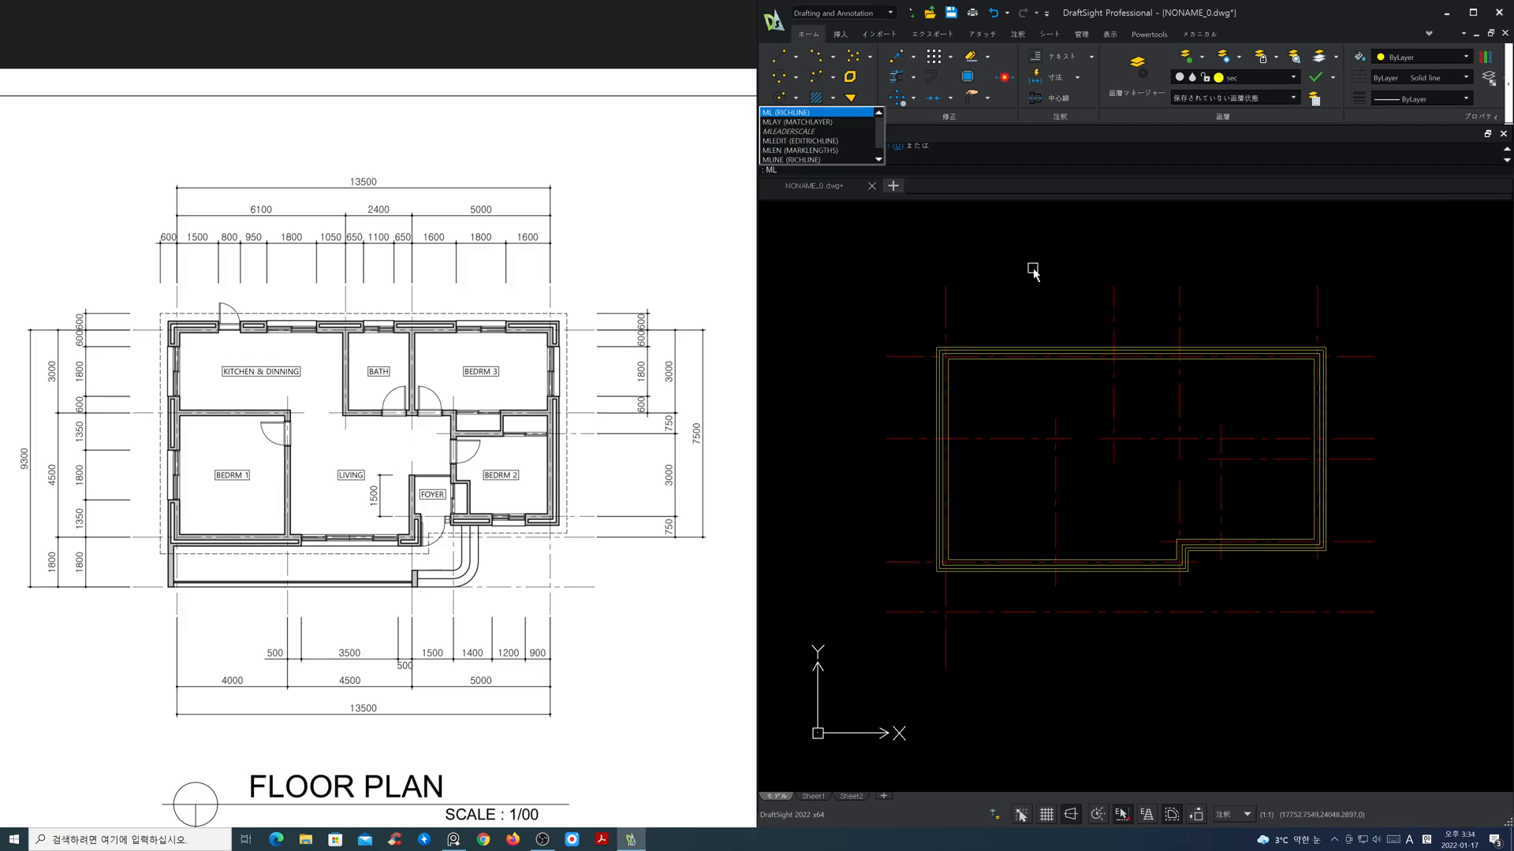
key(Return)
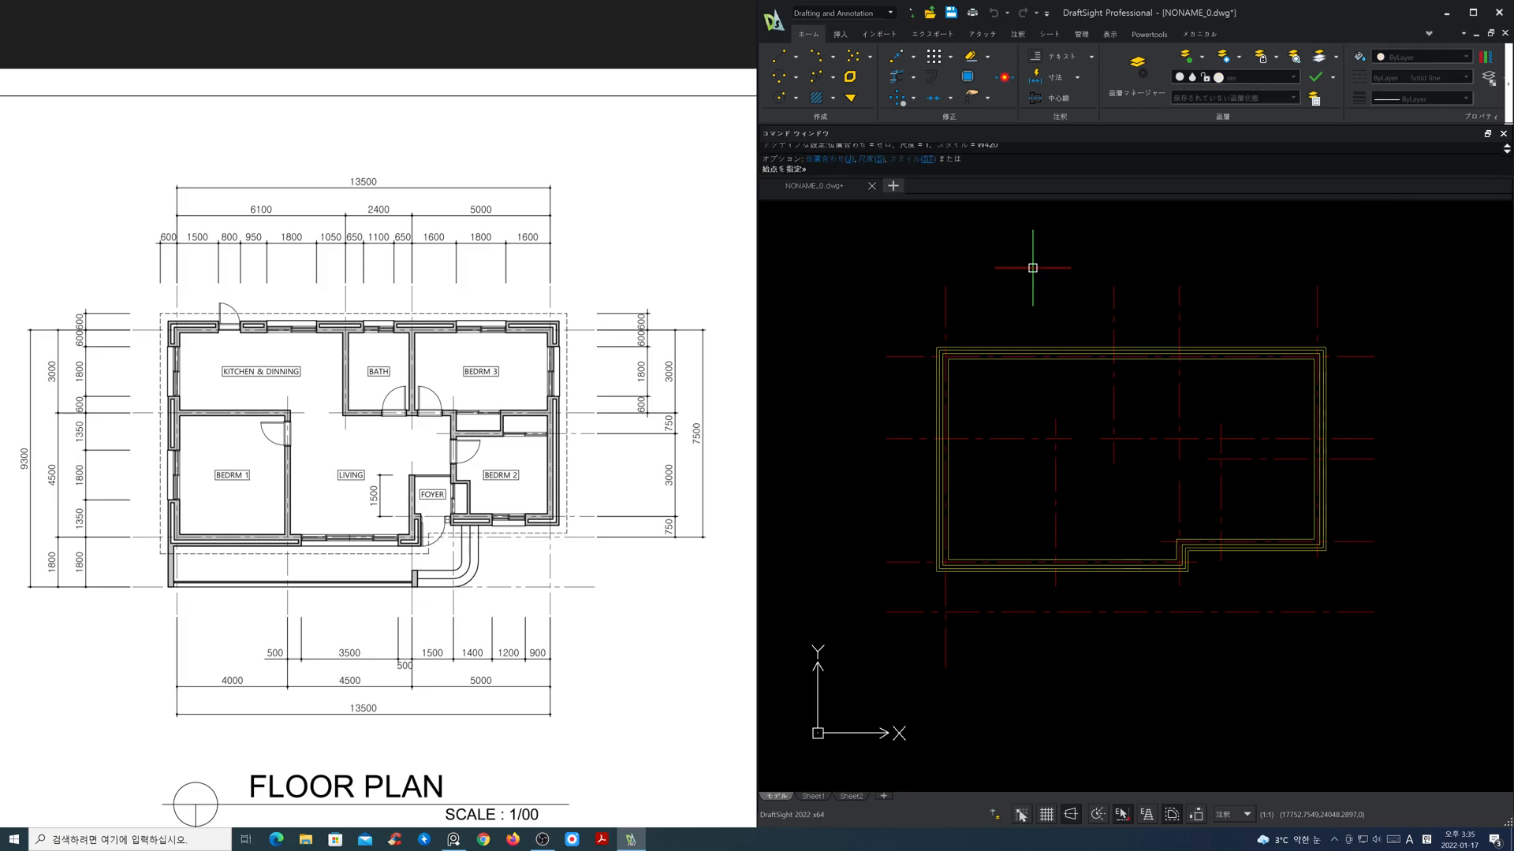
text(st)
key(Return)
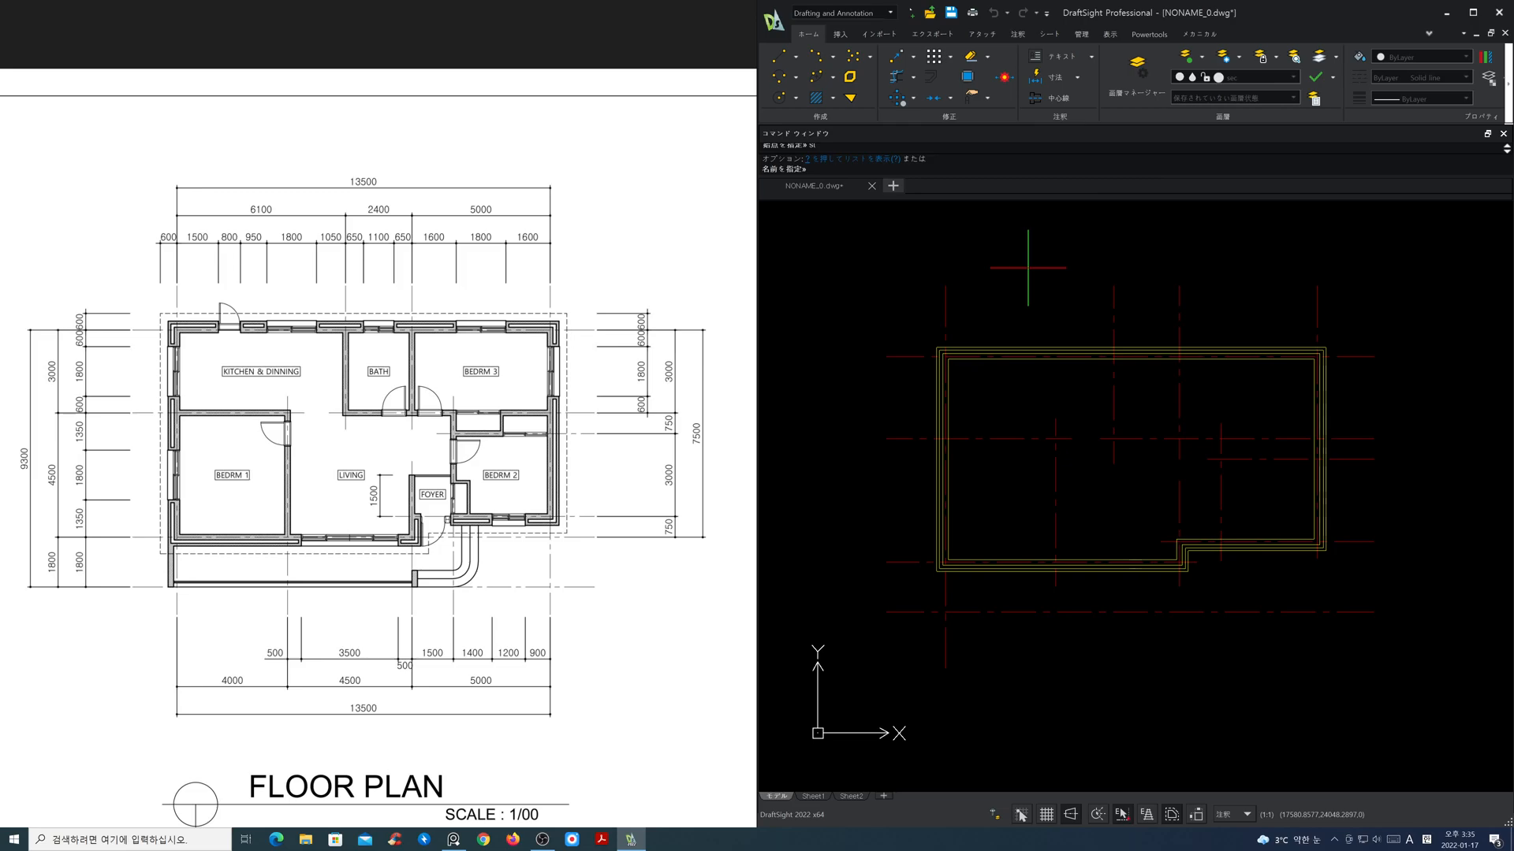
text(?)
key(Return)
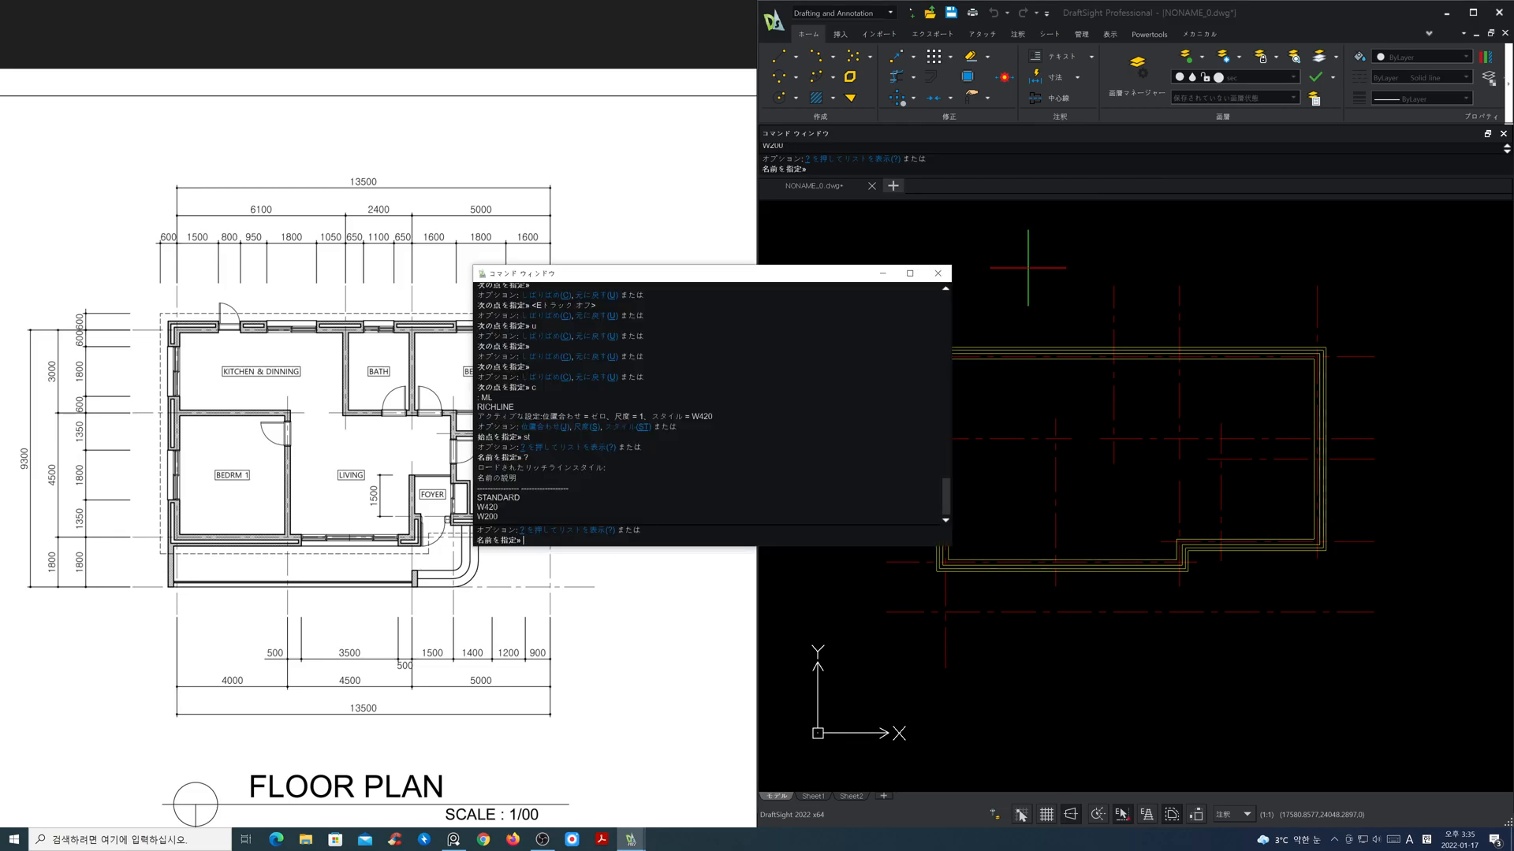
text(w200)
key(Return)
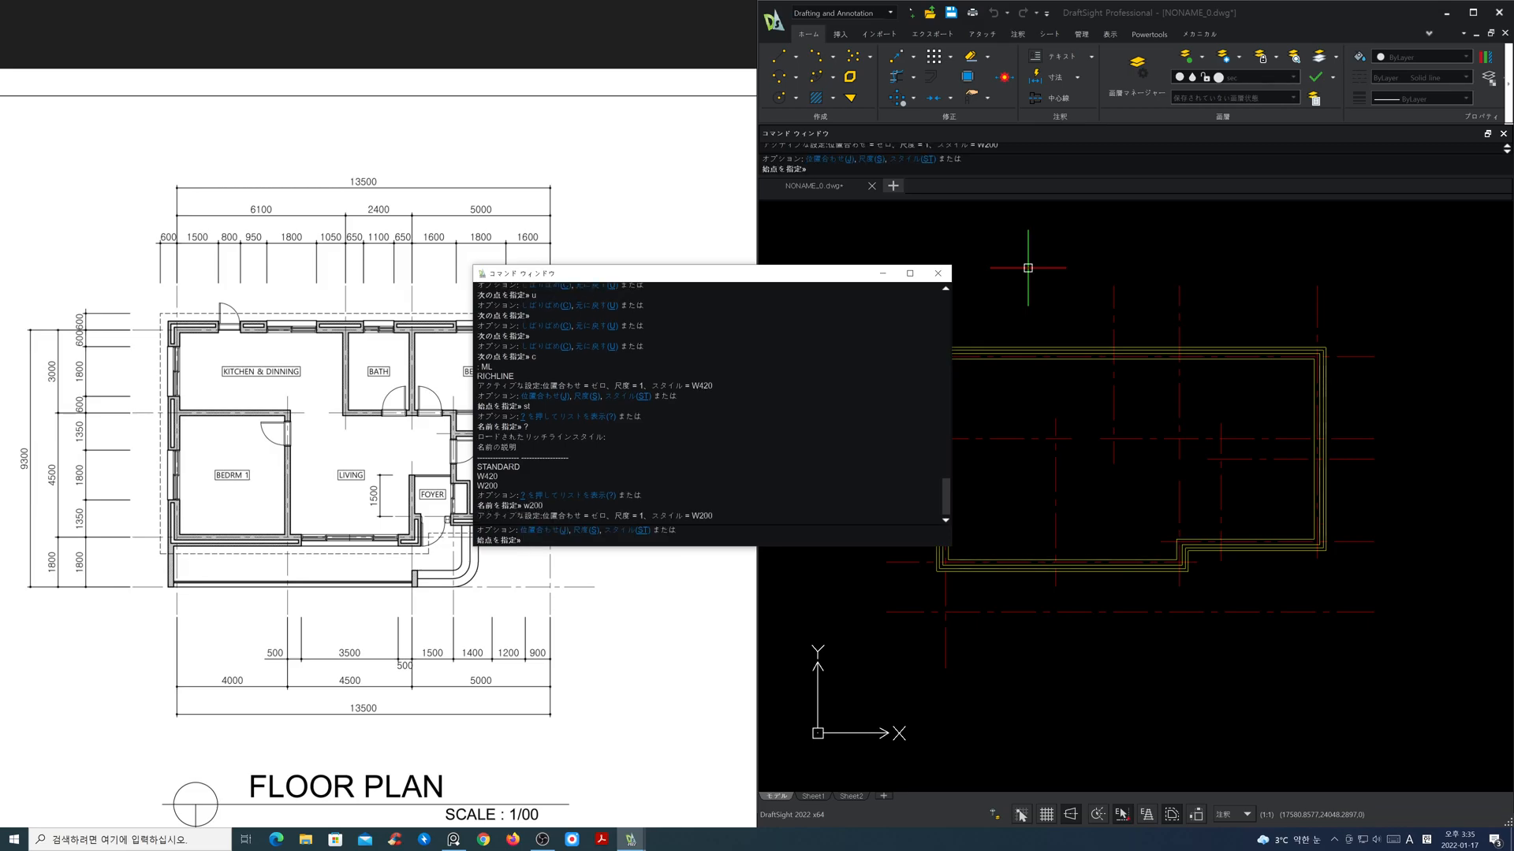
key(F2)
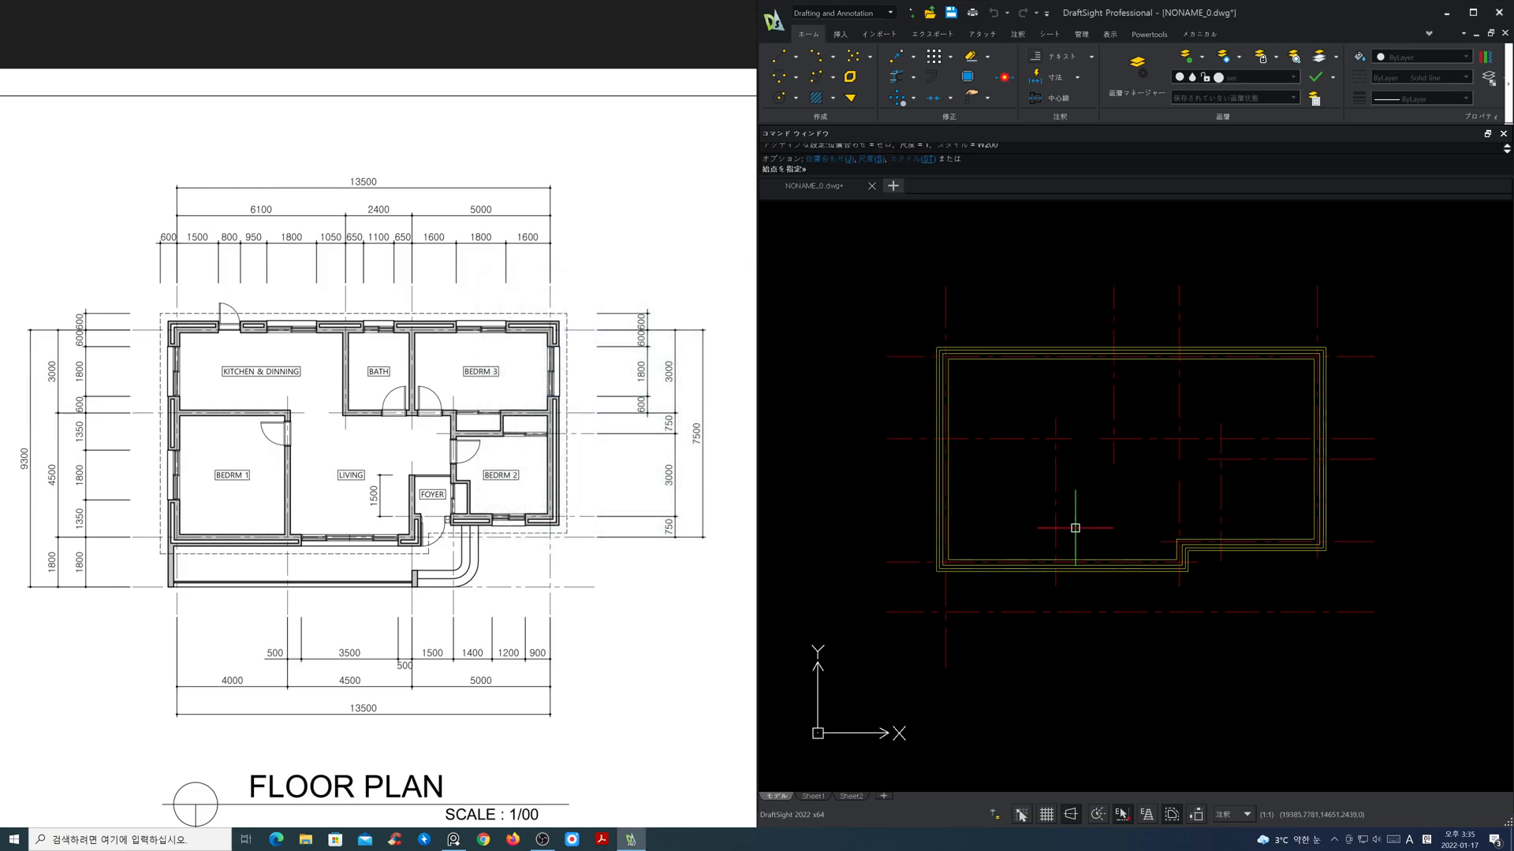
Step: Draw bedroom 1's W200 walls from the left outer wall along its upper centre line and down to the lower outer wall
click(946, 439)
key(Escape)
key(Return)
click(947, 438)
click(1055, 440)
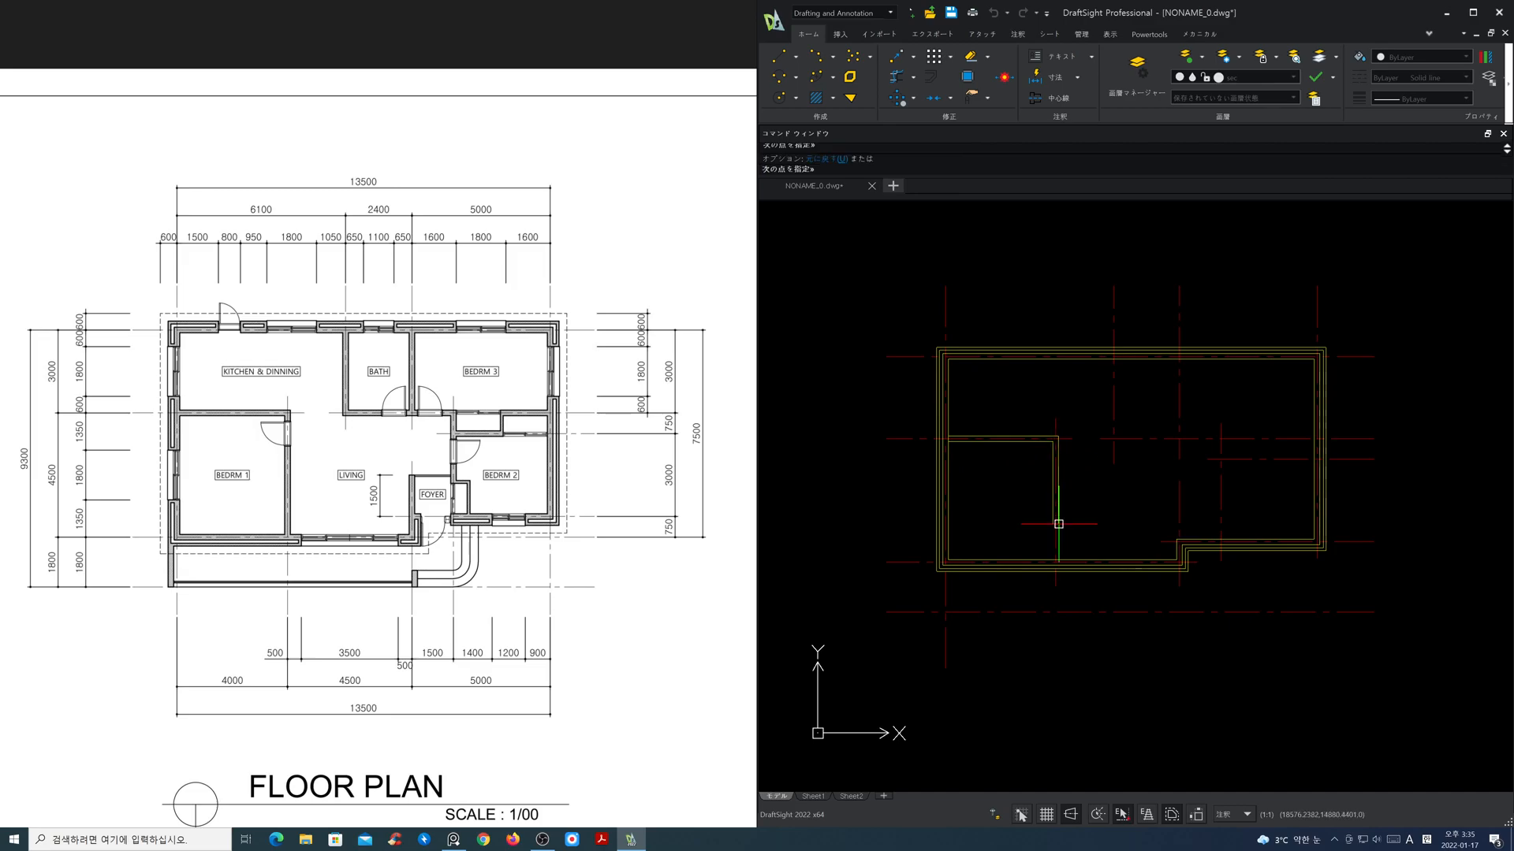
click(1055, 560)
key(Return)
key(Return)
Step: Draw a W200 wall from the top outer wall down the bath's left centre line and across to the right outer wall
click(1114, 360)
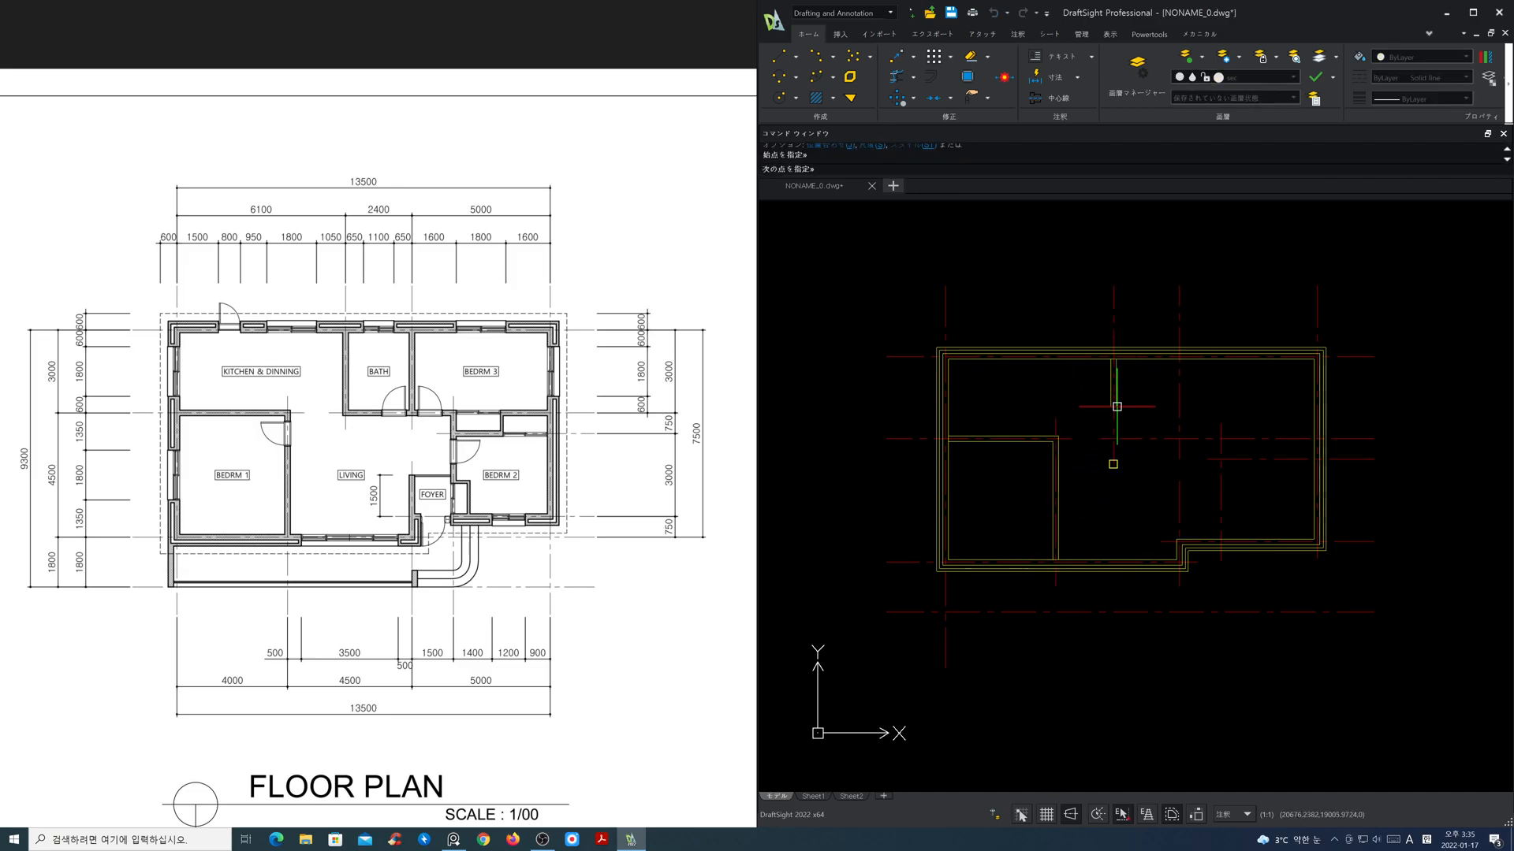
click(1113, 439)
click(1314, 439)
key(Return)
Step: Draw the W200 wall between the bath and bedroom 3, from the top outer wall to the horizontal inner wall
key(Return)
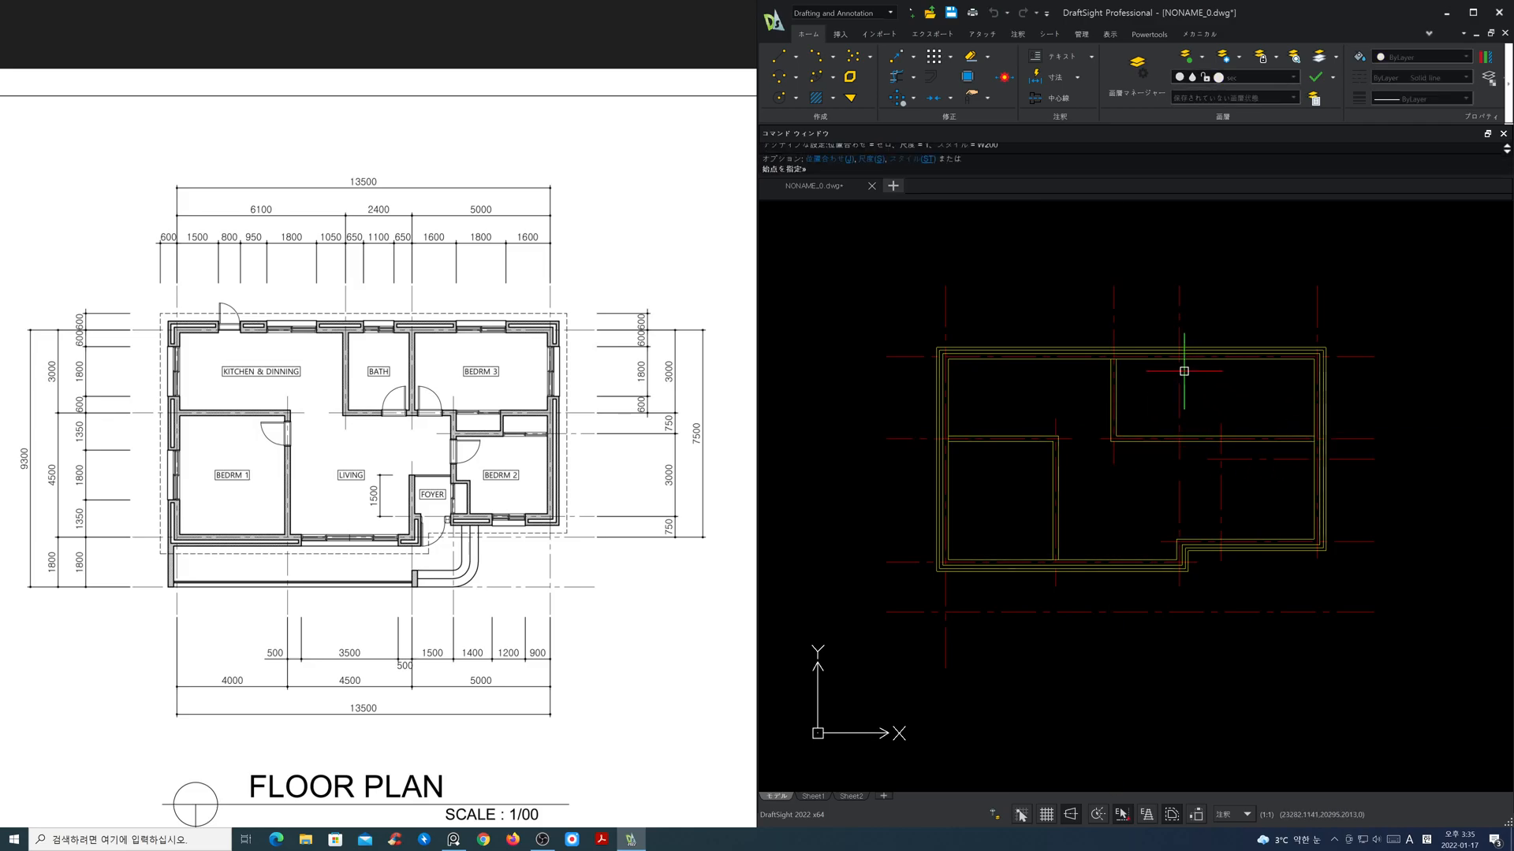
click(1179, 359)
click(1179, 439)
key(Return)
key(Return)
Step: Try to draw the W200 wall between living room and foyer down to the outer wall corner, and undo it
click(1180, 481)
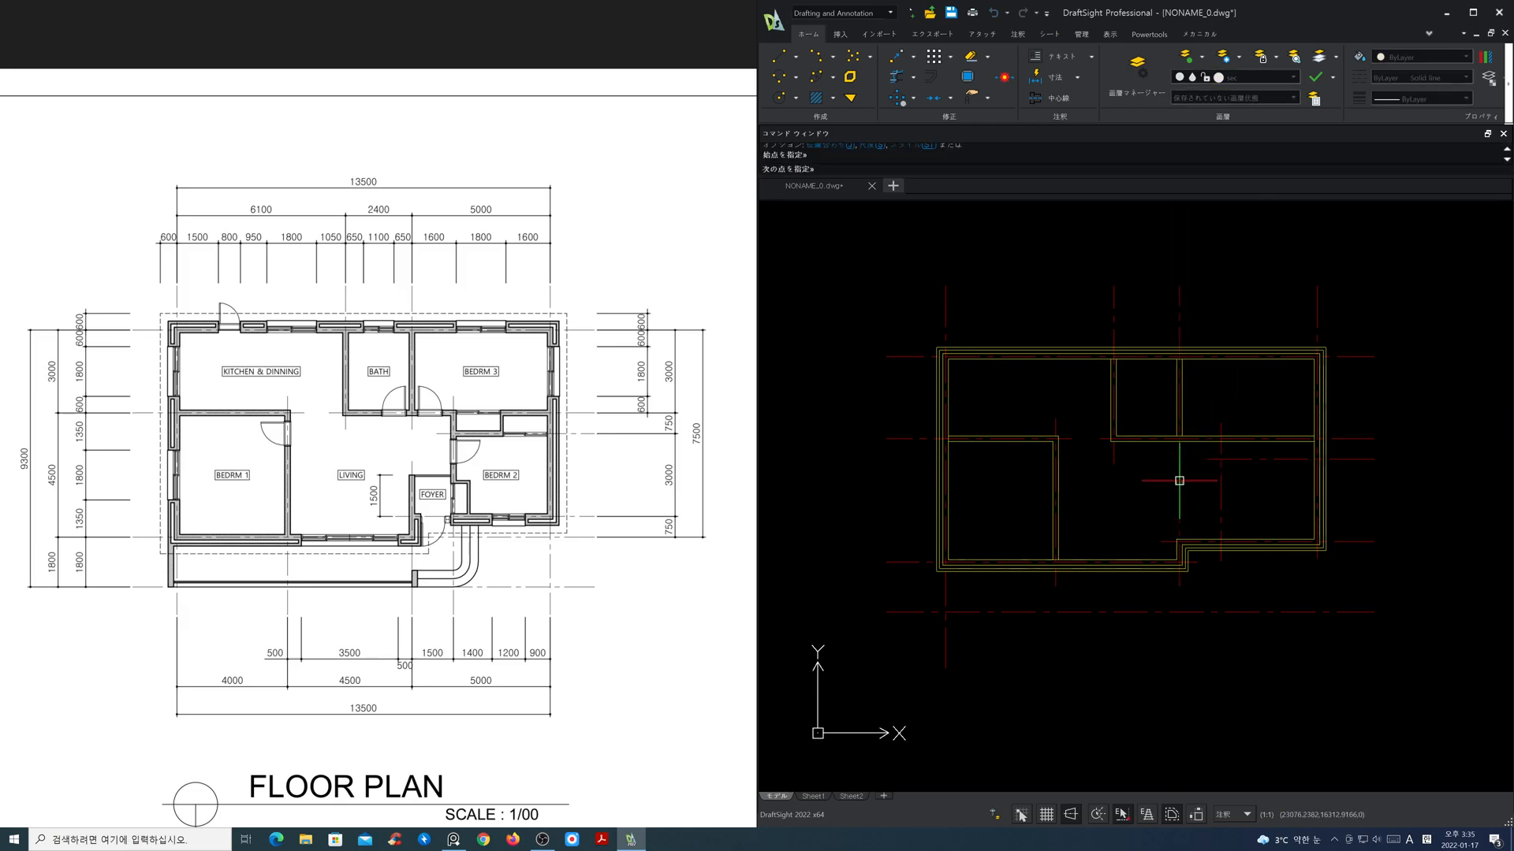
click(1176, 542)
key(Return)
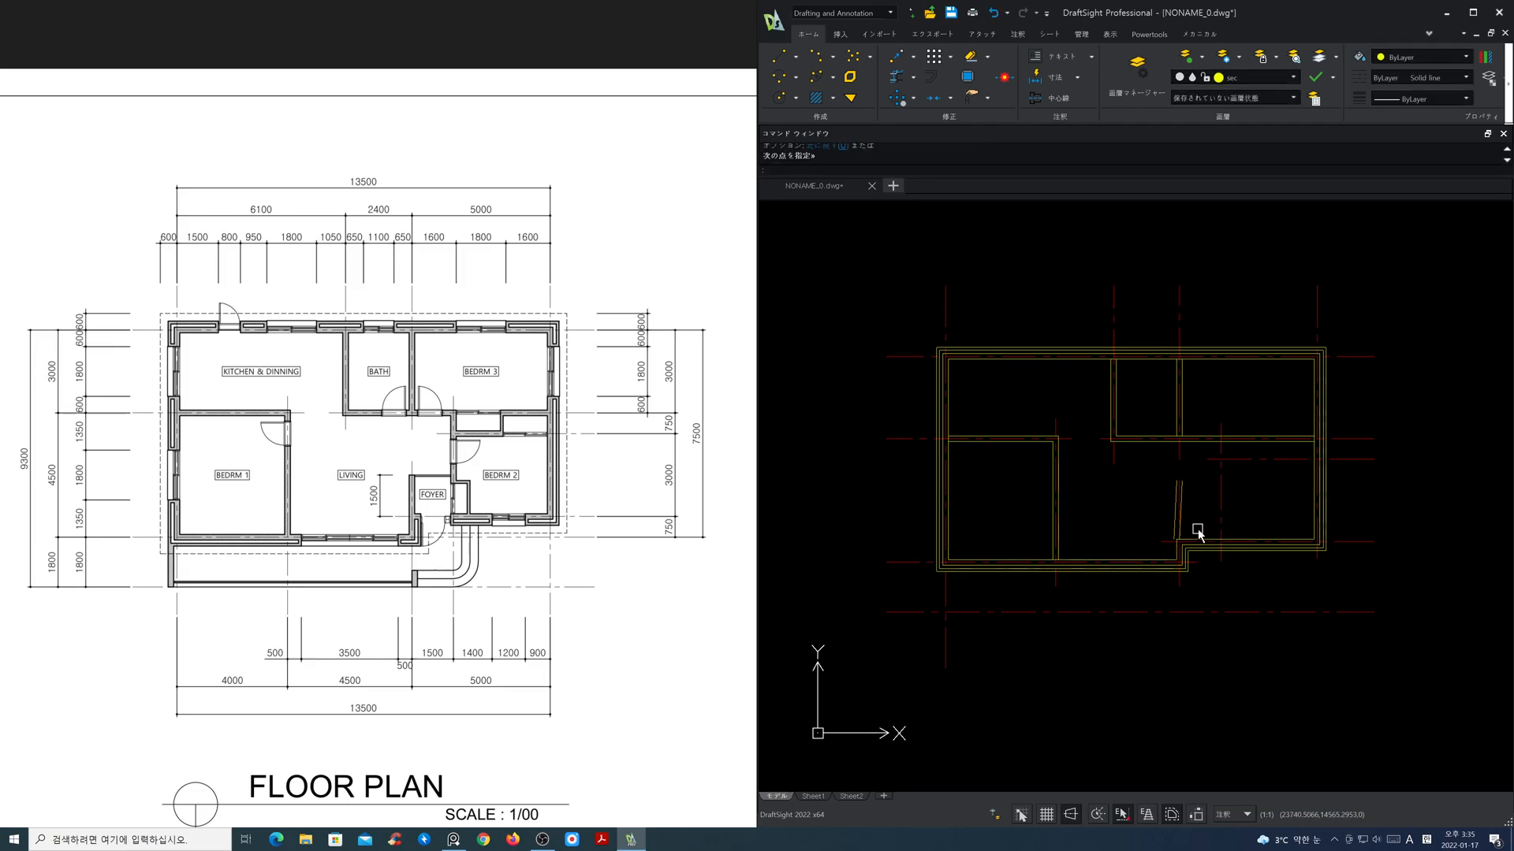
key(ctrl+z)
Step: Draw the W200 foyer wall from the end of its vertical centre line straight down to the outer wall
scroll(1194, 528, up, 4)
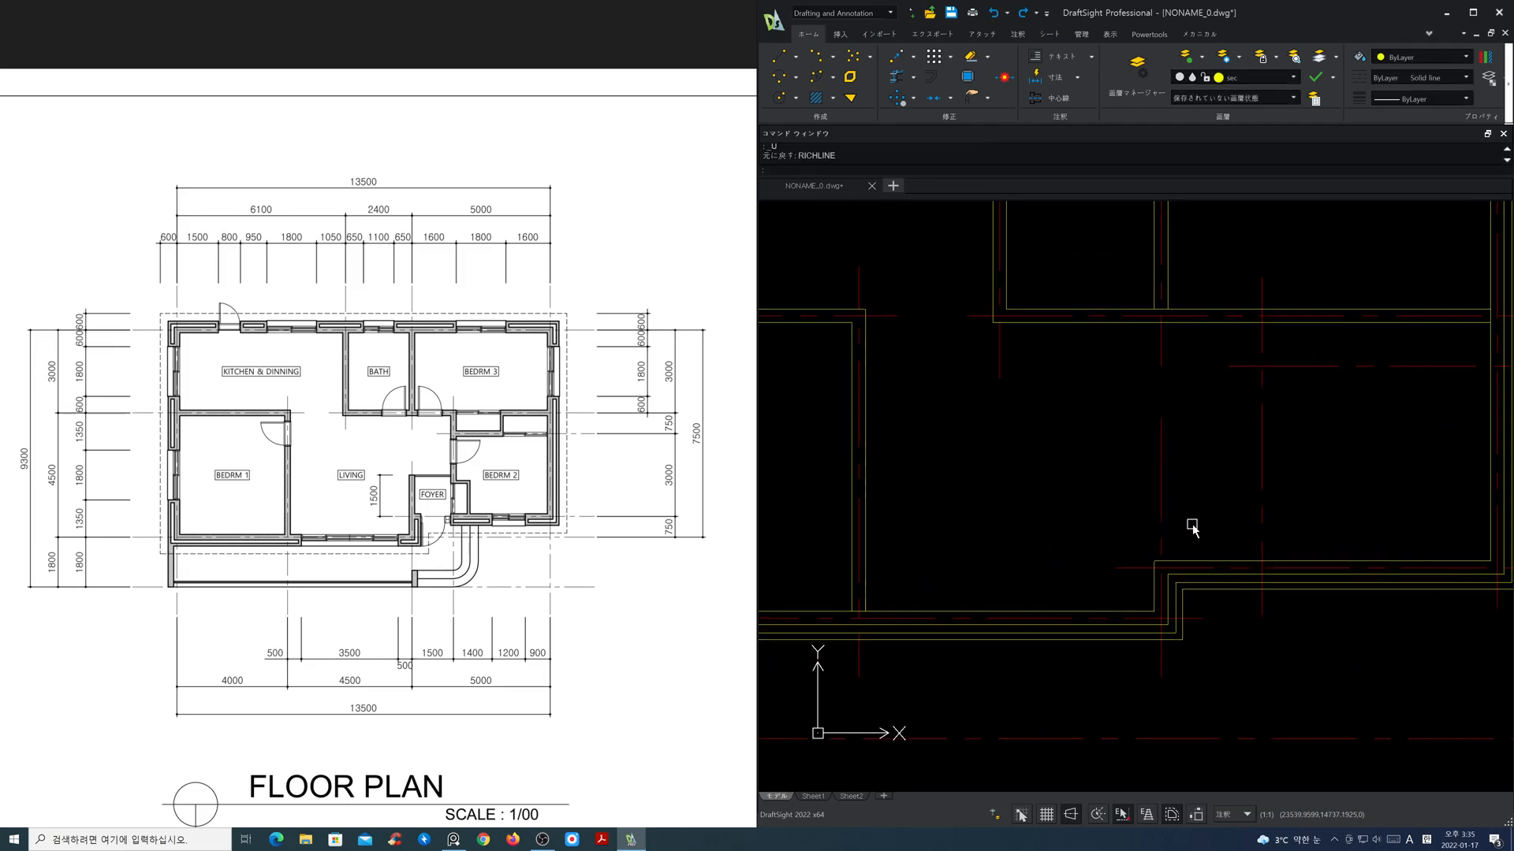
text(ml)
key(Return)
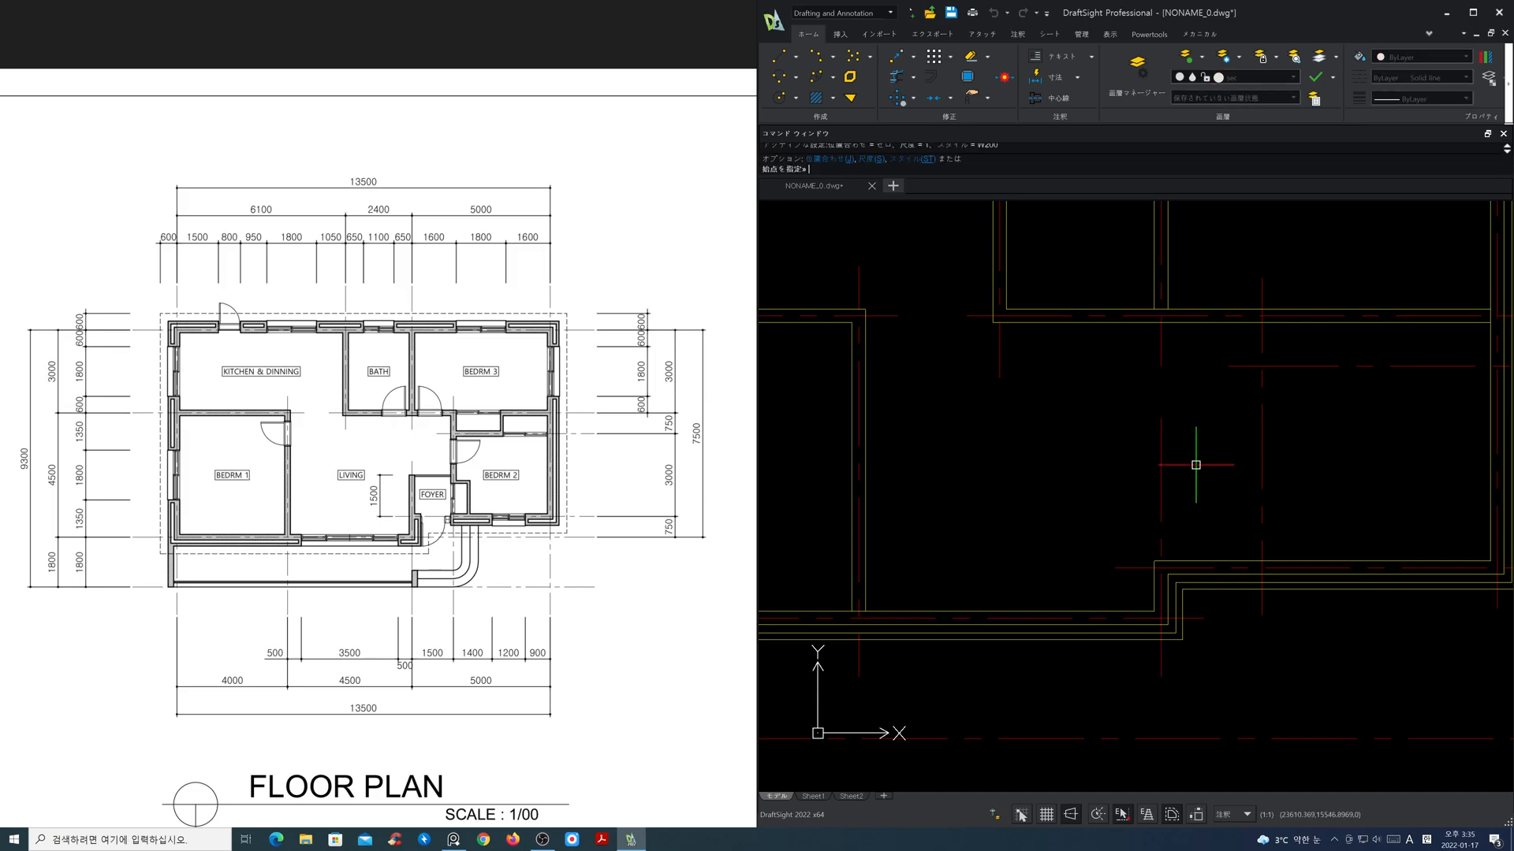
click(1160, 418)
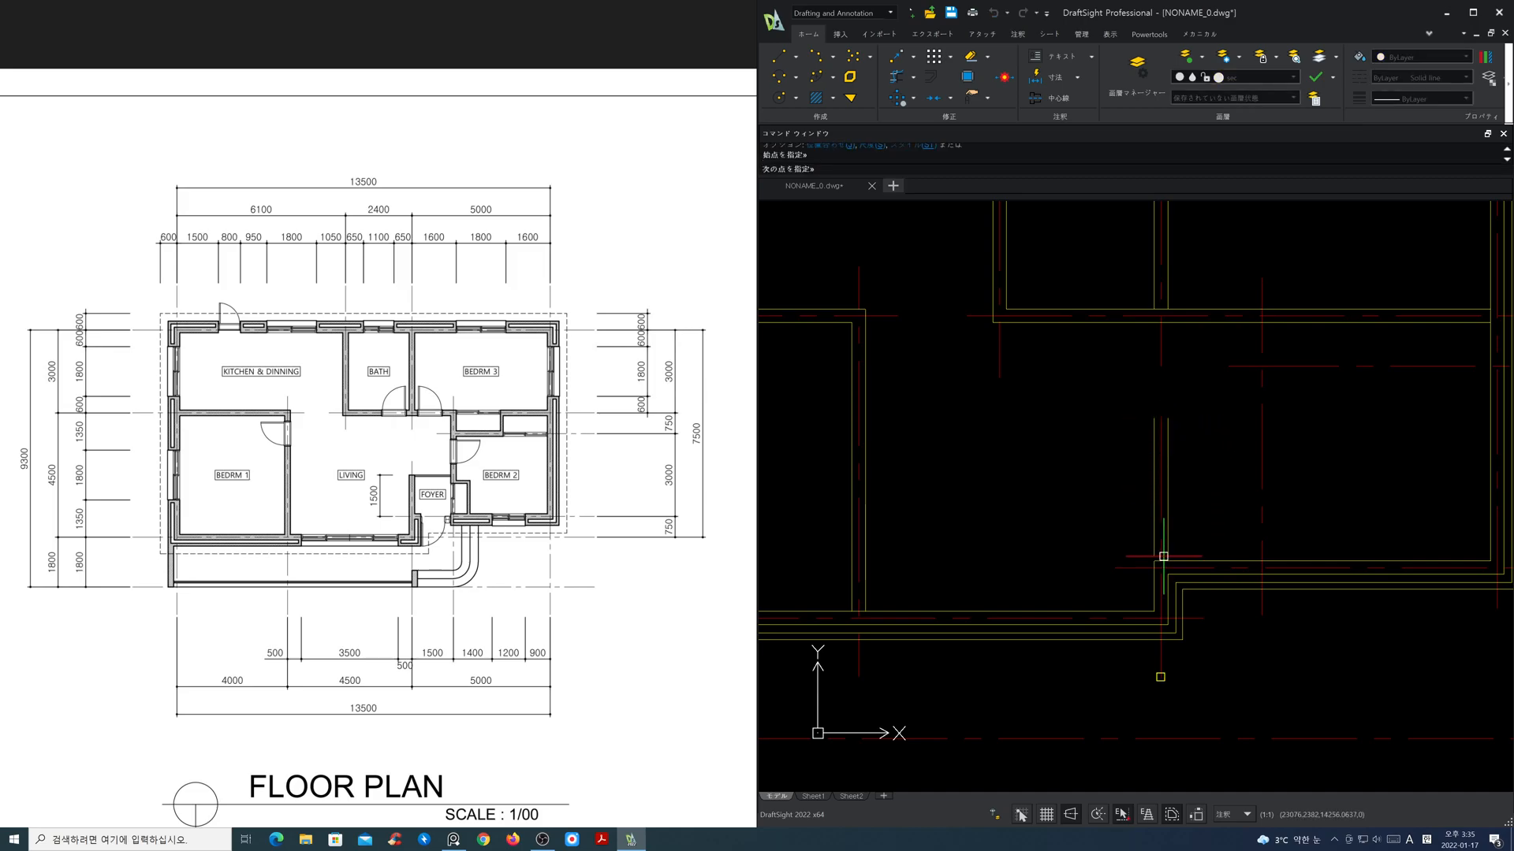
click(1163, 554)
key(Return)
key(Return)
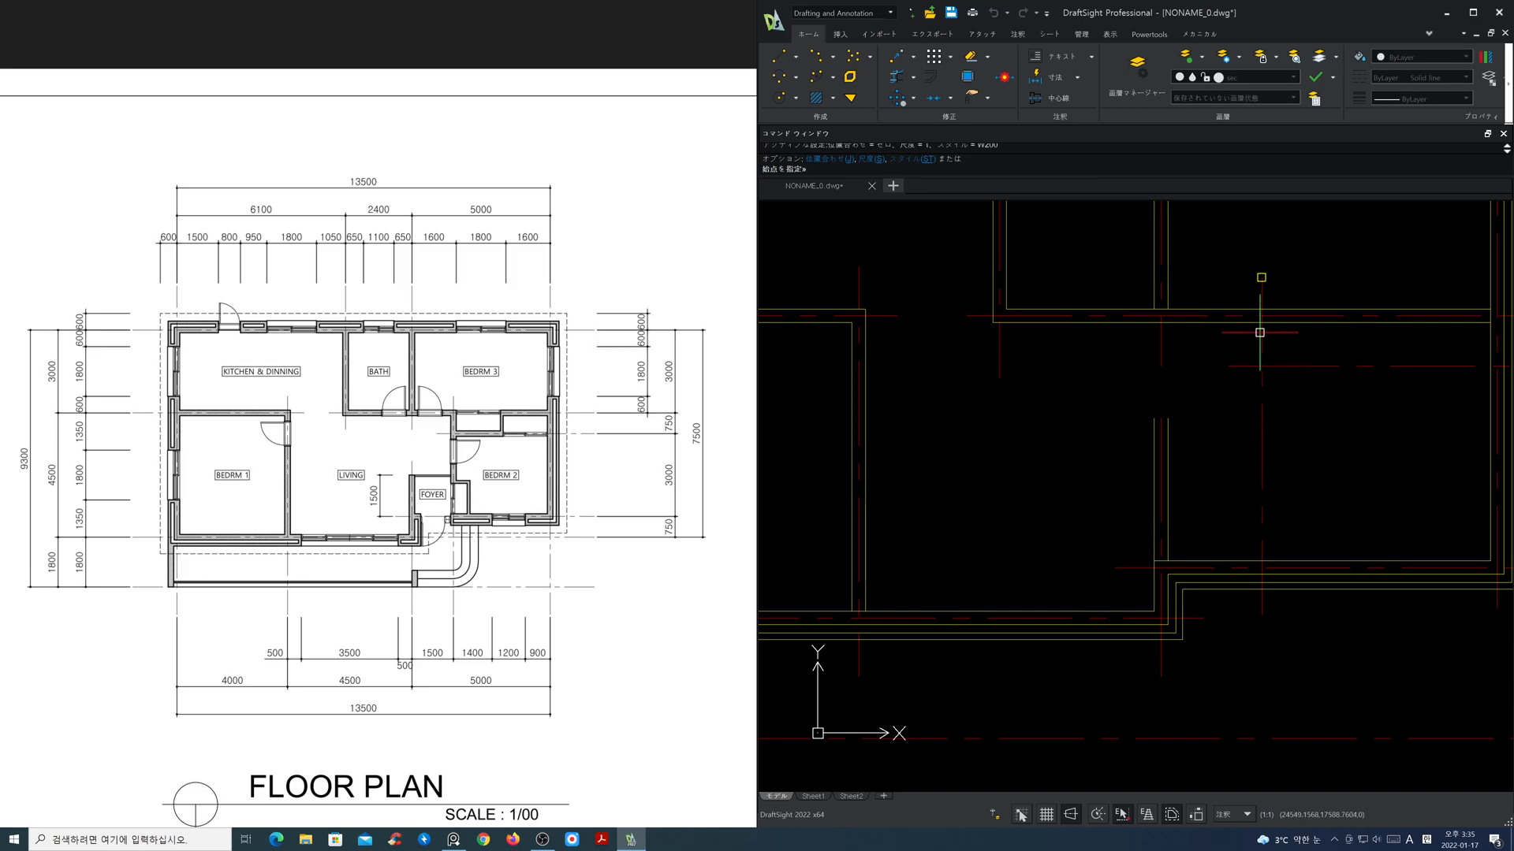
Step: Draw the W200 wall between foyer and bedroom 2, from the horizontal inner wall down to the lower outer wall
click(1260, 322)
click(1257, 552)
key(Return)
Step: Draw the W200 wall along bedroom 2's upper centre line from its left wall to the right outer wall
key(Return)
click(1261, 366)
click(1489, 366)
key(Return)
scroll(1343, 473, down, 5)
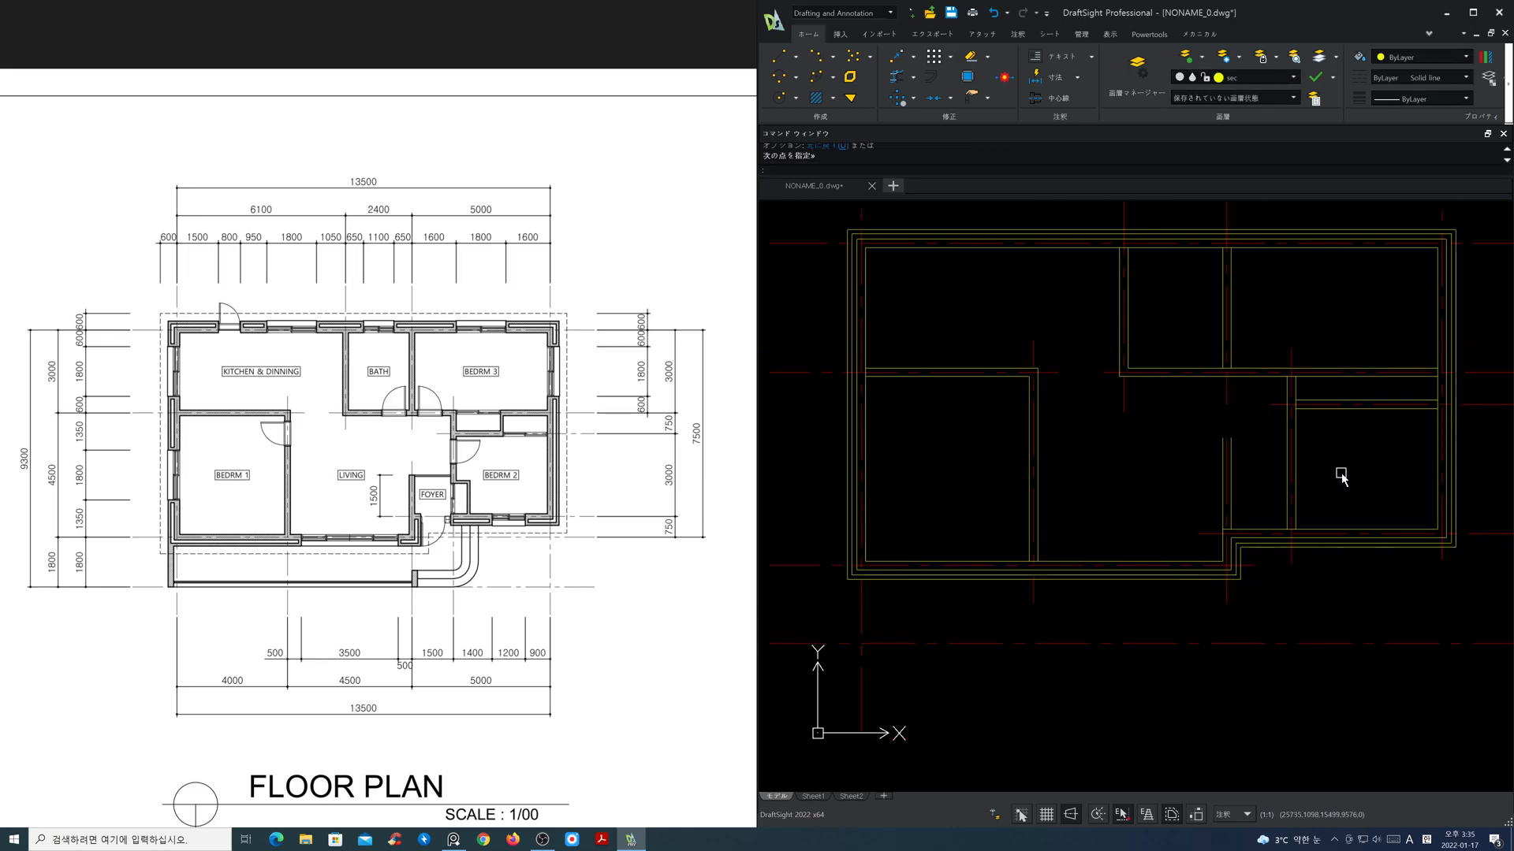
Step: Freeze the cen layer
middle_drag(1294, 470, 1222, 520)
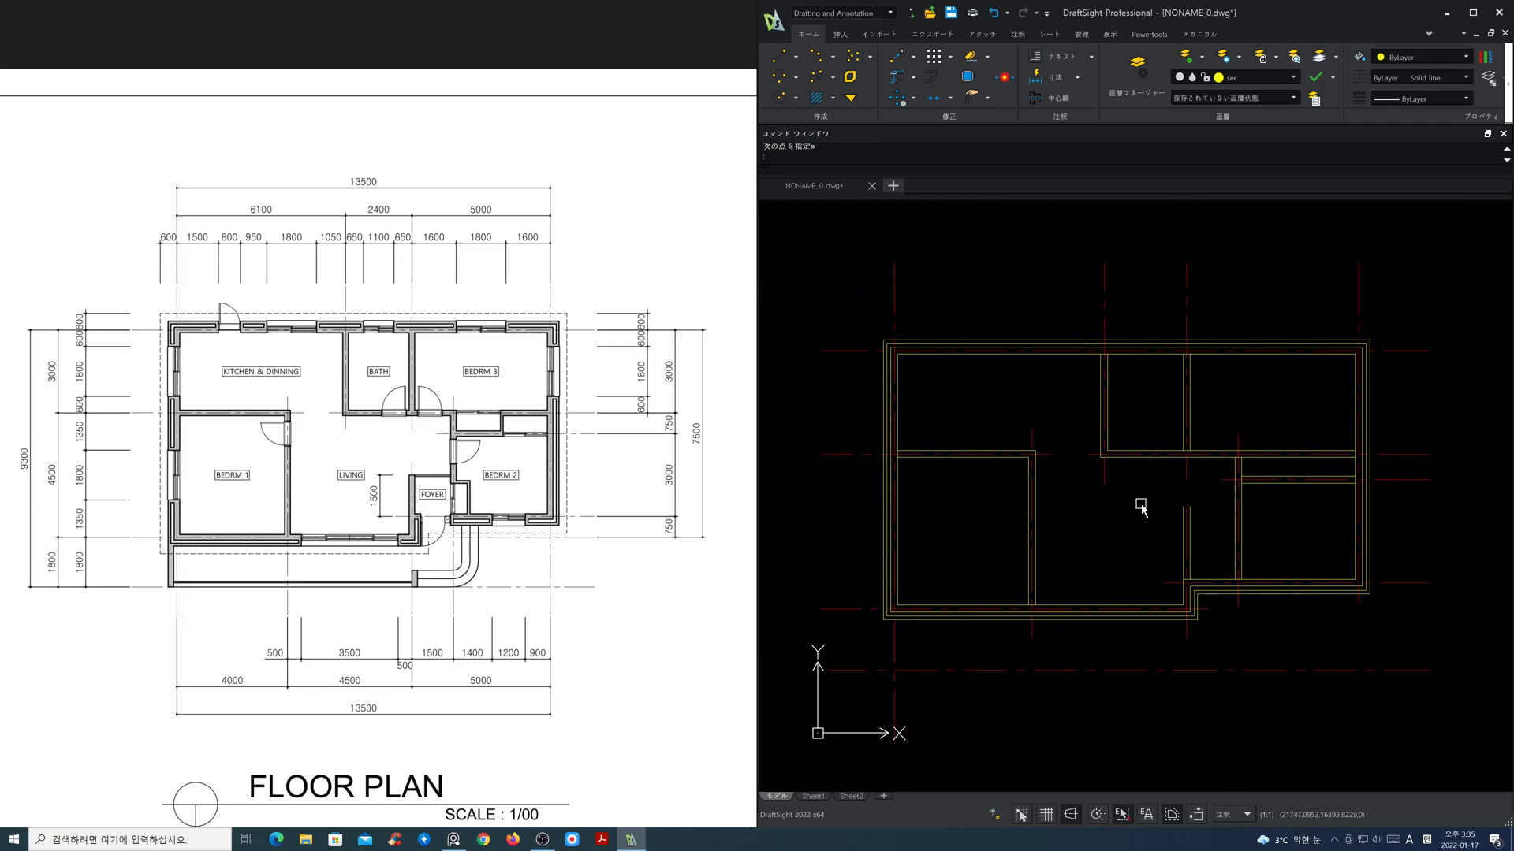
click(1266, 77)
click(1192, 106)
click(1051, 253)
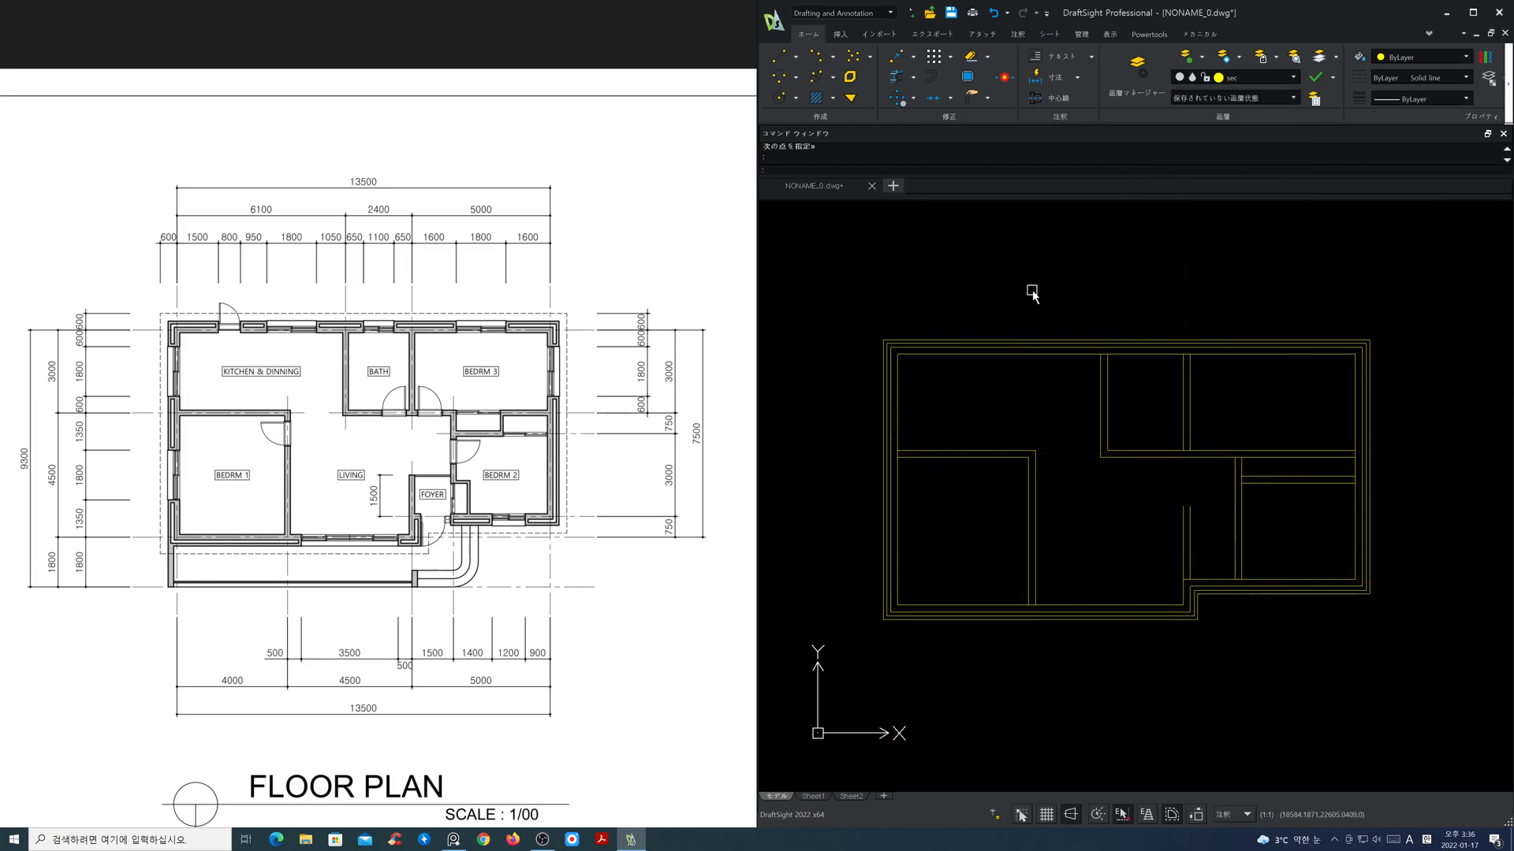
Step: Join both ends of bedroom 1's wall RichLine to the outer wall with EditRichLine's open T style
text(MLedio)
key(BackSpace)
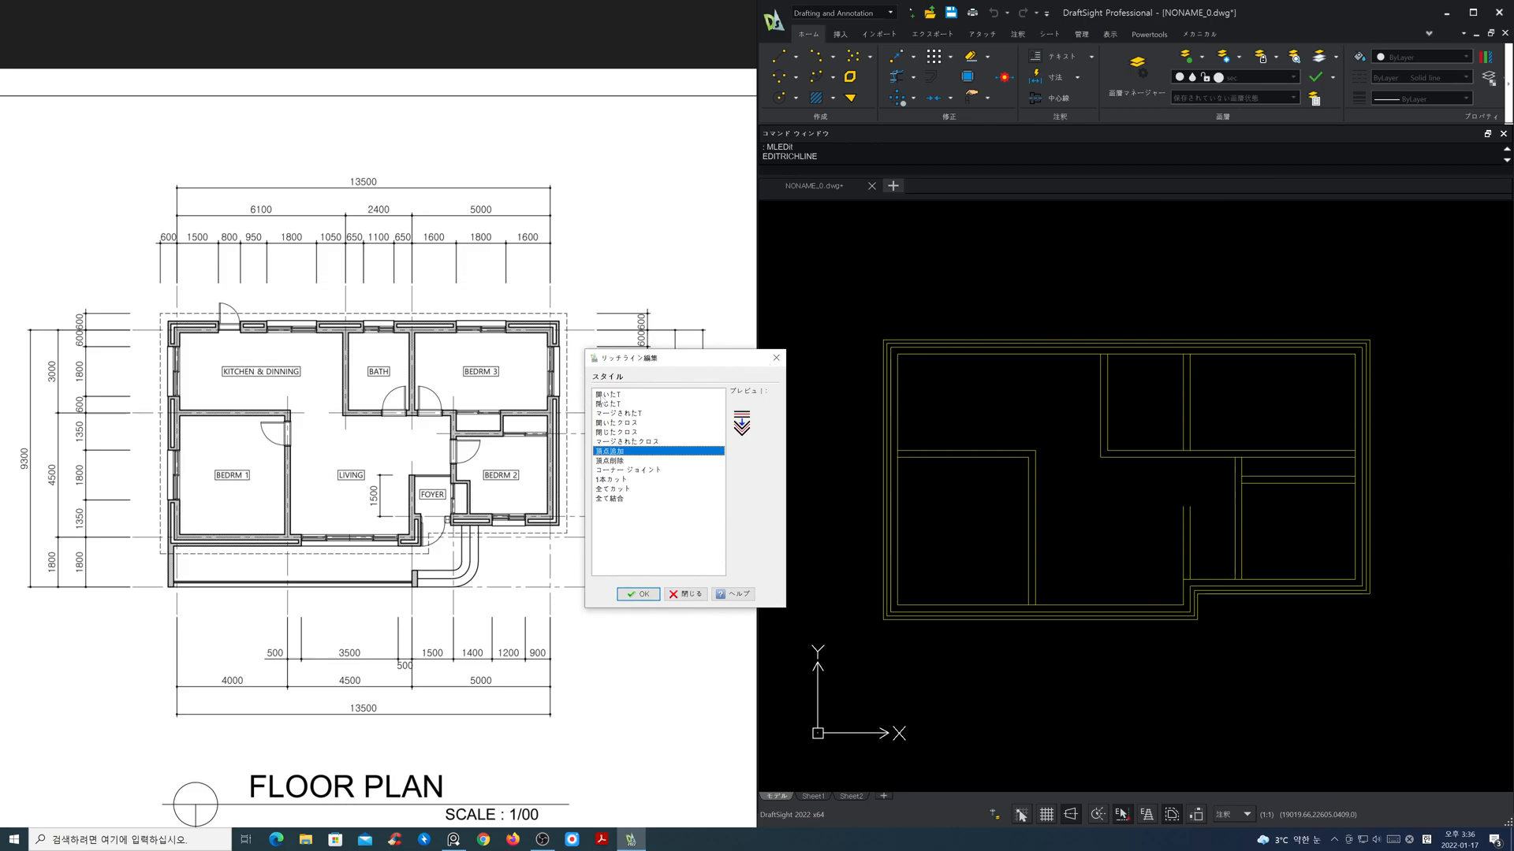
click(668, 394)
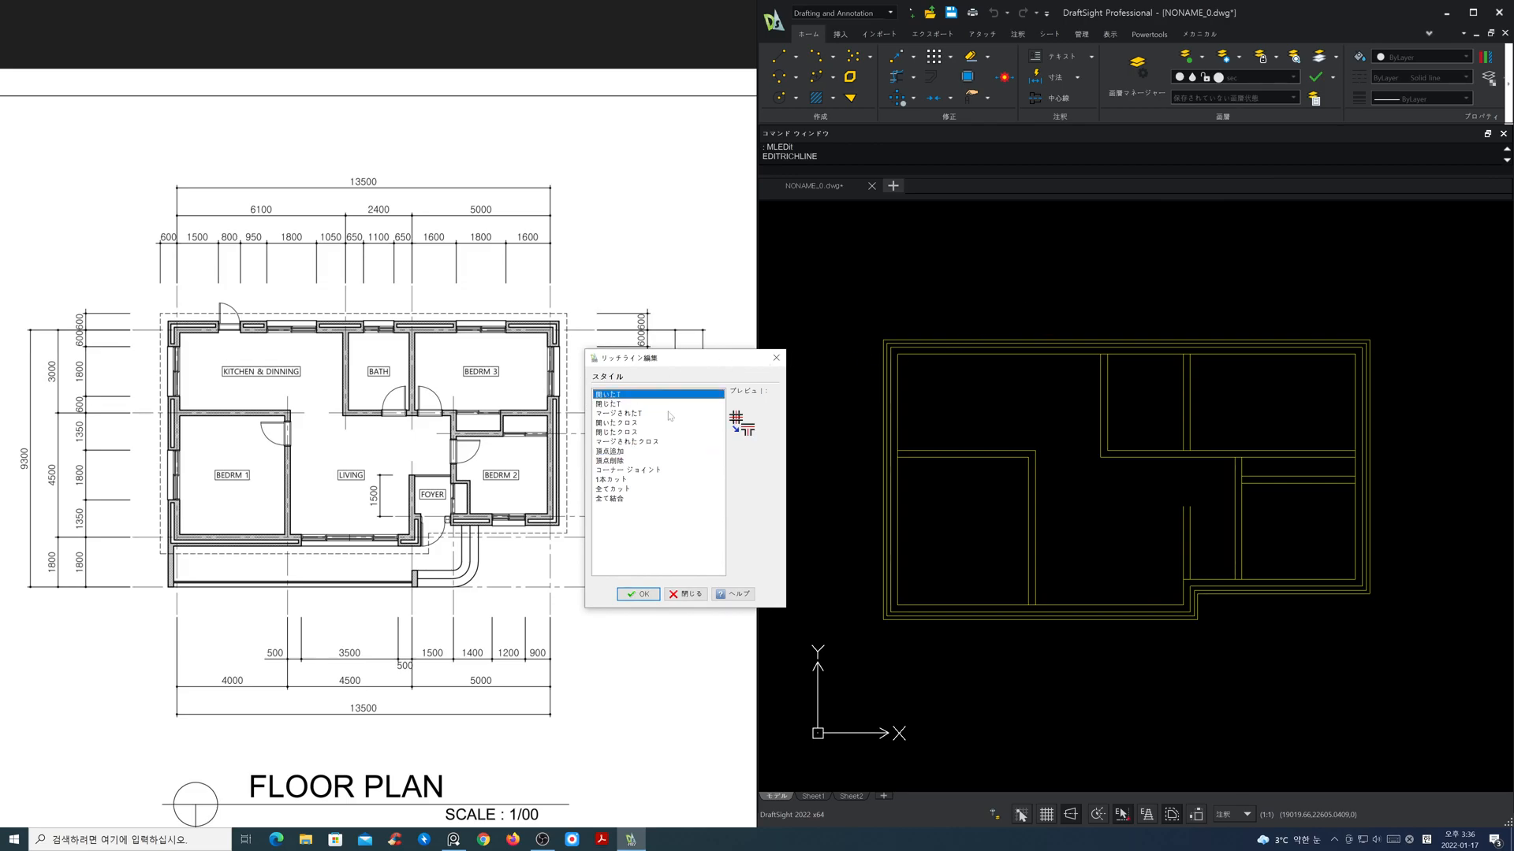
click(638, 593)
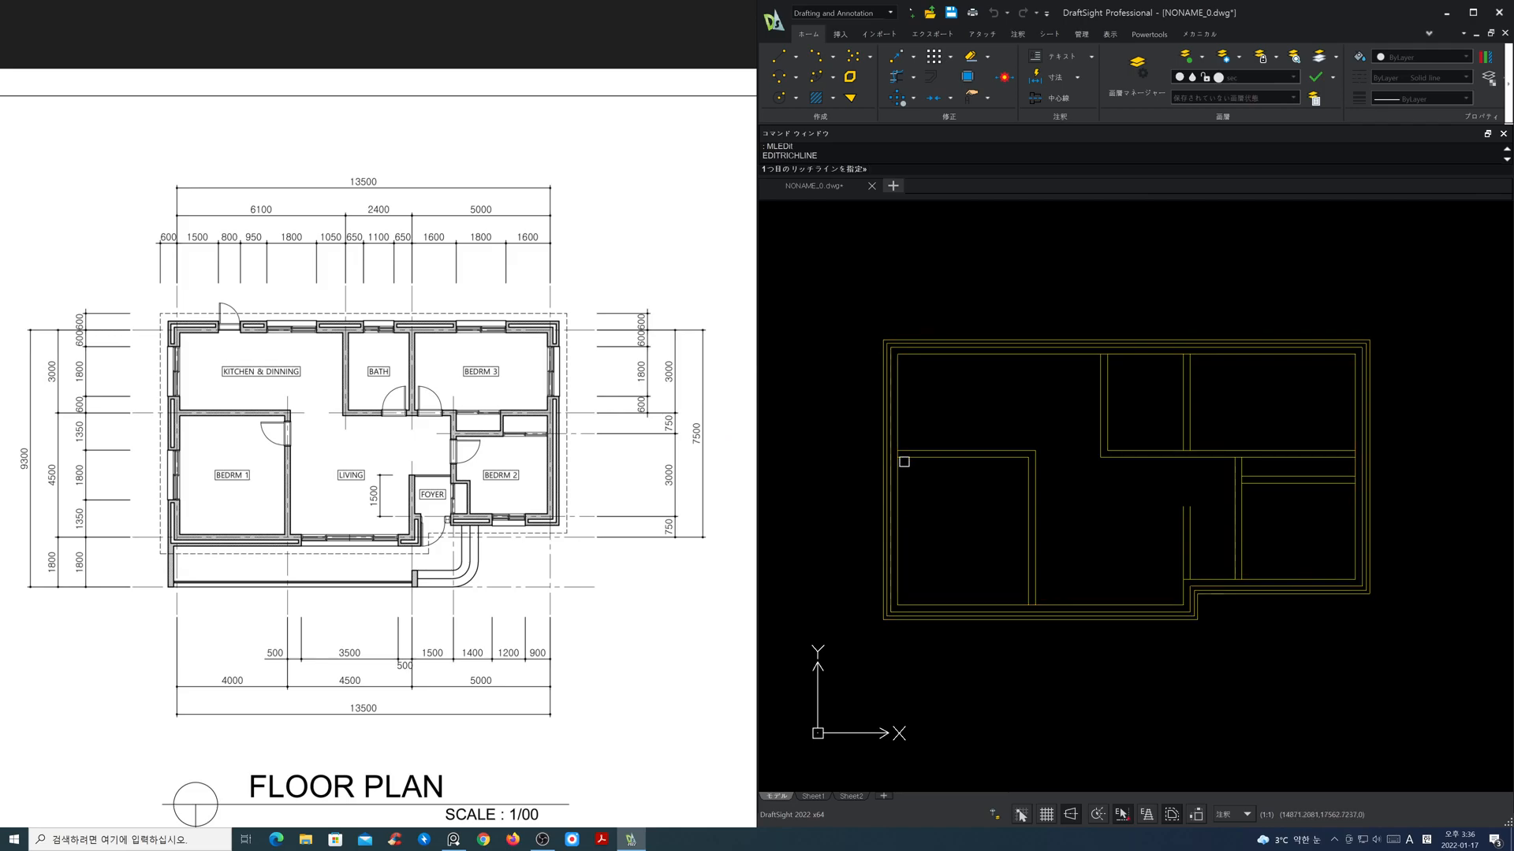
click(906, 449)
click(1012, 604)
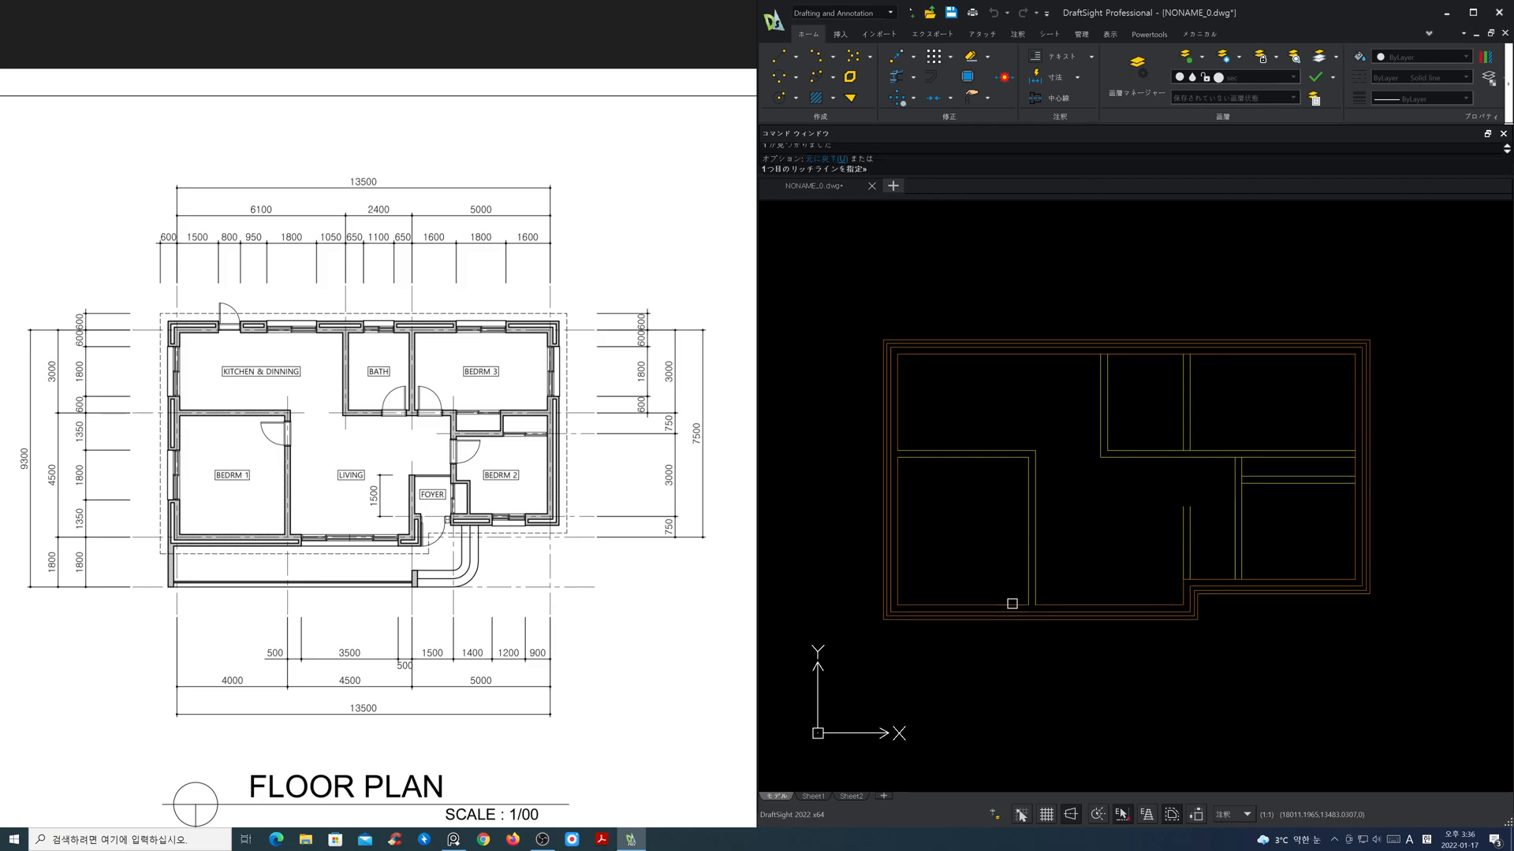
Step: Join the foyer wall, the bedroom 2 closet wall and bedroom 2's left wall to their adjoining walls as open T joints
click(1189, 563)
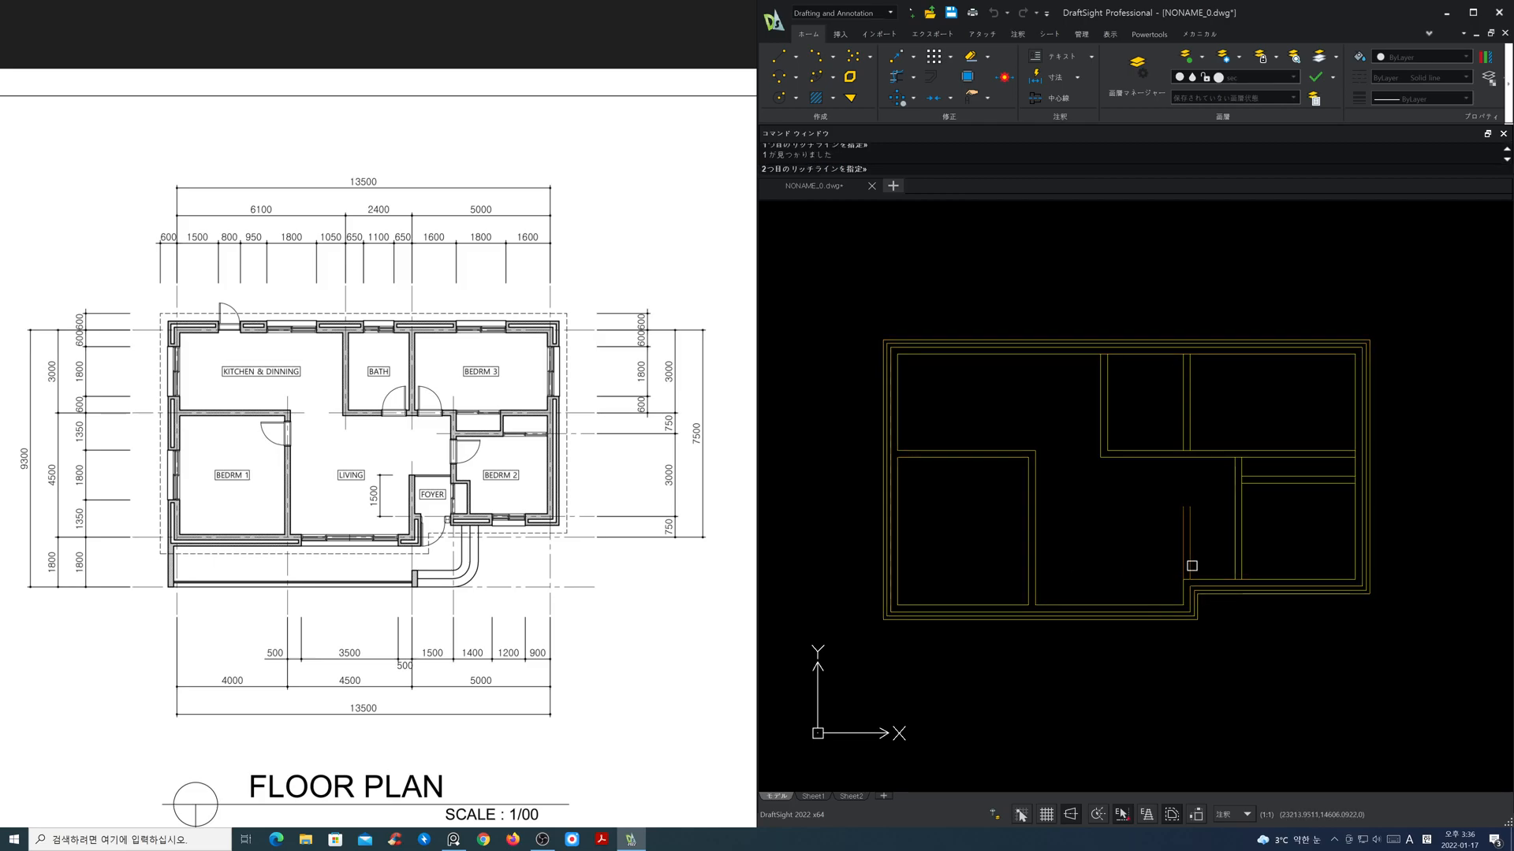
click(1220, 574)
click(1260, 480)
click(1237, 492)
click(1234, 485)
click(1206, 456)
Step: Join the walls on both sides of the bath to their adjoining walls as open T joints and finish editing the RichLines
click(1189, 442)
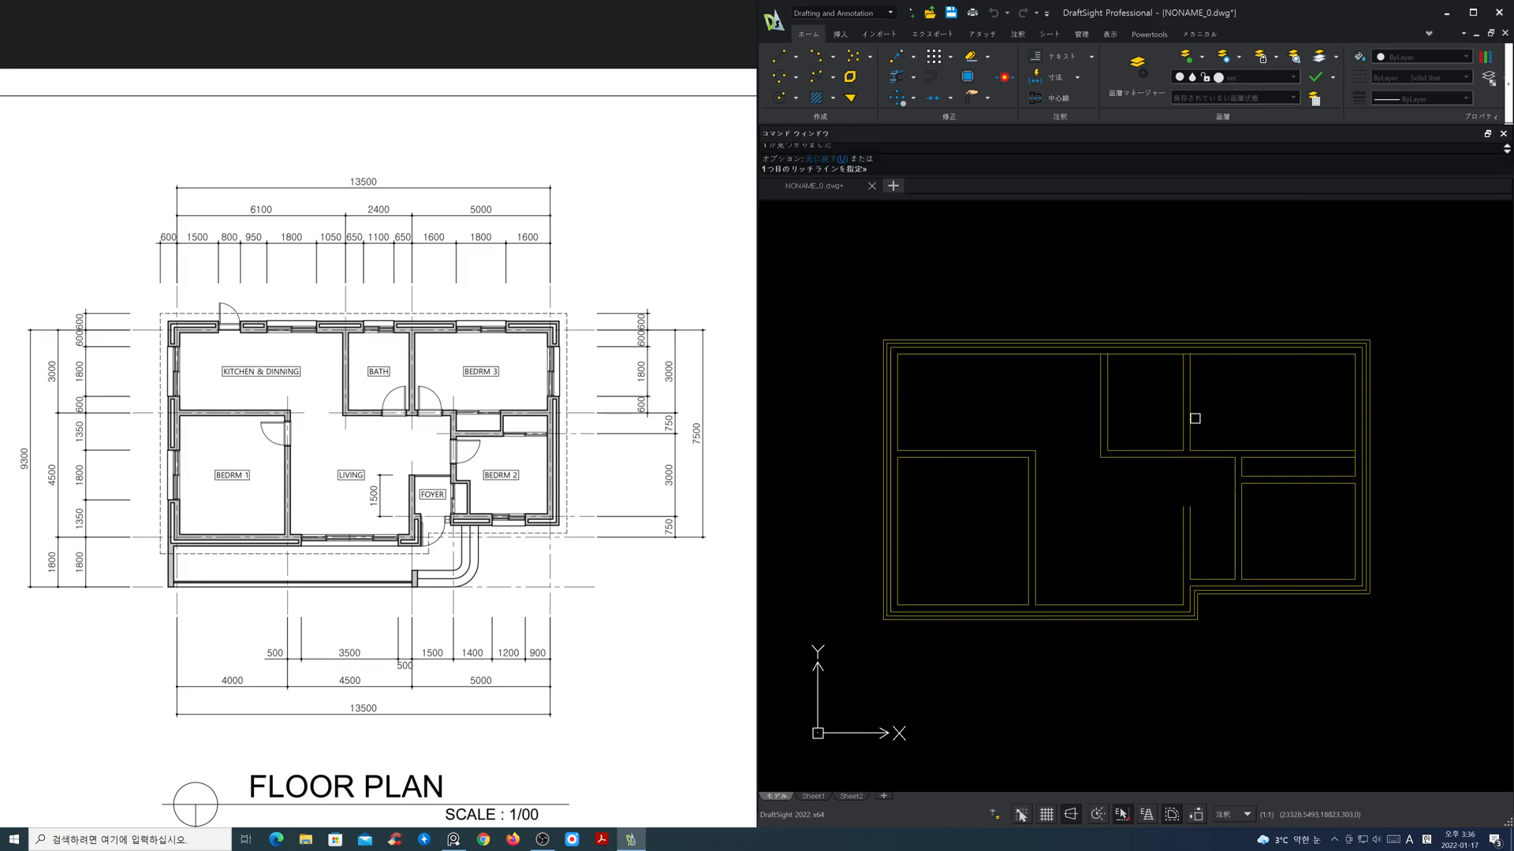
click(1202, 352)
click(1106, 362)
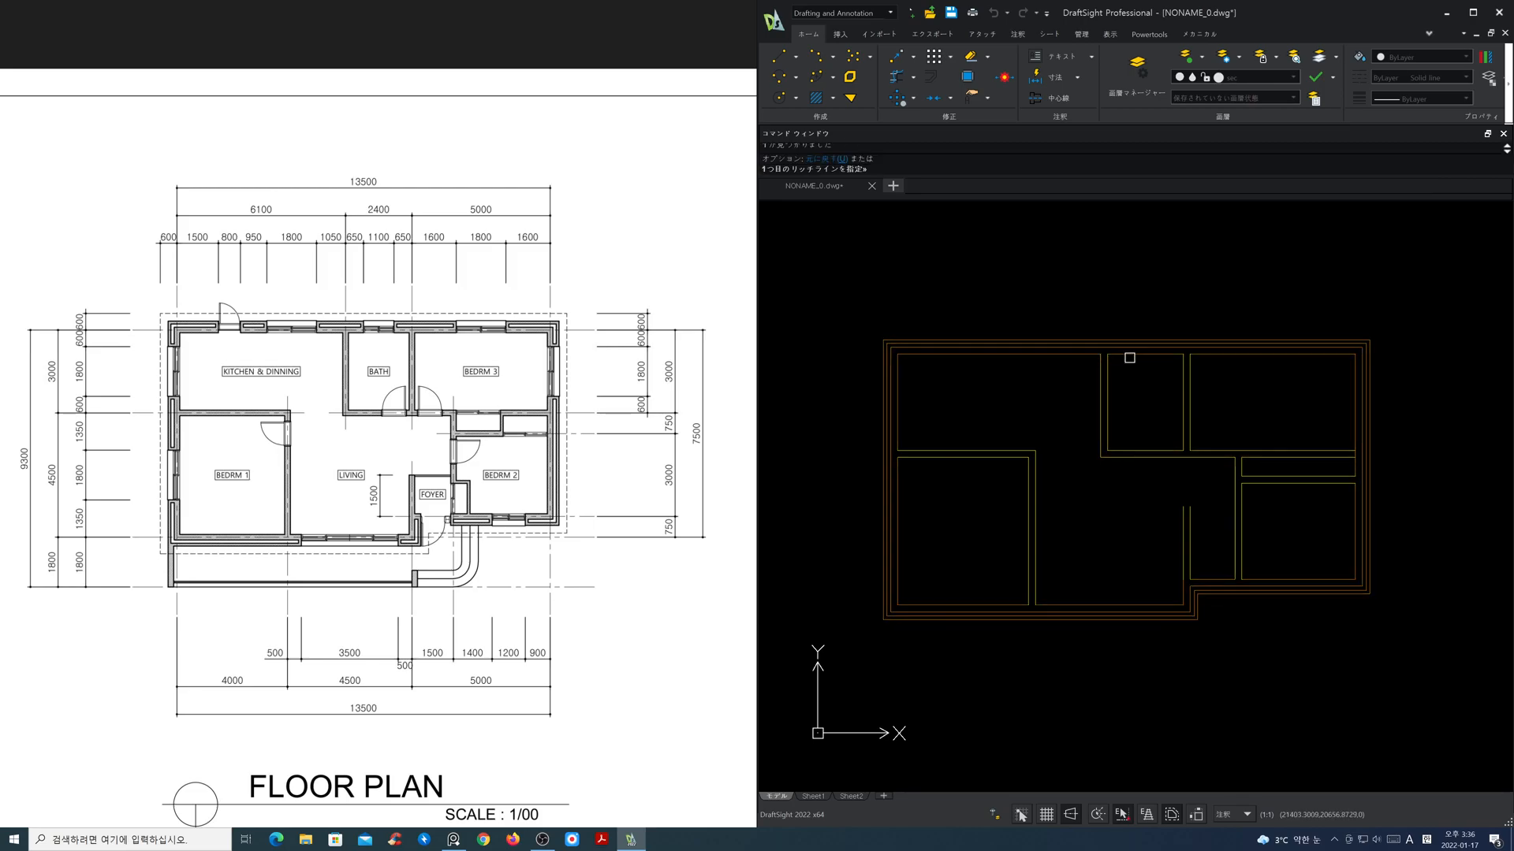
key(Escape)
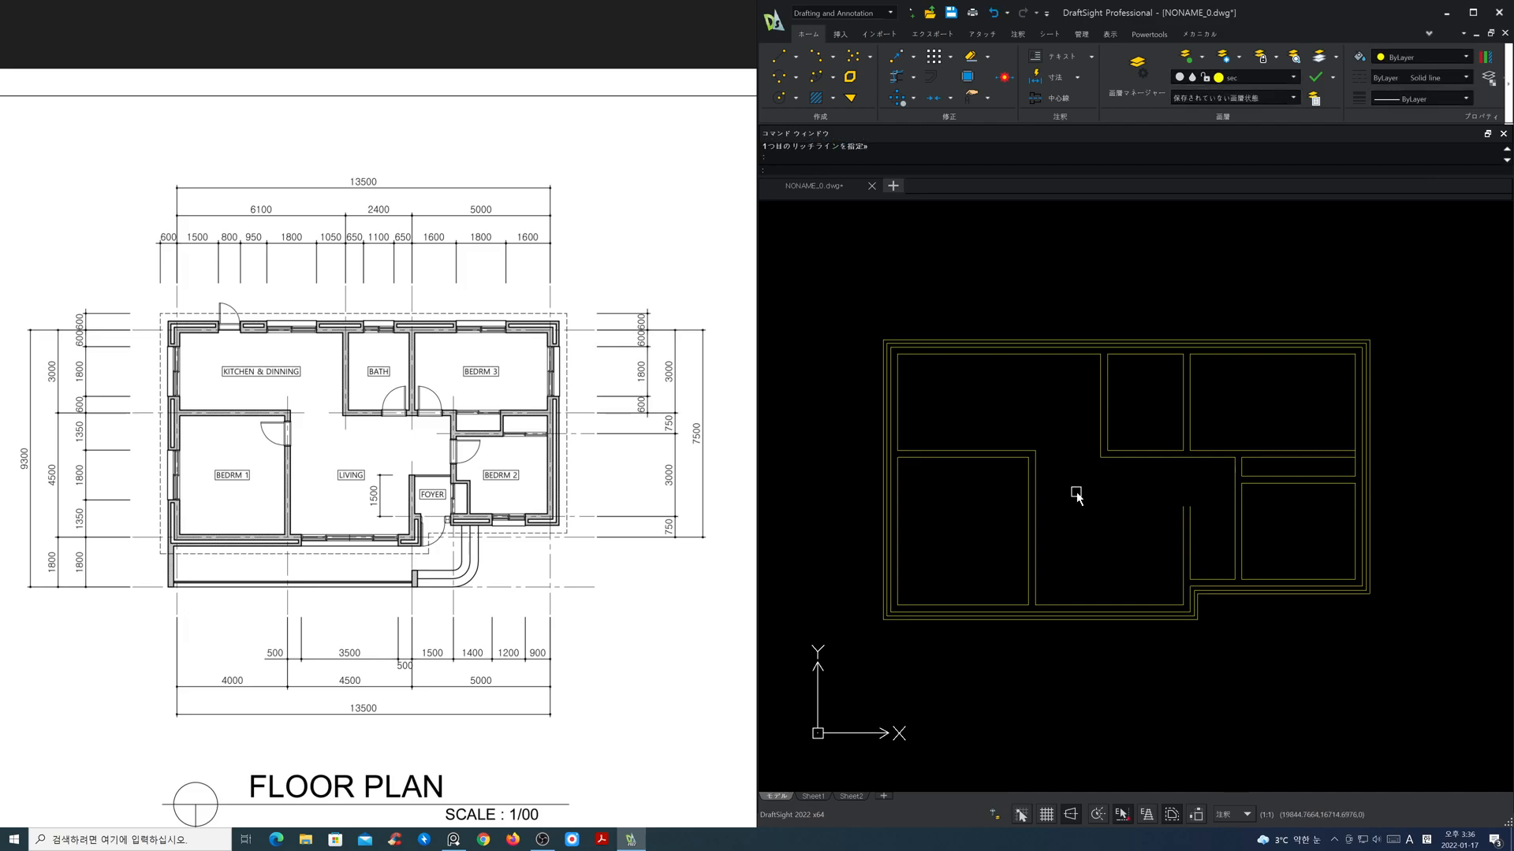
Step: Thaw the cen layer to show the centre lines and freeze it again
click(1256, 79)
click(1179, 105)
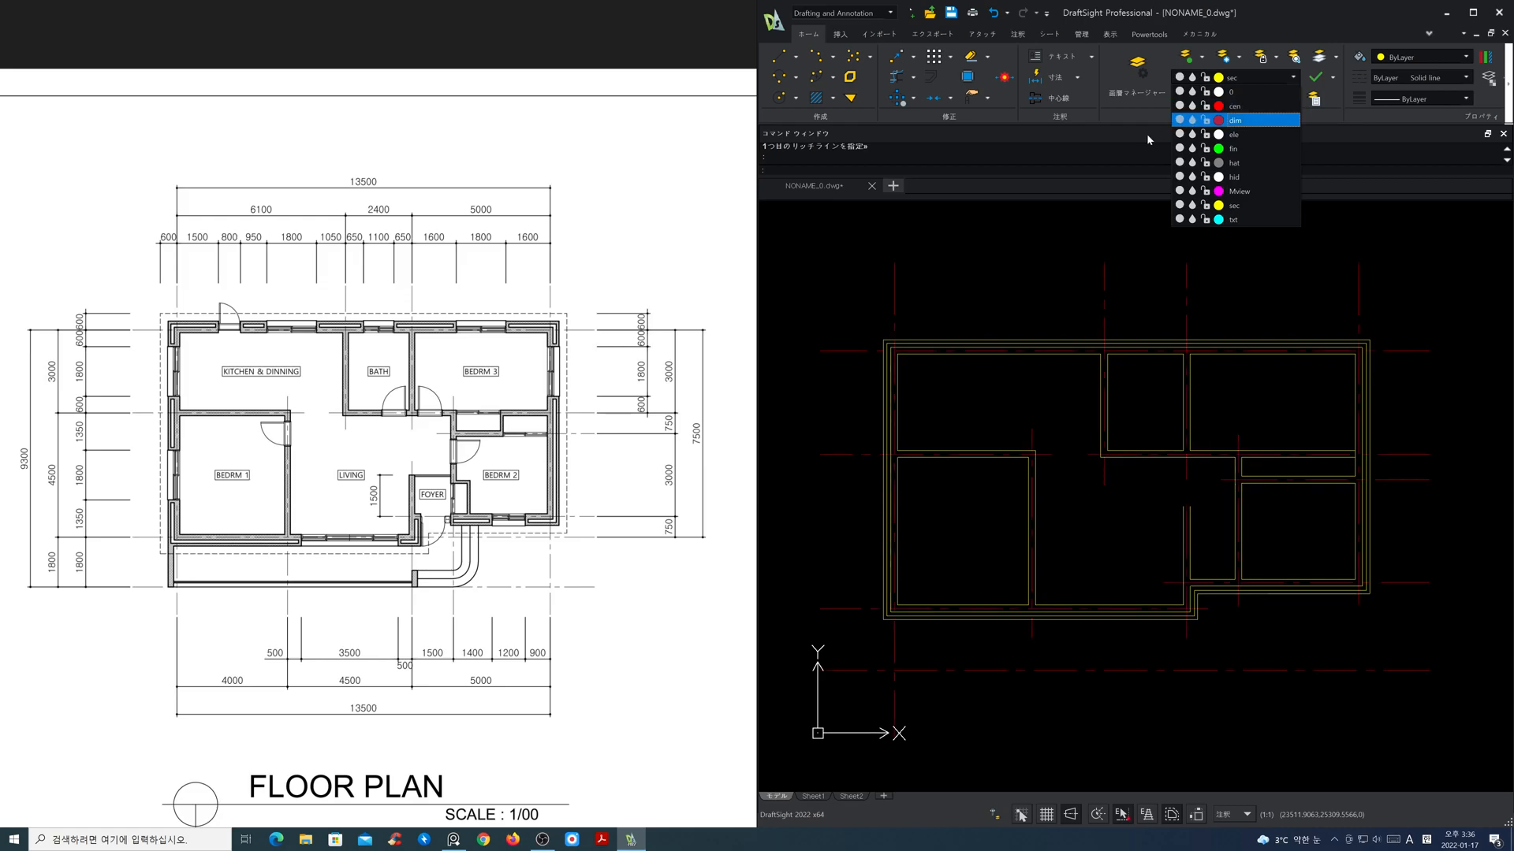
click(1001, 249)
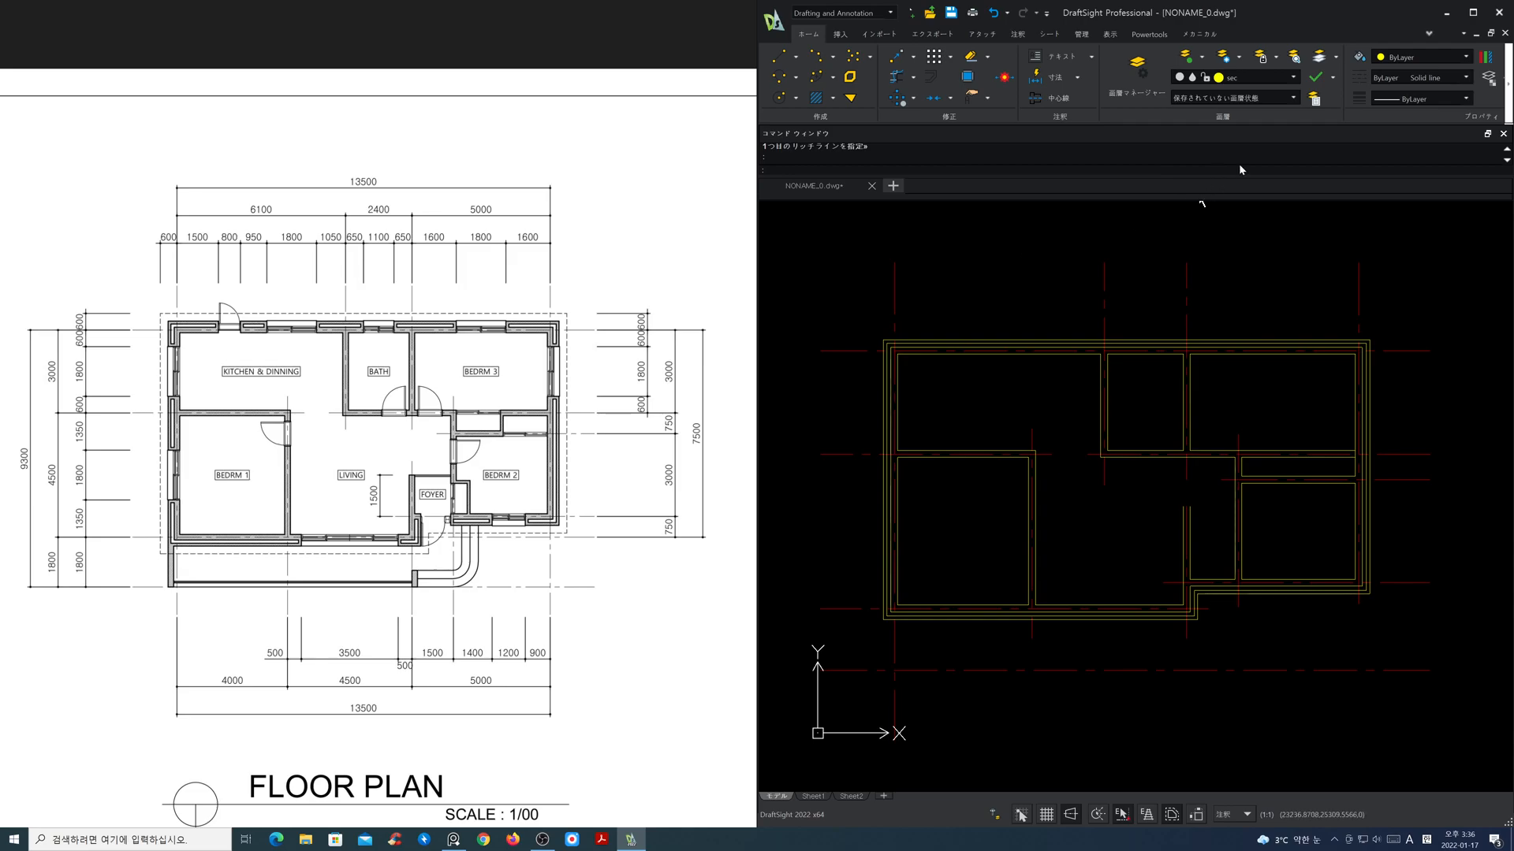
click(1266, 78)
click(1192, 105)
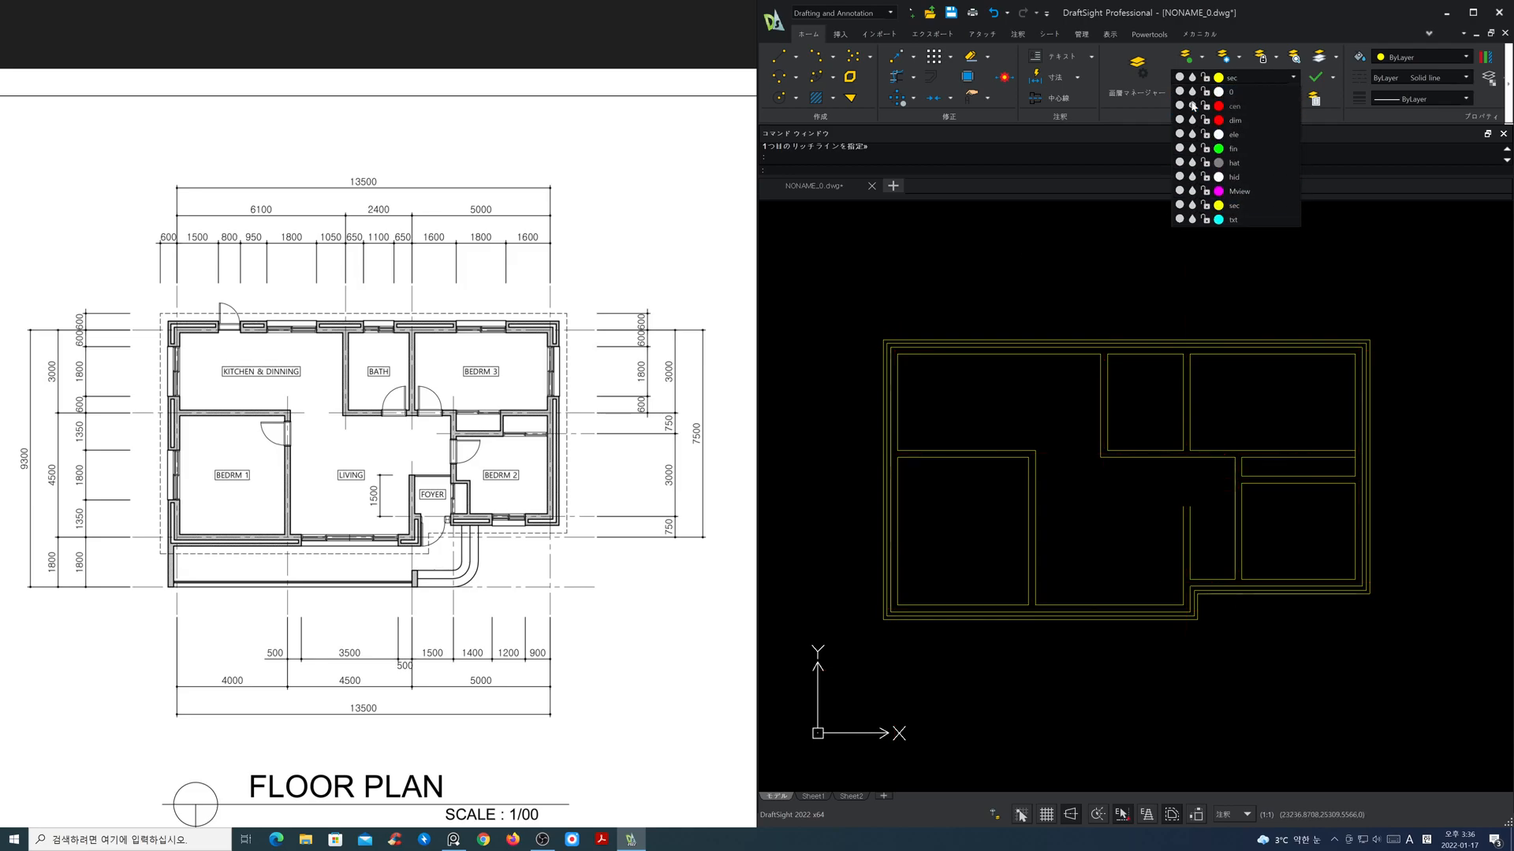
click(1187, 237)
Step: Explode all the wall RichLines into separate lines
text(x)
key(Return)
click(1434, 634)
click(863, 327)
key(Return)
Step: Thaw the cen layer
click(1243, 82)
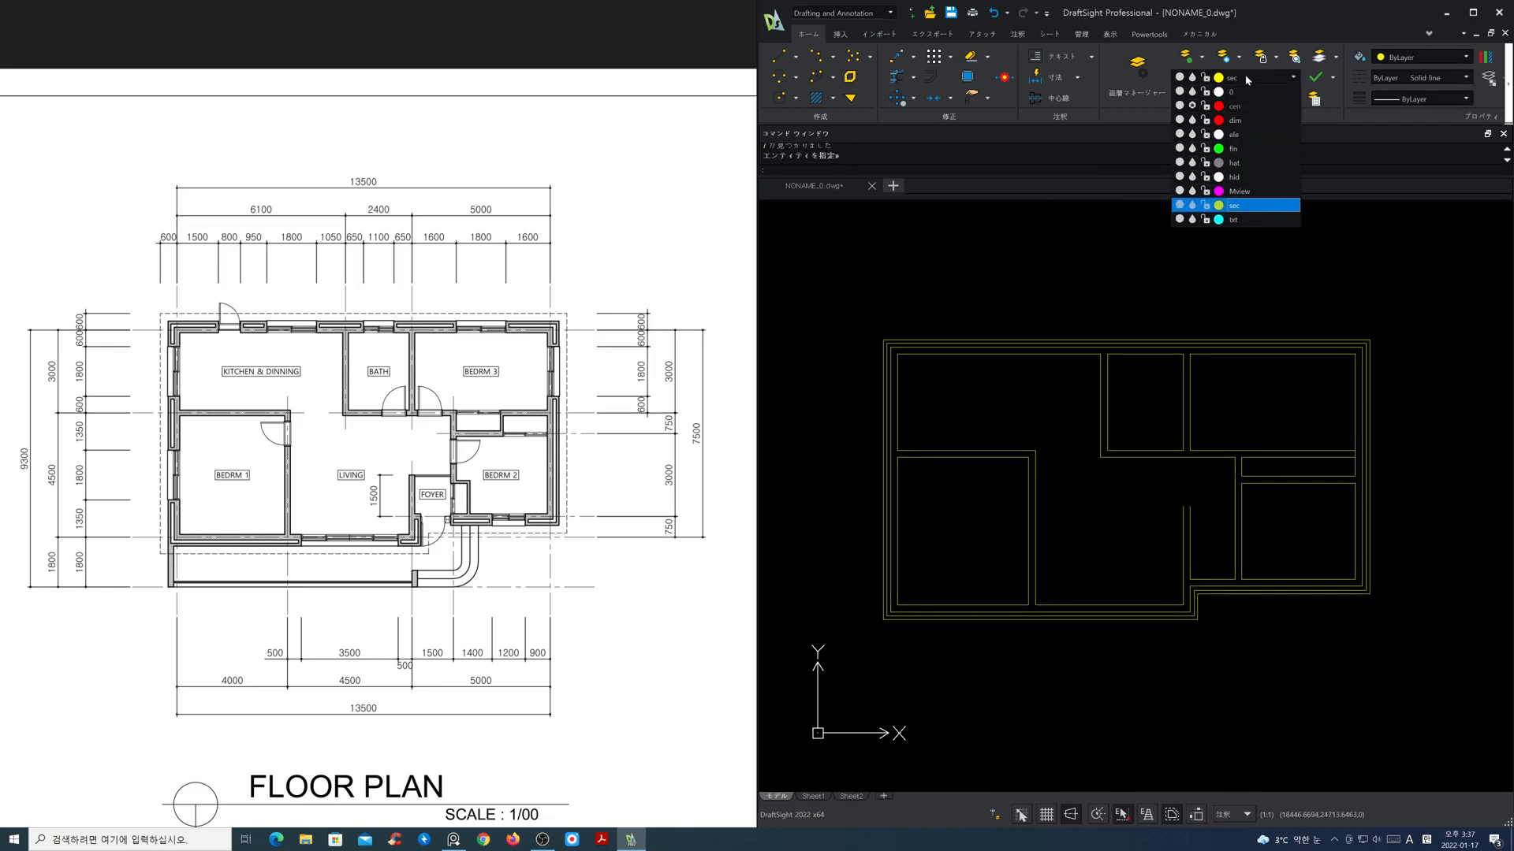
click(1192, 106)
click(1168, 195)
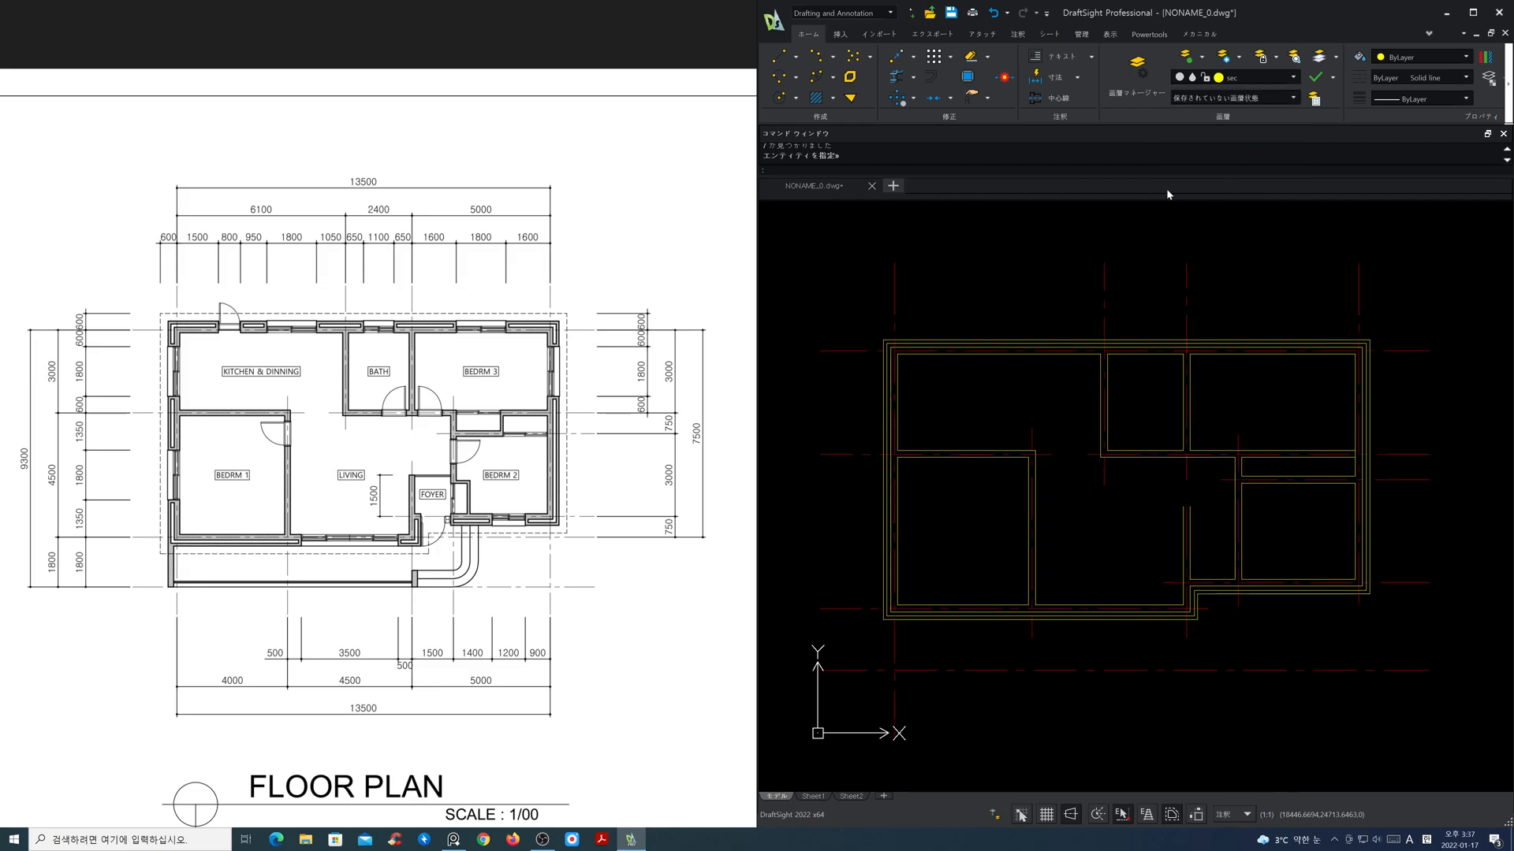
Step: Set Offset to create copies on the active layer and offset the leftmost vertical centre line 1500 toward the kitchen's interior
middle_drag(1085, 311, 1082, 403)
scroll(1080, 403, up, 2)
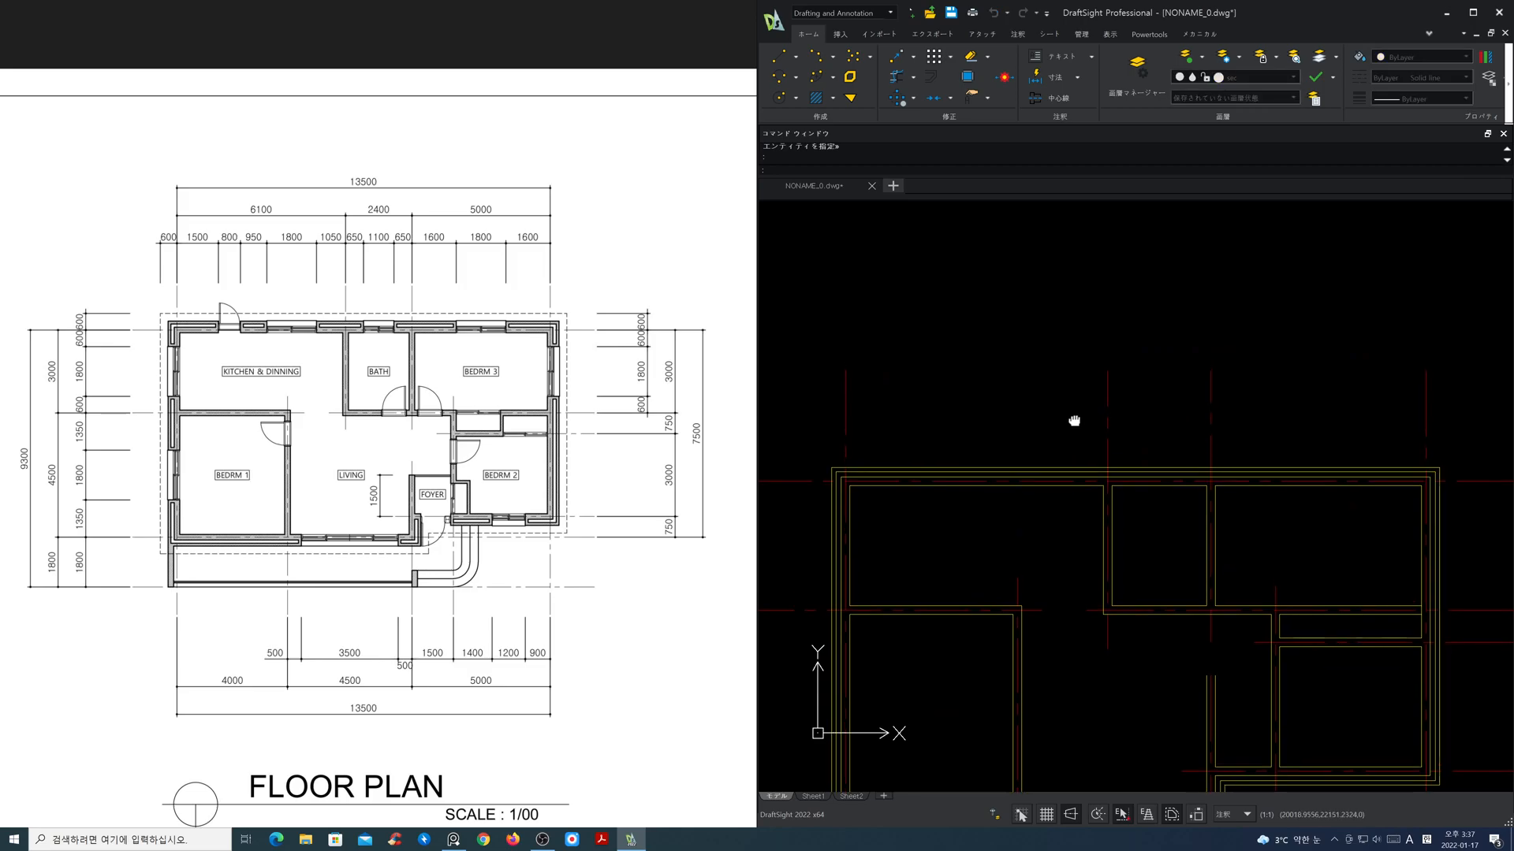
text(o)
key(Return)
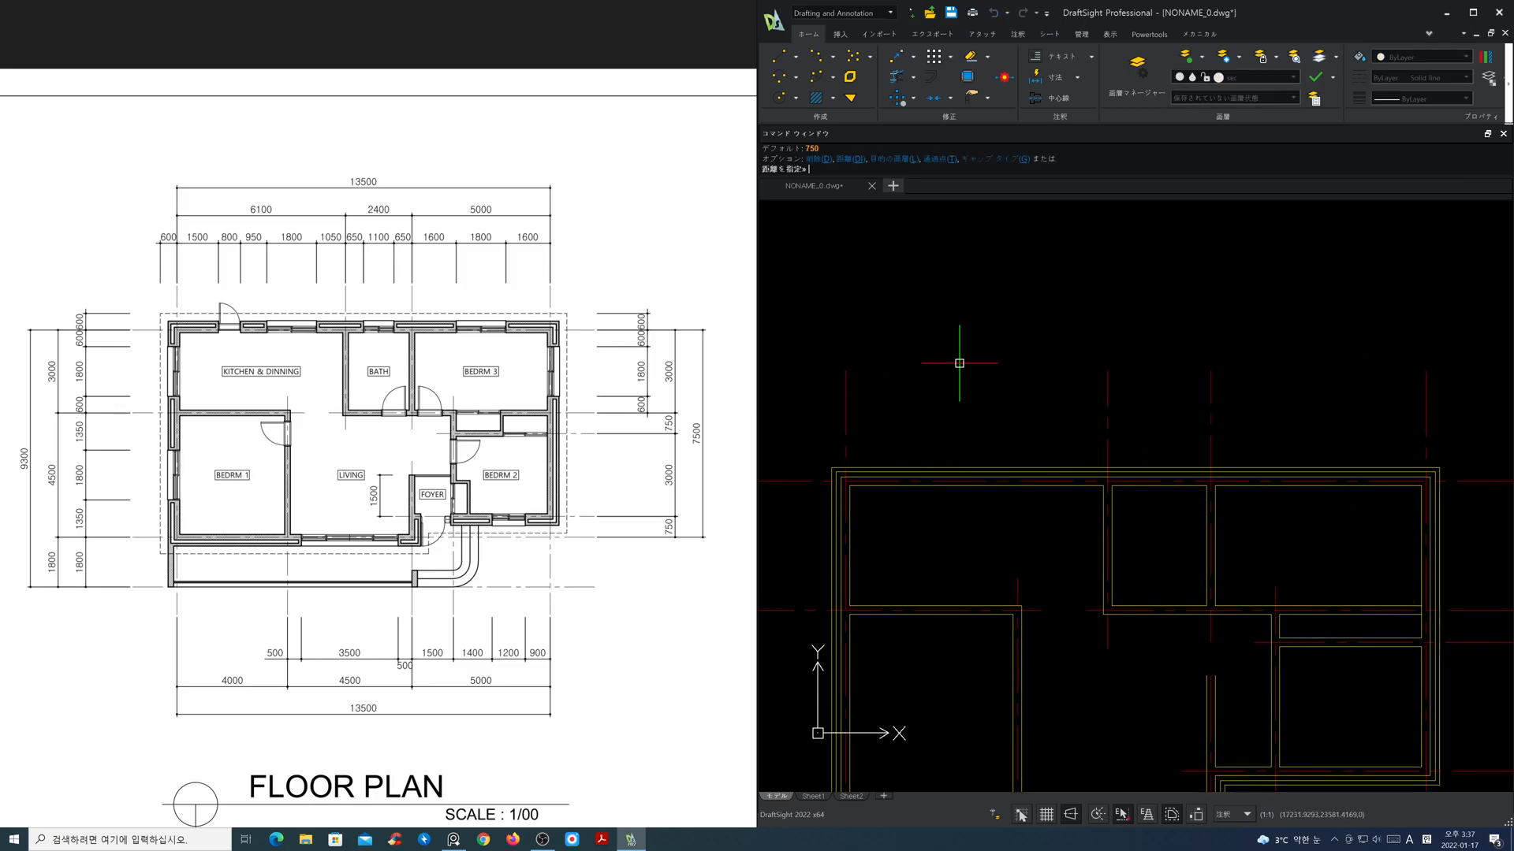
text(l)
key(Return)
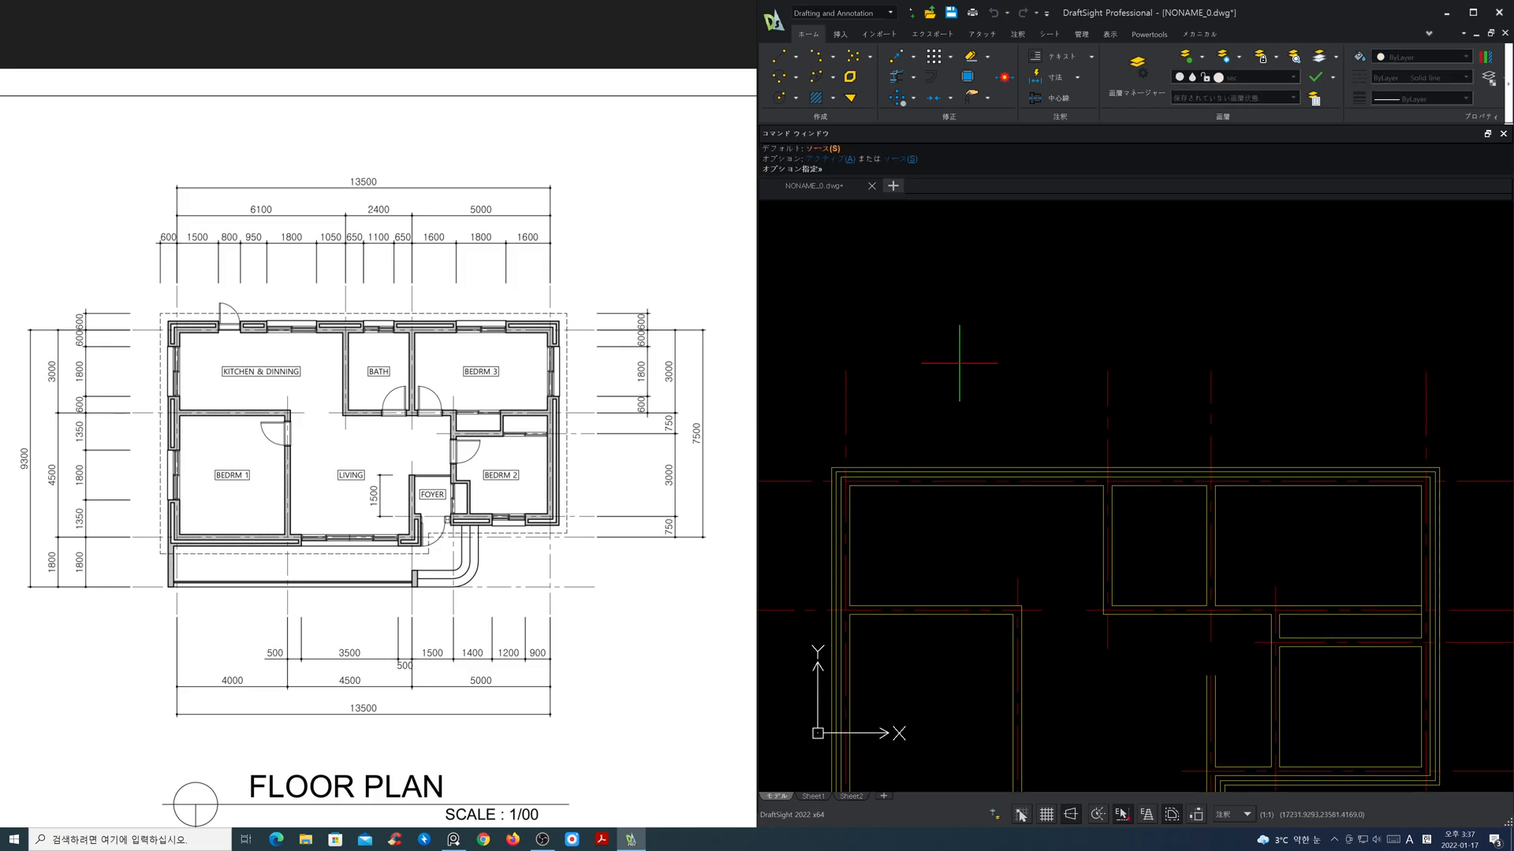
key(Return)
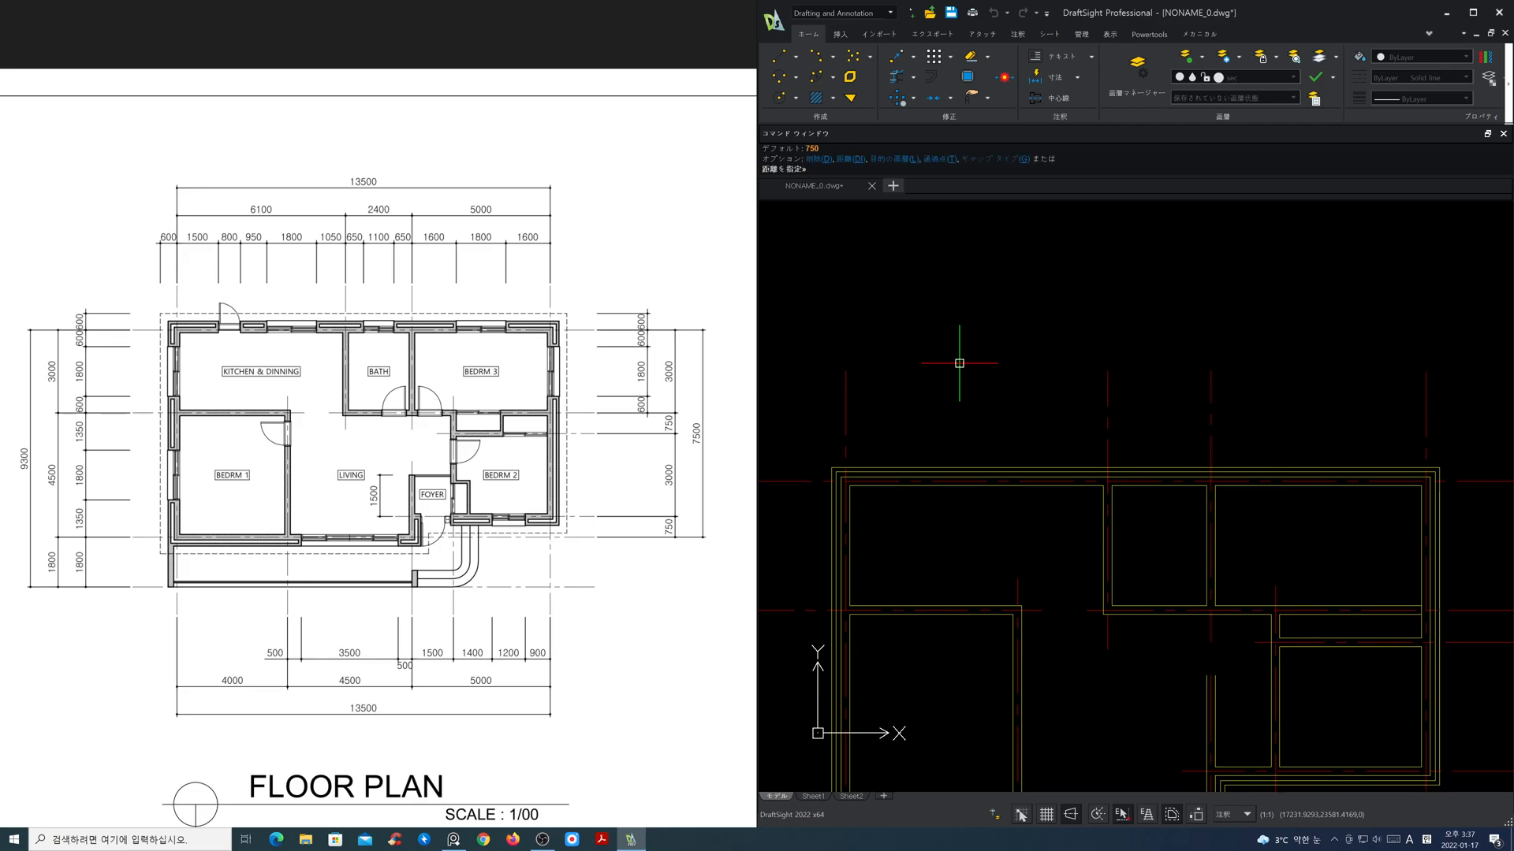
key(Return)
click(846, 388)
click(921, 393)
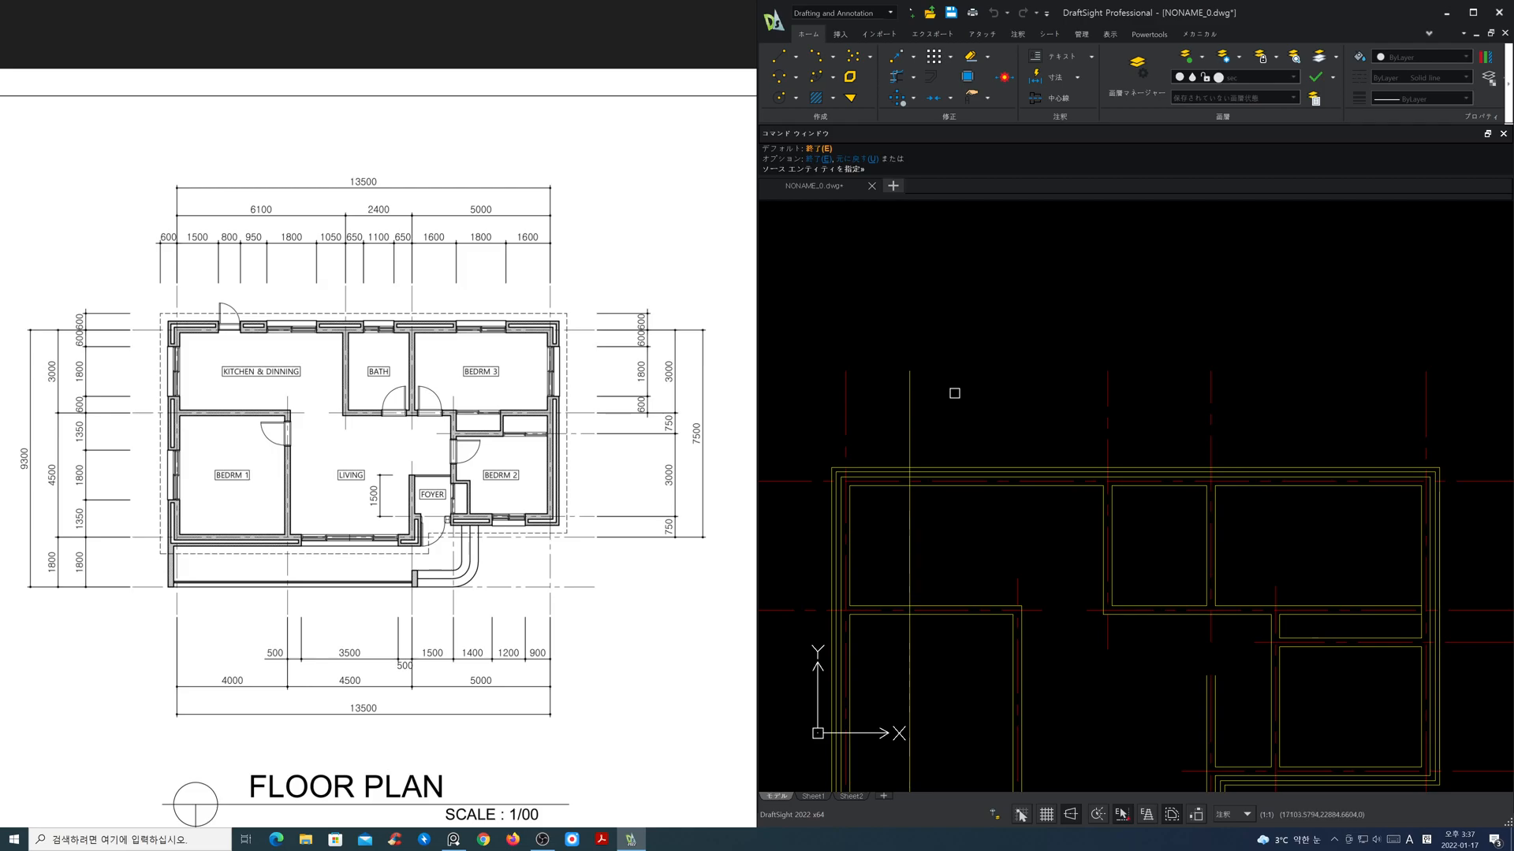
key(Return)
key(Return)
Step: Offset the new kitchen opening line 800 to the right for the other side of the door
text(800)
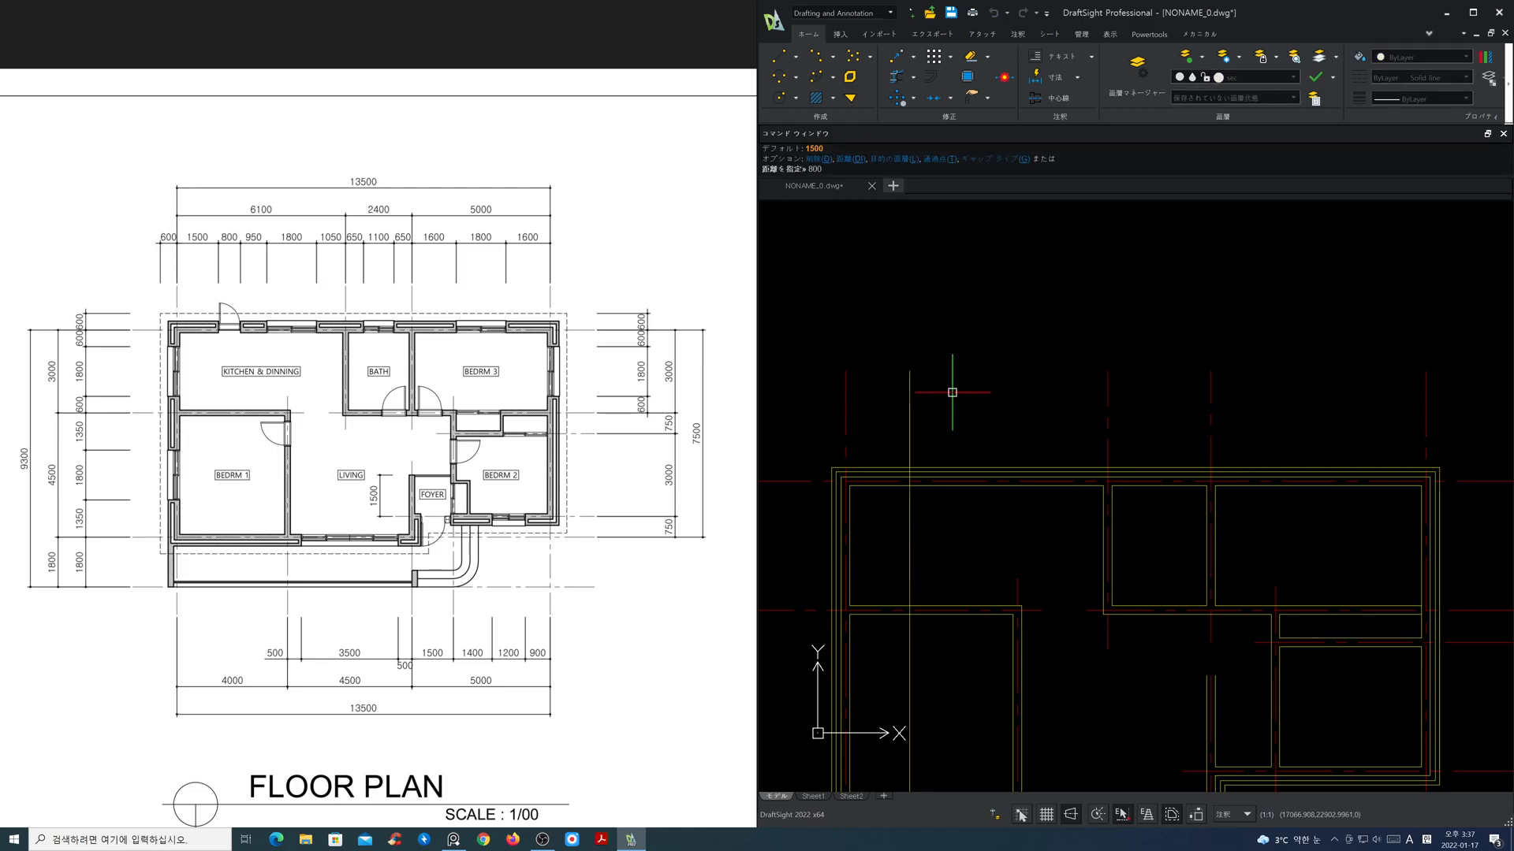
text(0)
key(Return)
click(909, 403)
click(979, 409)
key(Return)
key(Return)
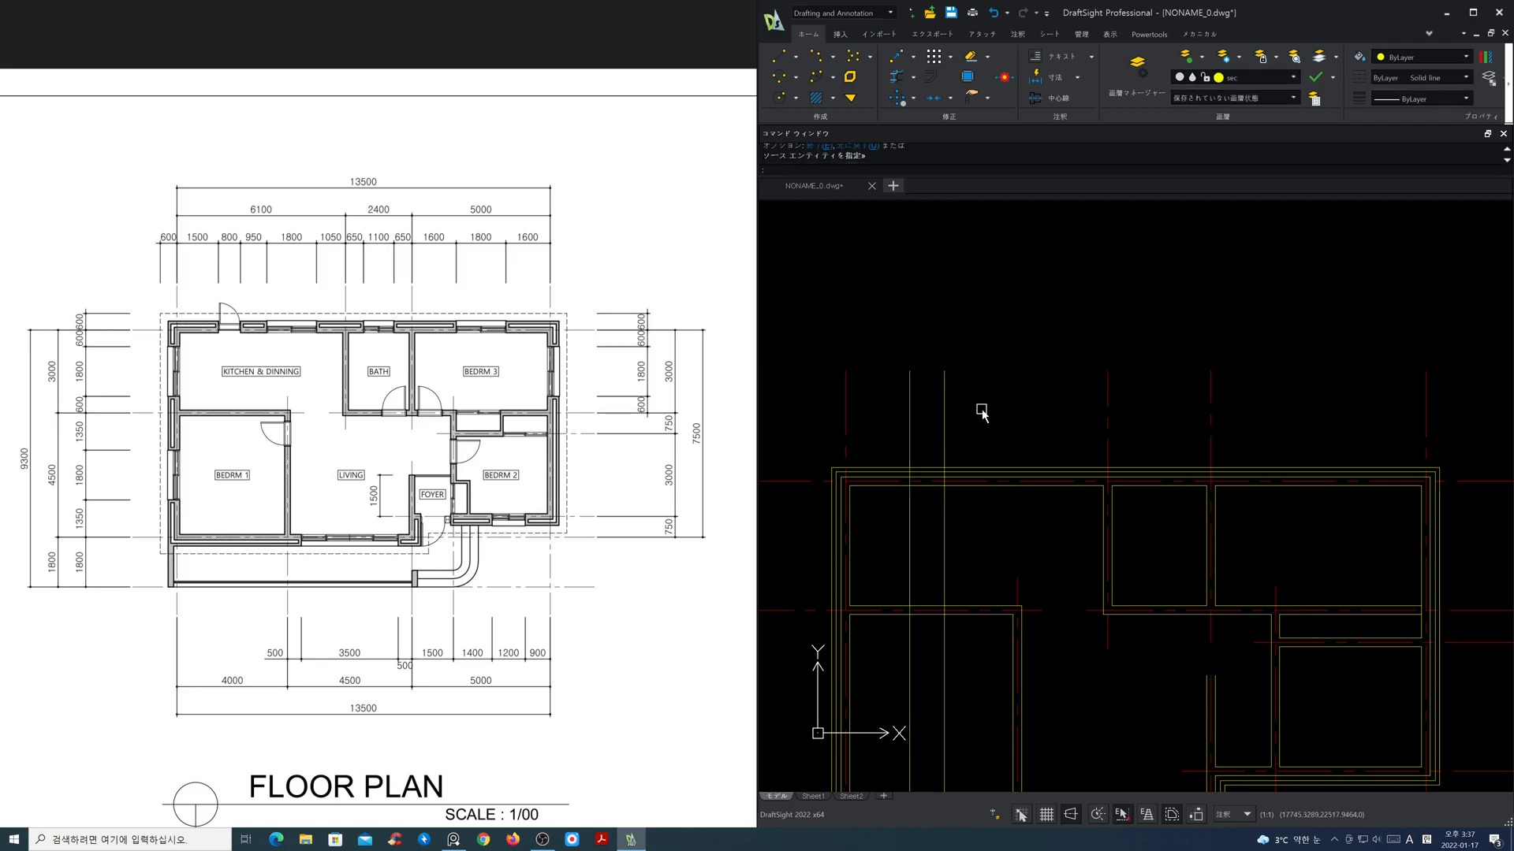
Step: Offset the kitchen door's right-hand line 950 to the right to mark the start of the window
text(95)
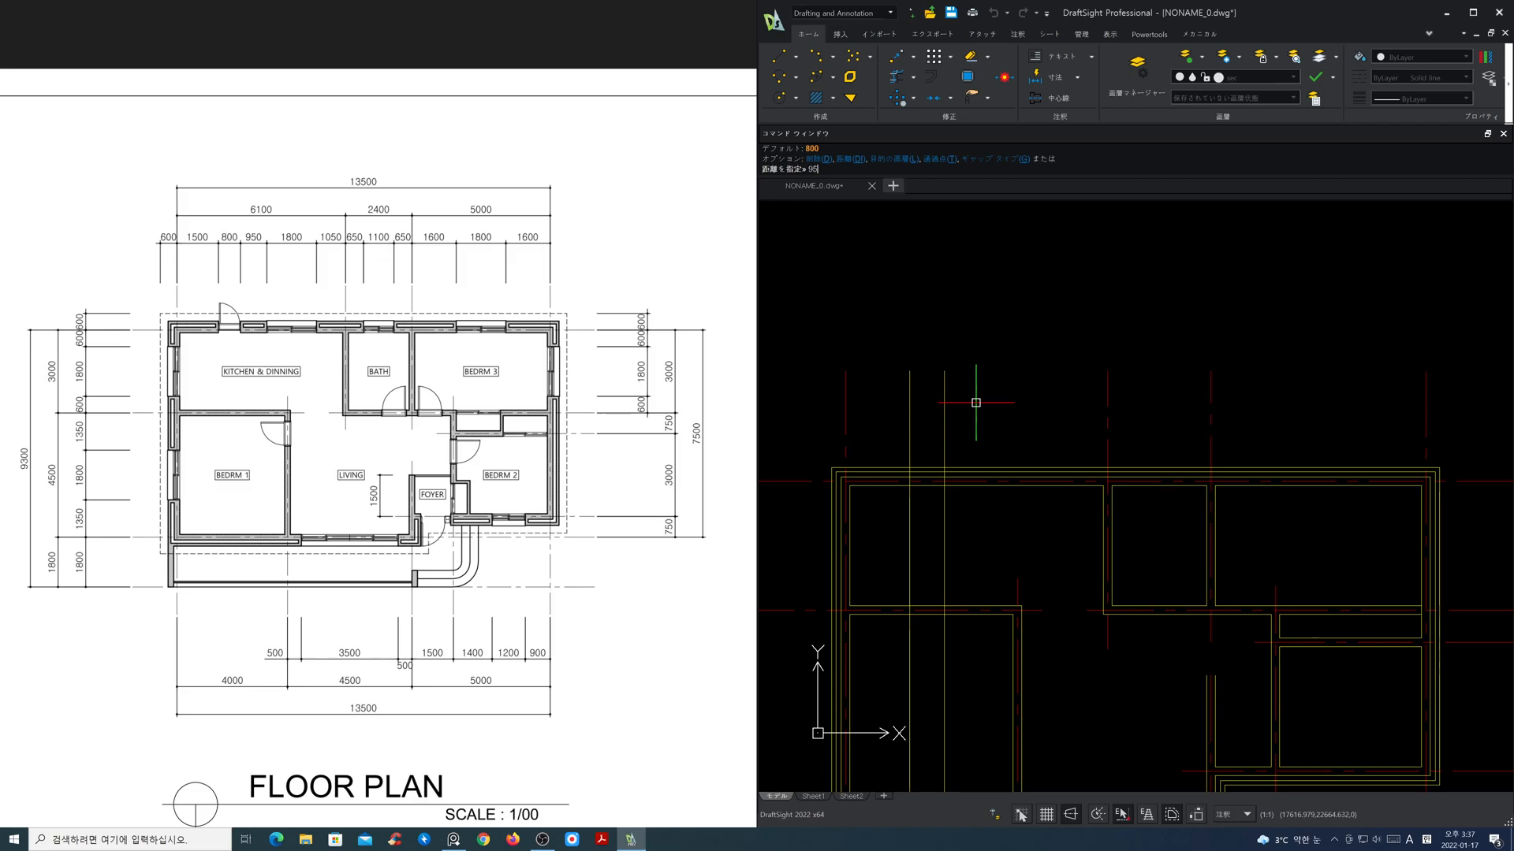
key(Return)
click(944, 414)
click(1012, 408)
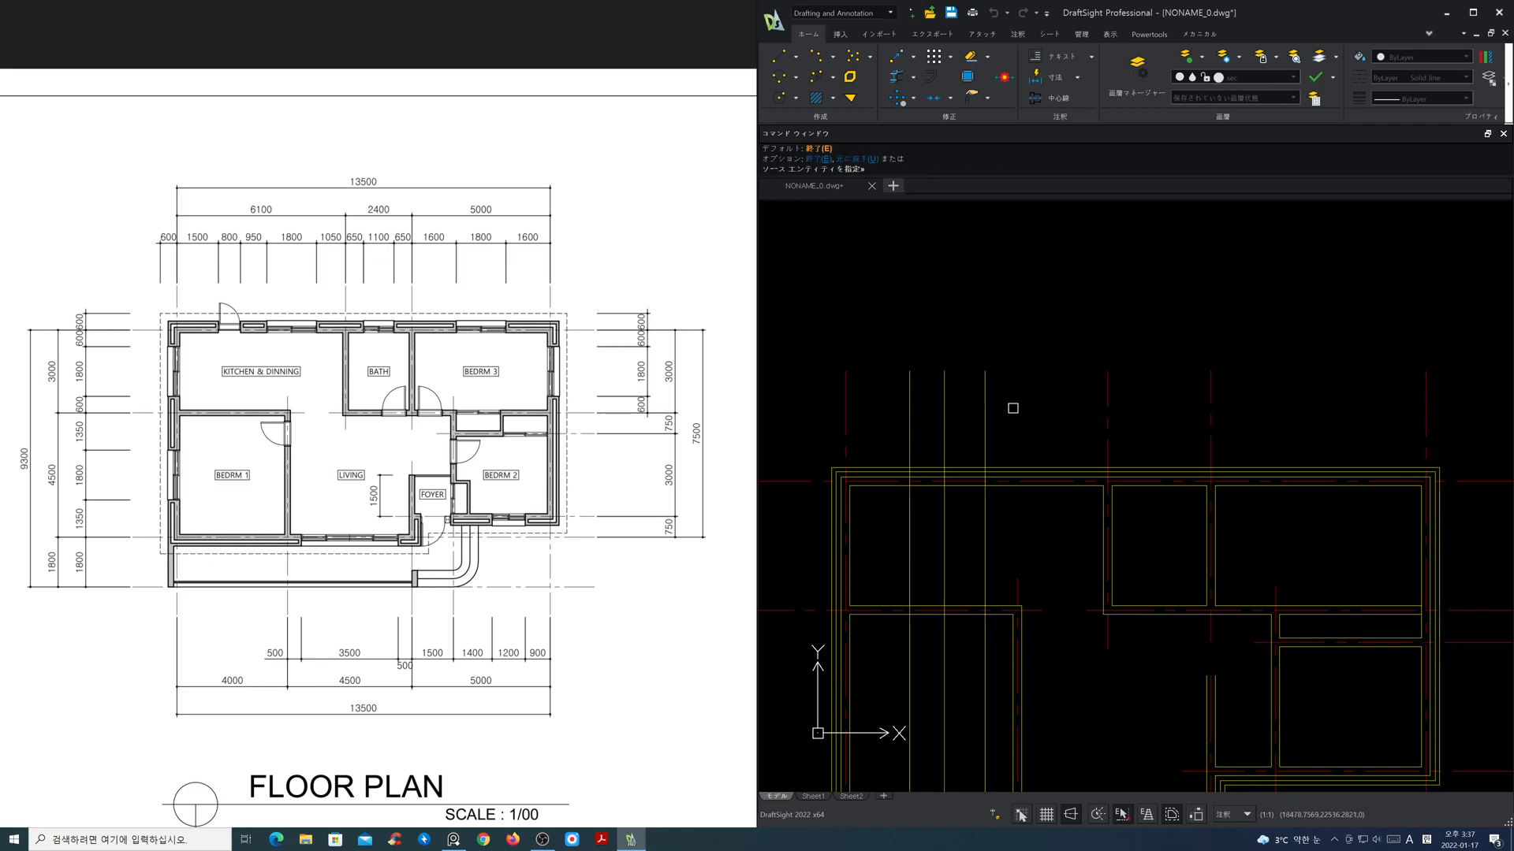
key(Return)
key(Return)
Step: Offset the kitchen window's first line 1800 to the right to mark the window's far side
text(1800)
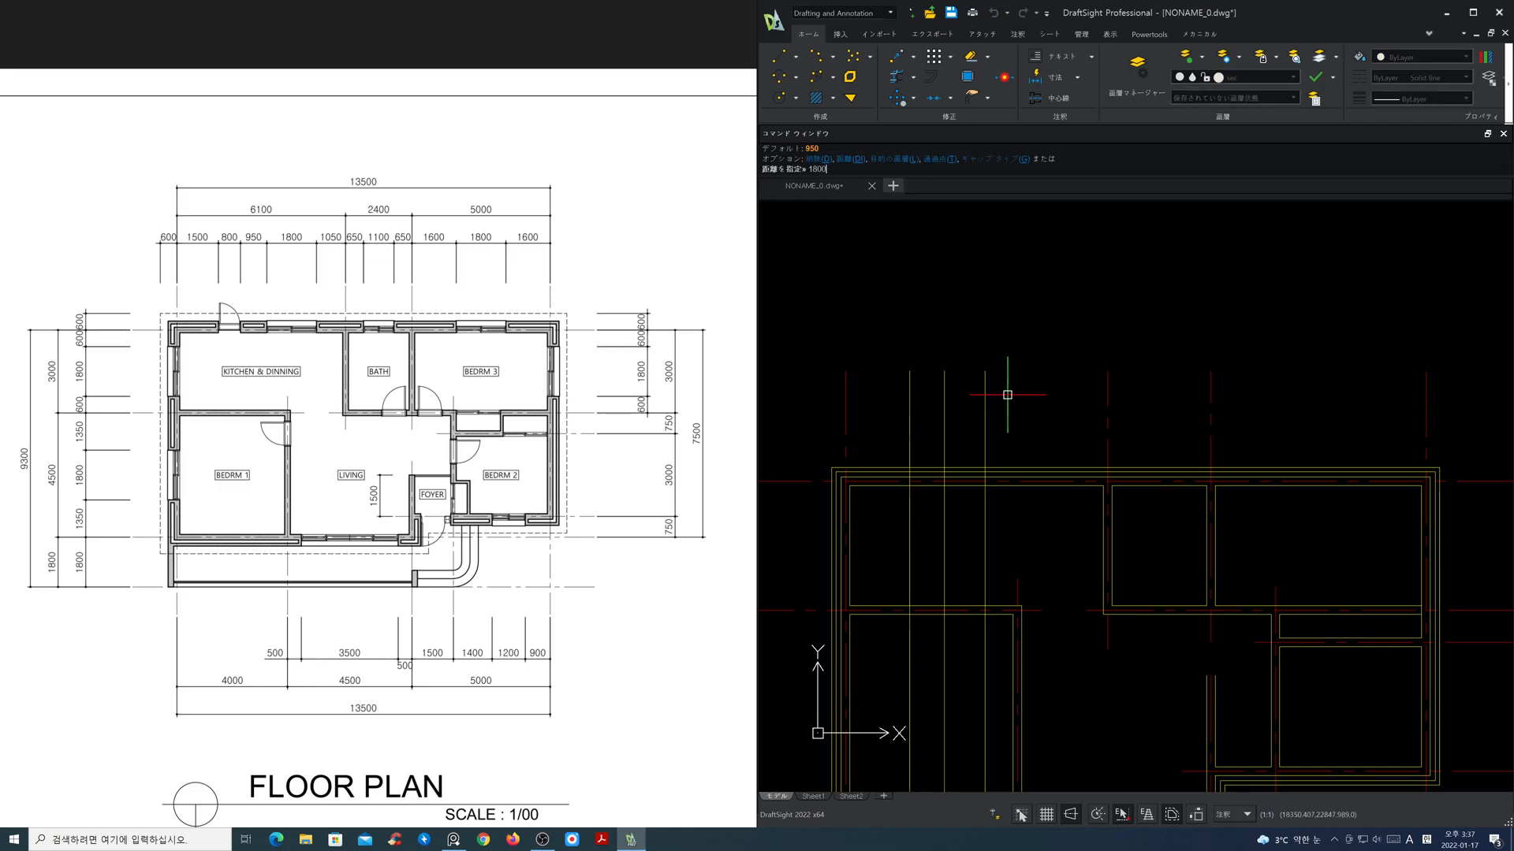
key(Return)
click(986, 402)
click(1046, 409)
key(Return)
Step: Offset the vertical centre lines on both sides of the bath 650 inward for the bath window
key(Return)
text(650)
key(Return)
click(1108, 402)
click(1196, 406)
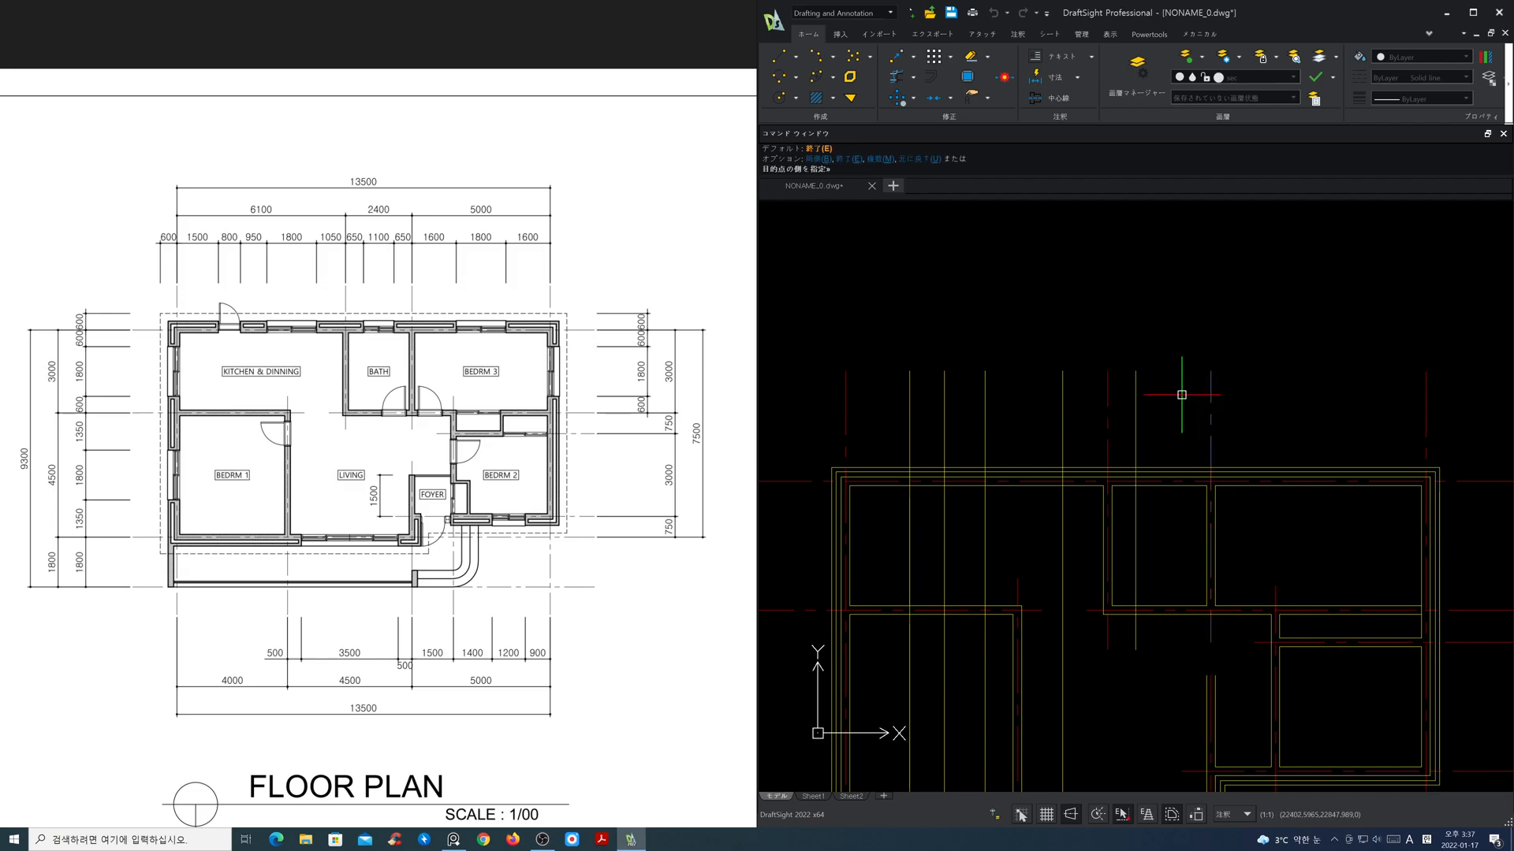
key(Return)
Step: Offset the vertical centre lines on both sides of Bedroom 3 inward by 1600 for its upper window
key(Return)
text(1600)
key(Return)
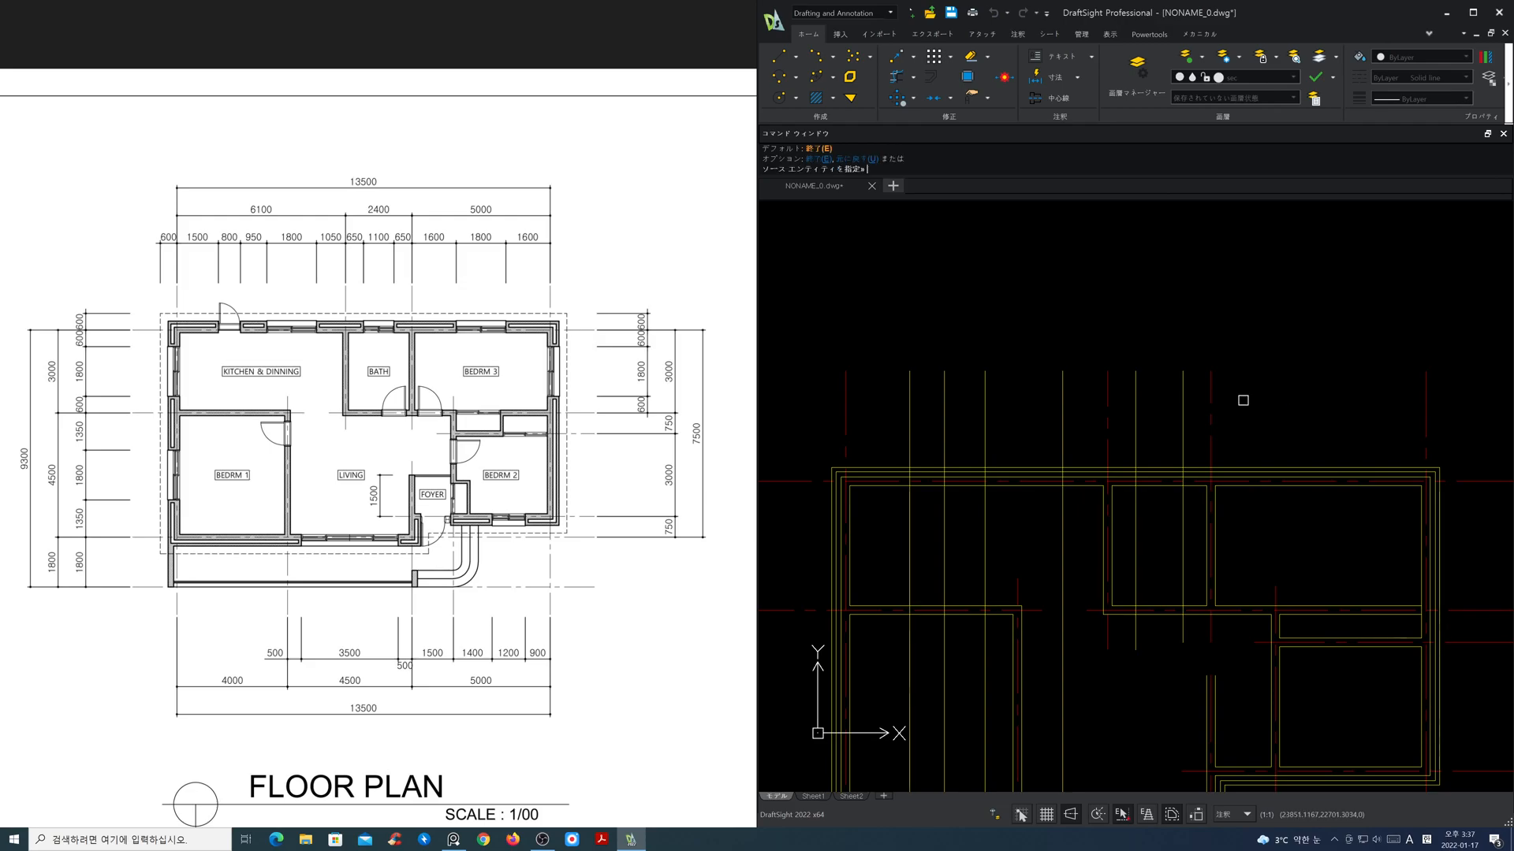
click(1210, 393)
click(1234, 396)
click(1425, 394)
click(1399, 395)
Step: Trim the kitchen, bath and Bedroom 3 opening lines back to the inner face of the upper exterior wall
key(Return)
text(tr)
key(Return)
click(1322, 488)
click(1160, 487)
key(Return)
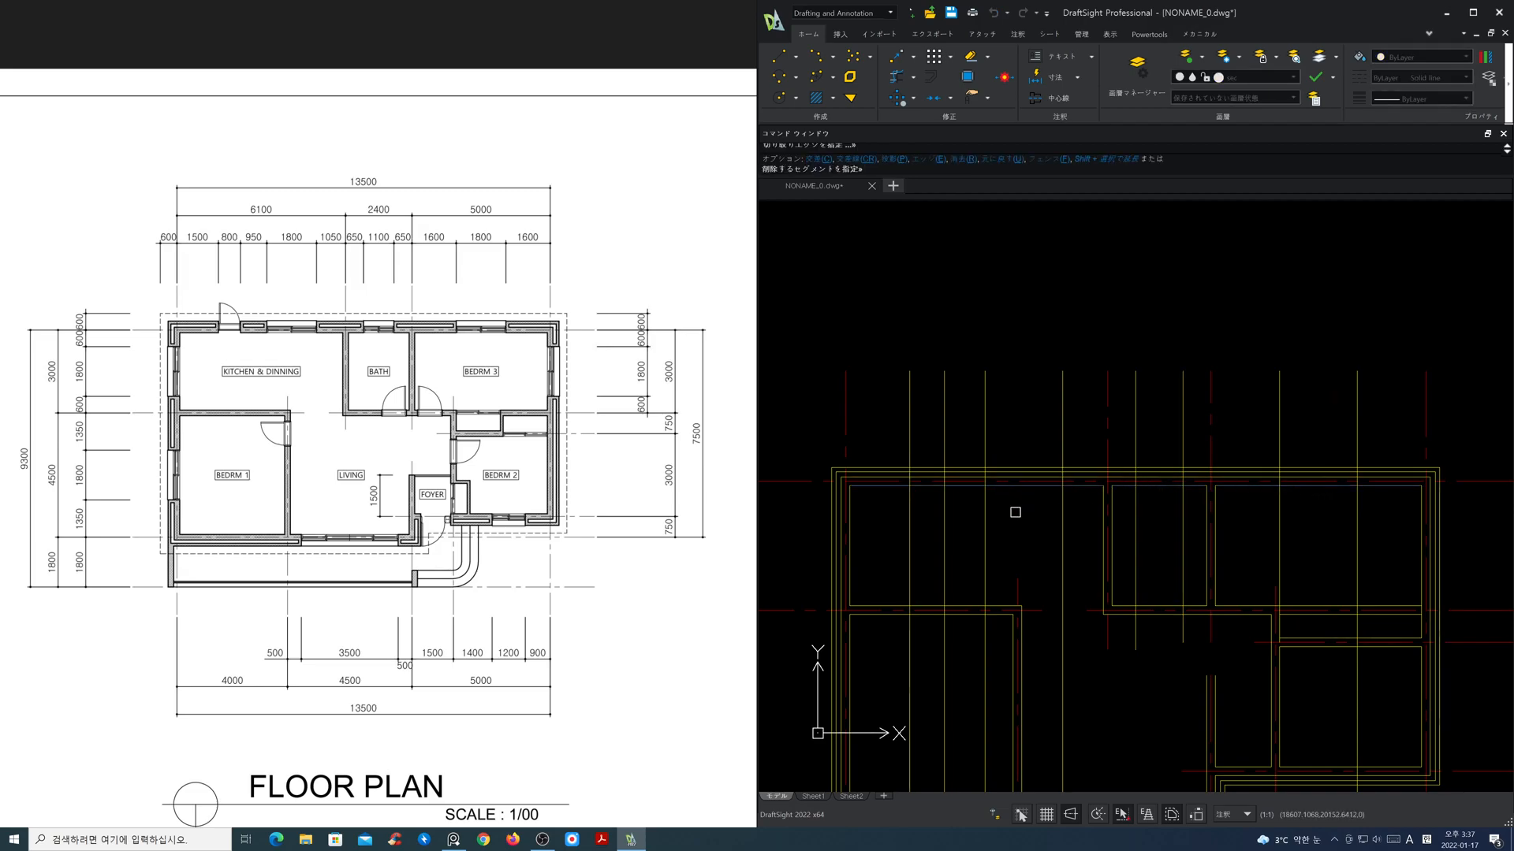
click(882, 513)
click(1049, 552)
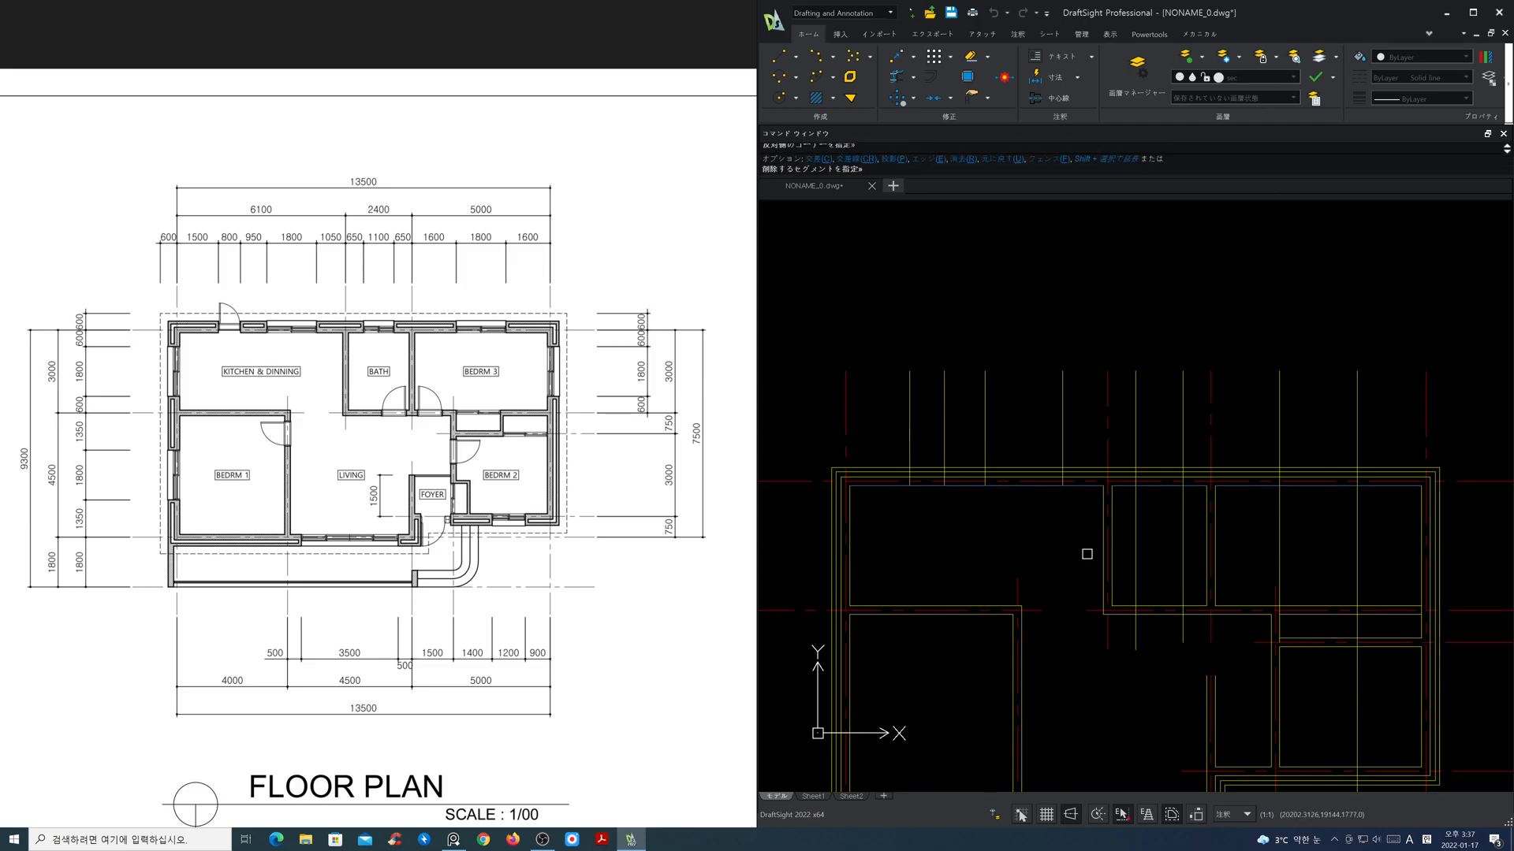
click(1129, 534)
click(1201, 556)
click(1255, 536)
click(1340, 548)
key(Return)
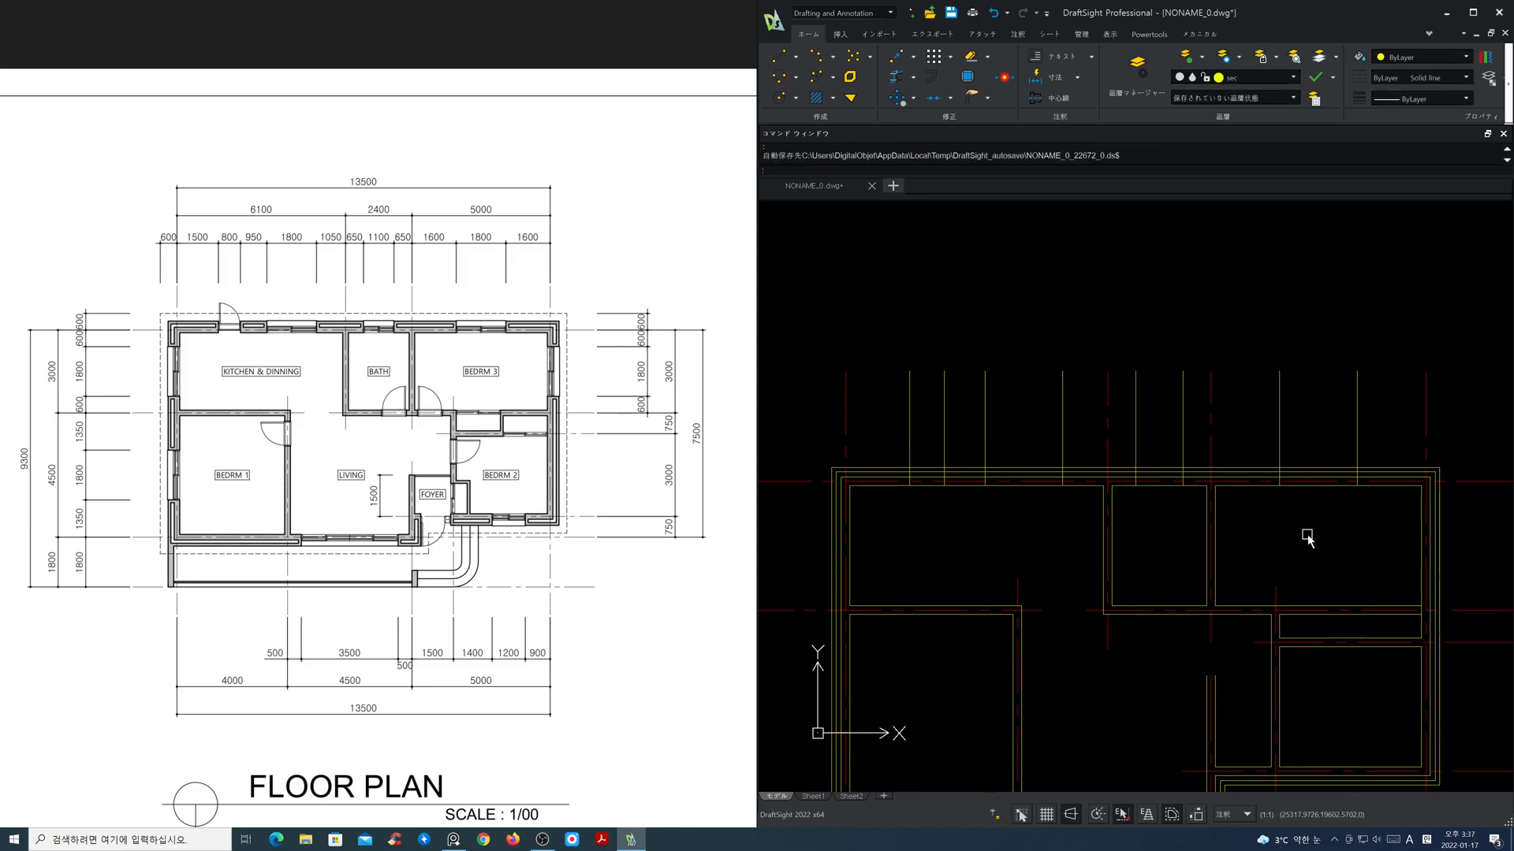
Step: Offset the horizontal centre lines above and below Bedroom 3 inward by 600 for its right-side window
scroll(1261, 524, down, 2)
mouse_move(1290, 541)
middle_down()
mouse_move(1041, 475)
mouse_move(1074, 497)
middle_up()
scroll(1076, 497, up, 1)
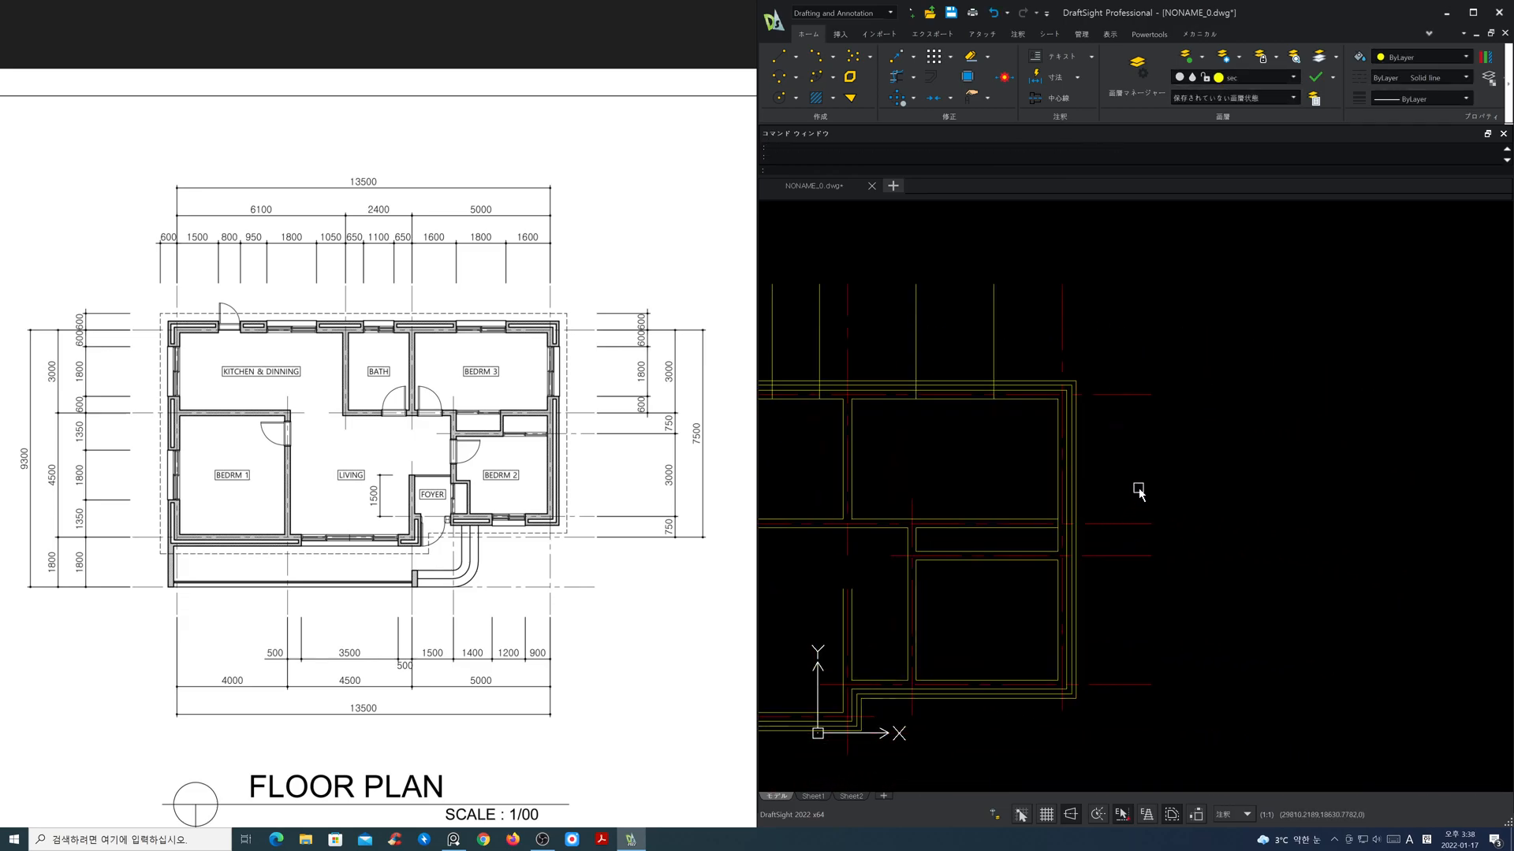
text(o)
key(Return)
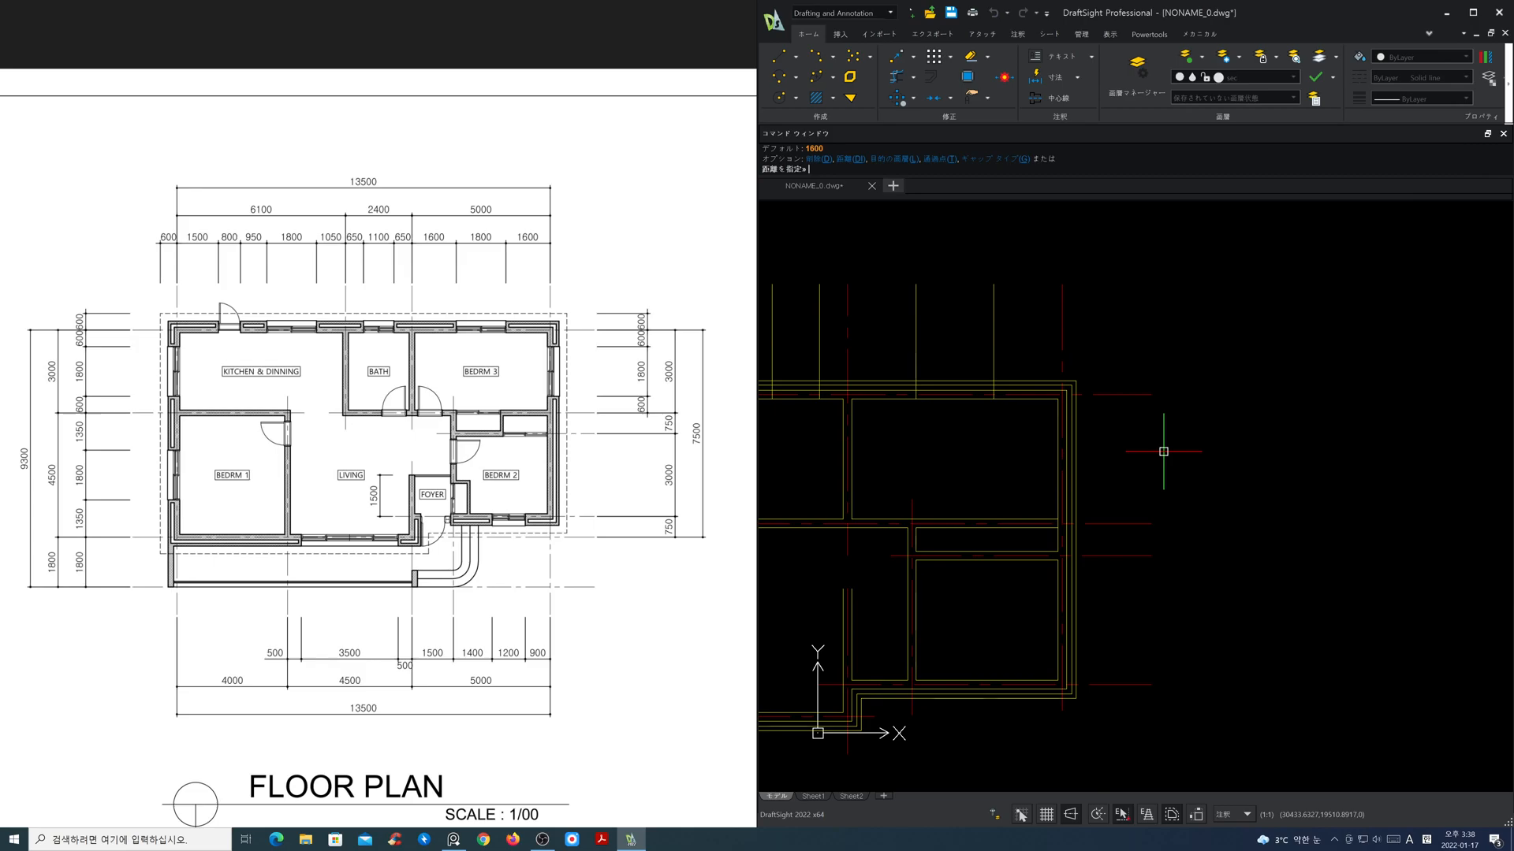
text(600)
key(Return)
click(1135, 399)
click(1134, 432)
click(1120, 523)
click(1125, 486)
key(Return)
Step: Trim Bedroom 3's two horizontal opening lines back to the inner face of the right exterior wall
text(tr)
key(Return)
key(Return)
click(1028, 510)
click(992, 423)
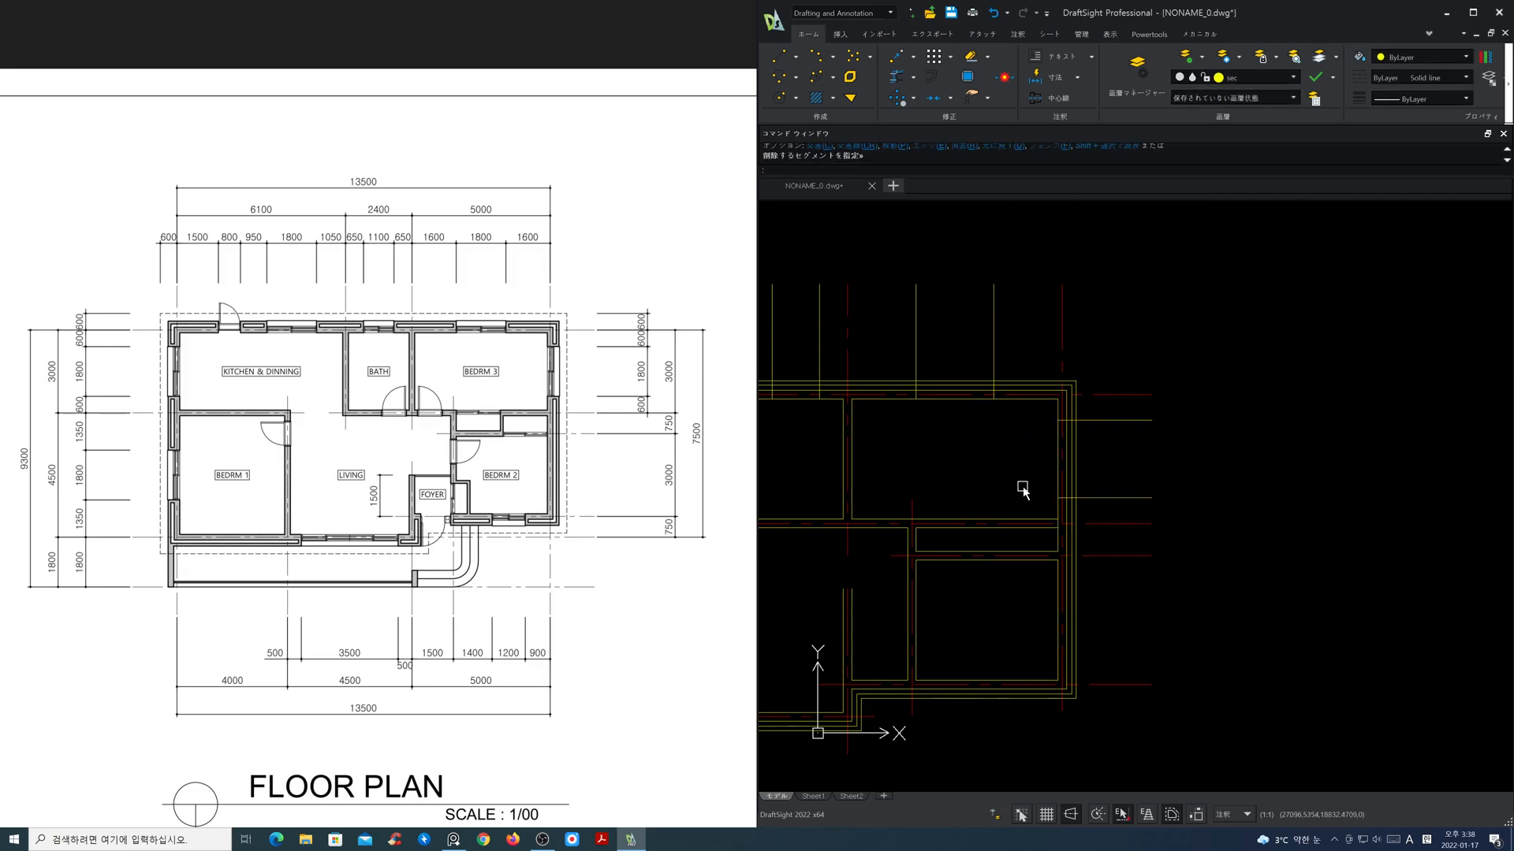
Step: Offset the rightmost vertical centre line 900 to the left for Bedroom 2's lower window
mouse_move(1027, 613)
middle_down()
mouse_move(1099, 565)
mouse_move(1256, 537)
mouse_move(1368, 557)
middle_up()
scroll(1184, 523, down, 1)
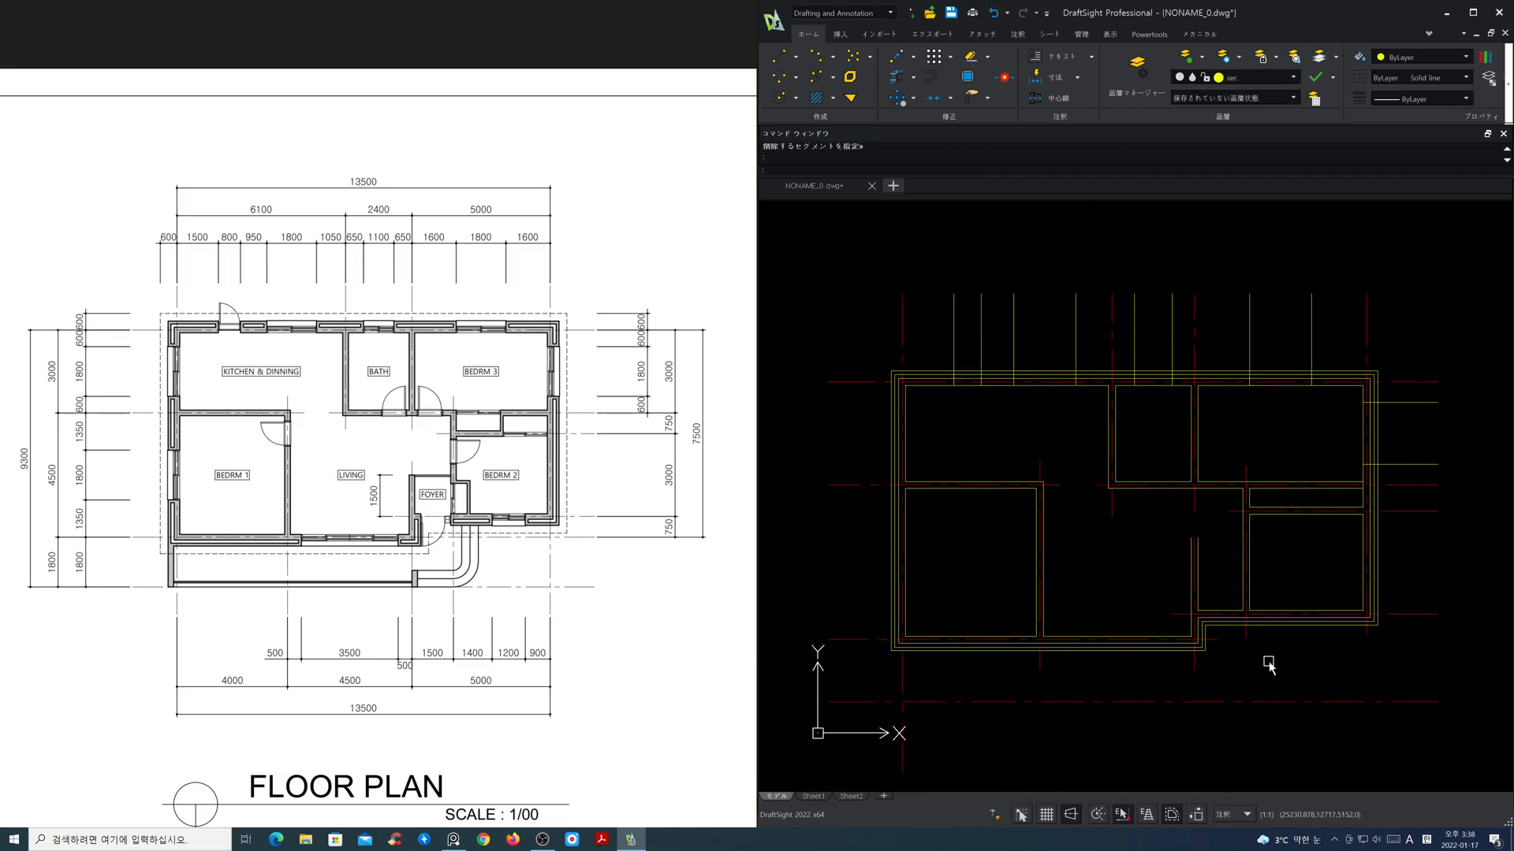
middle_drag(1274, 667, 1261, 514)
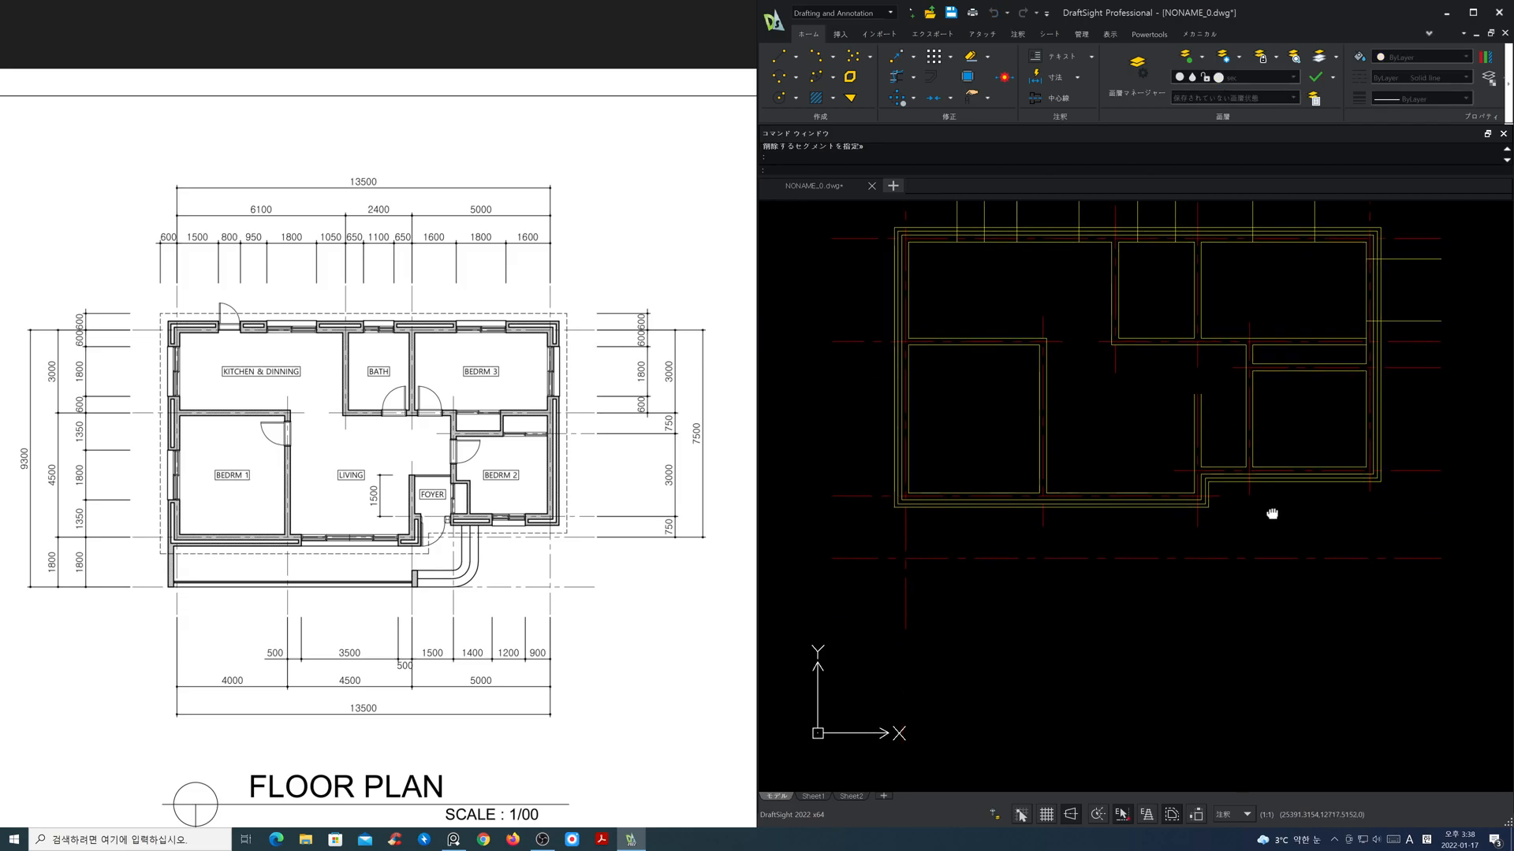
key(Return)
text(900)
key(Return)
click(1369, 493)
click(1319, 505)
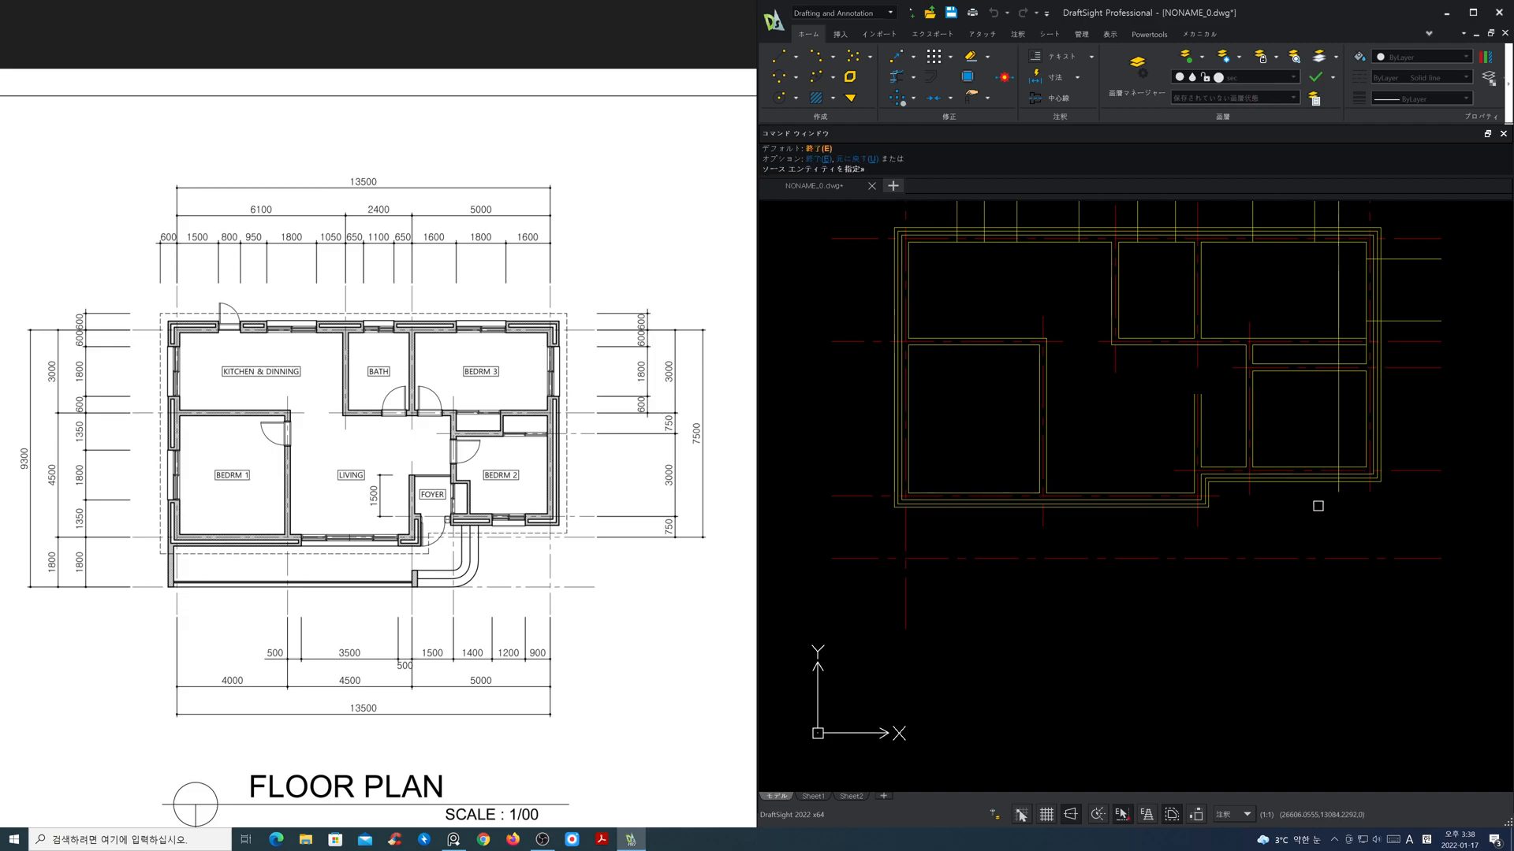
key(Return)
key(Return)
Step: Offset Bedroom 2's first window line 1200 to the left to mark the window's other side
text(1200)
key(Return)
click(1338, 493)
click(1302, 505)
key(Return)
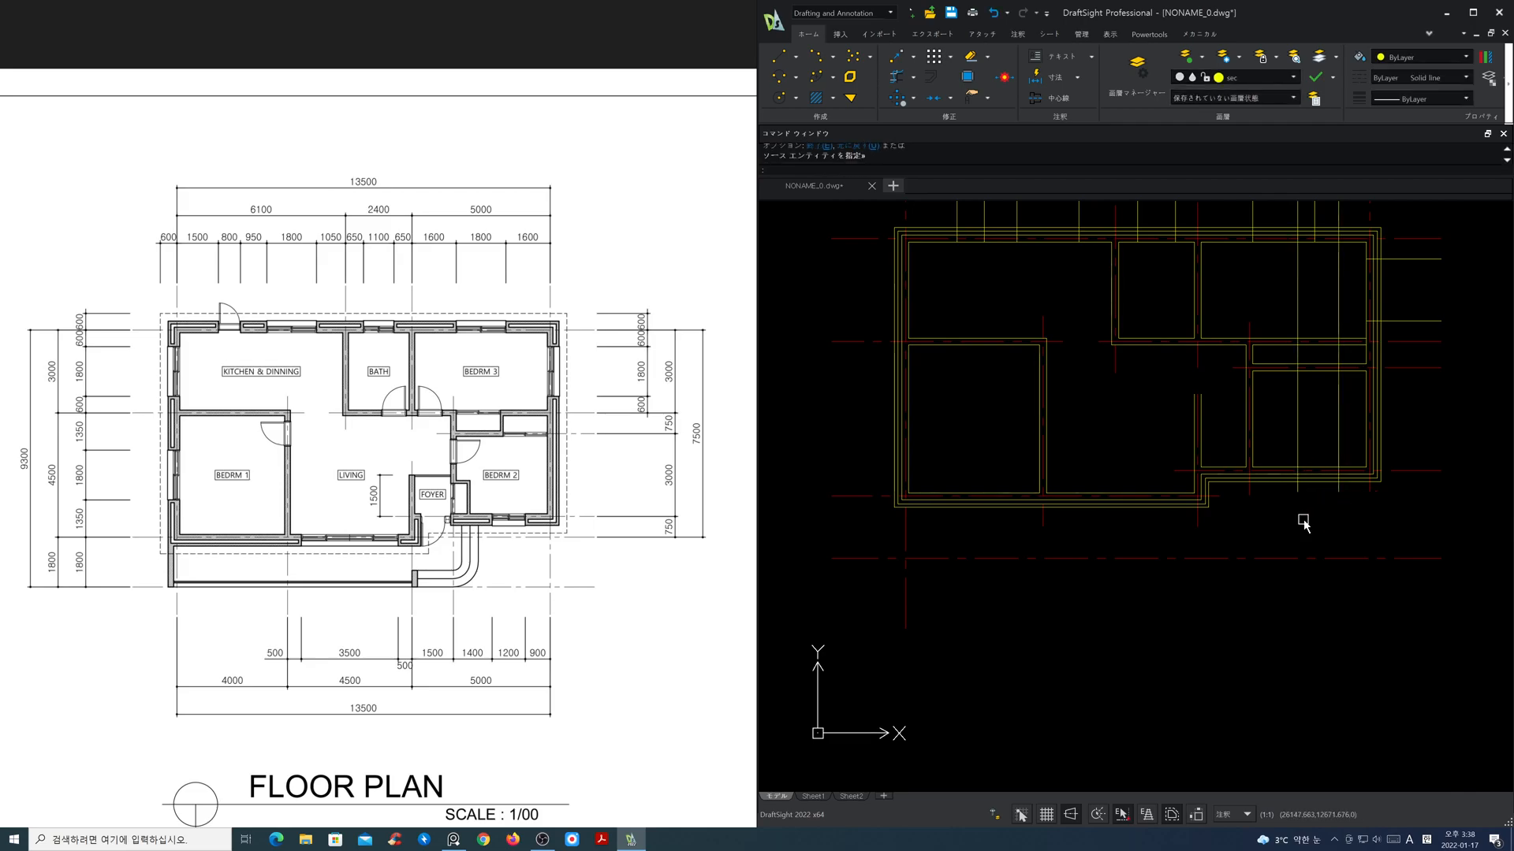
Step: Offset the vertical centre lines on both sides of the living room 500 inward for its lower window
key(Return)
text(5)
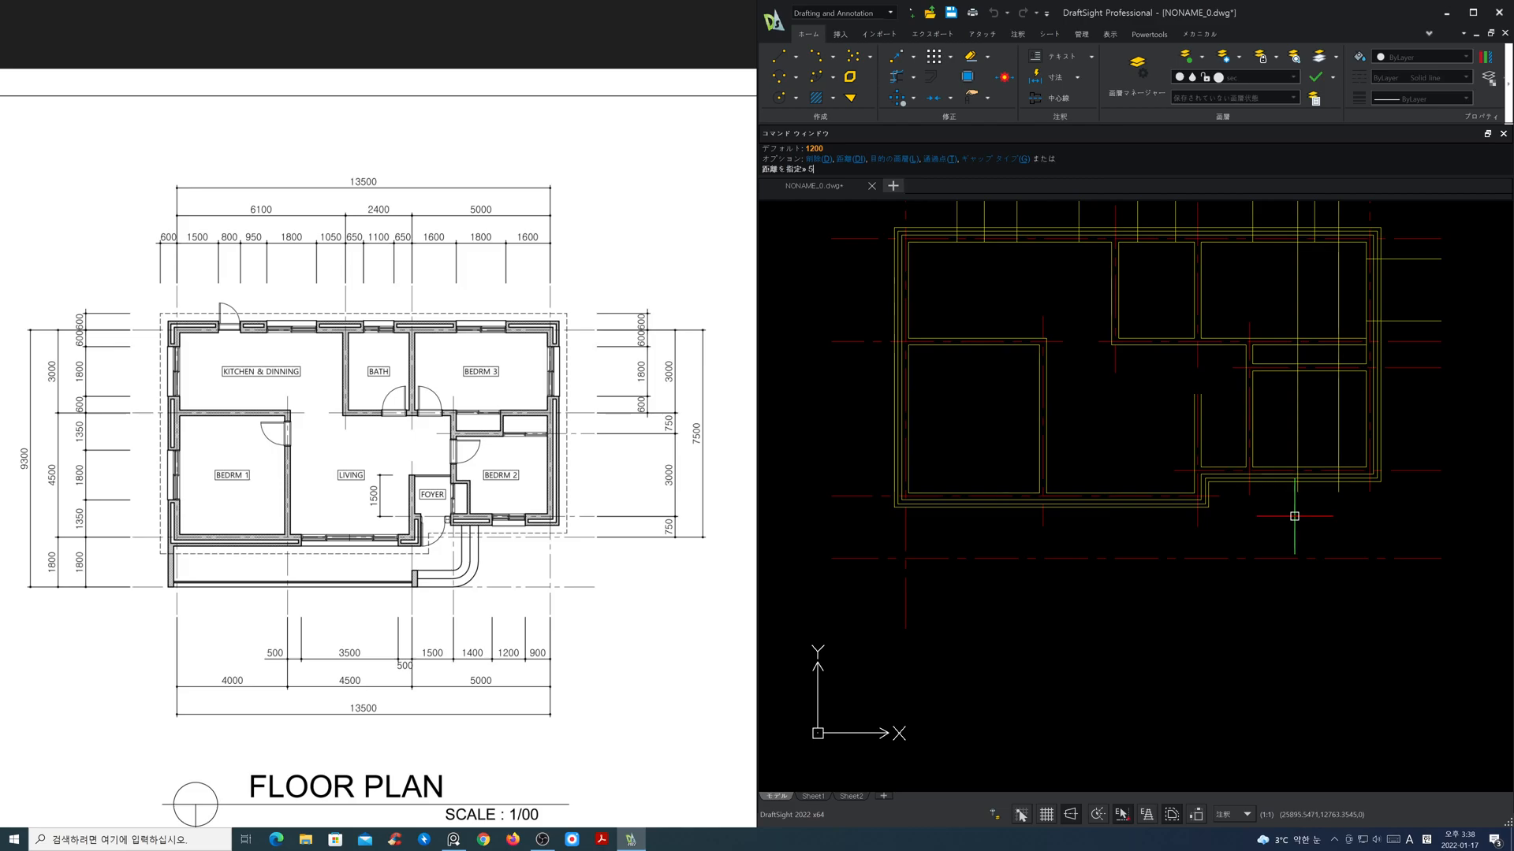
text(00)
key(Return)
click(1198, 524)
click(1168, 524)
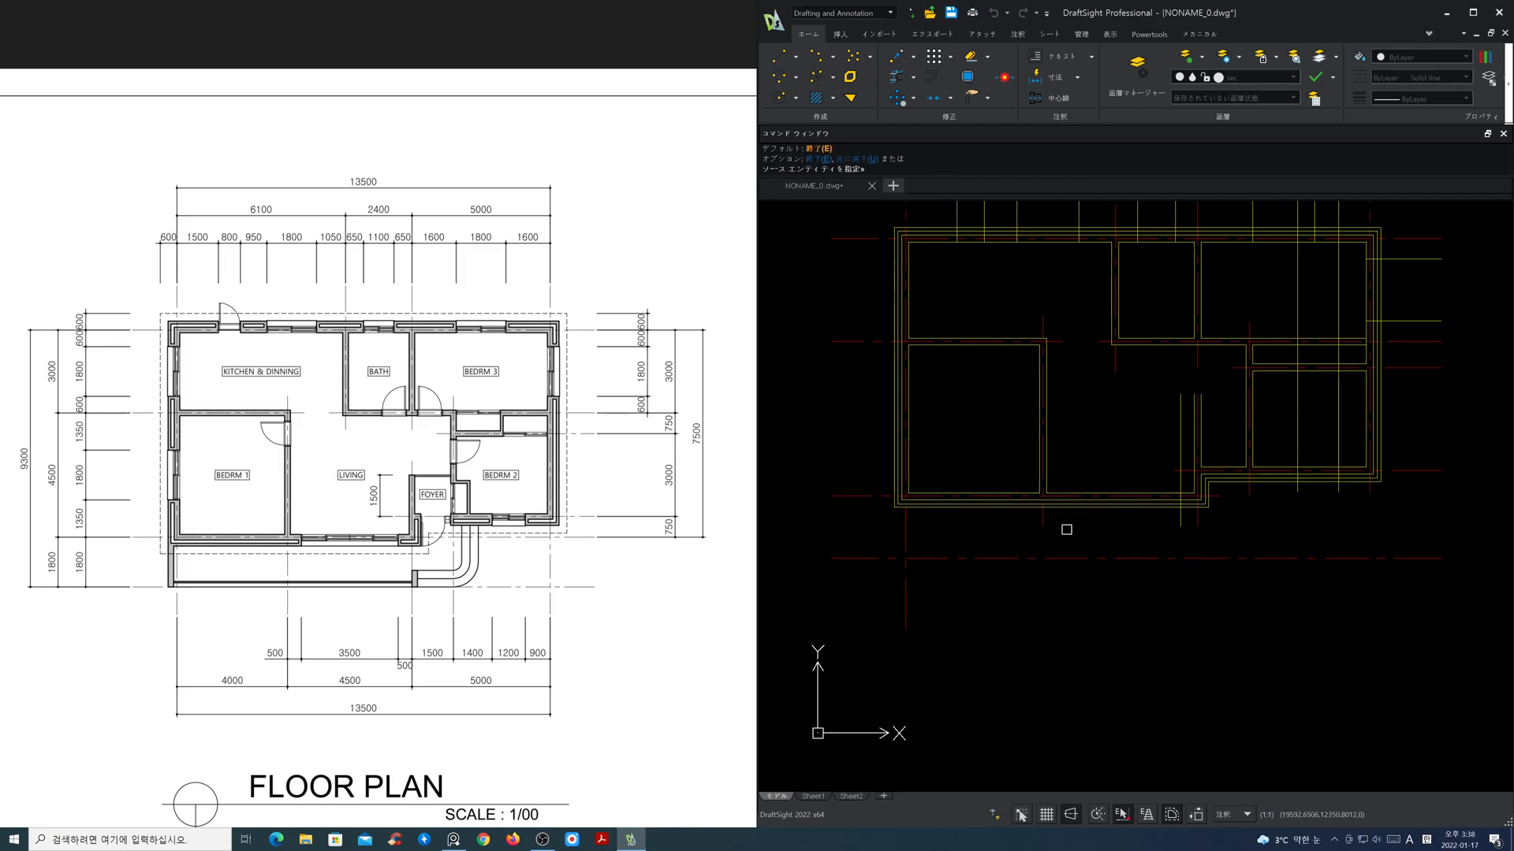
click(1043, 523)
click(1081, 528)
key(Return)
Step: Trim the Bedroom 2 and living room window lines back to the inner faces of the lower exterior walls
text(tr)
key(Return)
click(1103, 492)
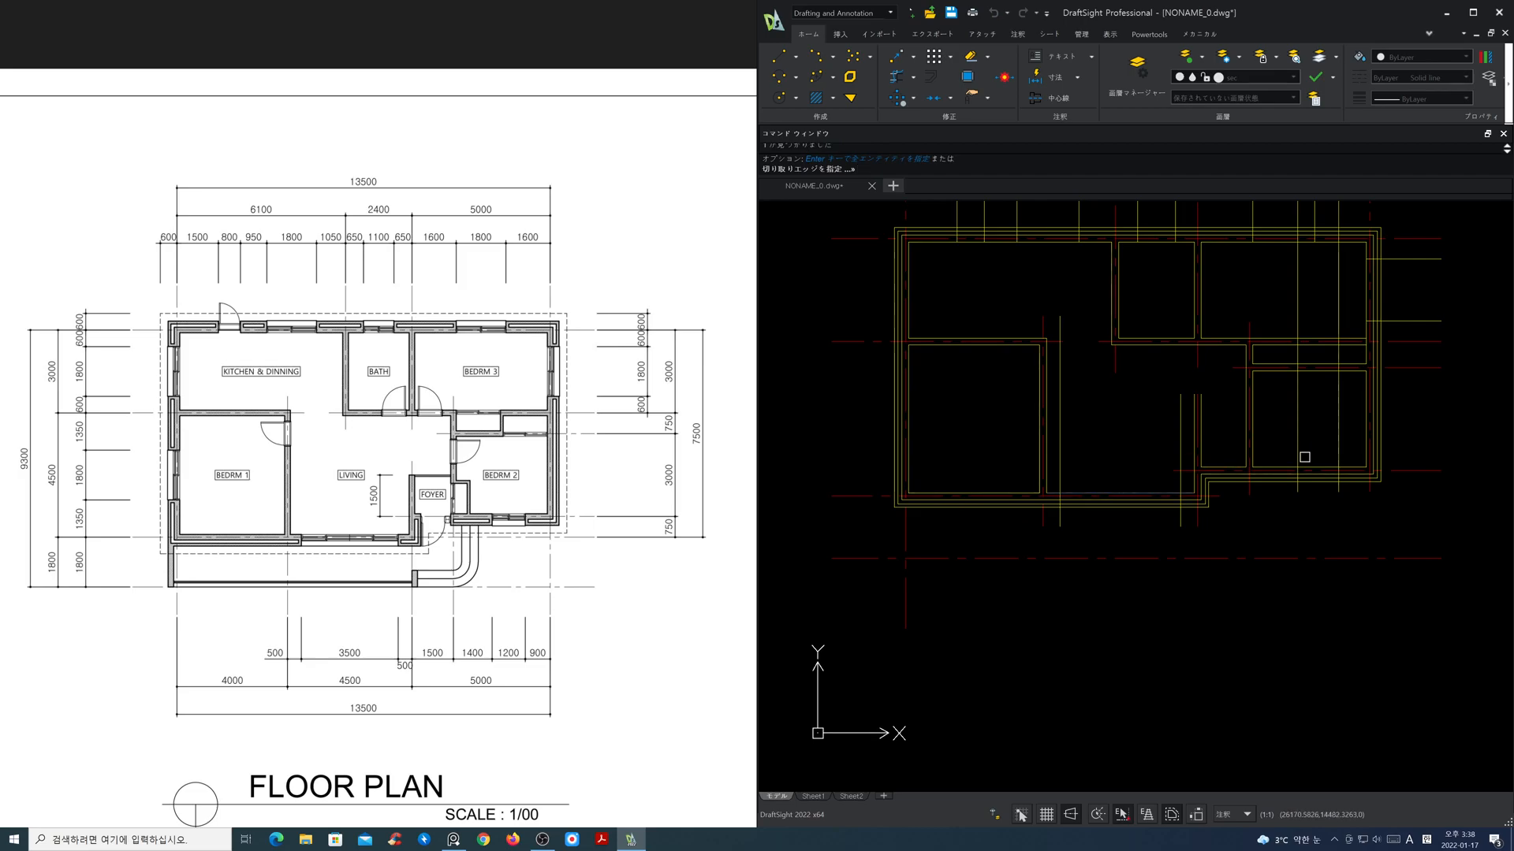
key(Return)
click(1338, 463)
click(1297, 444)
click(1178, 439)
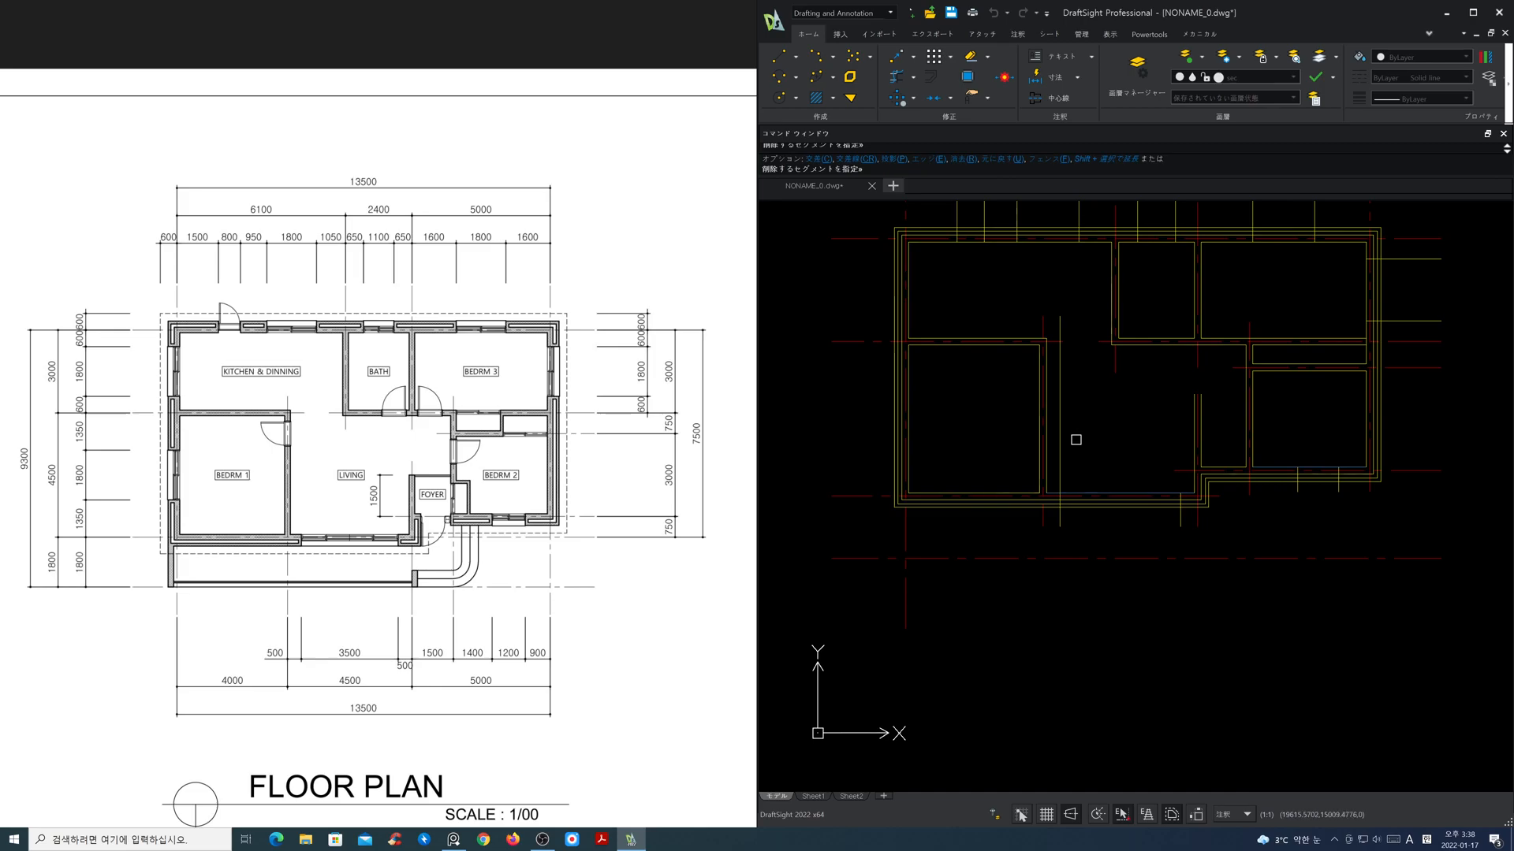
click(1060, 442)
key(Return)
Step: Offset the horizontal centre lines above and below Bedroom 1 inward by 1350 for its left-side window
mouse_move(997, 433)
middle_down()
mouse_move(1041, 517)
mouse_move(1254, 576)
middle_up()
scroll(1104, 532, up, 1)
scroll(1027, 501, up, 1)
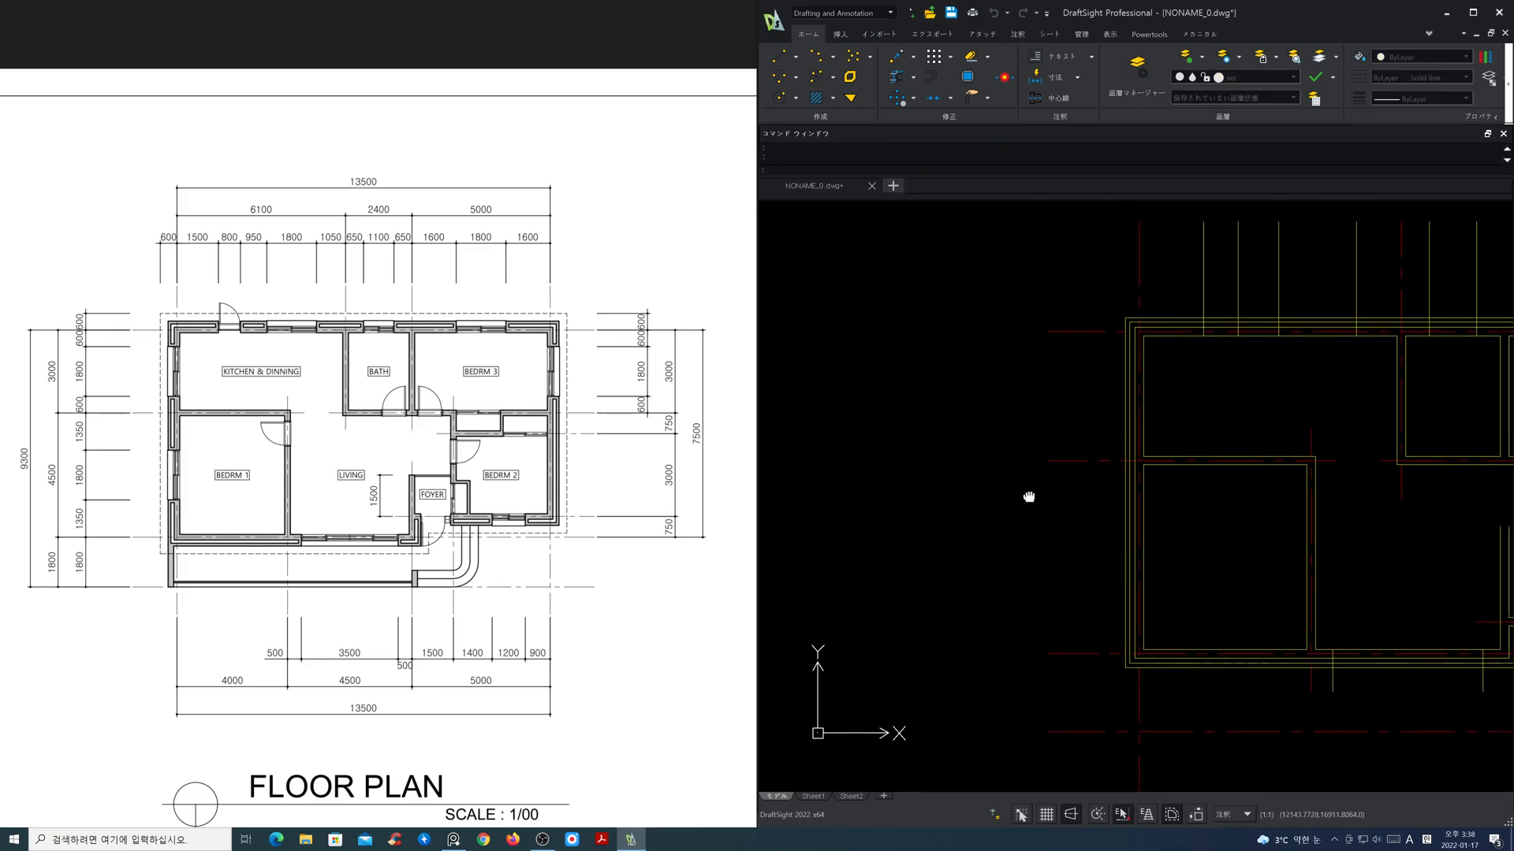
text(o)
key(Return)
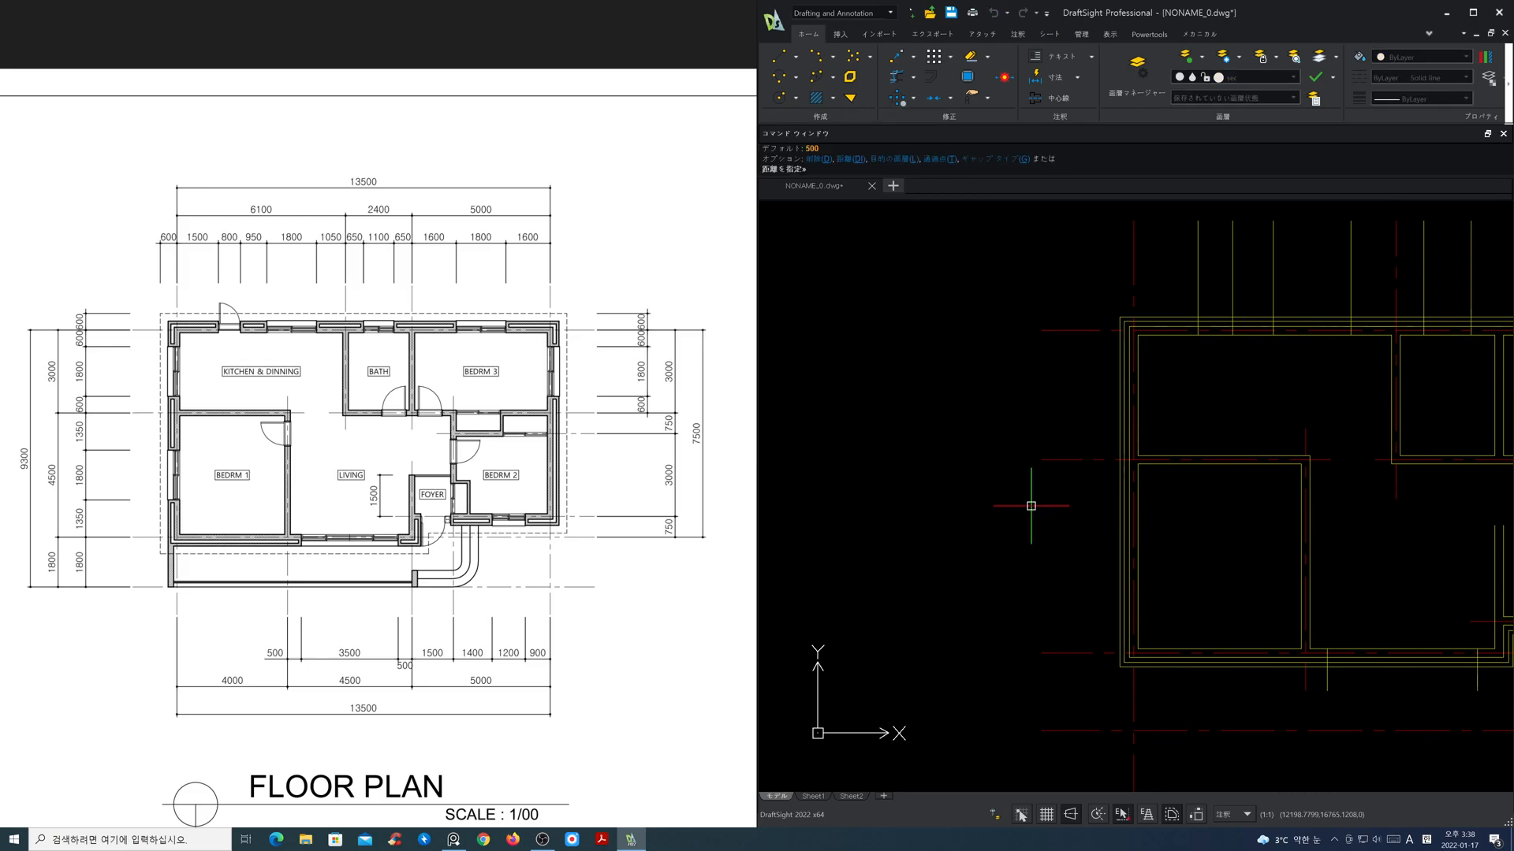
text(1350)
key(Return)
click(1059, 651)
click(1057, 629)
click(1065, 461)
click(1072, 478)
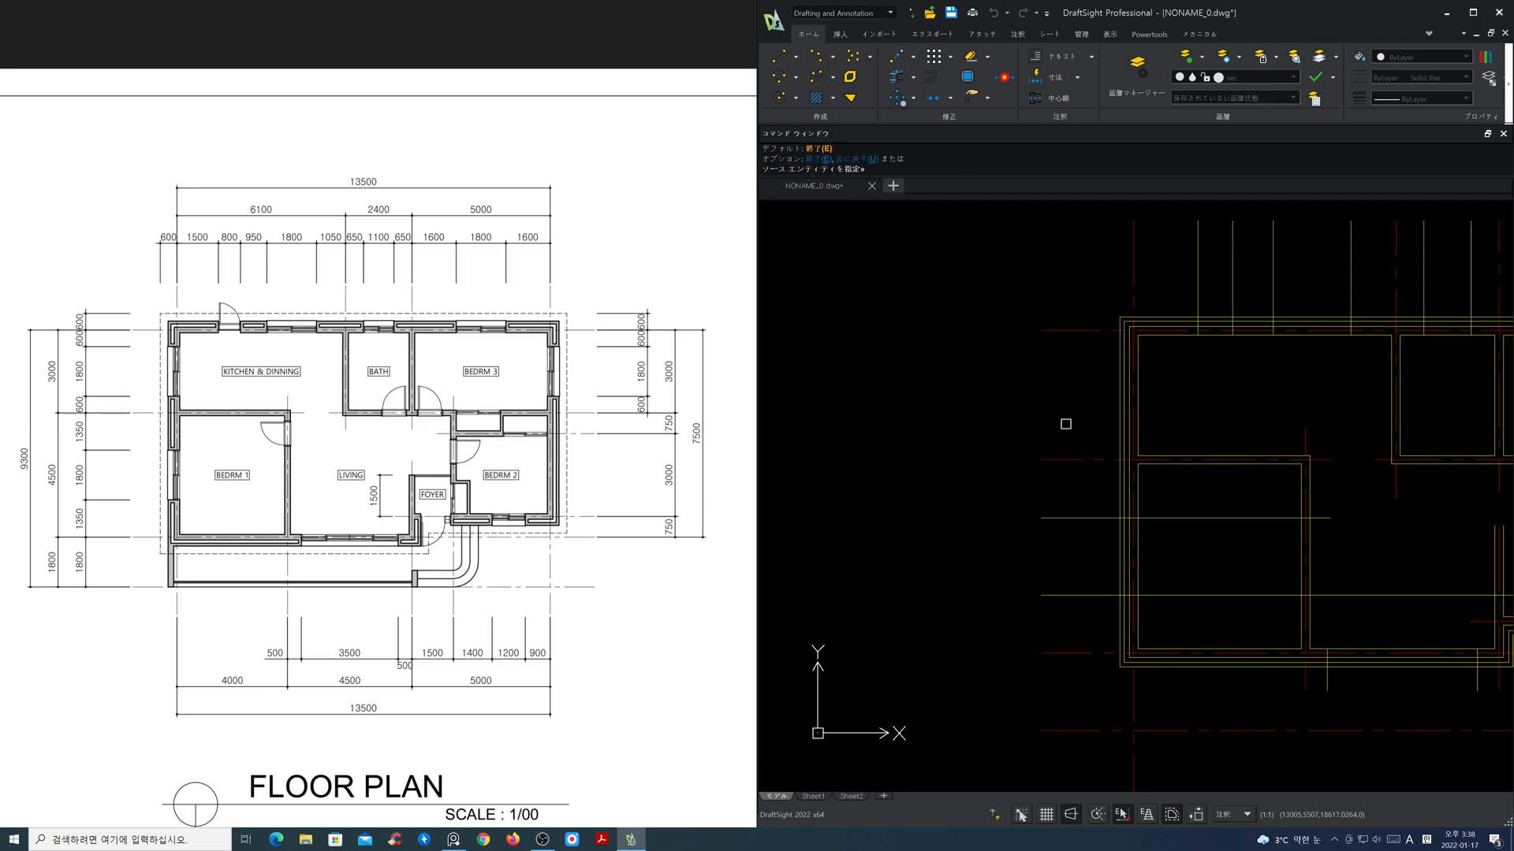
key(Return)
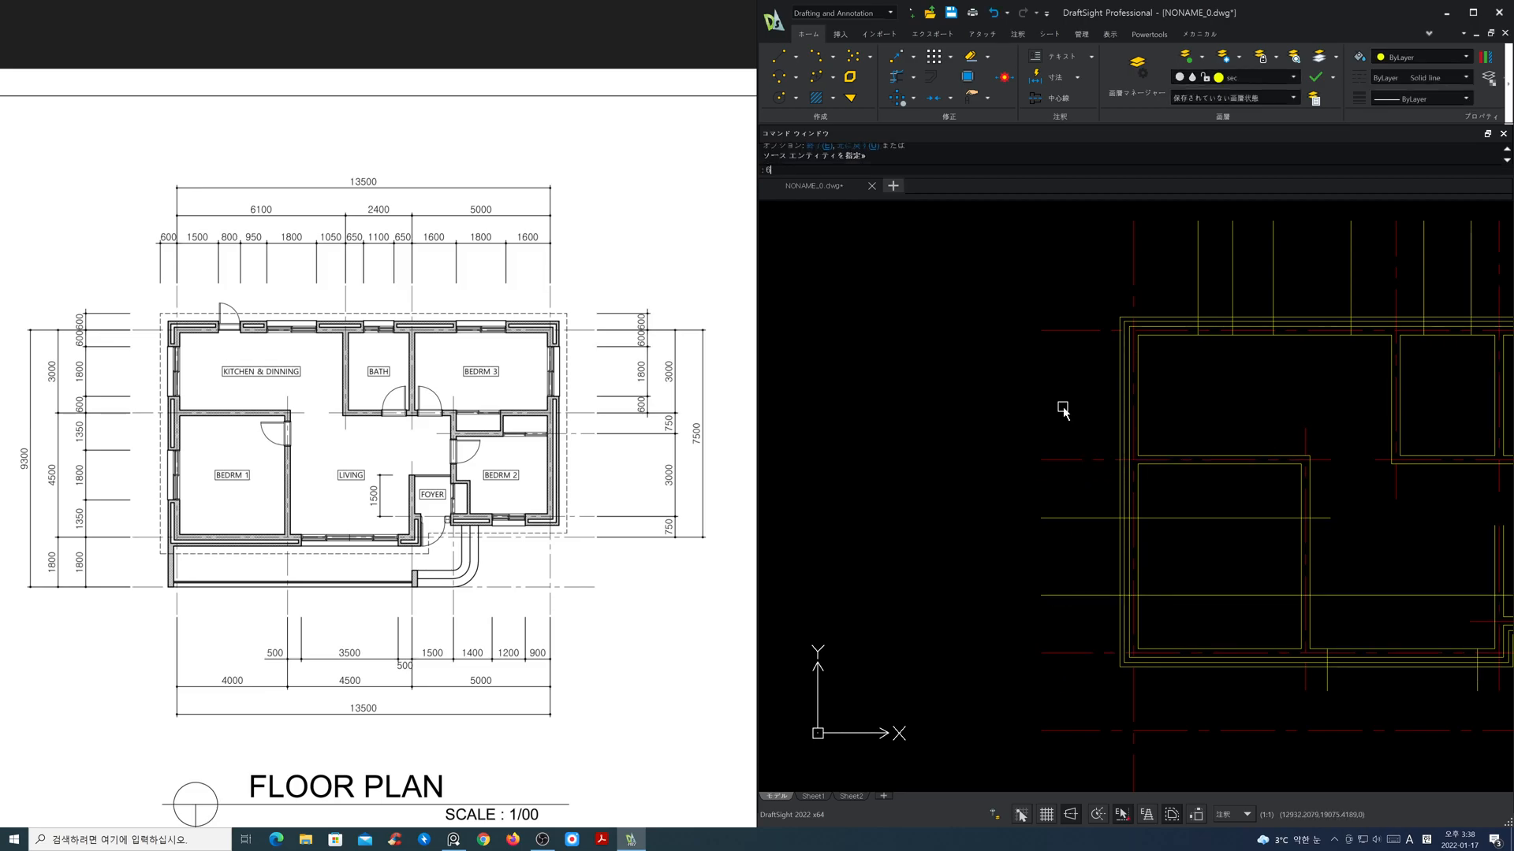
Step: Offset the horizontal centre lines above and below the kitchen inward by 600 for its left-side window
key(Escape)
text(o)
key(Return)
text(600)
key(Return)
click(1066, 459)
click(1060, 418)
click(1057, 330)
click(1061, 391)
key(Return)
Step: Trim the four Bedroom 1 and kitchen window lines back to the inner face of the left exterior wall
text(tr)
key(Return)
click(1136, 538)
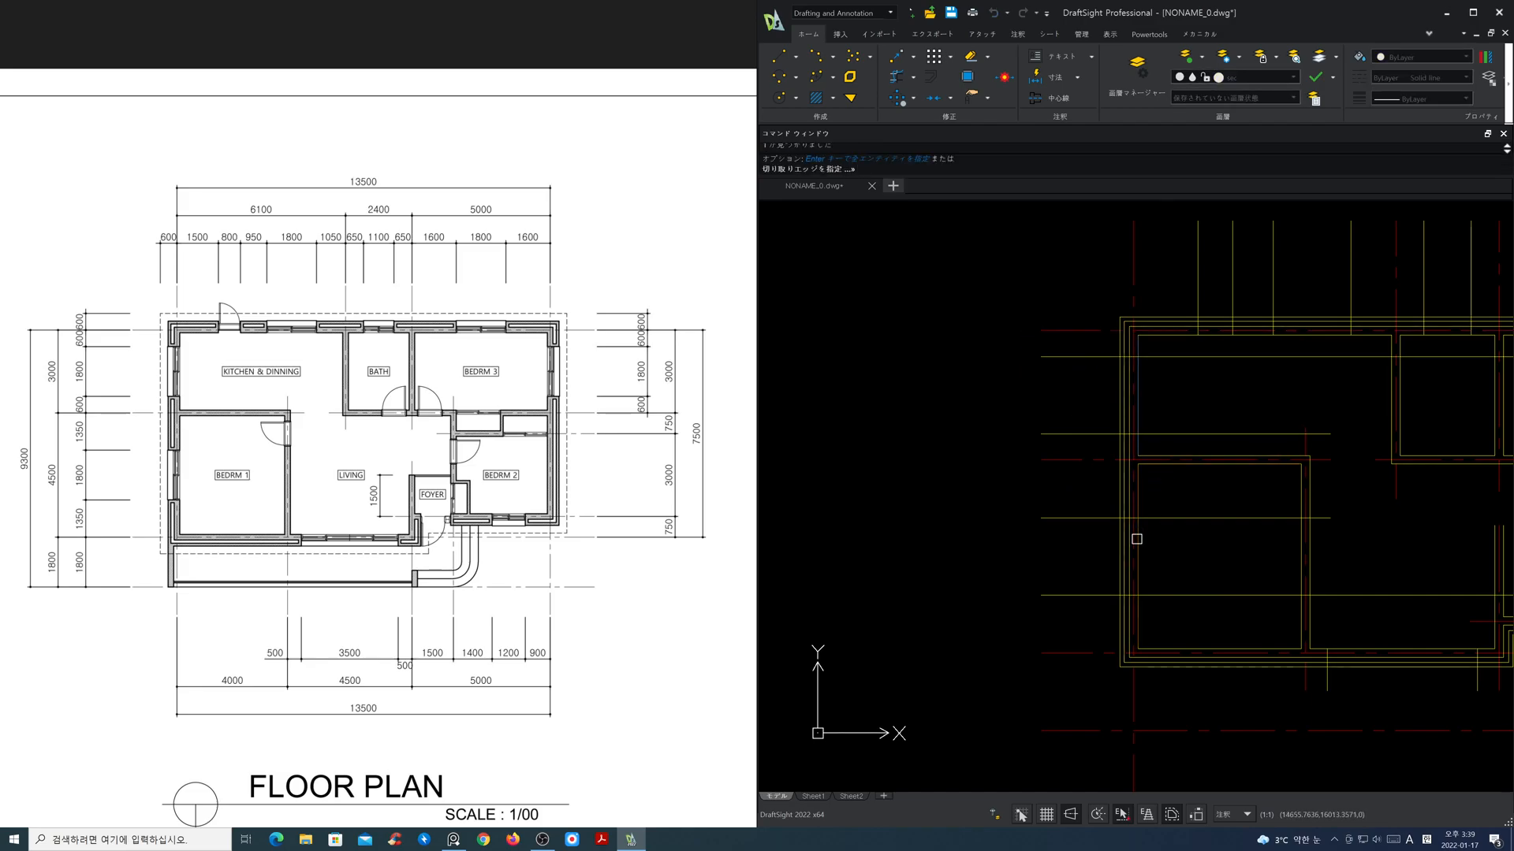
key(Return)
click(1231, 631)
click(1224, 510)
click(1223, 459)
click(1189, 356)
key(Return)
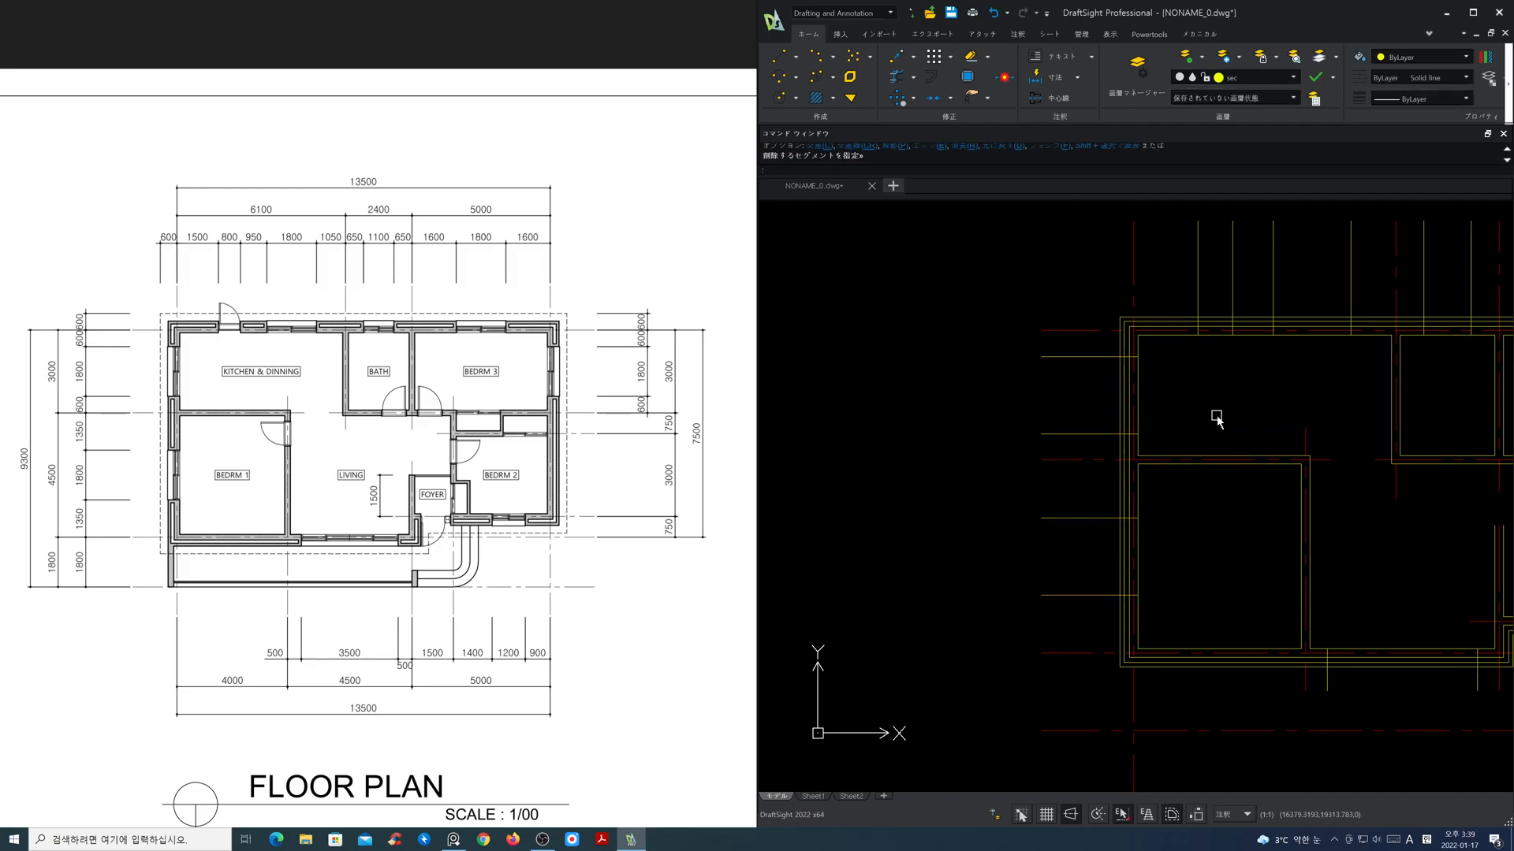
Step: Offset the horizontal centre line above Bedroom 1 downward by 300 to mark the upper edge of its door
scroll(1243, 493, down, 2)
middle_drag(1301, 518, 1102, 517)
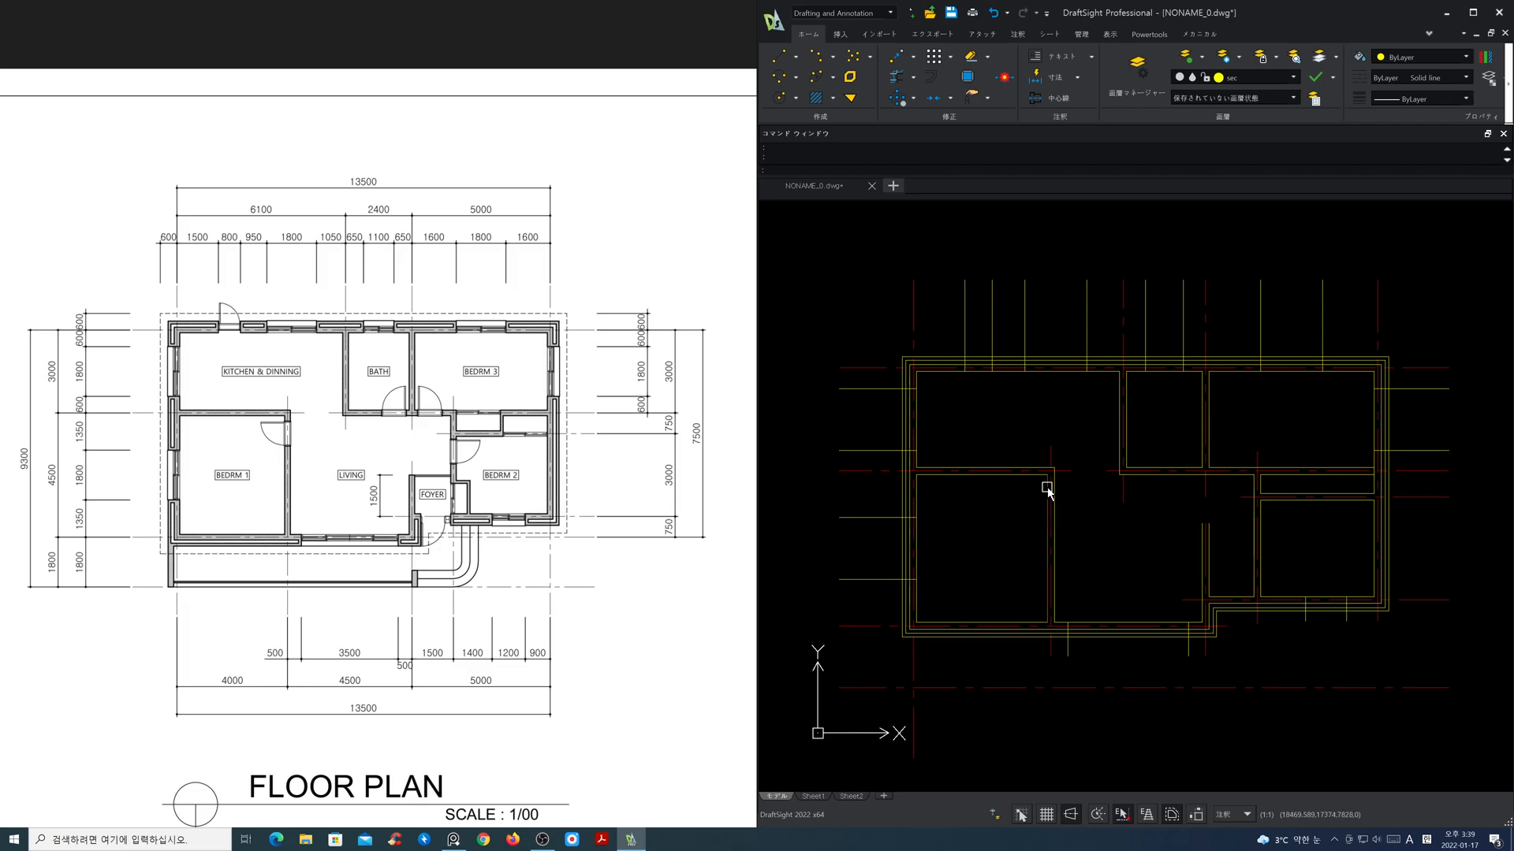
scroll(1048, 491, up, 2)
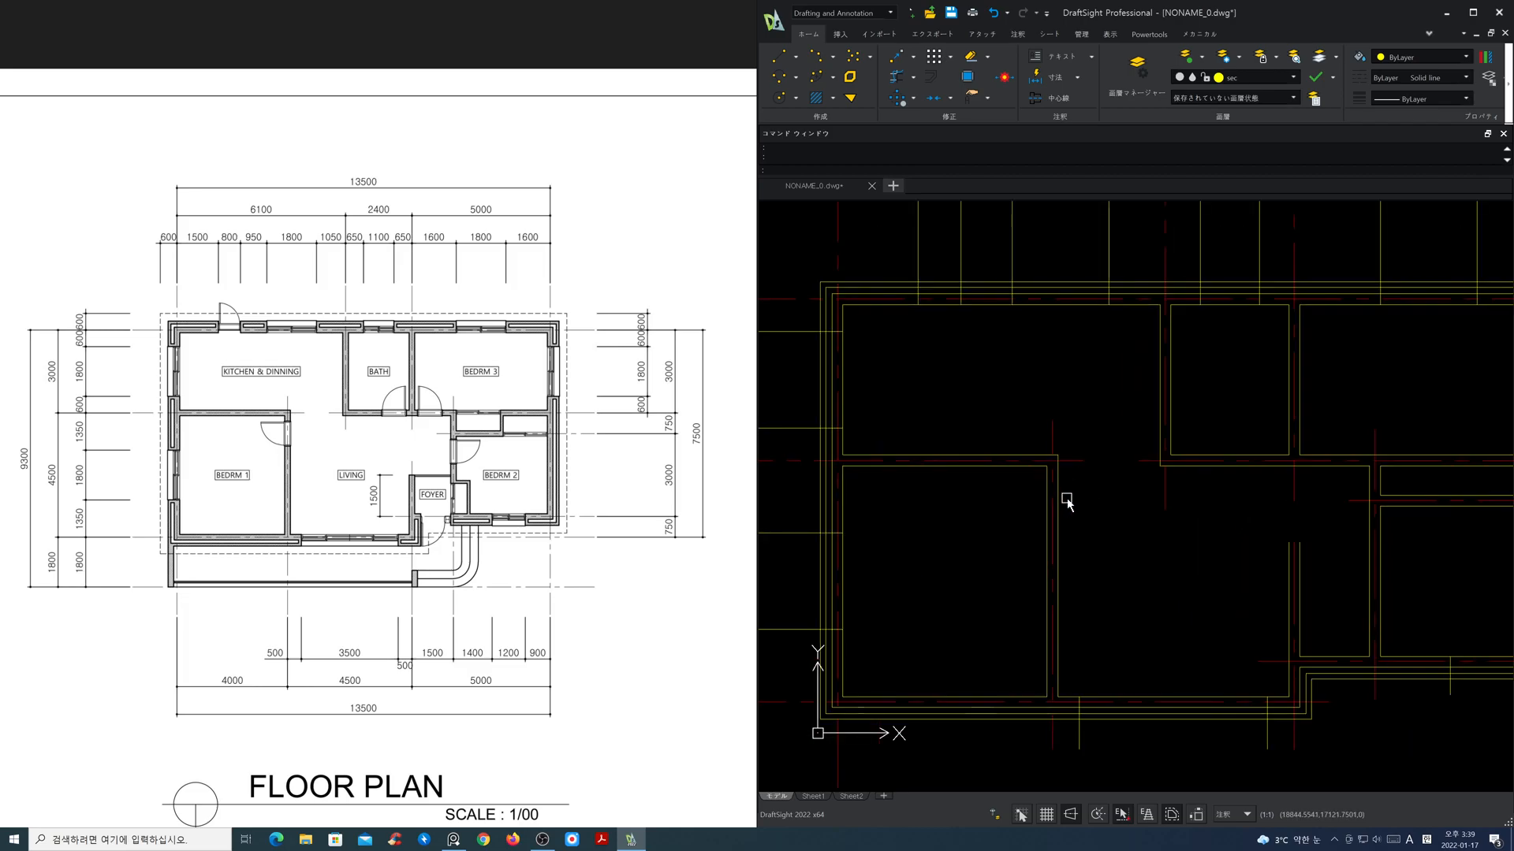
scroll(1067, 499, up, 2)
text(o)
key(Return)
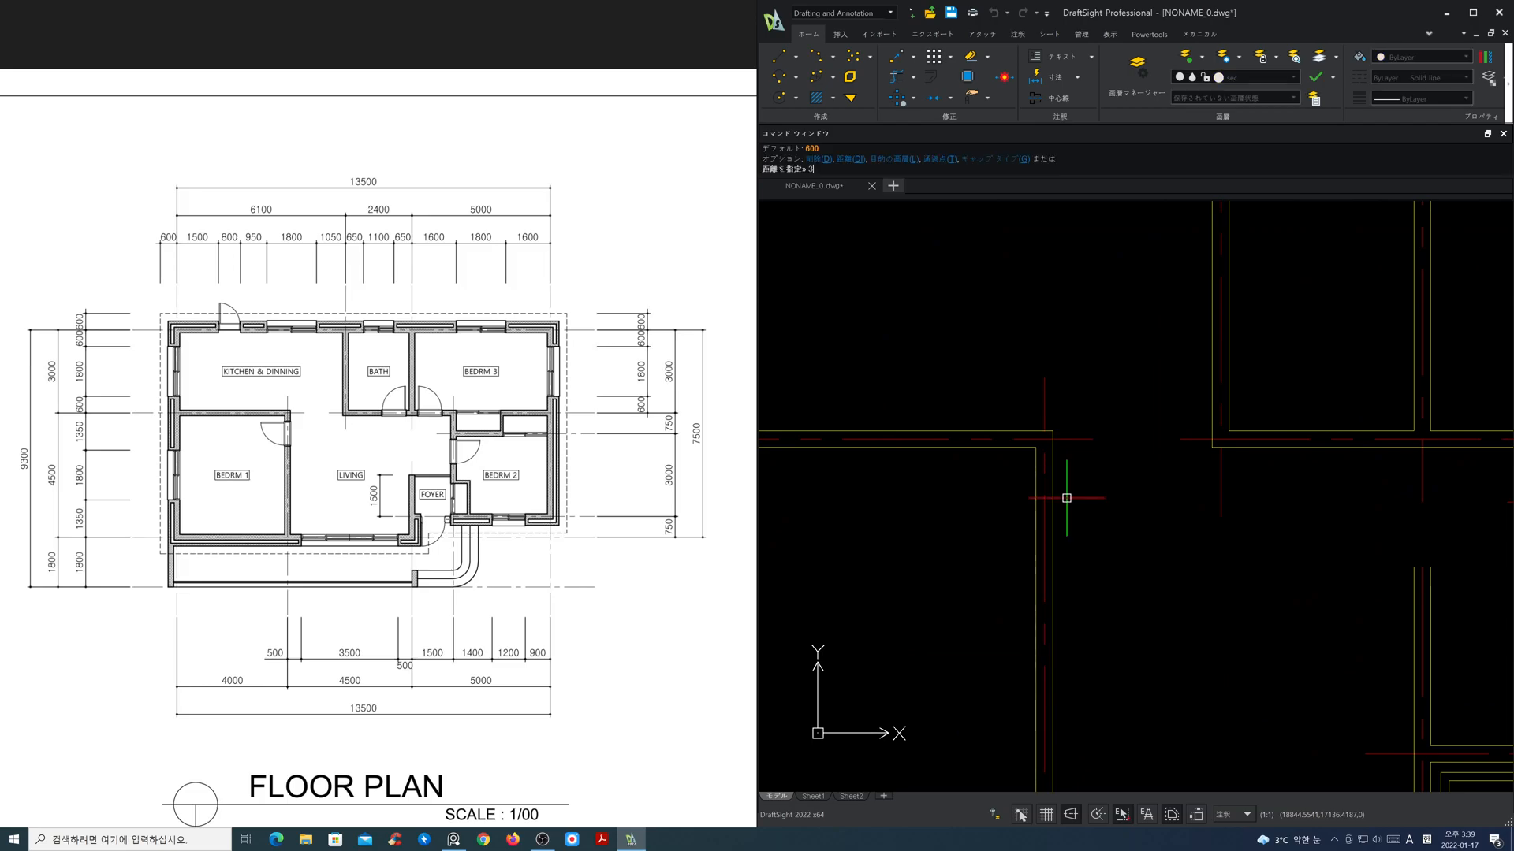
text(300)
key(Return)
click(1069, 439)
click(1074, 461)
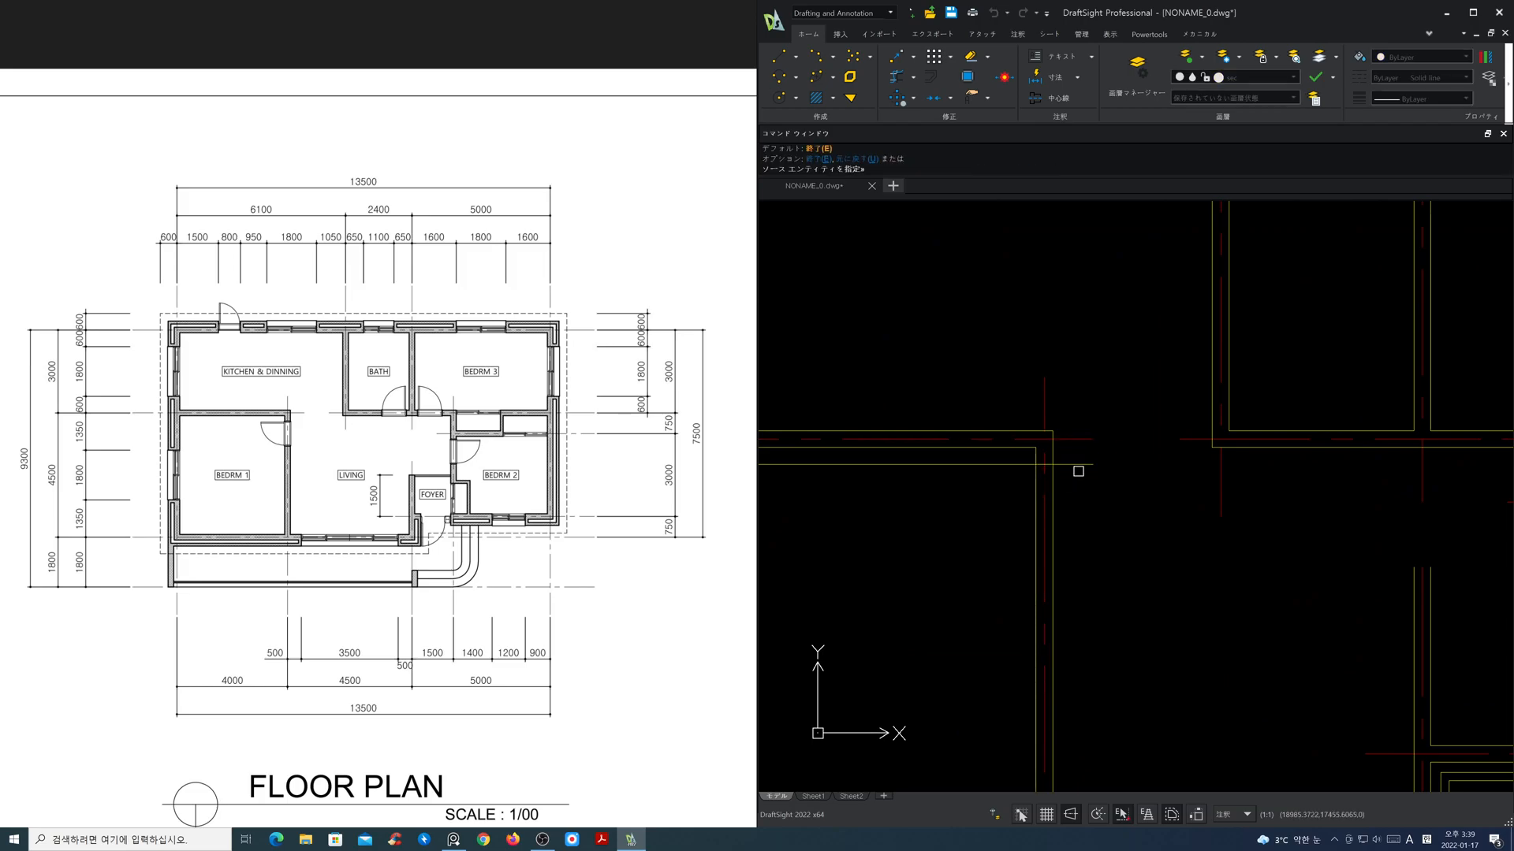
key(Return)
key(Return)
Step: Offset the upper door line of Bedroom 1 downward by 900 to mark the door width
text(900)
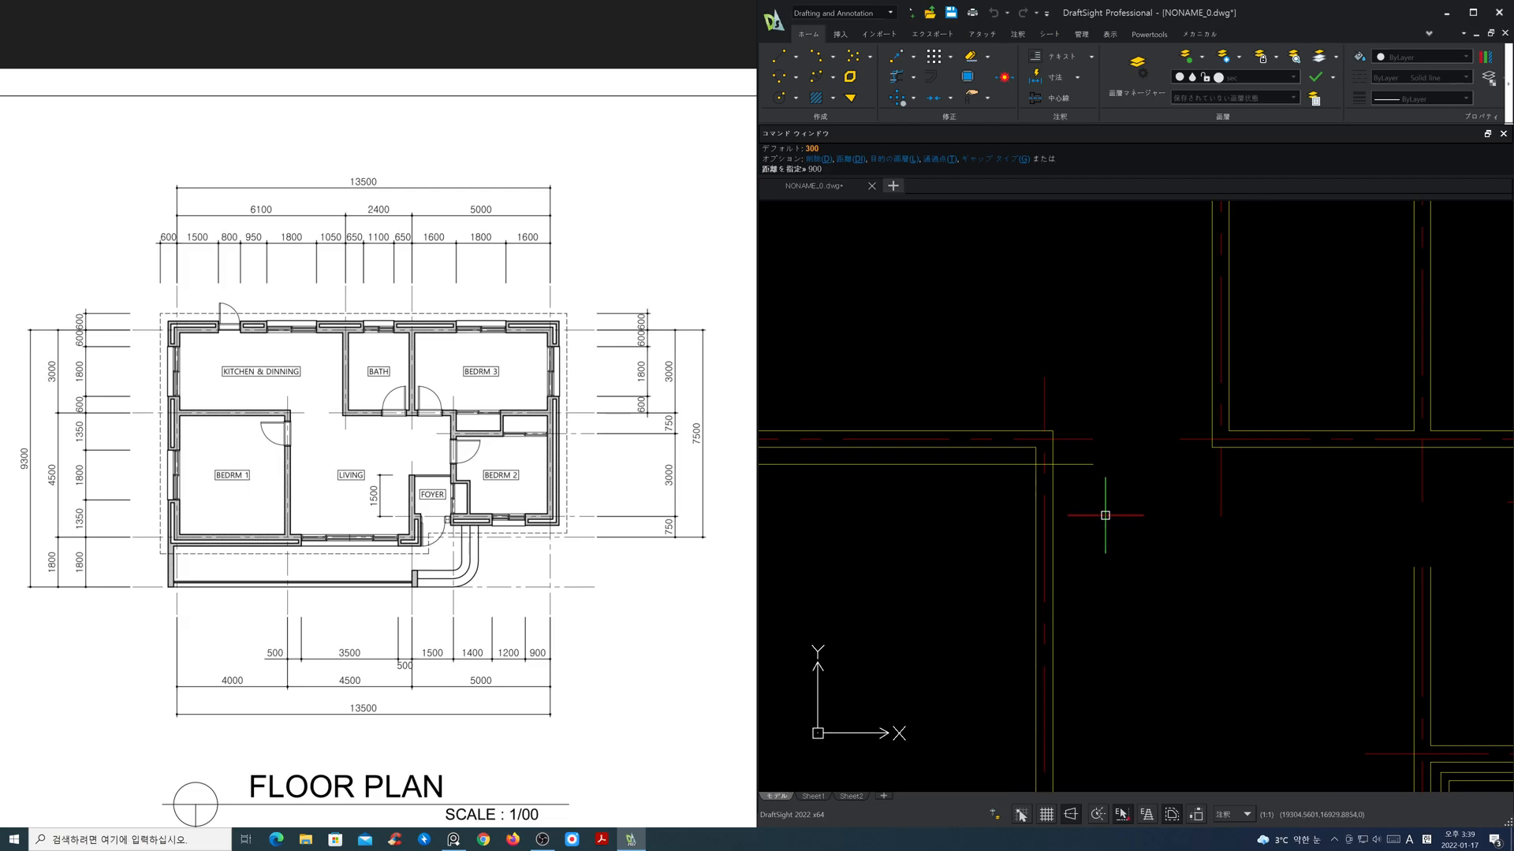
key(Return)
click(1086, 465)
click(1092, 496)
key(Return)
Step: Trim both Bedroom 1 door lines back to the inner face of the room's right wall
text(tr)
key(Return)
click(1041, 497)
key(Return)
drag(1013, 582, 980, 461)
key(Return)
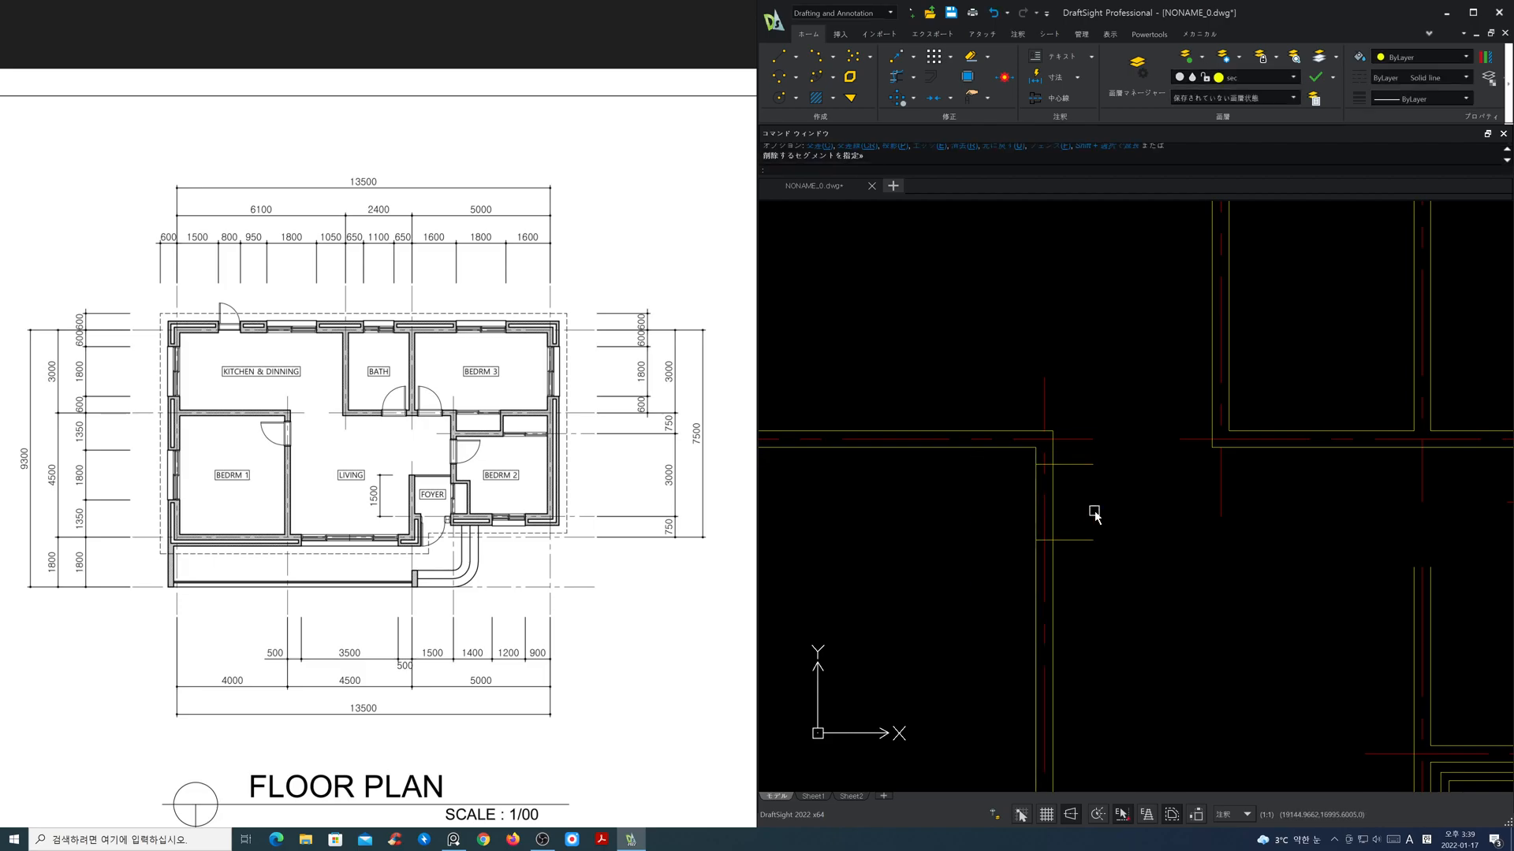
Step: Offset the vertical centre line between the bath and Bedroom 3 by 200 to both sides
scroll(1092, 514, down, 5)
scroll(1091, 499, up, 4)
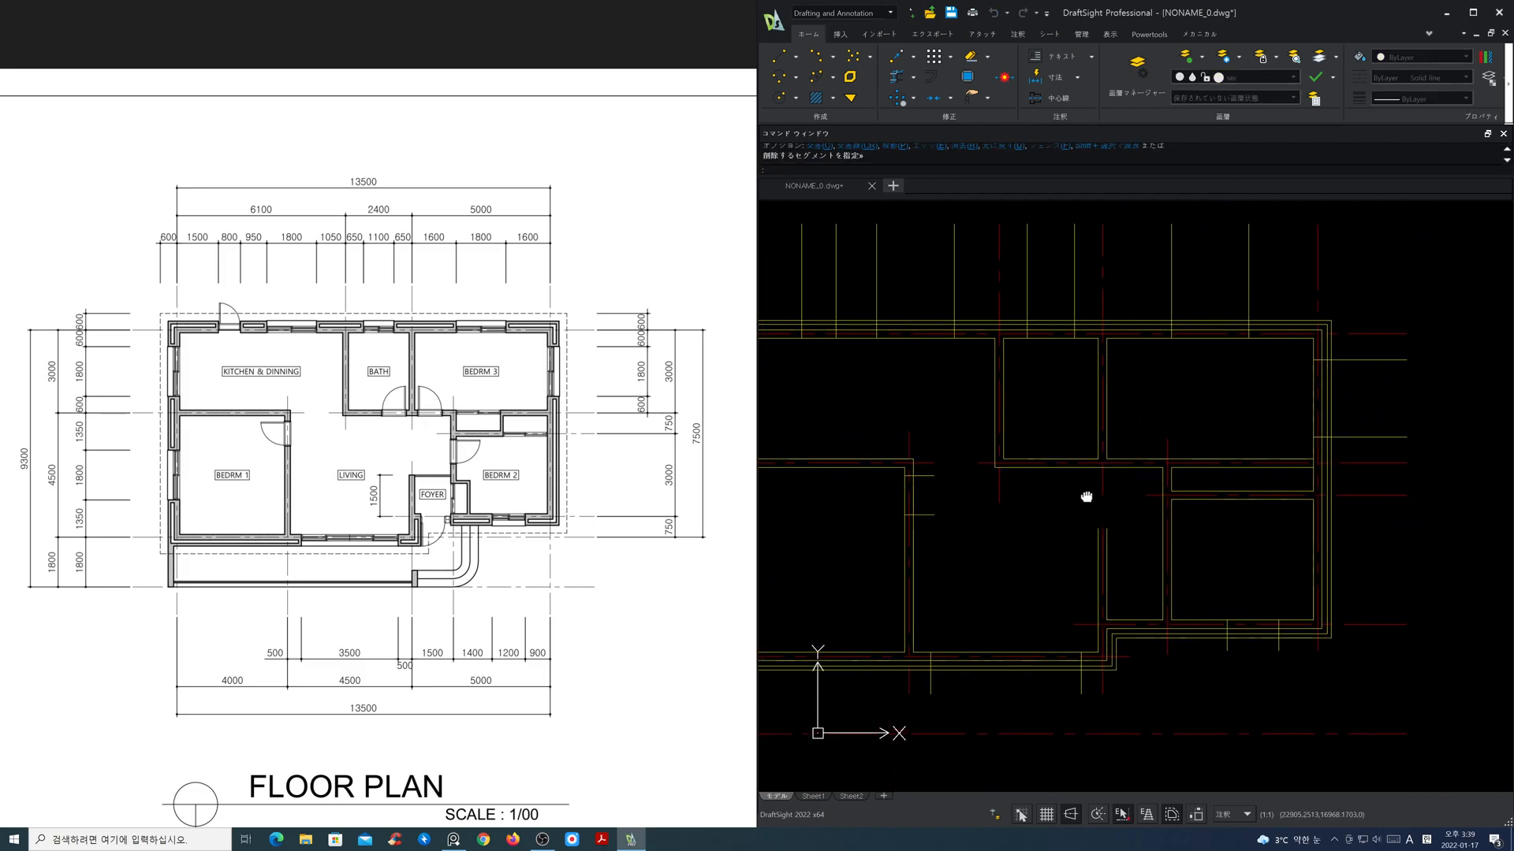
scroll(1107, 496, up, 1)
text(o)
key(Return)
text(200)
key(Return)
click(1091, 479)
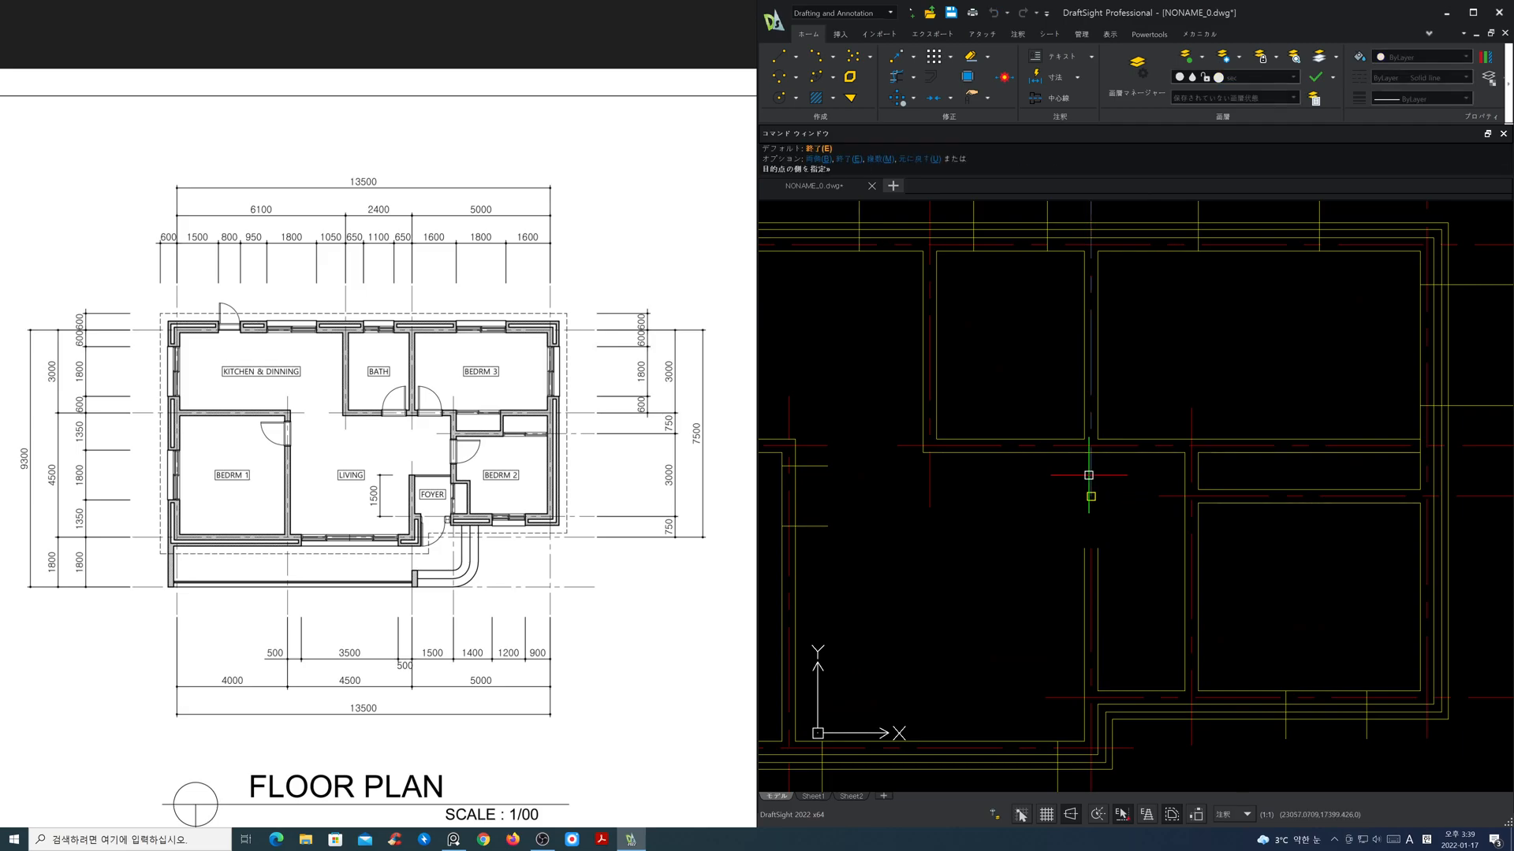
click(1110, 484)
key(Return)
key(Return)
Step: Offset the two new lines outward by 900 for the bath and Bedroom 3 door widths
text(900)
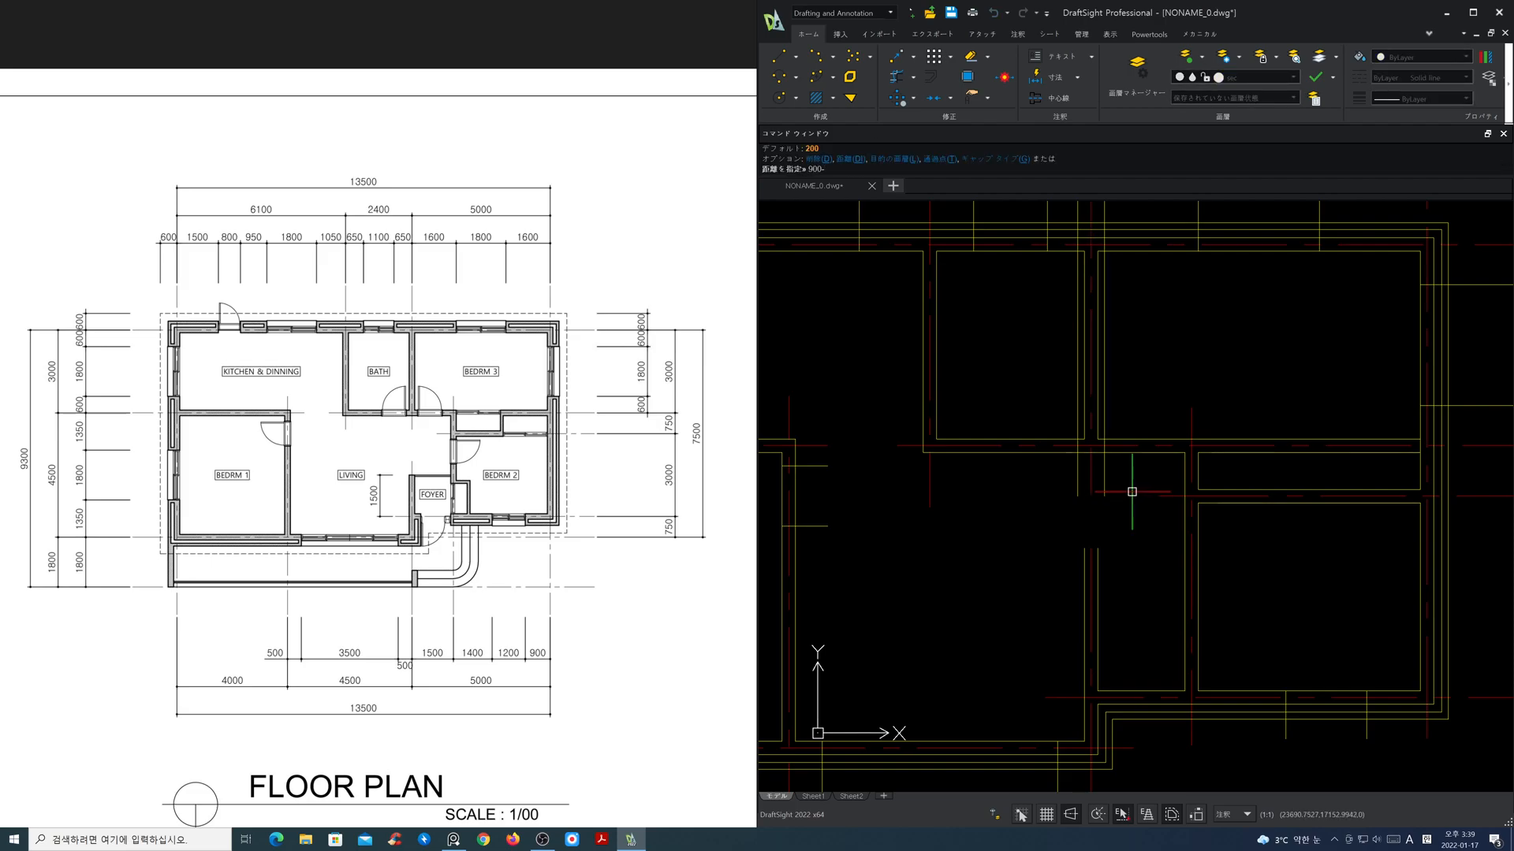
key(Return)
click(1104, 484)
click(1114, 487)
click(1076, 484)
click(1067, 485)
key(Return)
Step: Trim the four bath and Bedroom 3 door lines back to the upper face of the wall below those rooms
text(tr)
key(Return)
click(1048, 438)
click(1127, 437)
key(Return)
click(1191, 395)
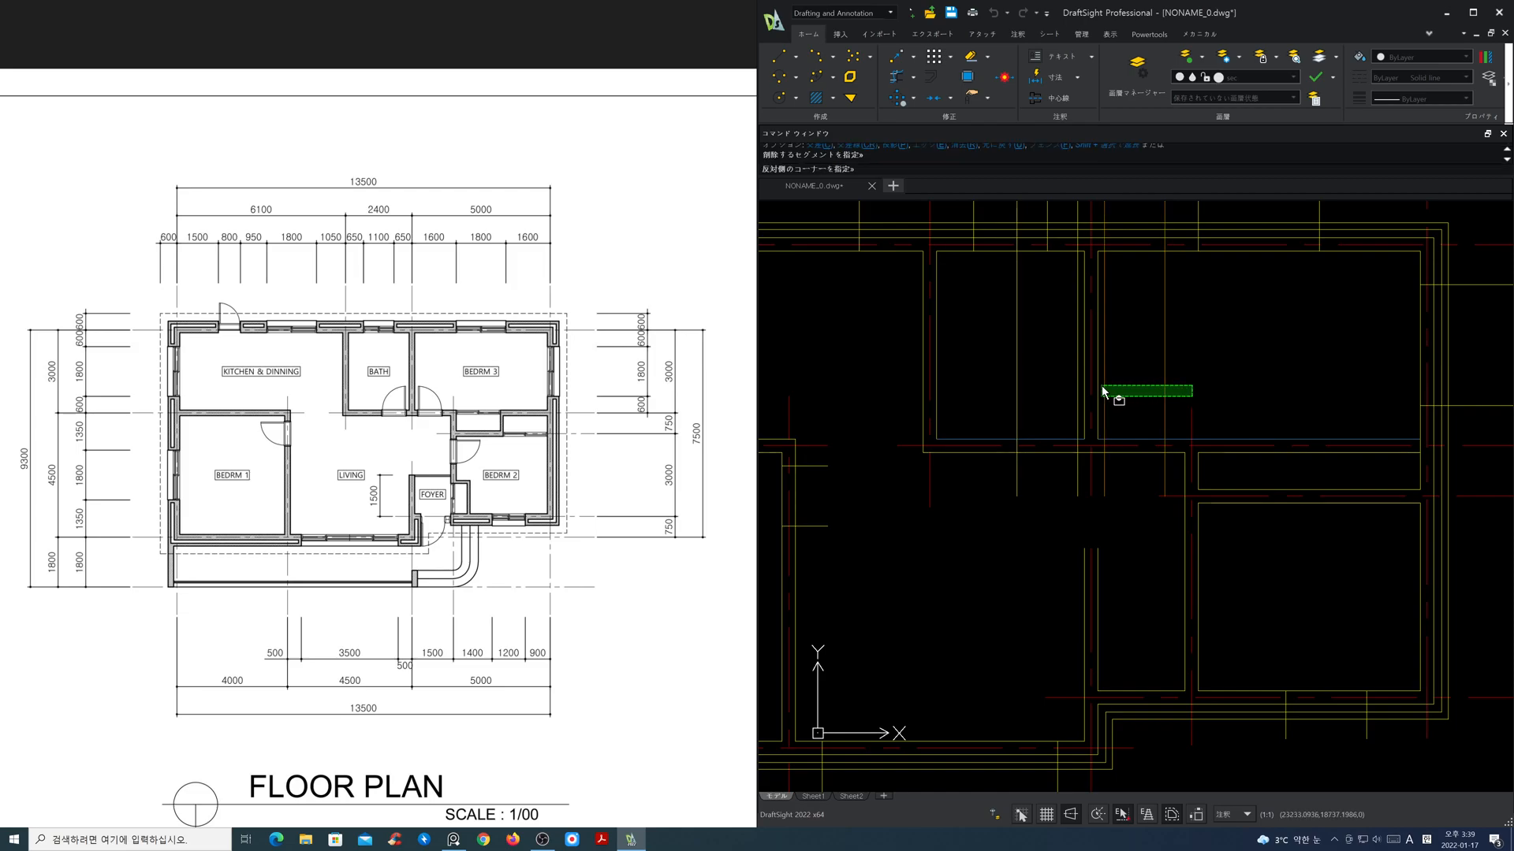
click(1100, 385)
click(1075, 386)
click(1016, 380)
key(Return)
middle_drag(1130, 580, 1067, 500)
text(o)
key(Return)
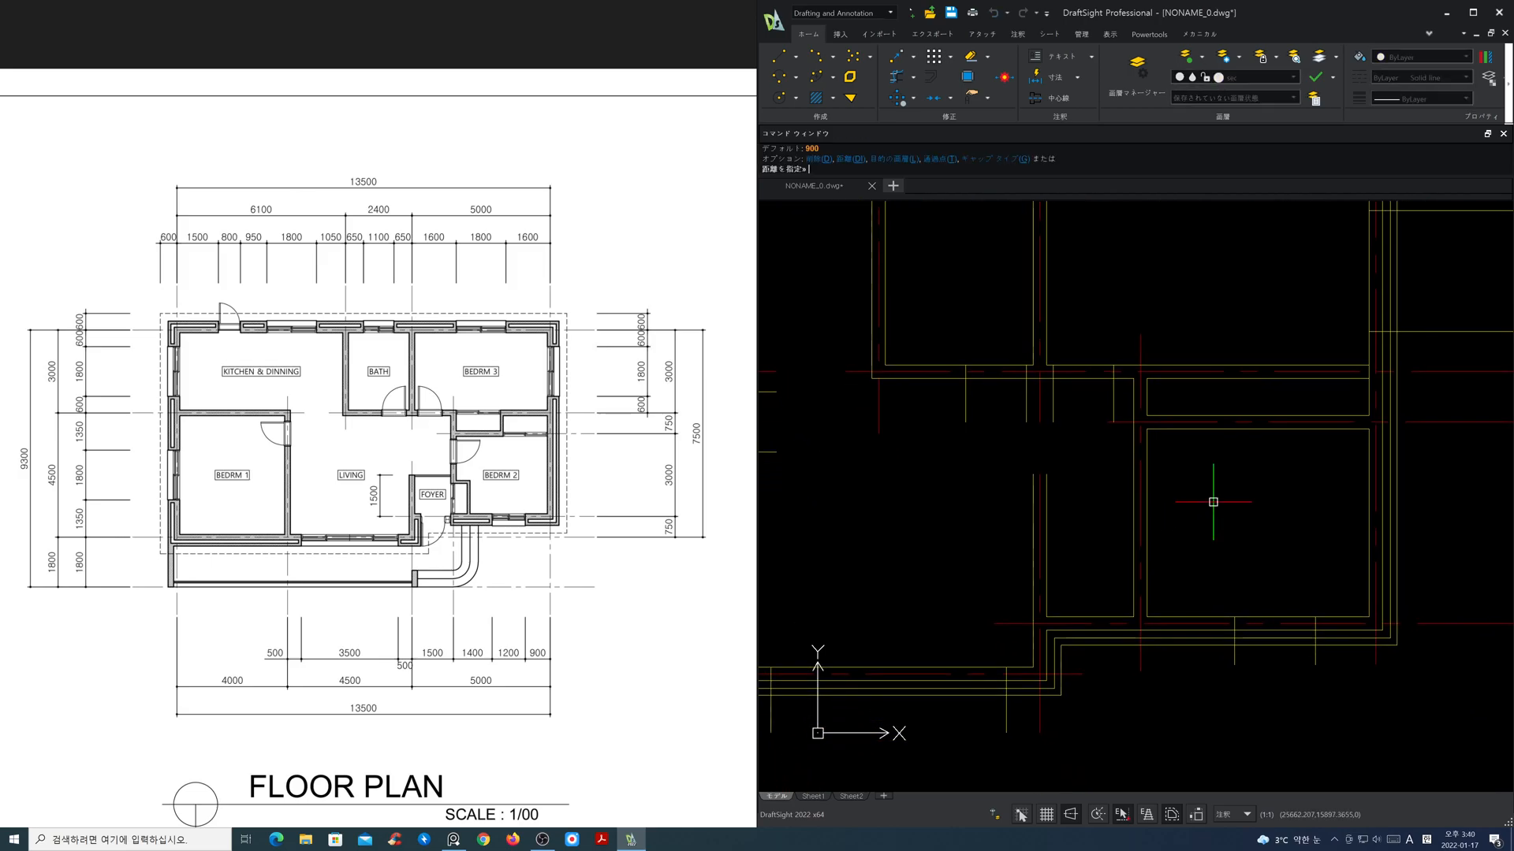
key(Return)
key(Escape)
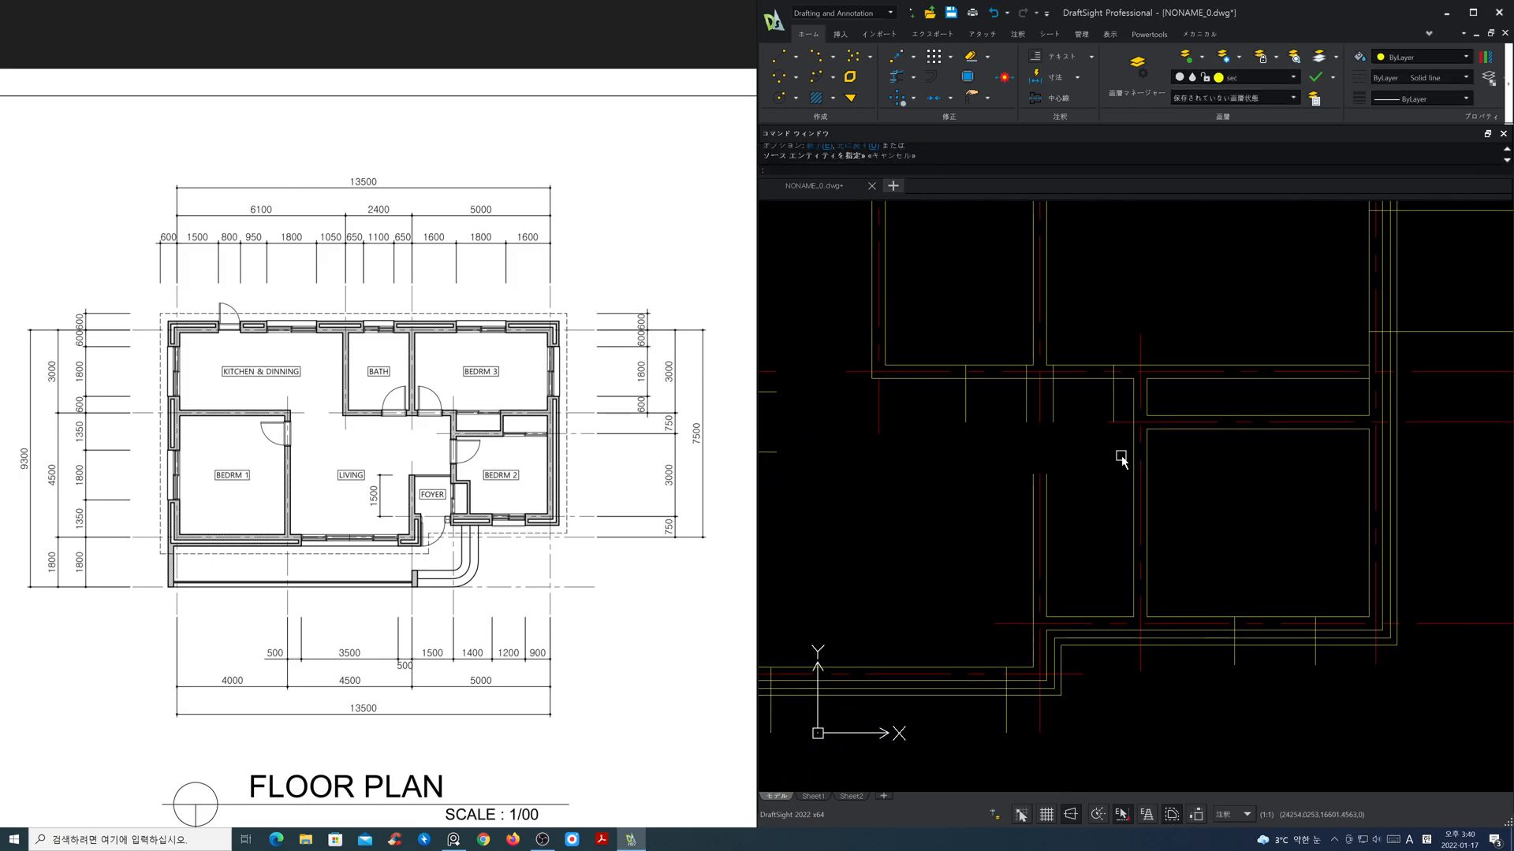
Step: Offset the horizontal centre line above Bedroom 2 downward by 200 to mark the upper edge of its door
key(Return)
text(2)
key(Return)
click(1119, 424)
click(1115, 466)
key(Escape)
Step: Offset the upper door line of Bedroom 2 downward by 900 to mark the door width
key(Return)
text(900)
key(Return)
click(1111, 434)
click(1132, 489)
key(Escape)
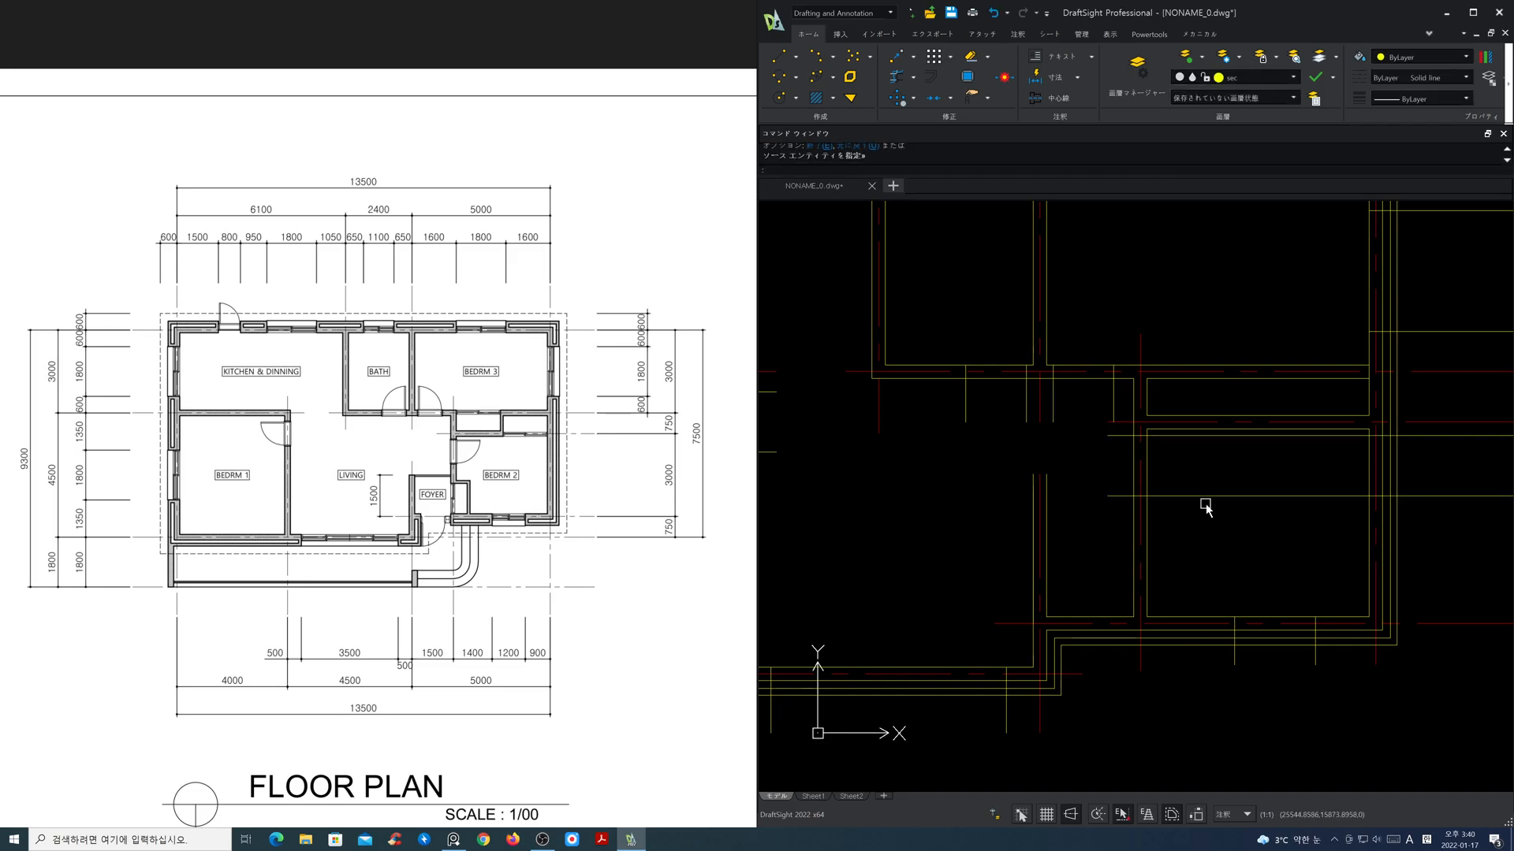
Step: Trim both Bedroom 2 door lines back to the inner face of the room's left wall
text(tr)
key(Return)
click(1150, 466)
key(Return)
click(1207, 525)
click(1158, 426)
key(Return)
Step: Freeze the cen layer to hide the centre lines
scroll(1109, 528, down, 2)
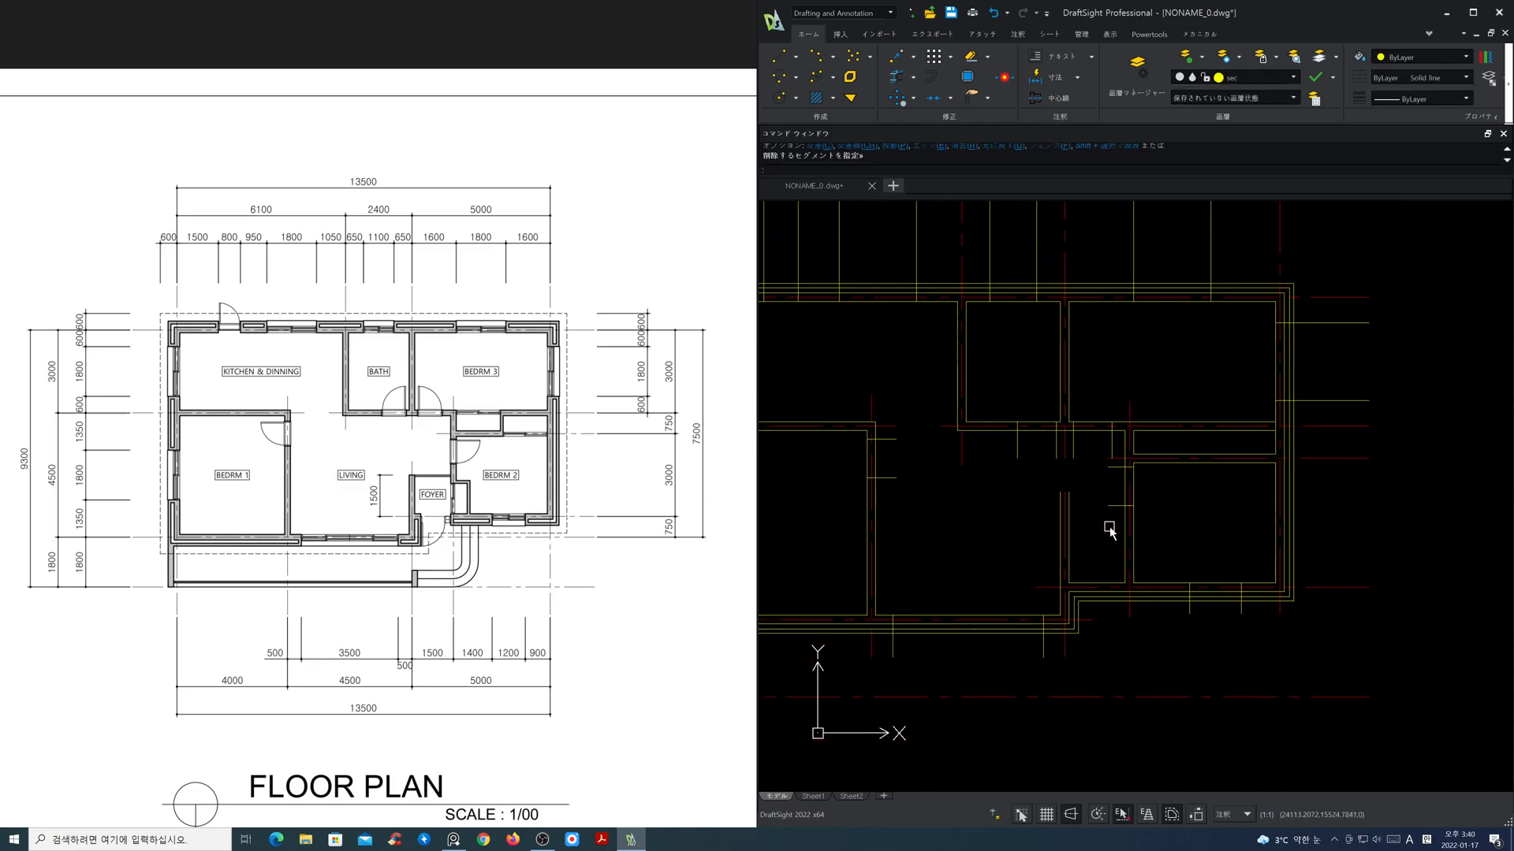
scroll(1031, 548, down, 2)
mouse_move(1031, 548)
middle_down()
mouse_move(1150, 557)
mouse_move(1141, 502)
middle_up()
key(Escape)
key(Escape)
scroll(1139, 554, down, 1)
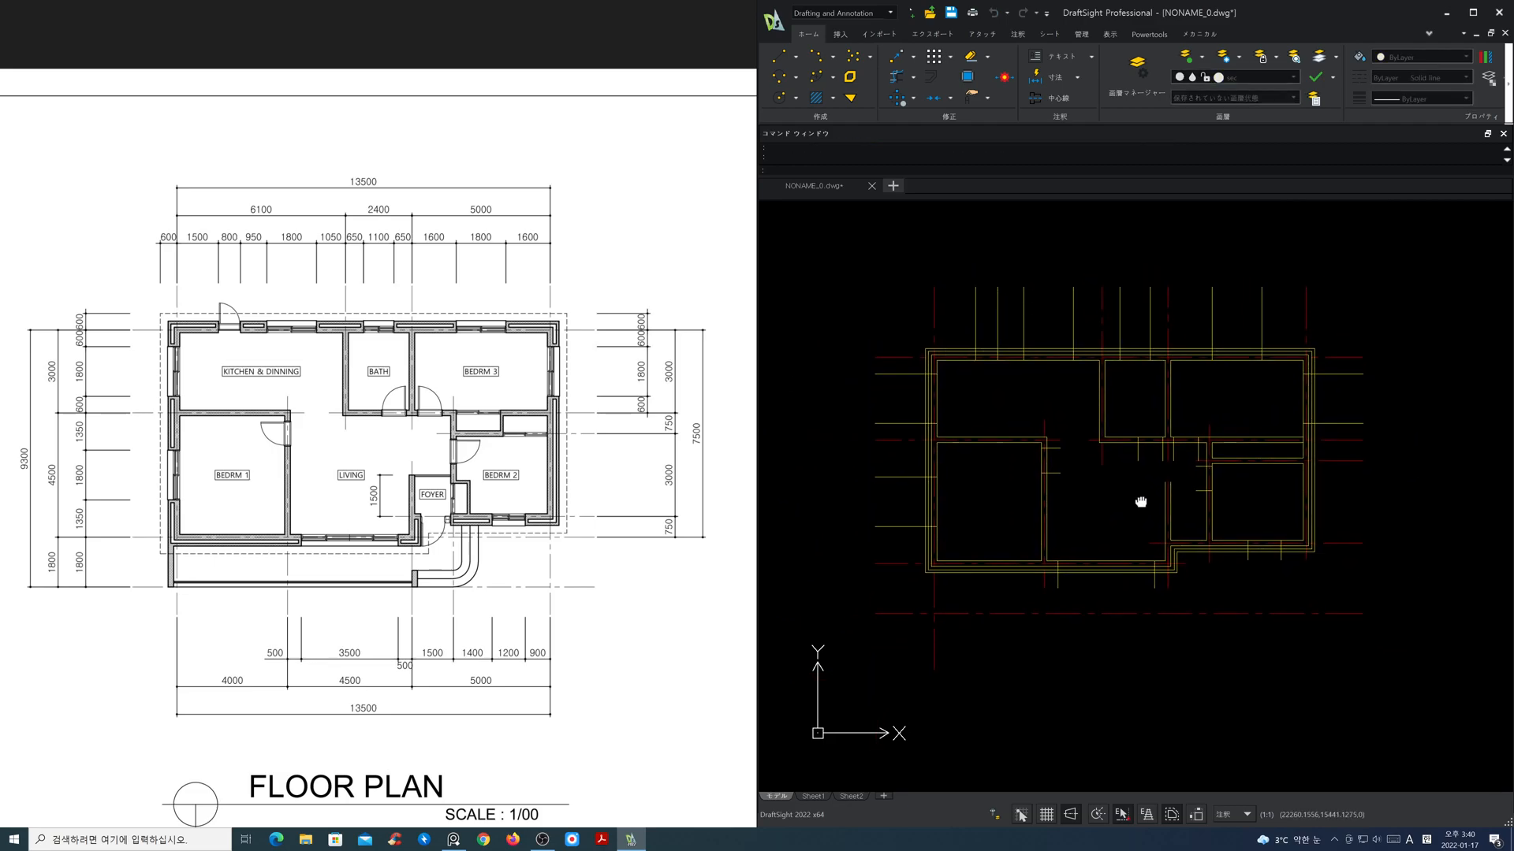
scroll(603, 501, up, 2)
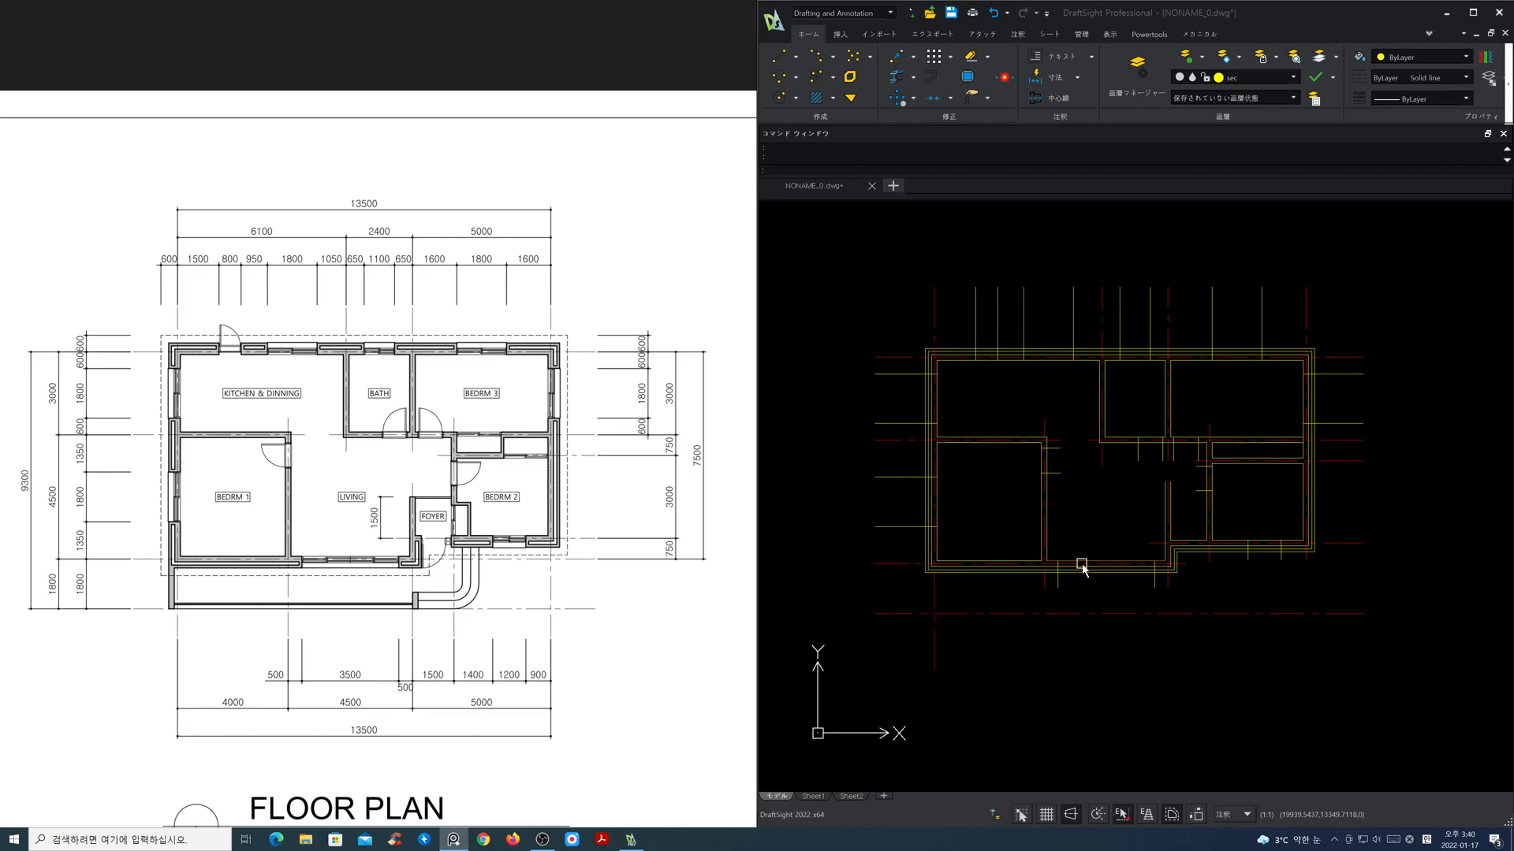
click(1289, 82)
click(1194, 107)
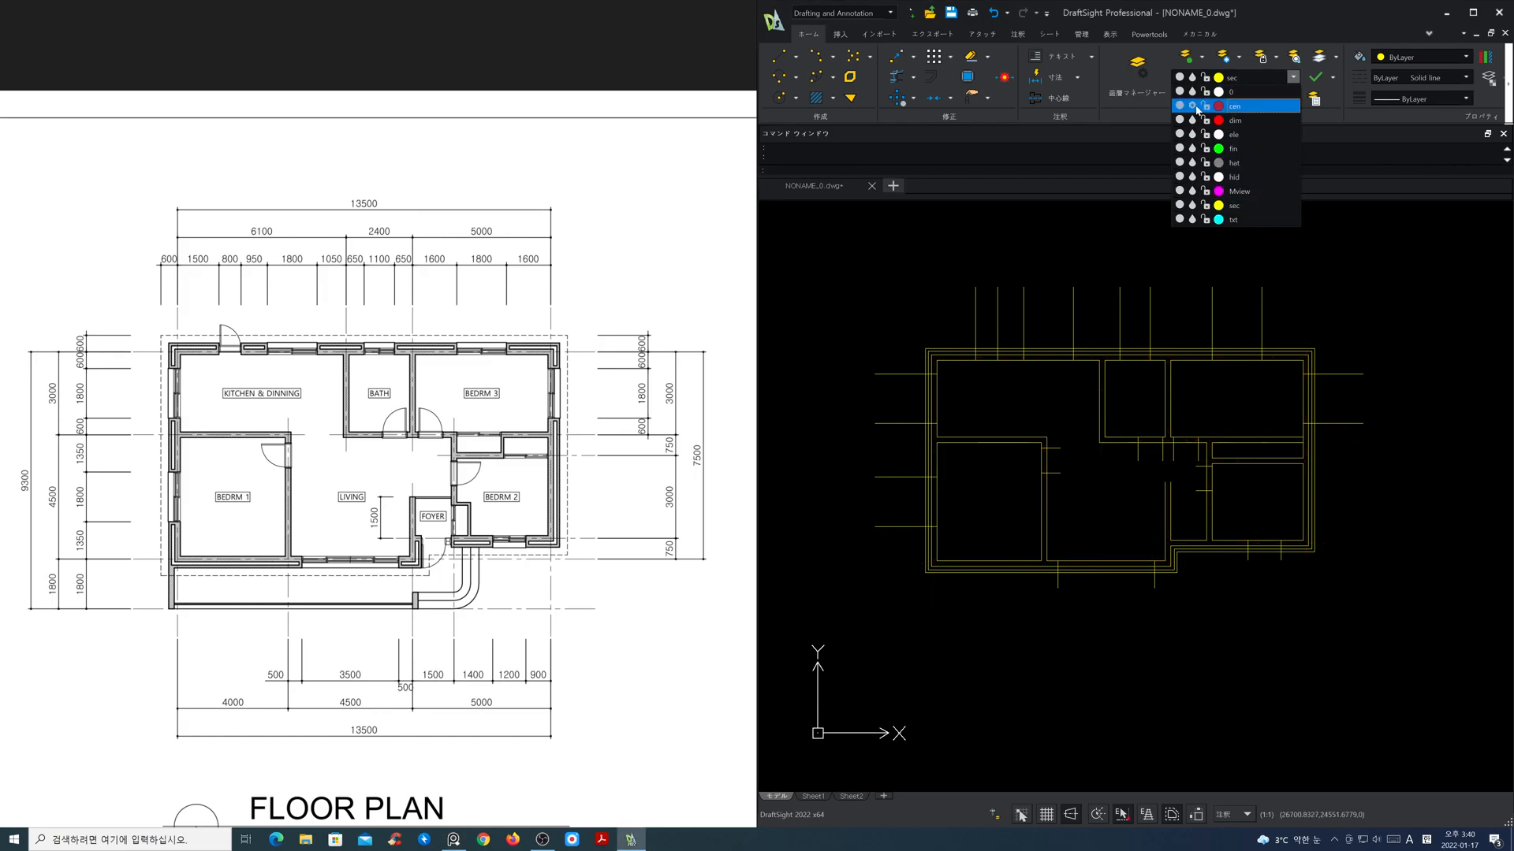
Step: Power-trim the wall lines across the openings in the upper and left exterior walls, together with the protruding marker lines
click(896, 76)
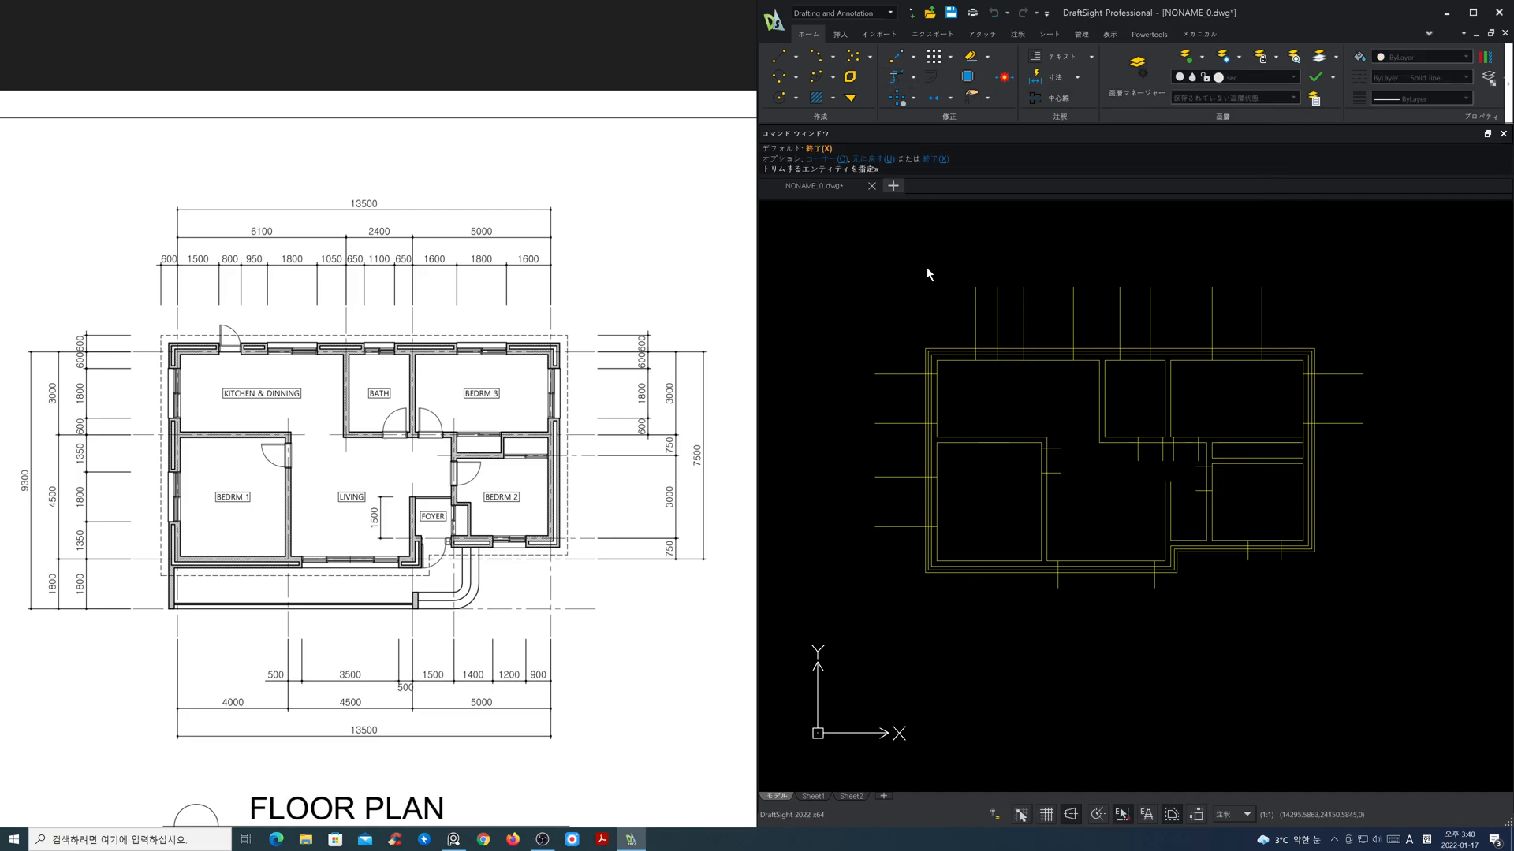
drag(943, 316, 1278, 318)
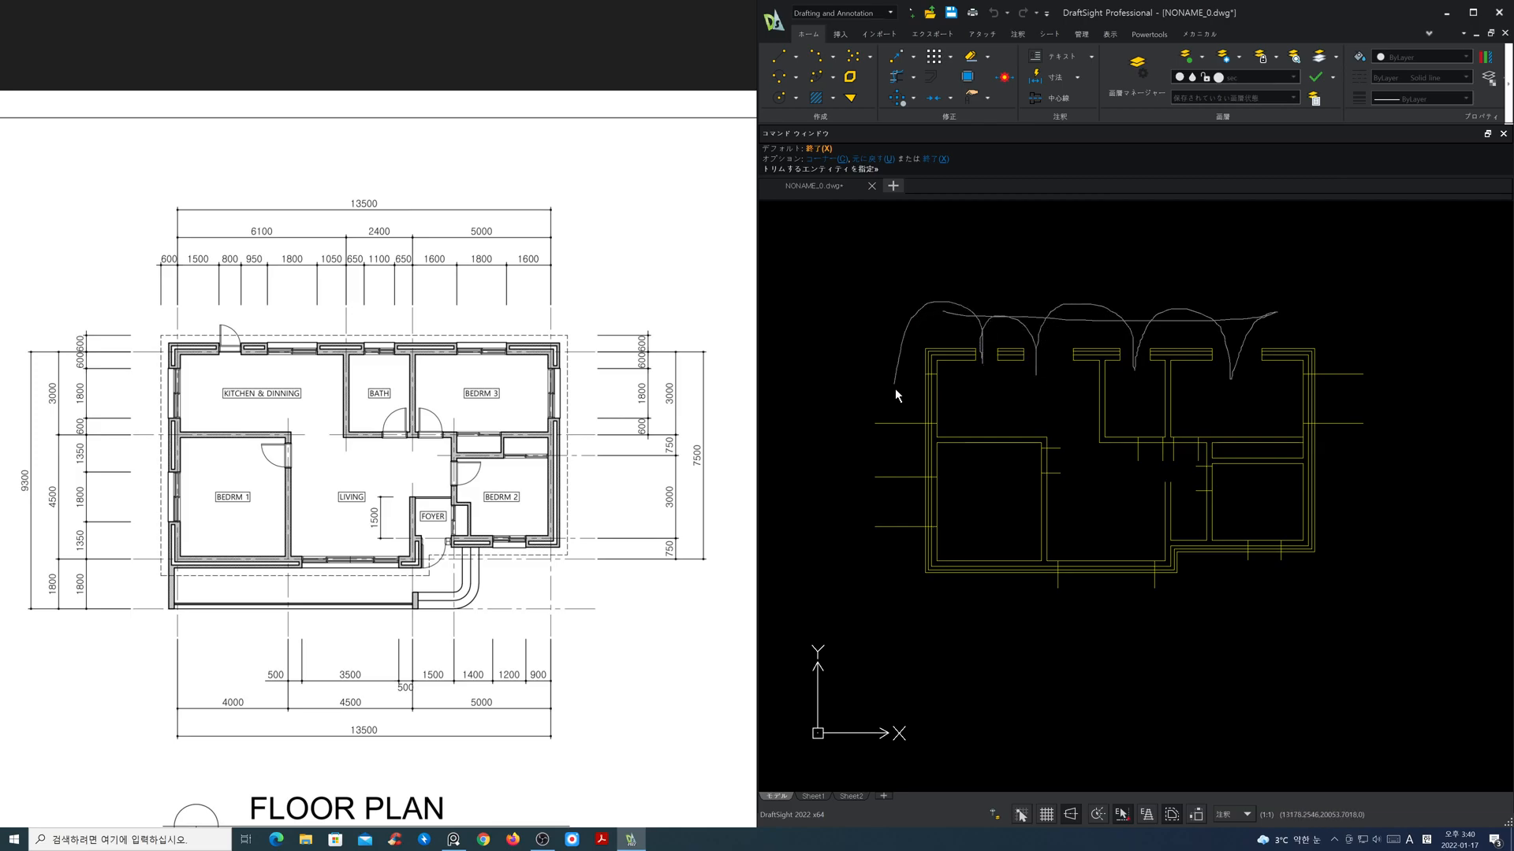
drag(939, 396, 939, 398)
key(Return)
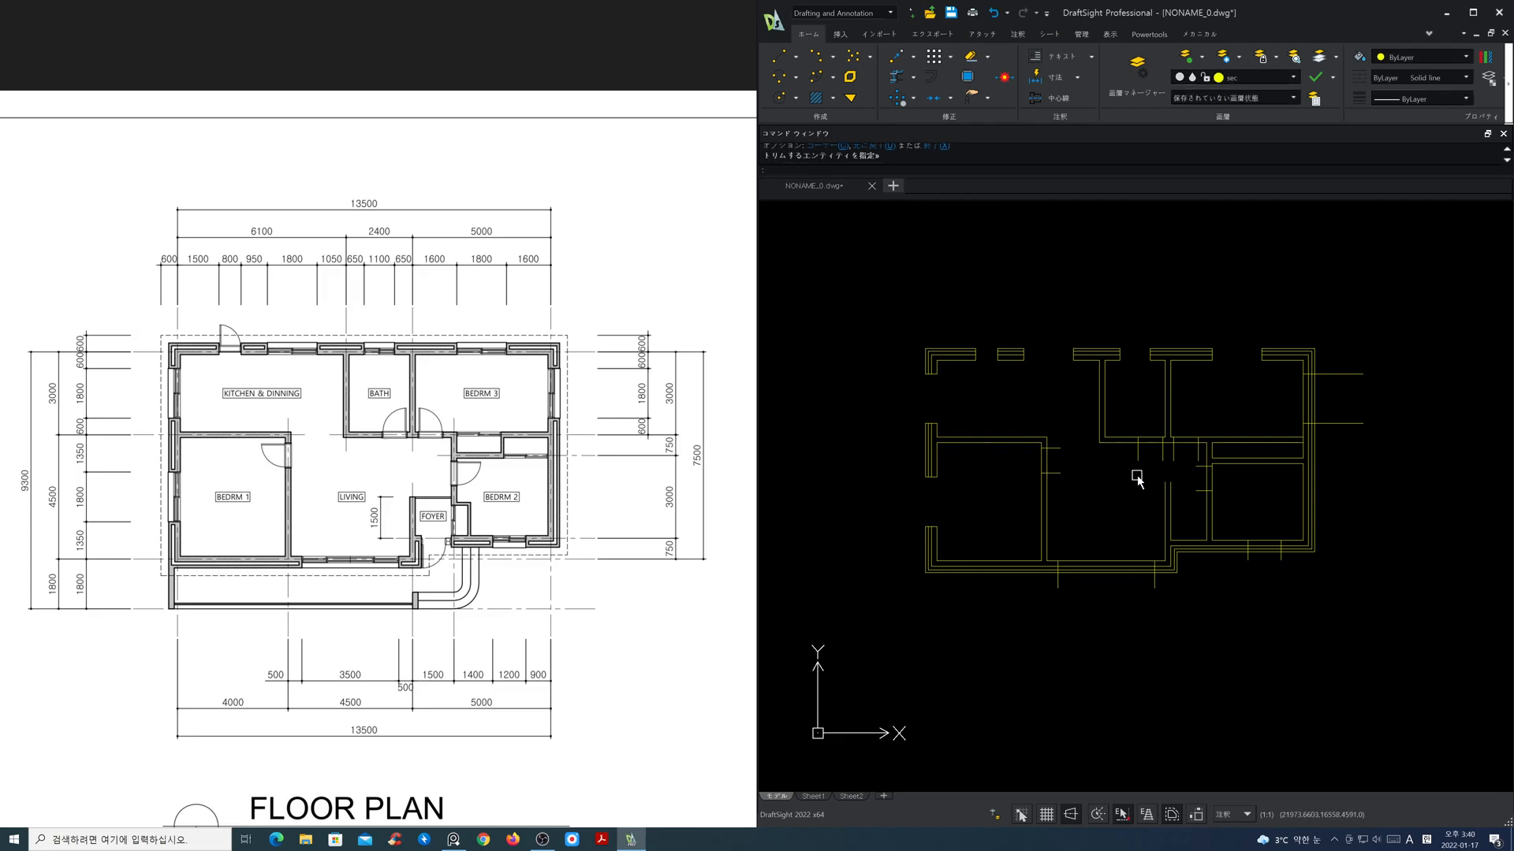
Step: Power-trim the remaining interior door openings and the window openings in the lower and right exterior walls, including their protruding marker lines
scroll(1132, 477, up, 1)
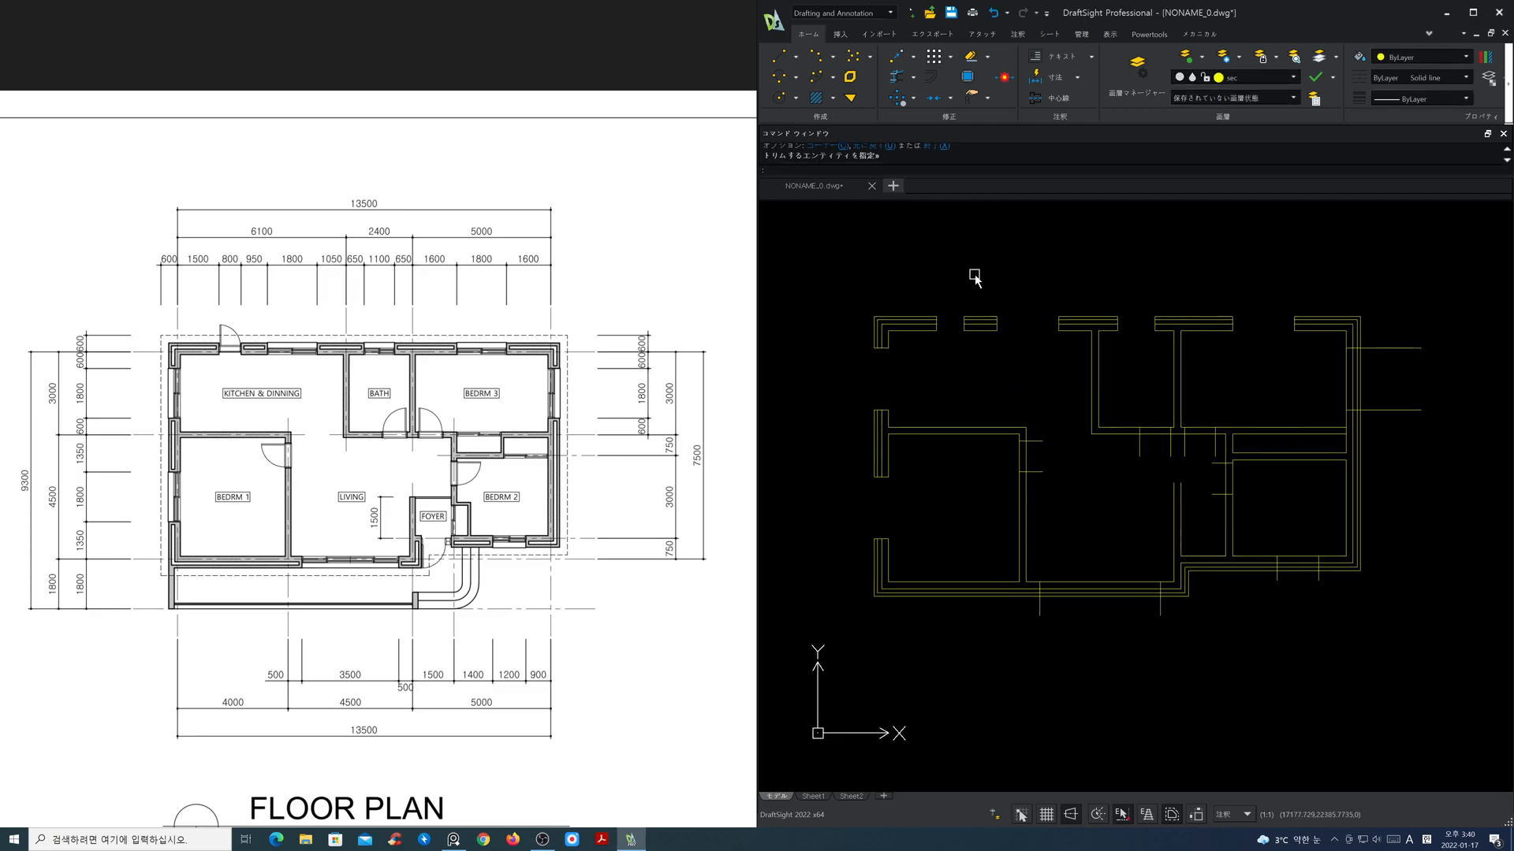
click(896, 76)
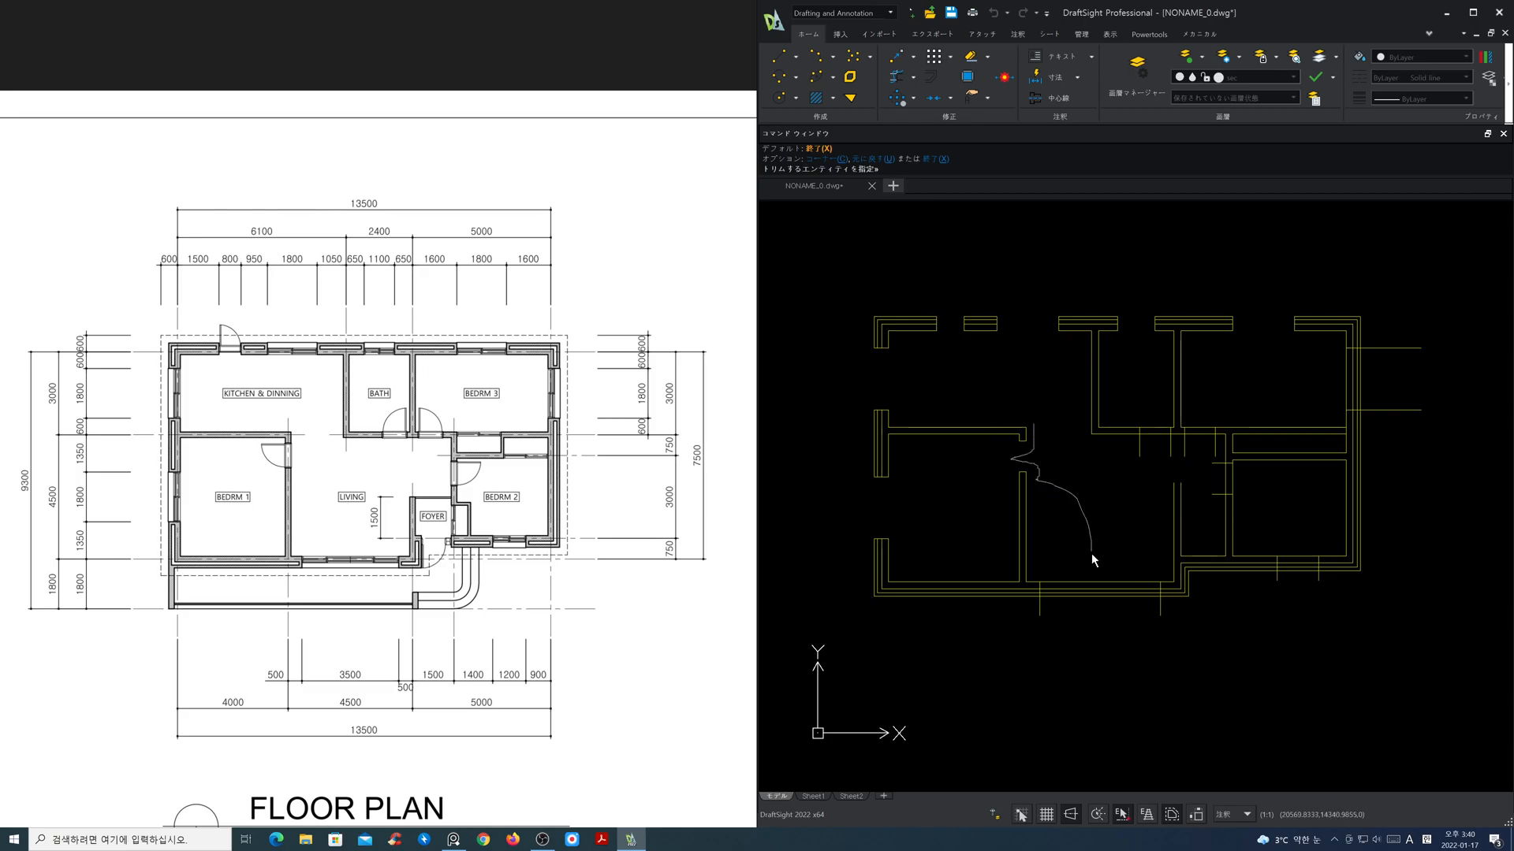
drag(1091, 550, 1052, 604)
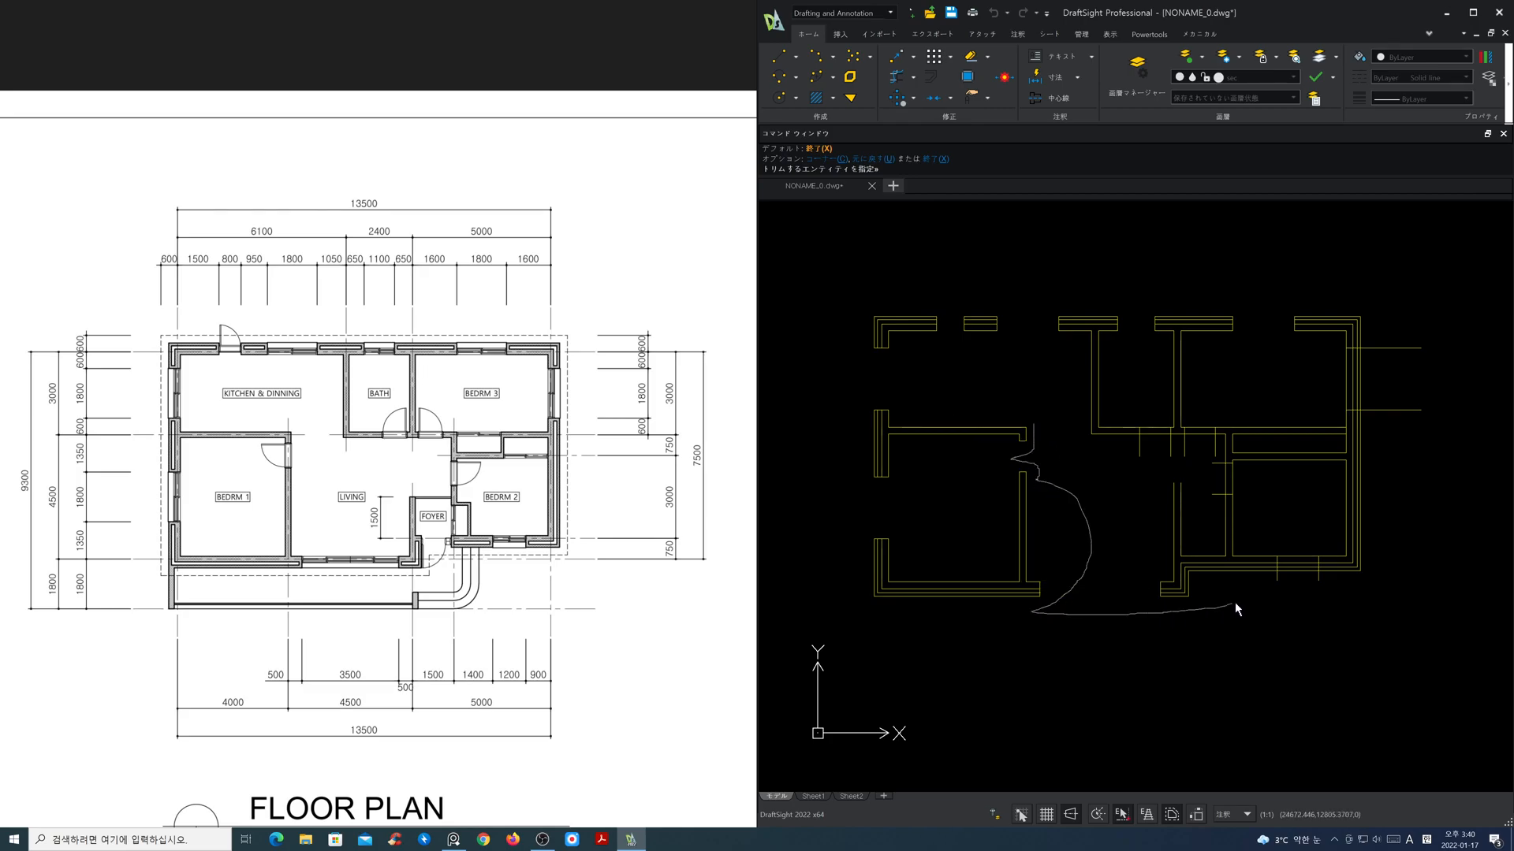
mouse_move(1269, 573)
mouse_down()
mouse_move(1299, 564)
mouse_move(1313, 583)
mouse_move(1393, 426)
mouse_up()
drag(1387, 364, 1274, 392)
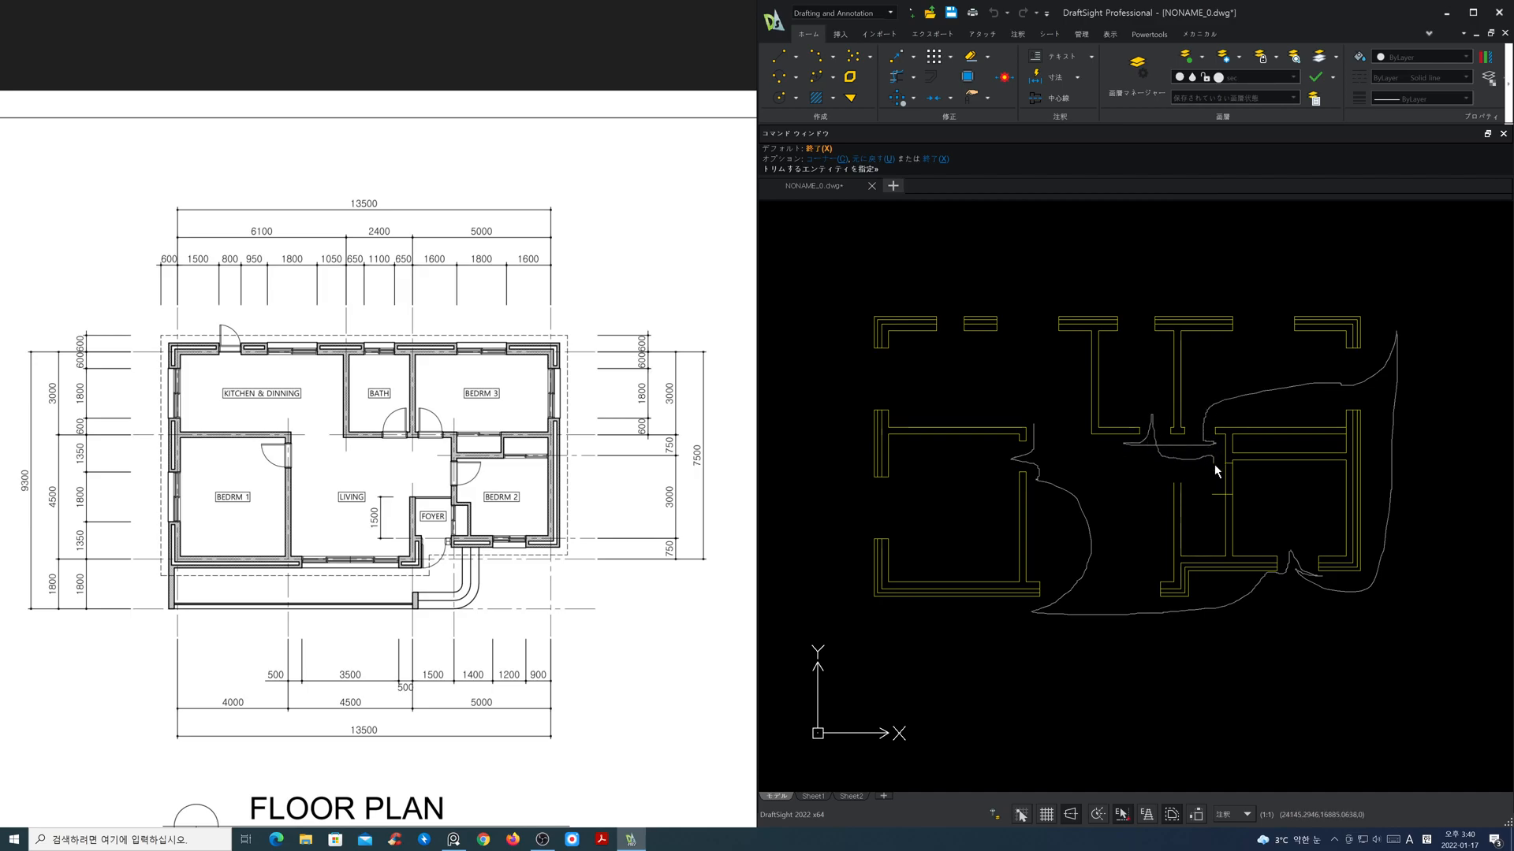
drag(1234, 478, 1233, 478)
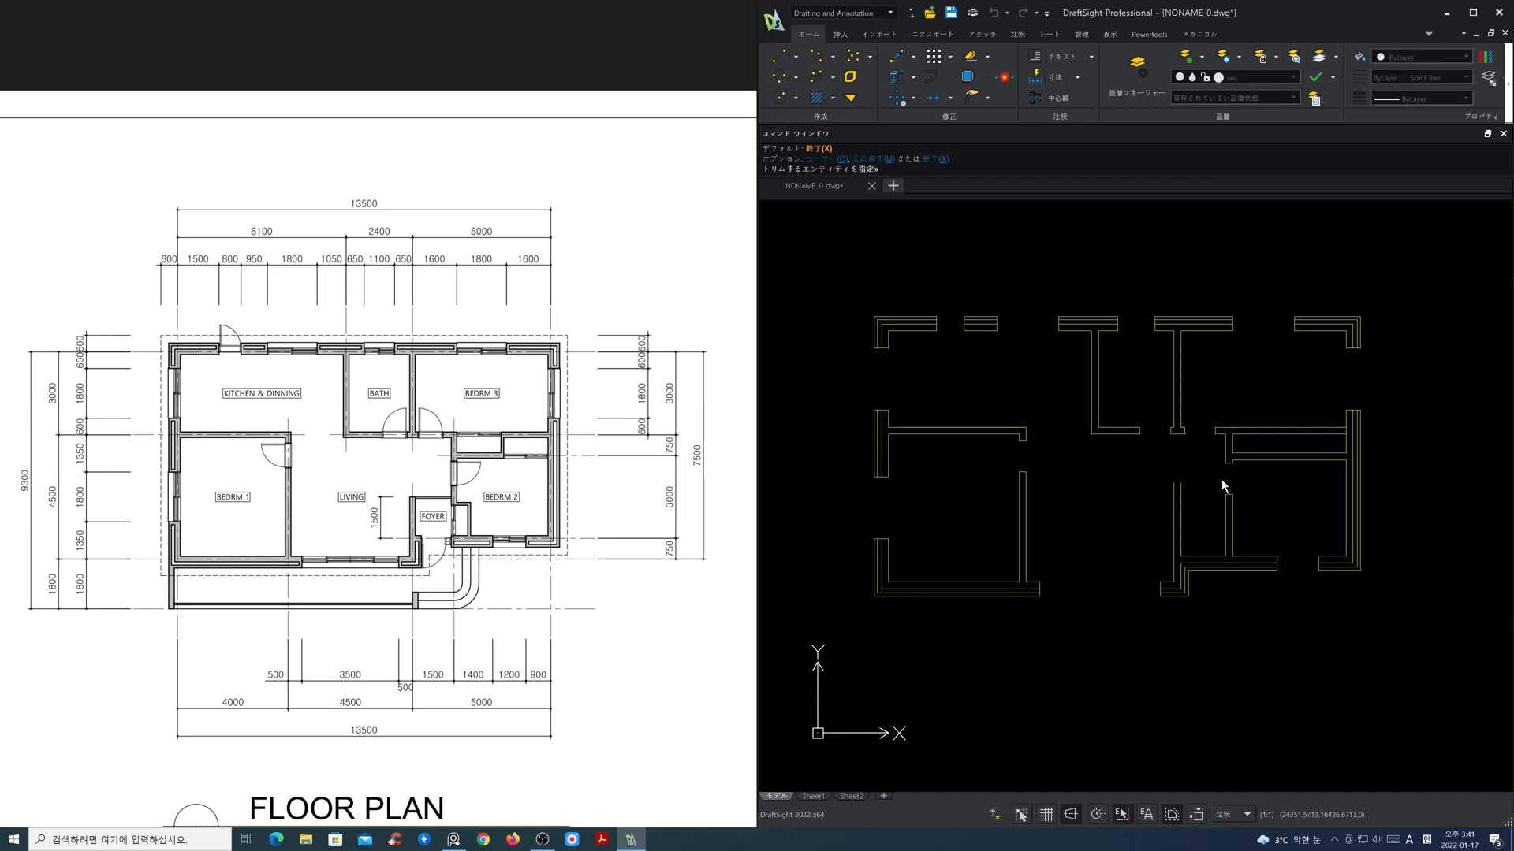
key(Escape)
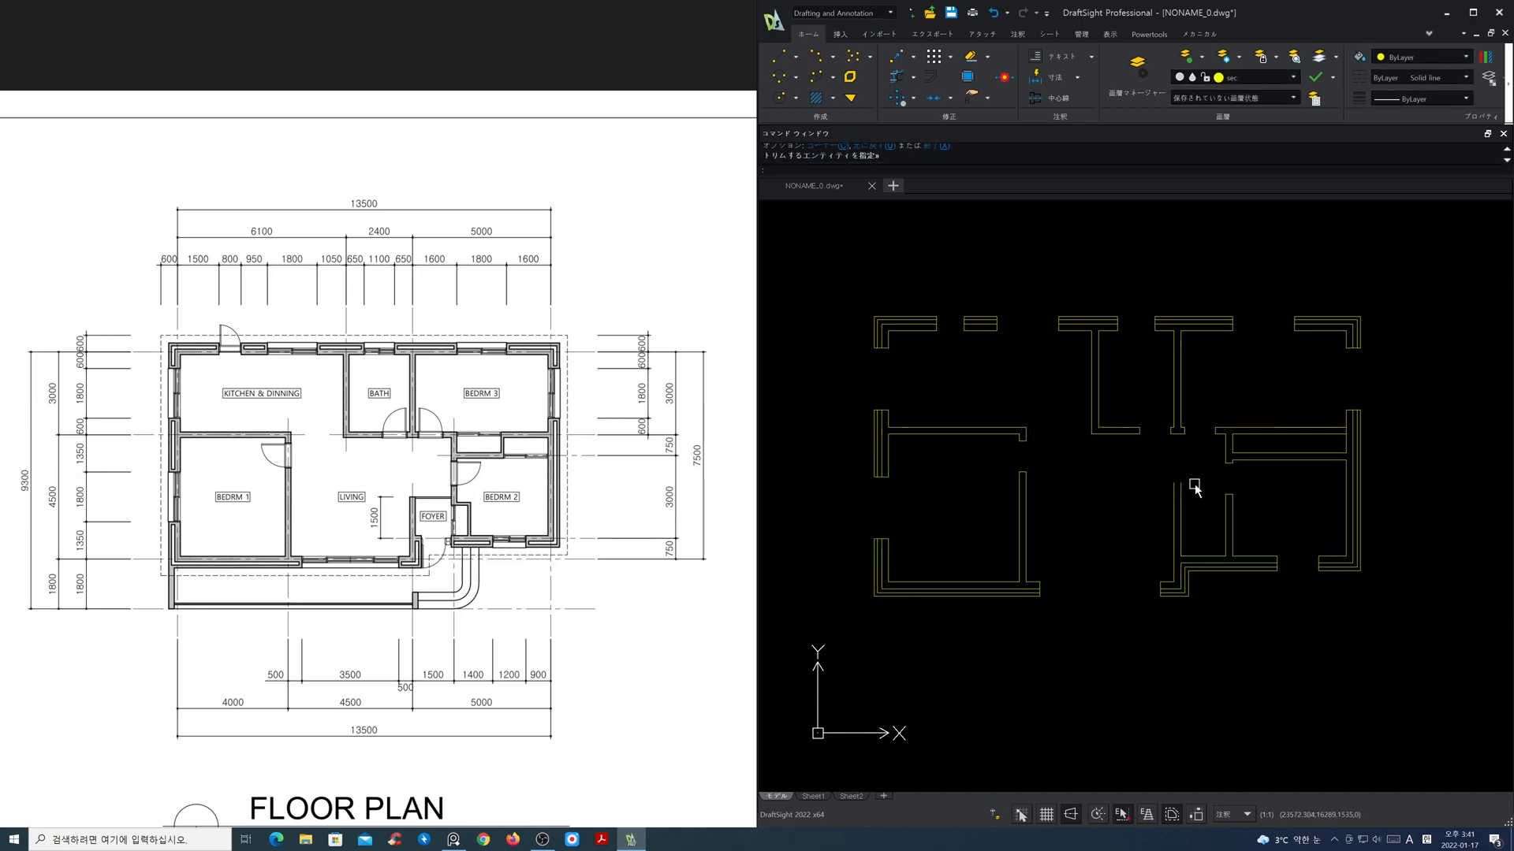
Step: Thaw the cen layer to show the centre lines again
scroll(1194, 536, up, 3)
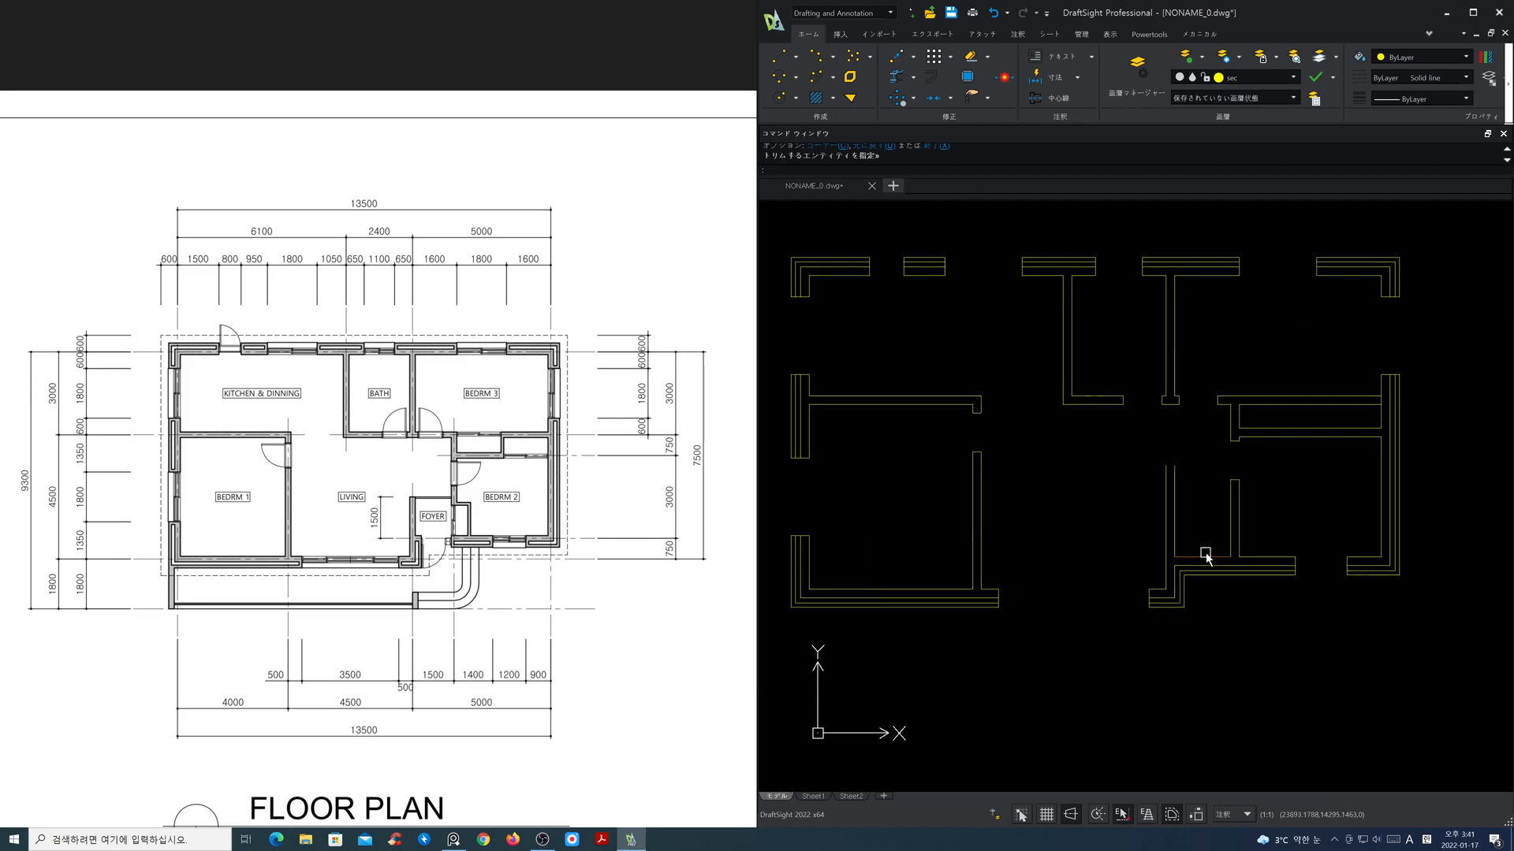
middle_drag(1199, 542, 1014, 530)
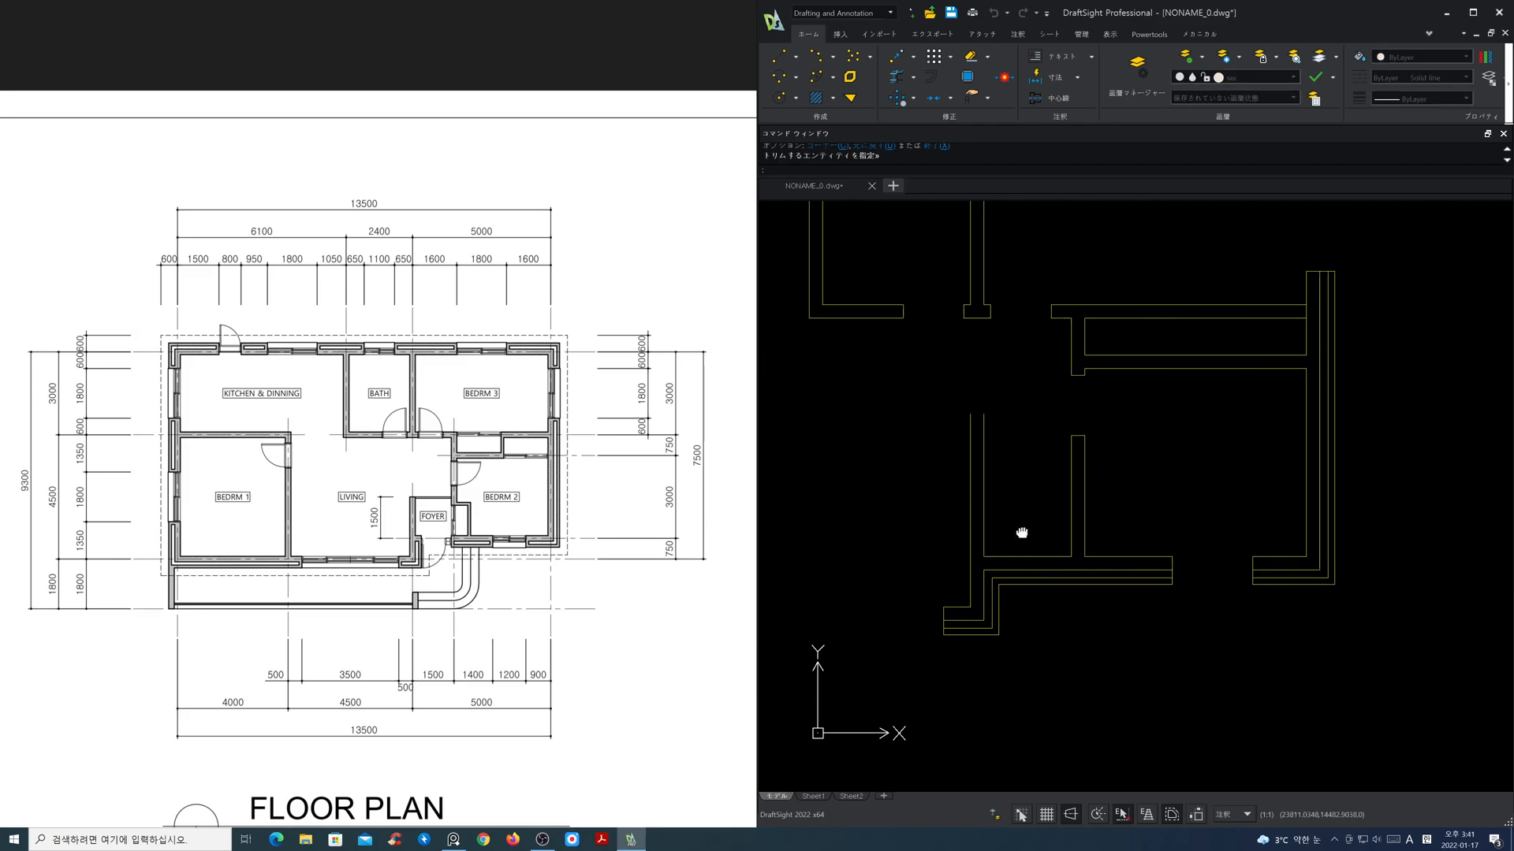
click(1266, 79)
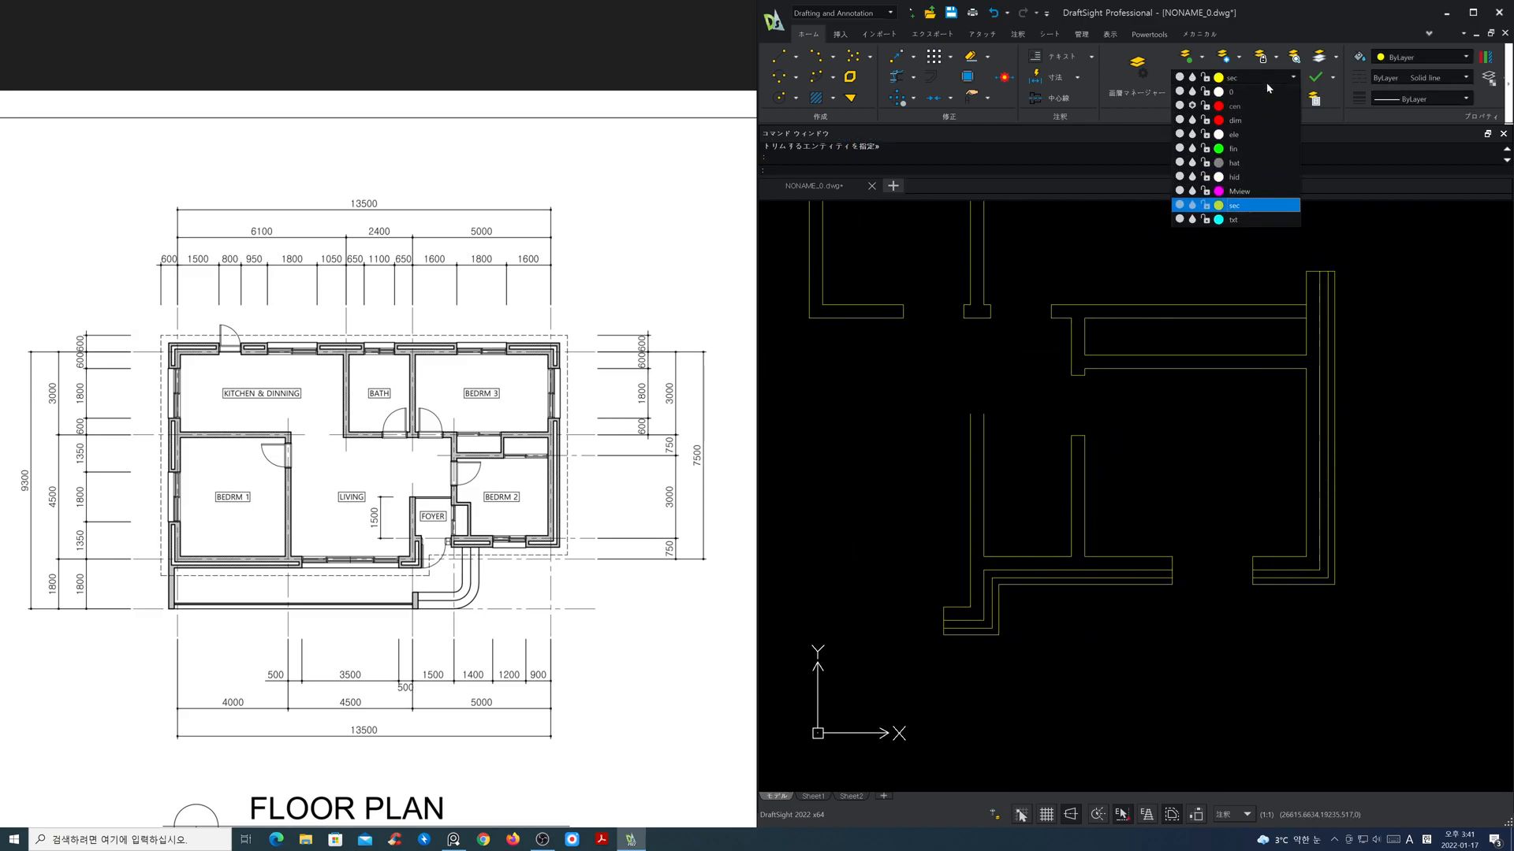
click(1193, 107)
click(1181, 424)
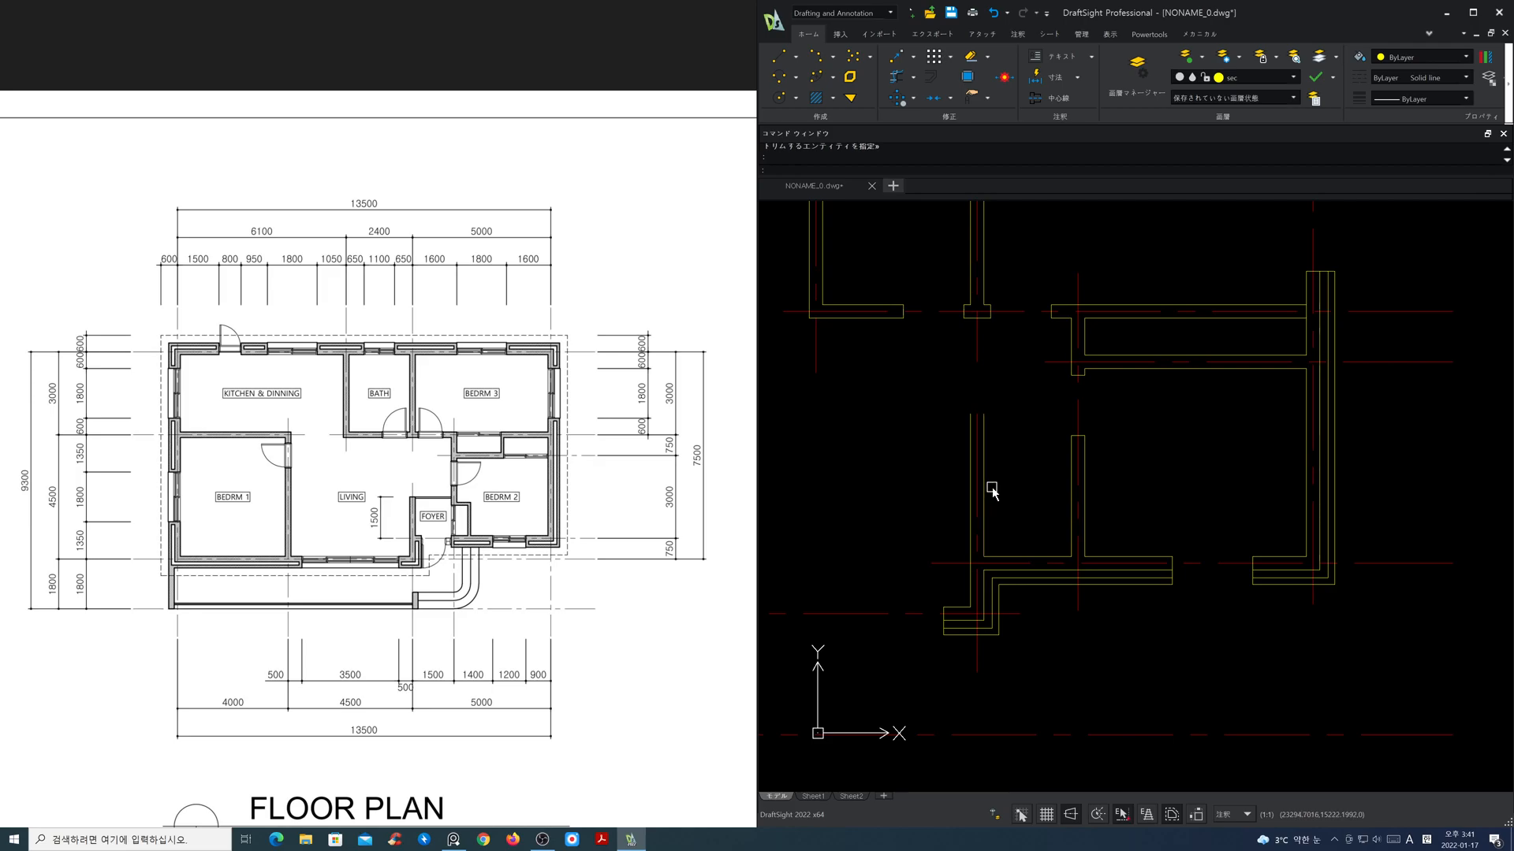
Step: Offset the horizontal centre line below Bedroom 2 upward by 1500 to mark the end of the foyer's left wall
key(Return)
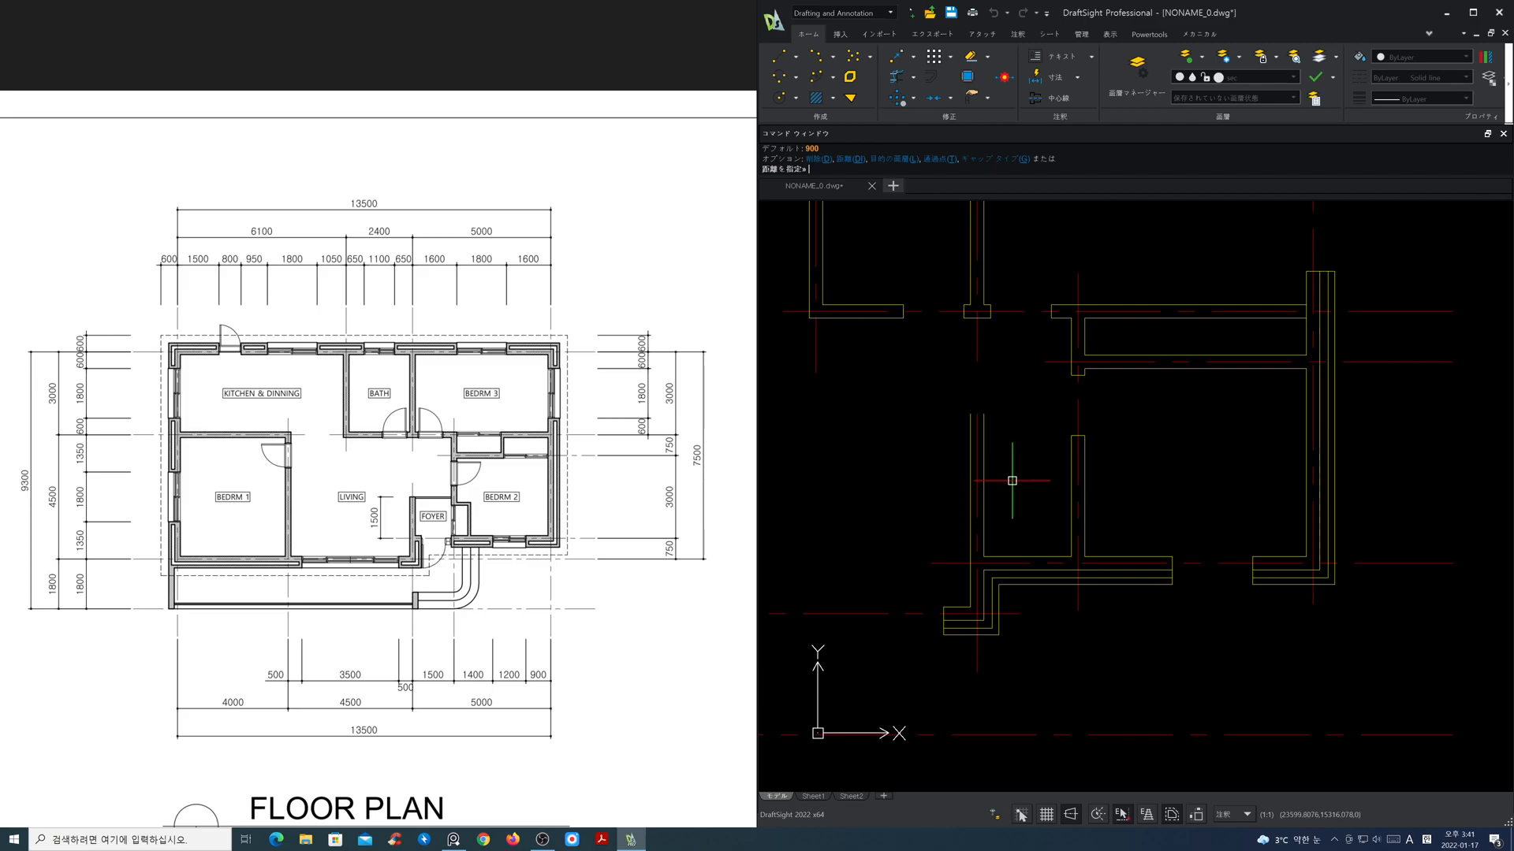
text(1500)
key(Return)
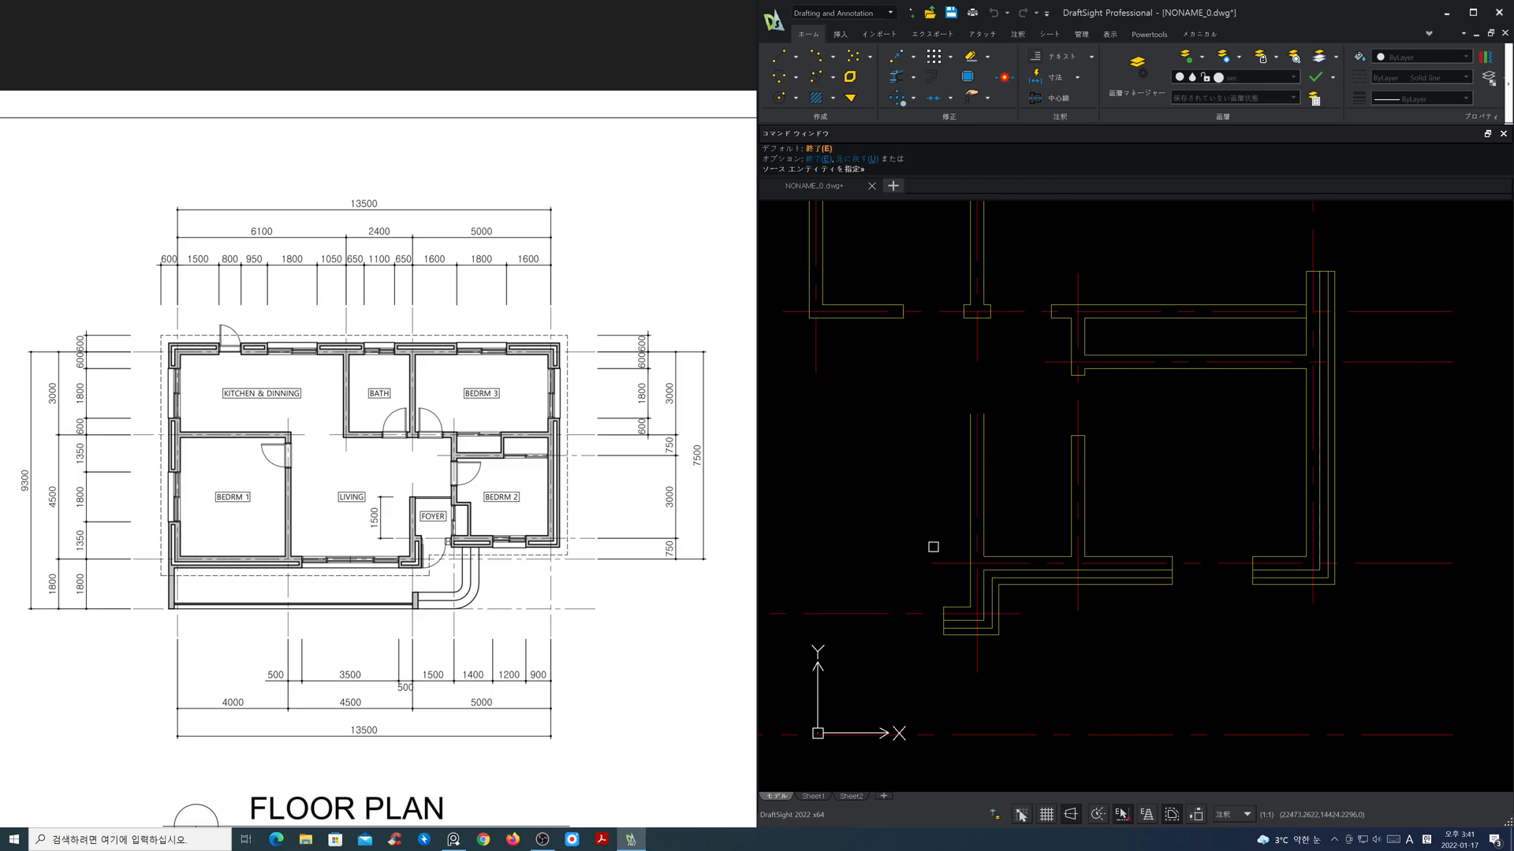
click(944, 565)
click(944, 531)
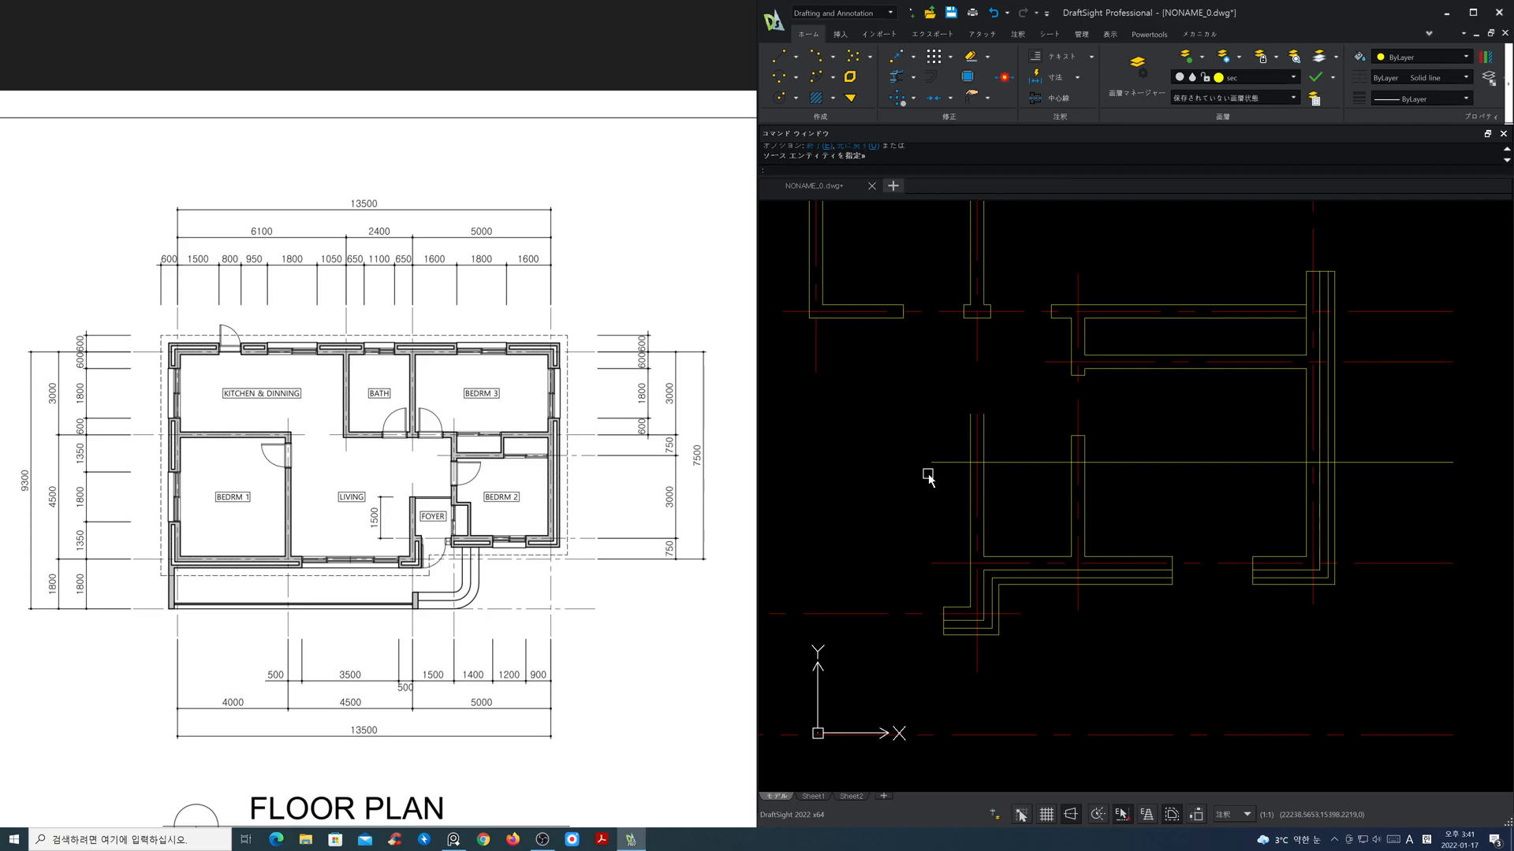
Step: Corner-trim the foyer's left wall lines with the offset line to close off the wall's upper end
click(896, 82)
text(c)
key(Return)
scroll(972, 474, up, 3)
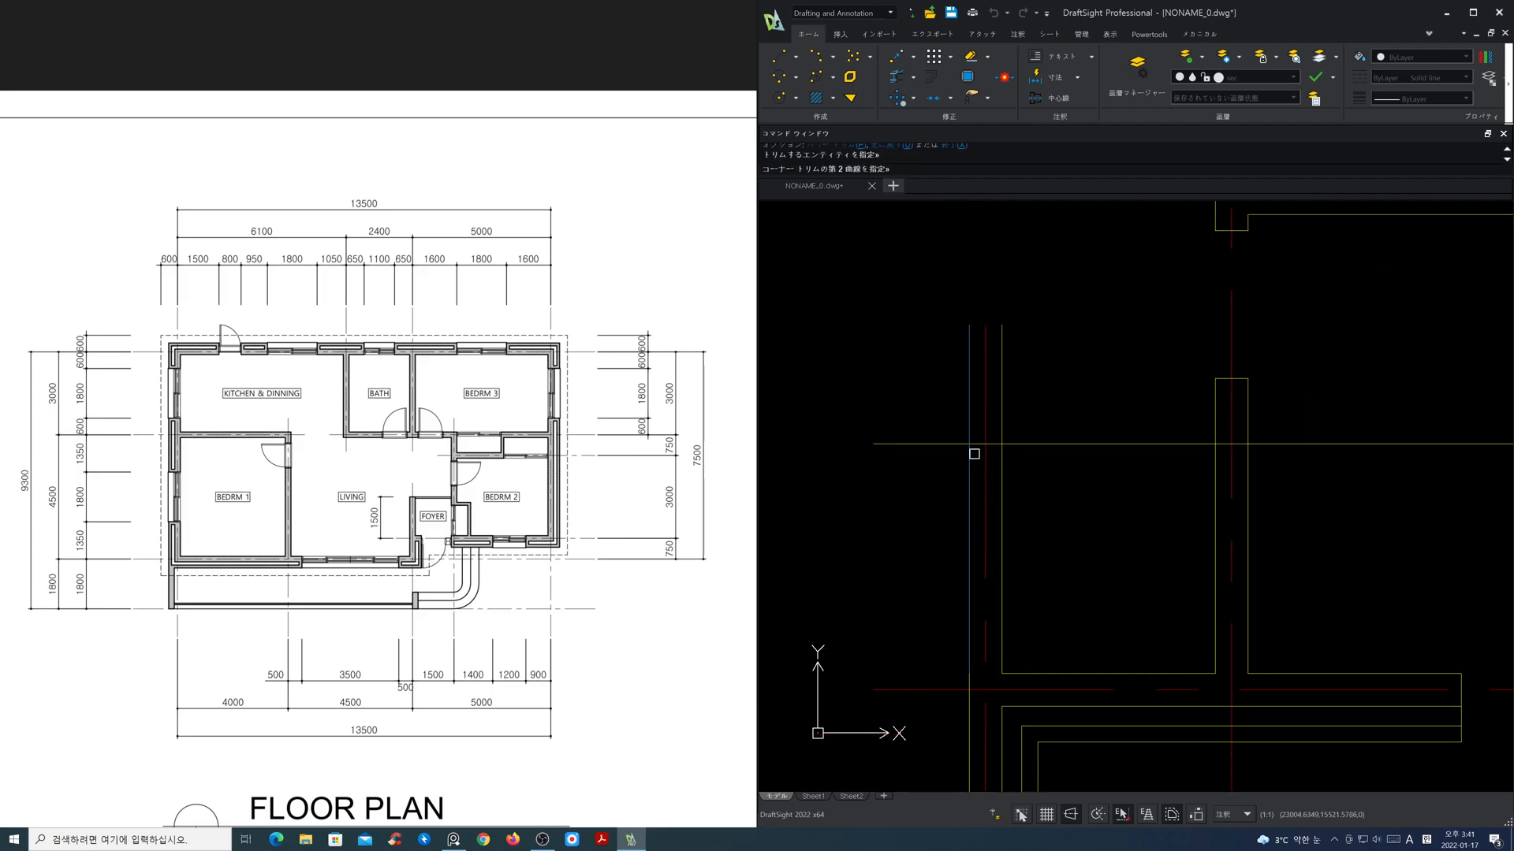
click(994, 443)
click(998, 455)
key(Return)
scroll(1022, 471, down, 5)
mouse_move(1023, 466)
middle_down()
mouse_move(1135, 476)
mouse_move(1095, 544)
middle_up()
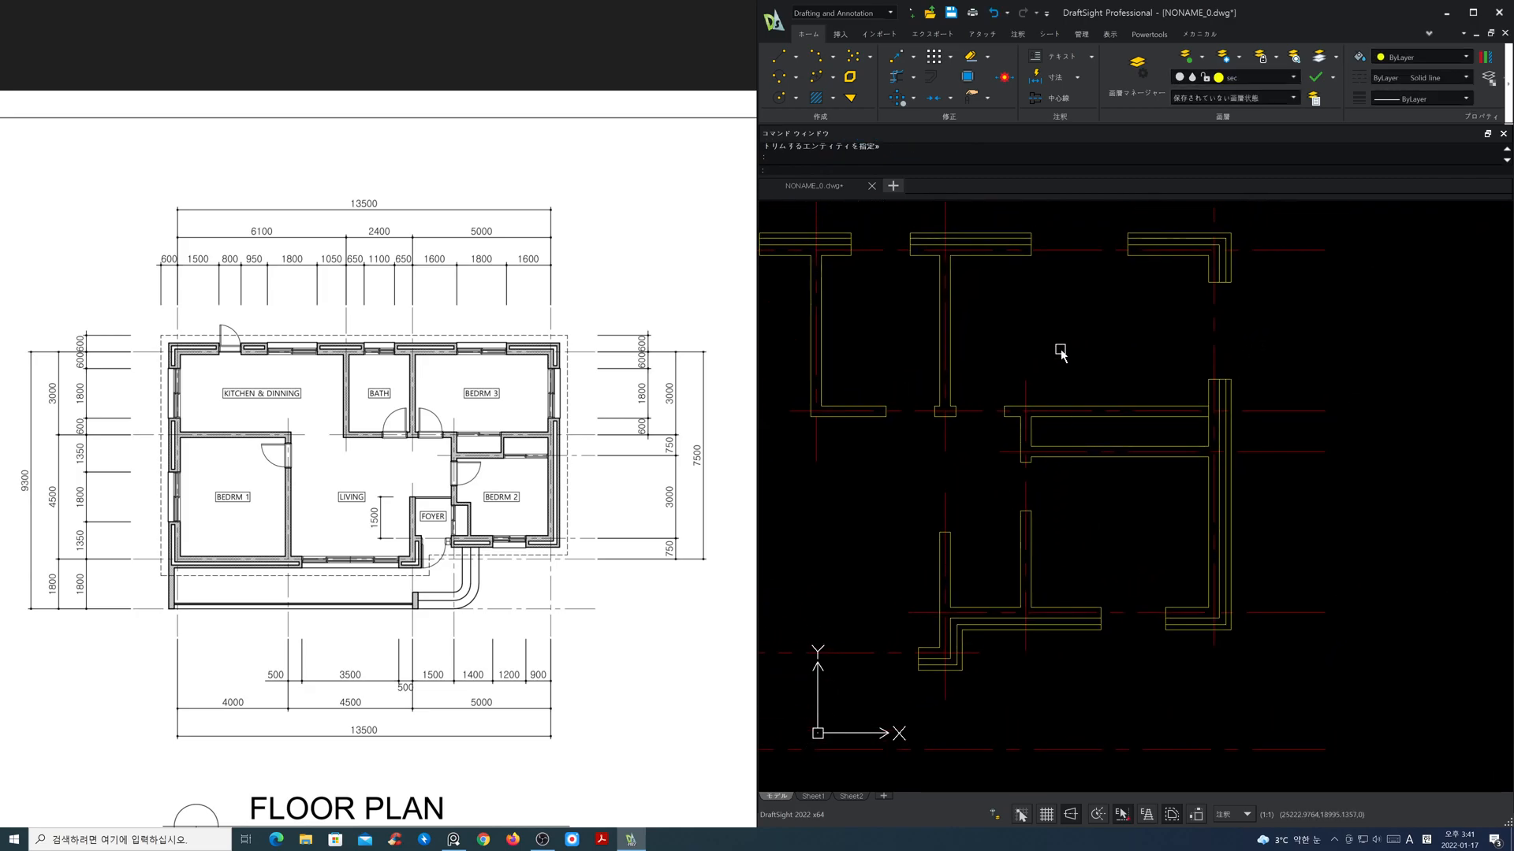
Step: Freeze the cen layer to hide the centre lines
click(1277, 78)
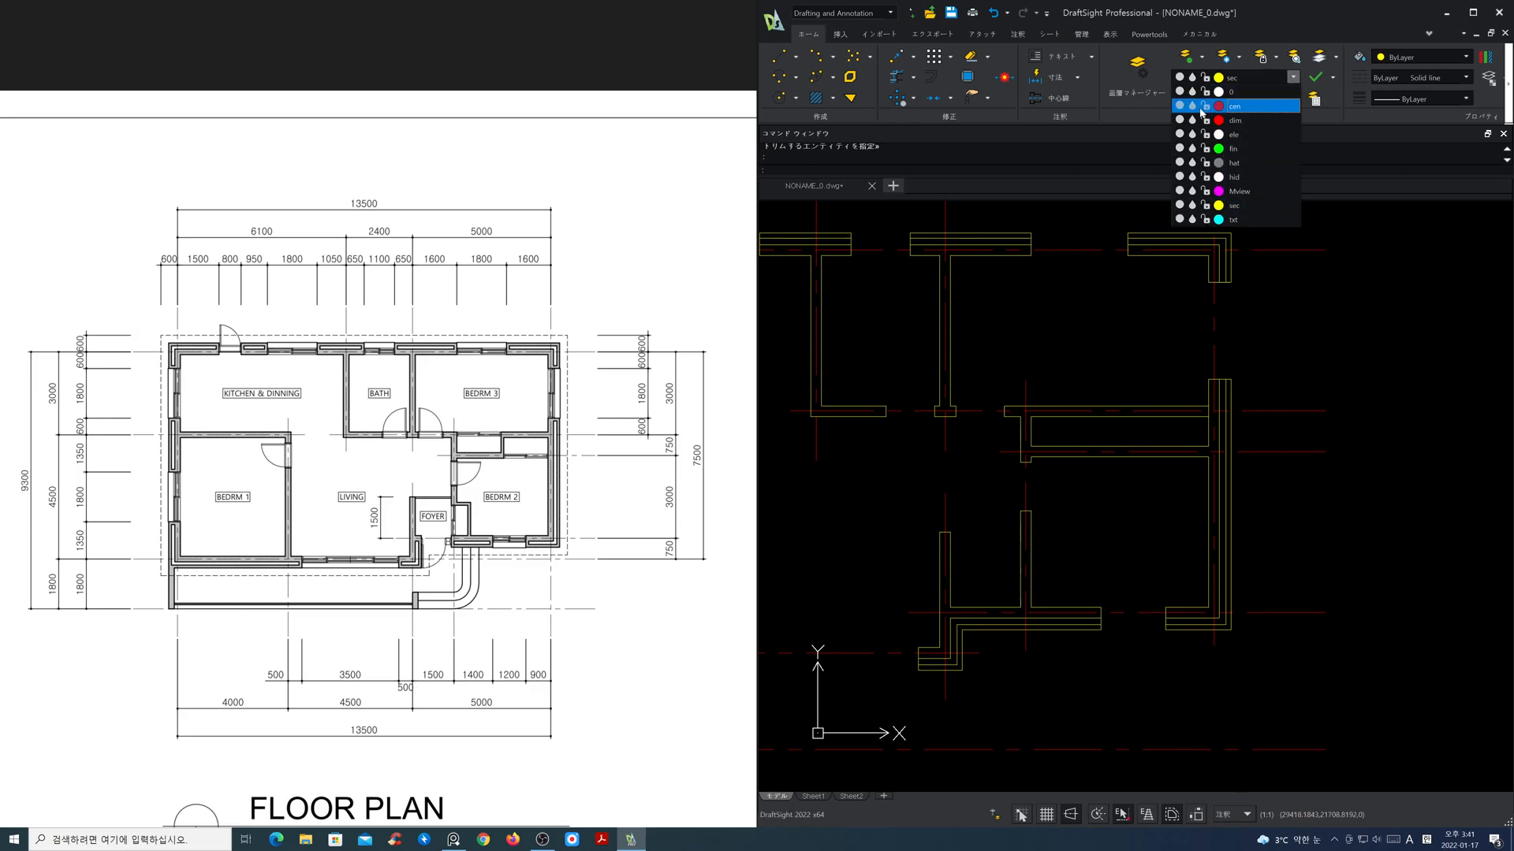
click(1192, 106)
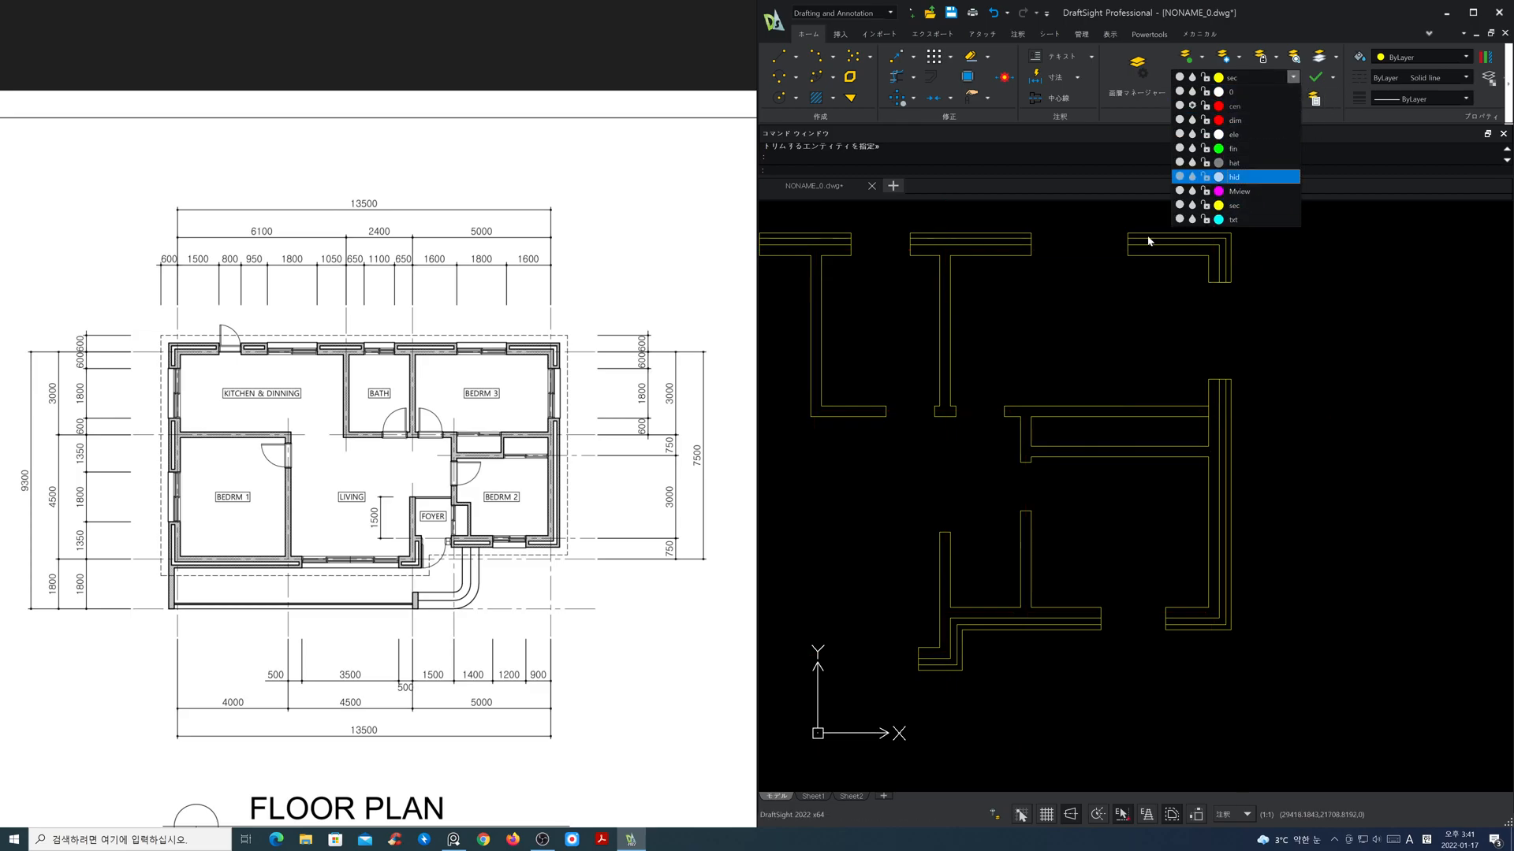
click(1055, 597)
Step: Stretch the short outer line left of the foyer upward and the foyer's right wall line downward past the exterior wall lines
scroll(1007, 671, up, 2)
middle_drag(1008, 672, 1082, 623)
click(1004, 601)
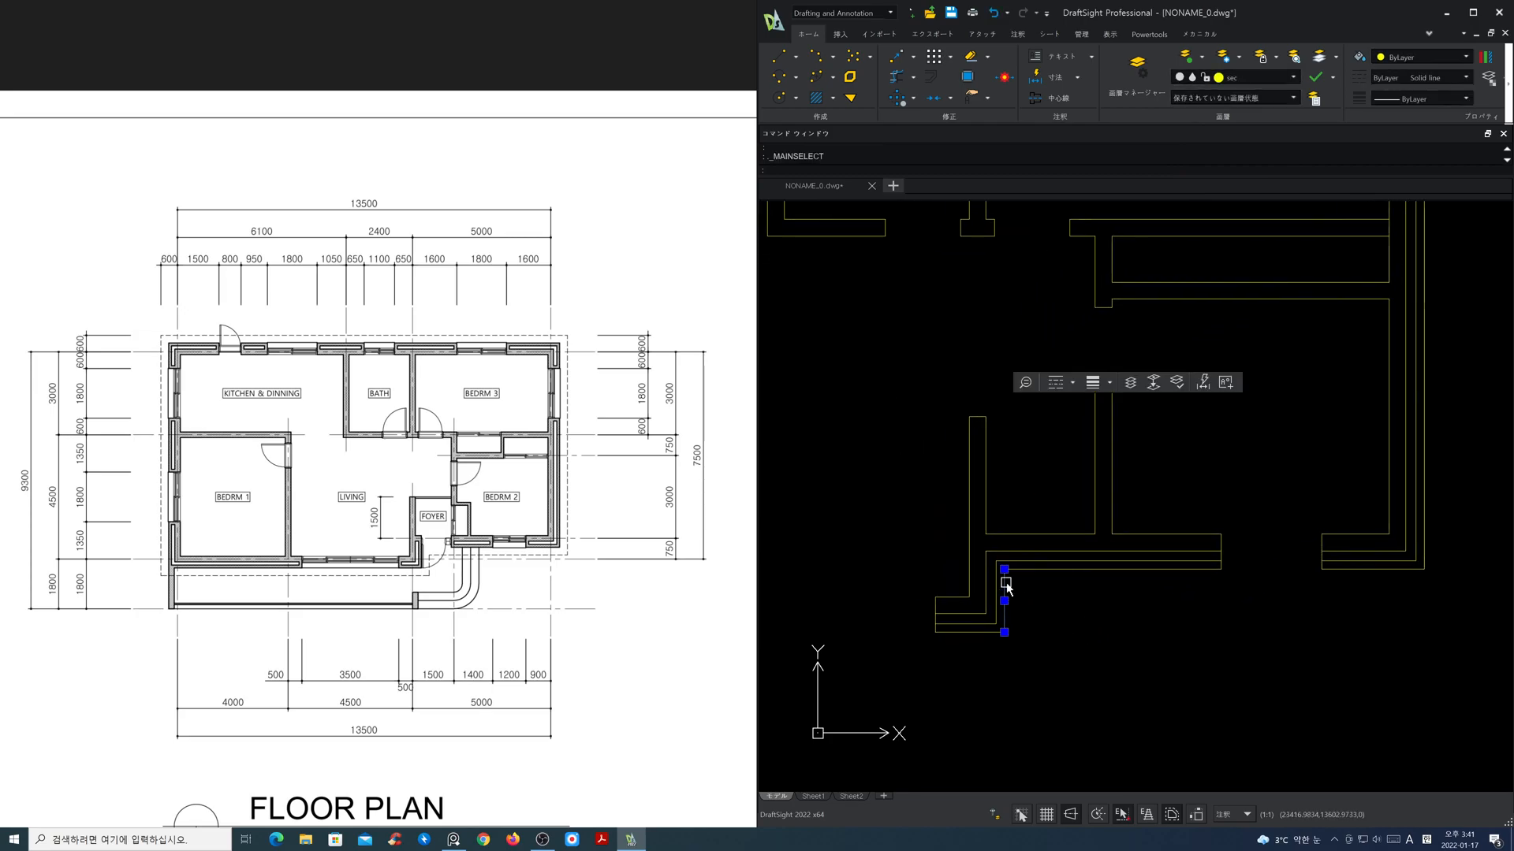
click(1003, 569)
click(1003, 467)
click(1094, 489)
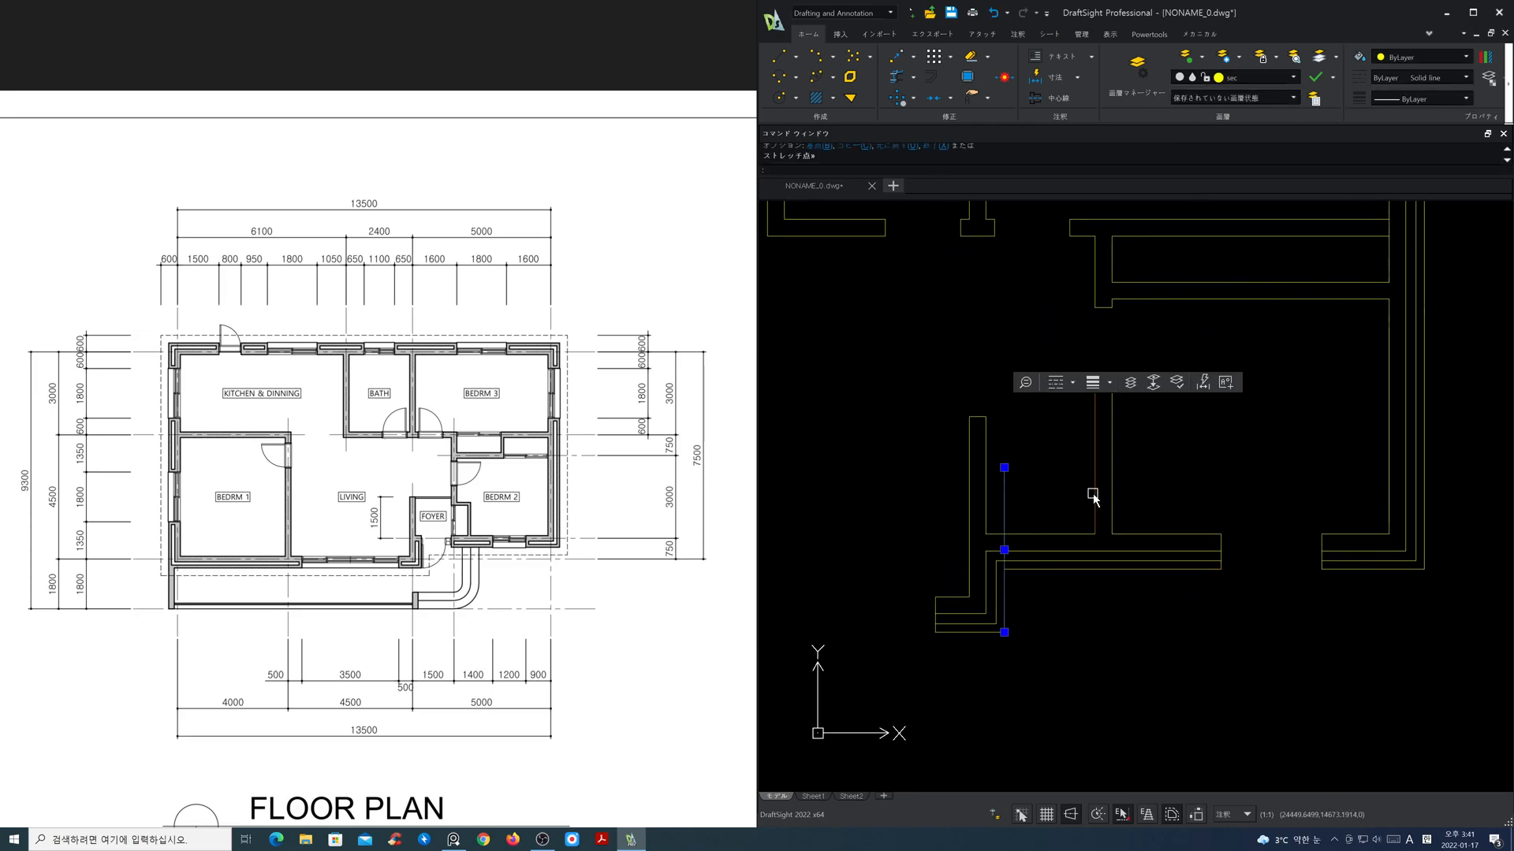
click(1093, 531)
click(1095, 637)
key(Escape)
Step: Power-trim the exterior wall lines across the foyer and the protruding line ends to open the entrance
click(896, 78)
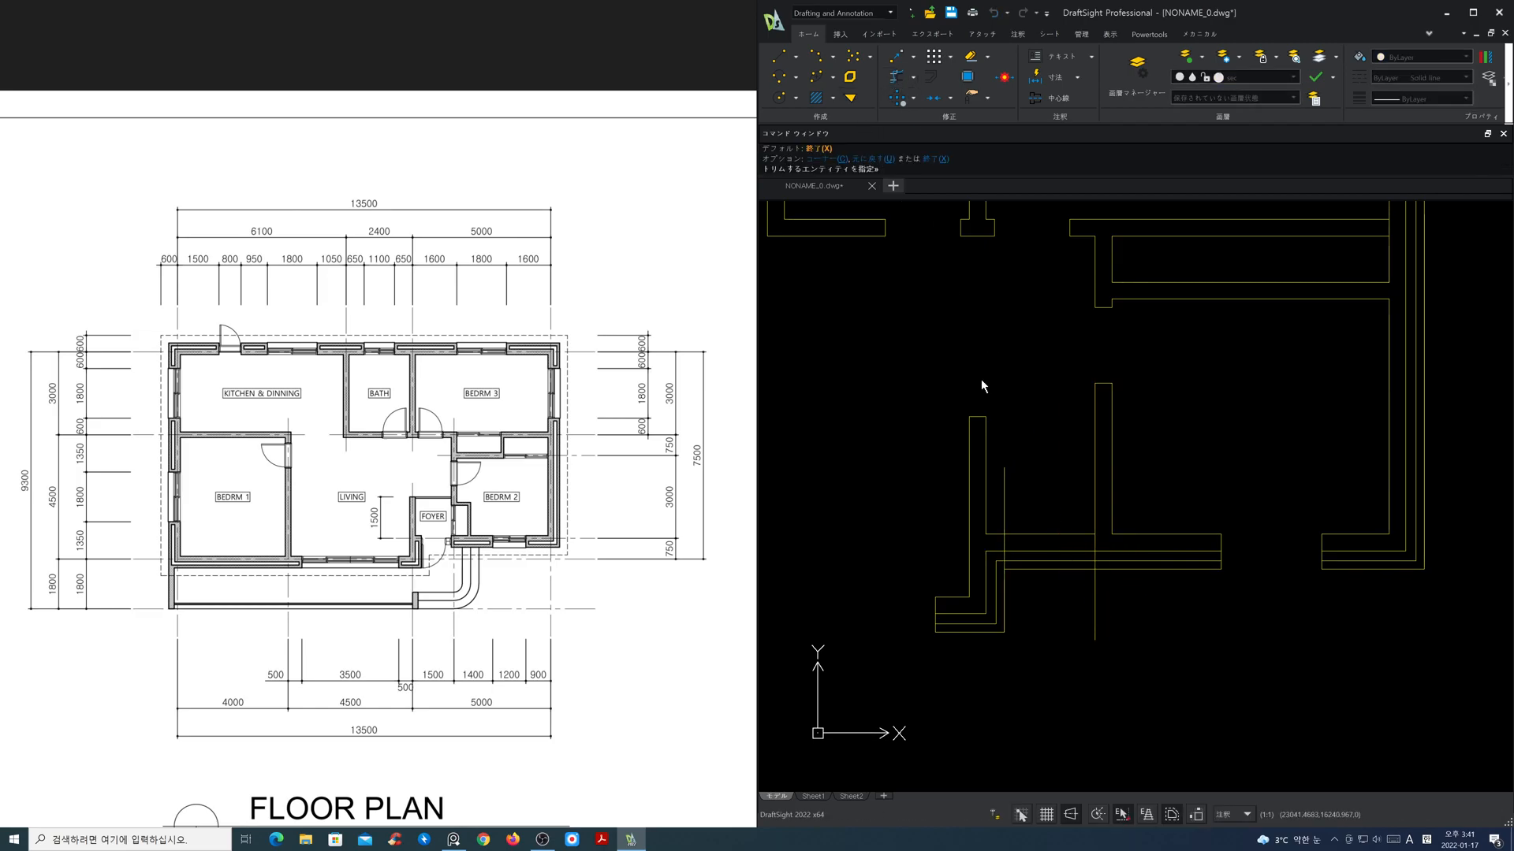
drag(1052, 559, 1123, 617)
key(Return)
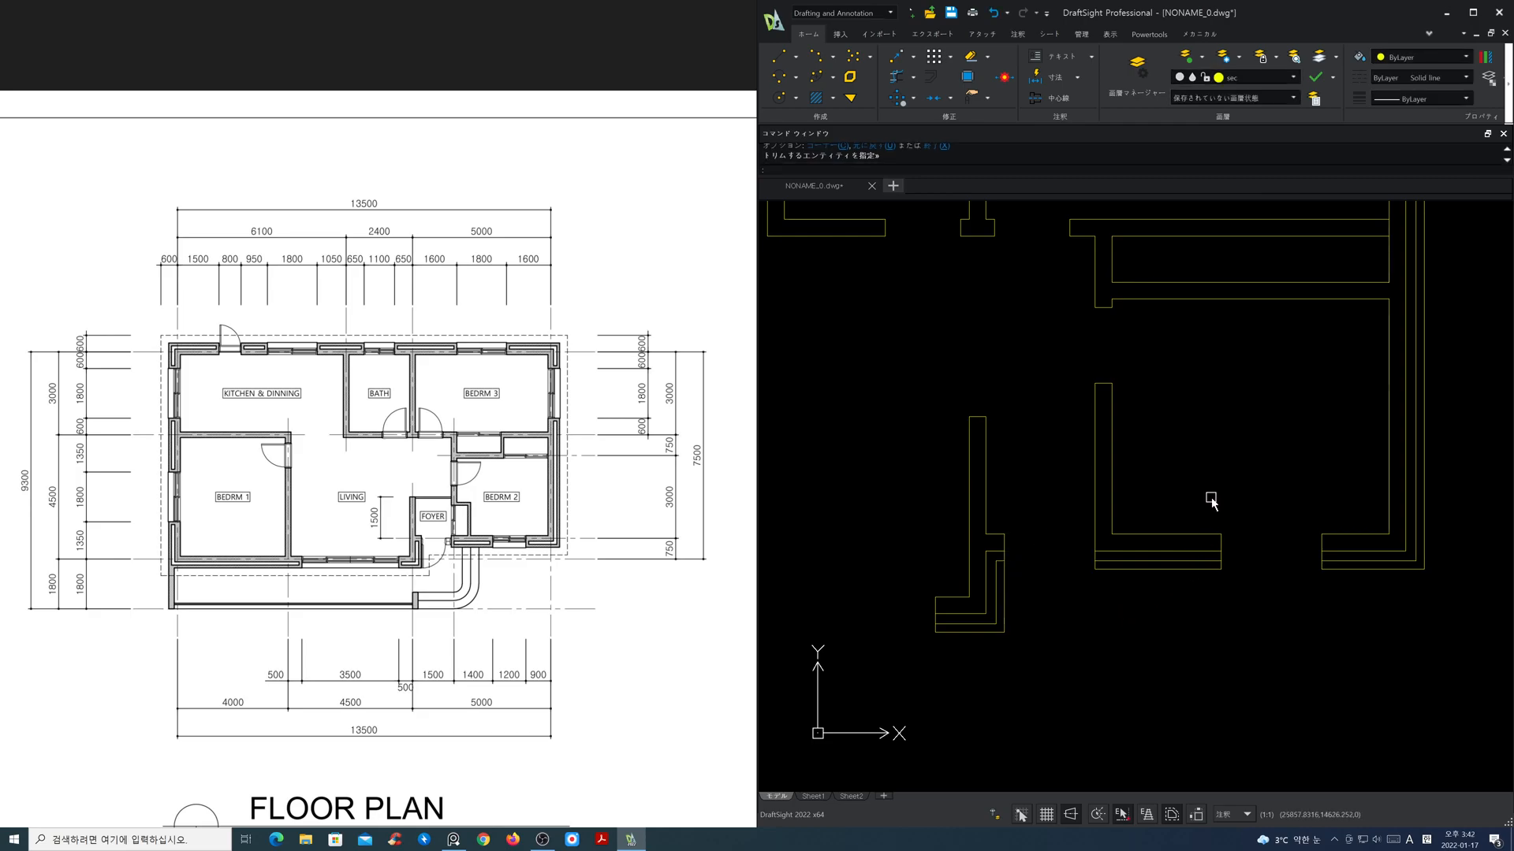
Step: Offset the outer line of the wall between the foyer and Bedroom 2 by 600 into Bedroom 2
middle_drag(1211, 496, 1000, 511)
scroll(985, 502, up, 1)
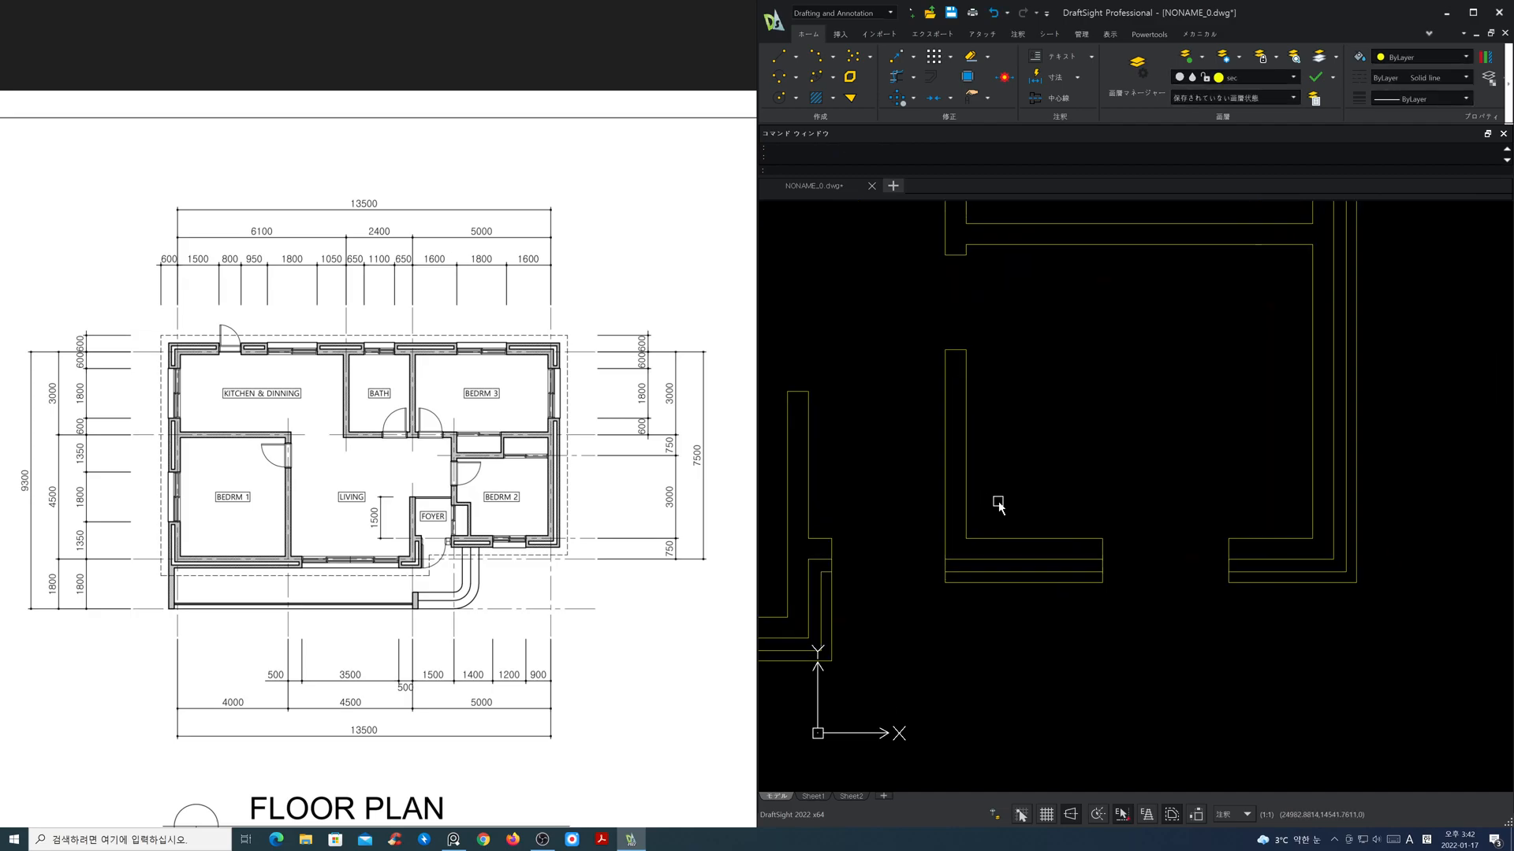
text(o)
key(space)
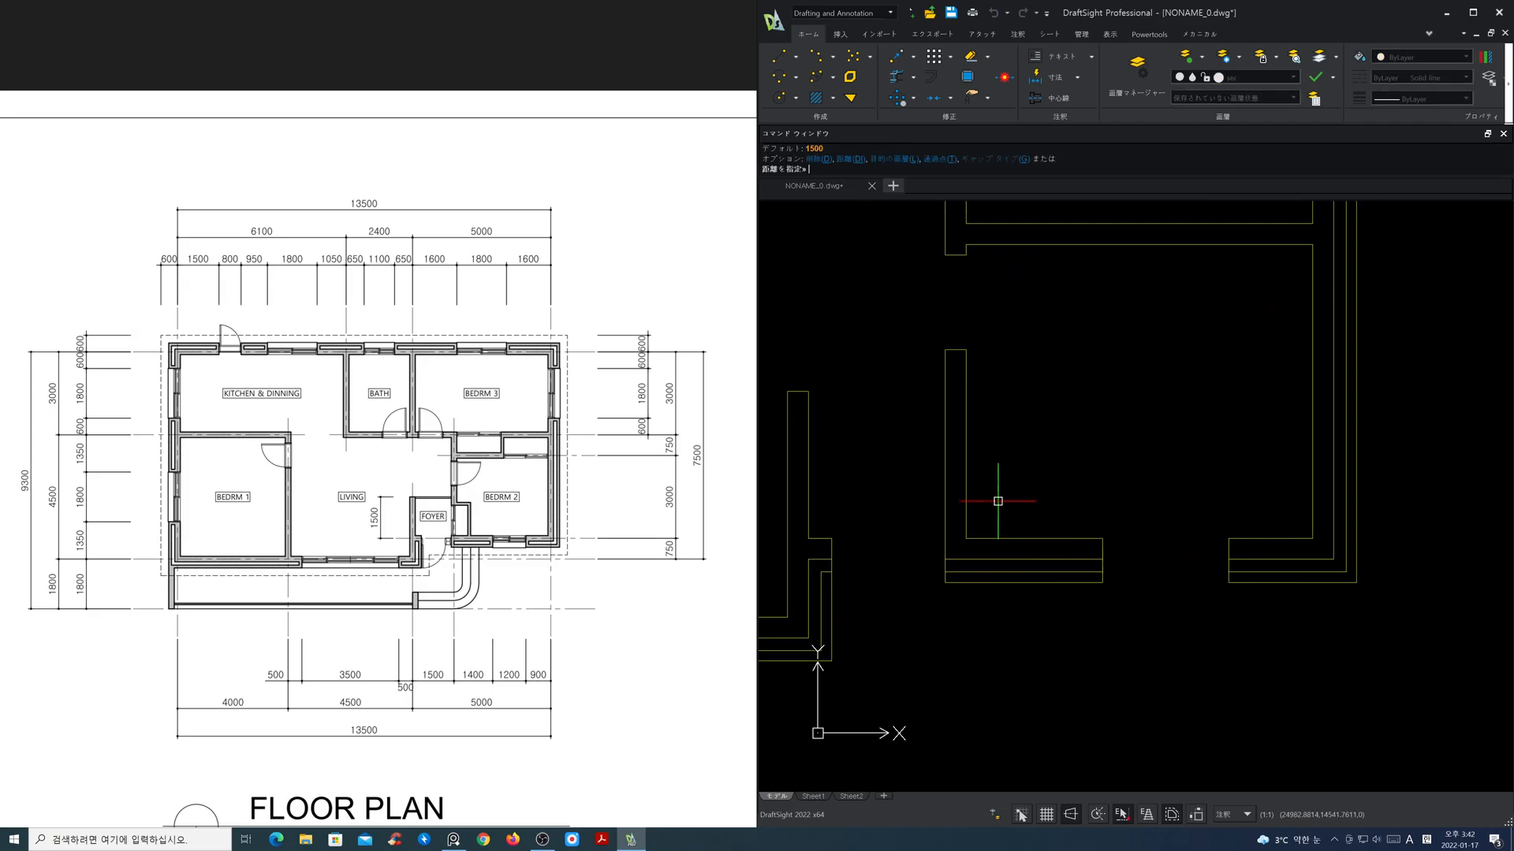
text(600)
key(Return)
click(944, 499)
click(1057, 505)
key(Return)
key(Return)
Step: Offset the new vertical line in Bedroom 2 by 100 to the right for the recess wall's thickness
text(100)
key(Return)
click(1009, 498)
click(1039, 498)
key(Return)
key(Return)
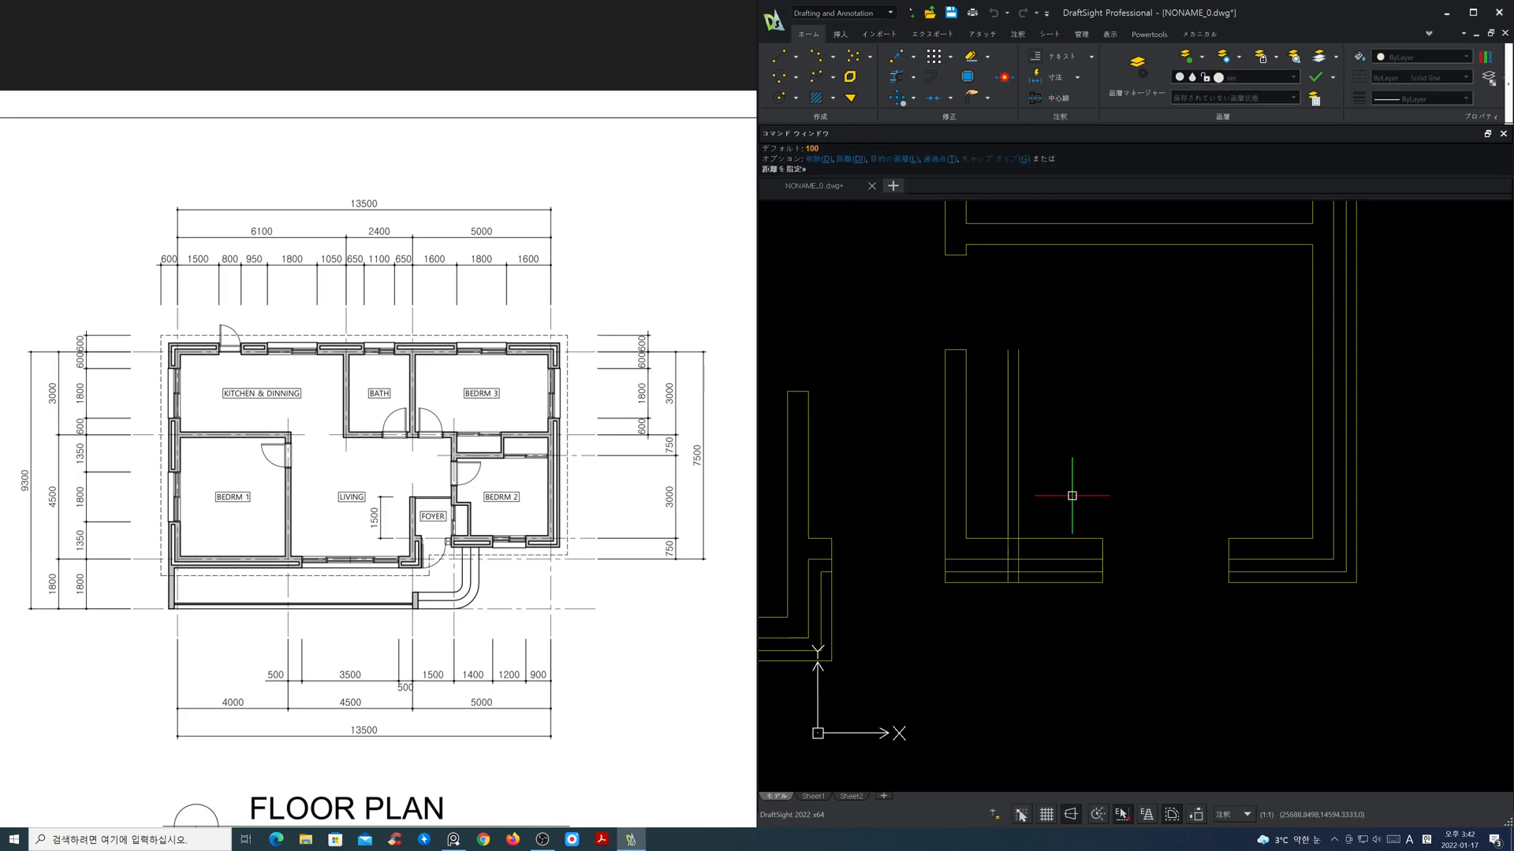
Step: Offset the inner line of Bedroom 2's lower wall upward by 1100
key(Return)
click(1064, 536)
click(1069, 488)
key(Return)
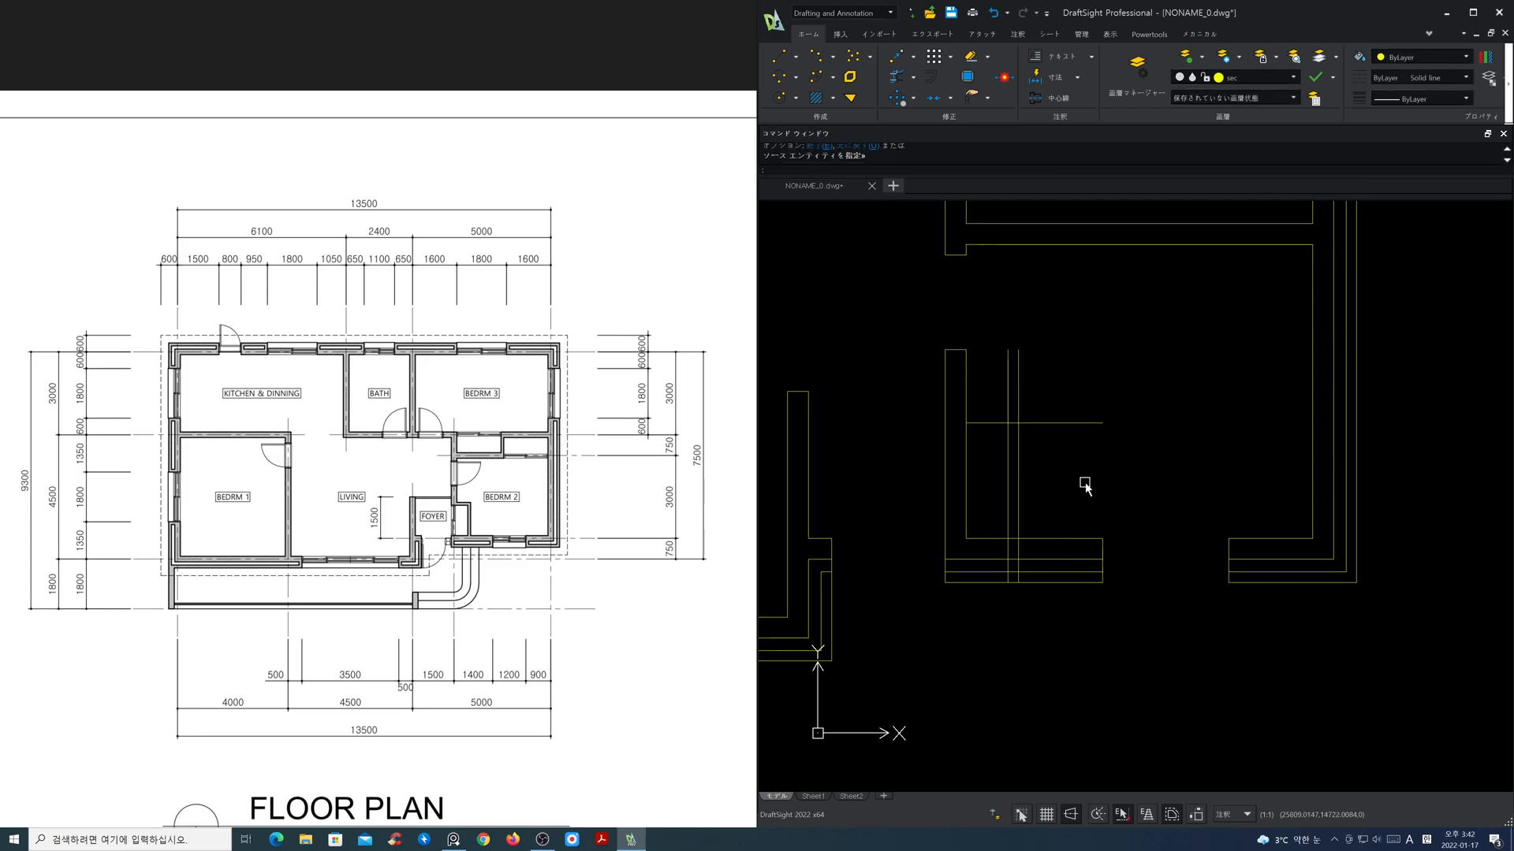
Step: Offset the new horizontal line in Bedroom 2 upward by 100 for the recess wall's thickness
key(Return)
key(Return)
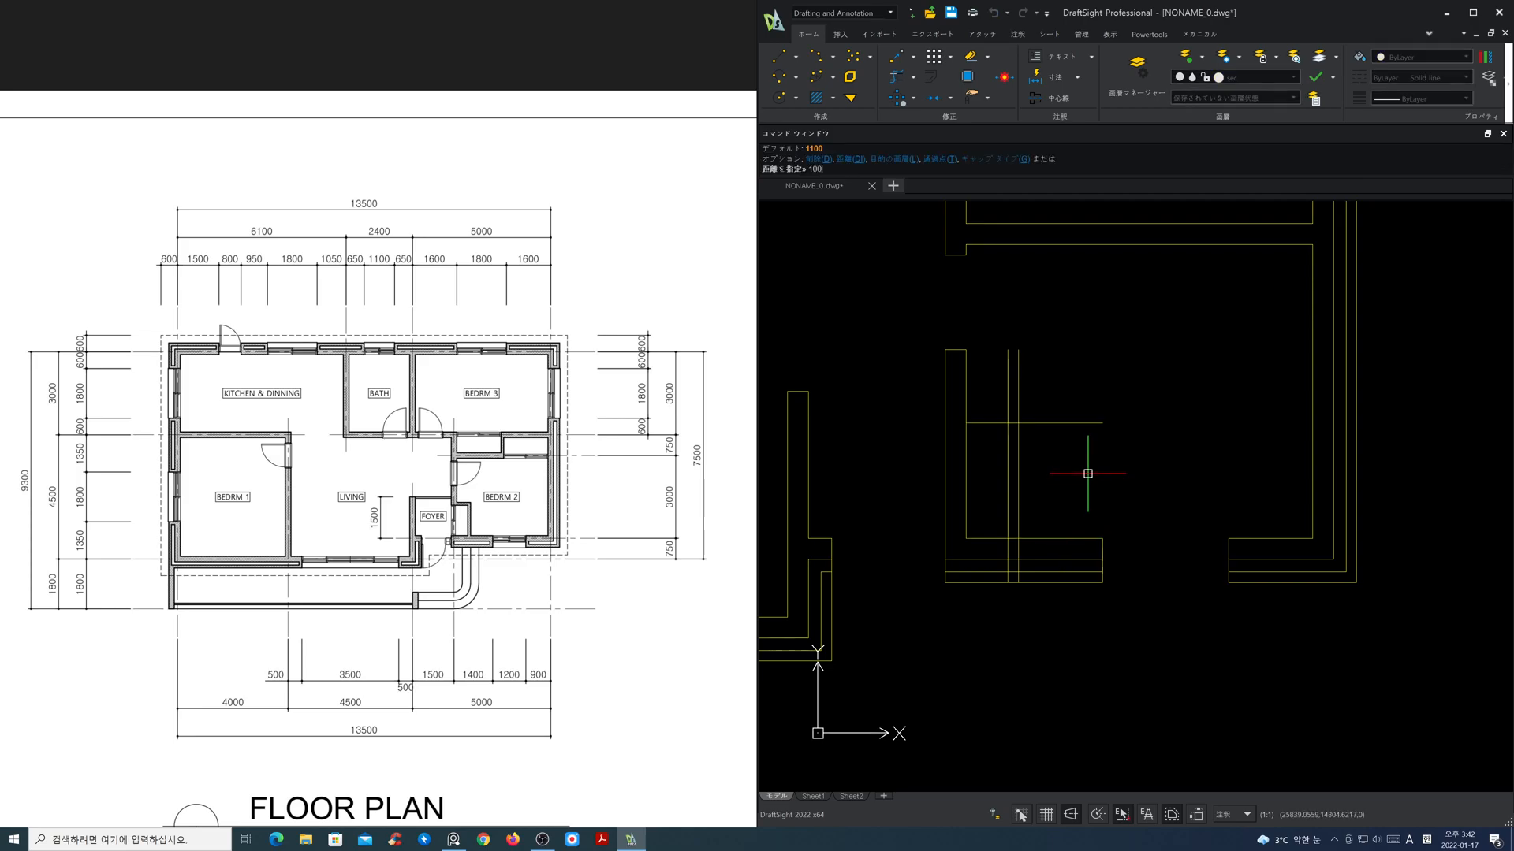
click(1064, 422)
click(1068, 401)
key(Return)
Step: Stretch the inner line of Bedroom 2's lower wall leftward past the foyer's right wall
click(985, 539)
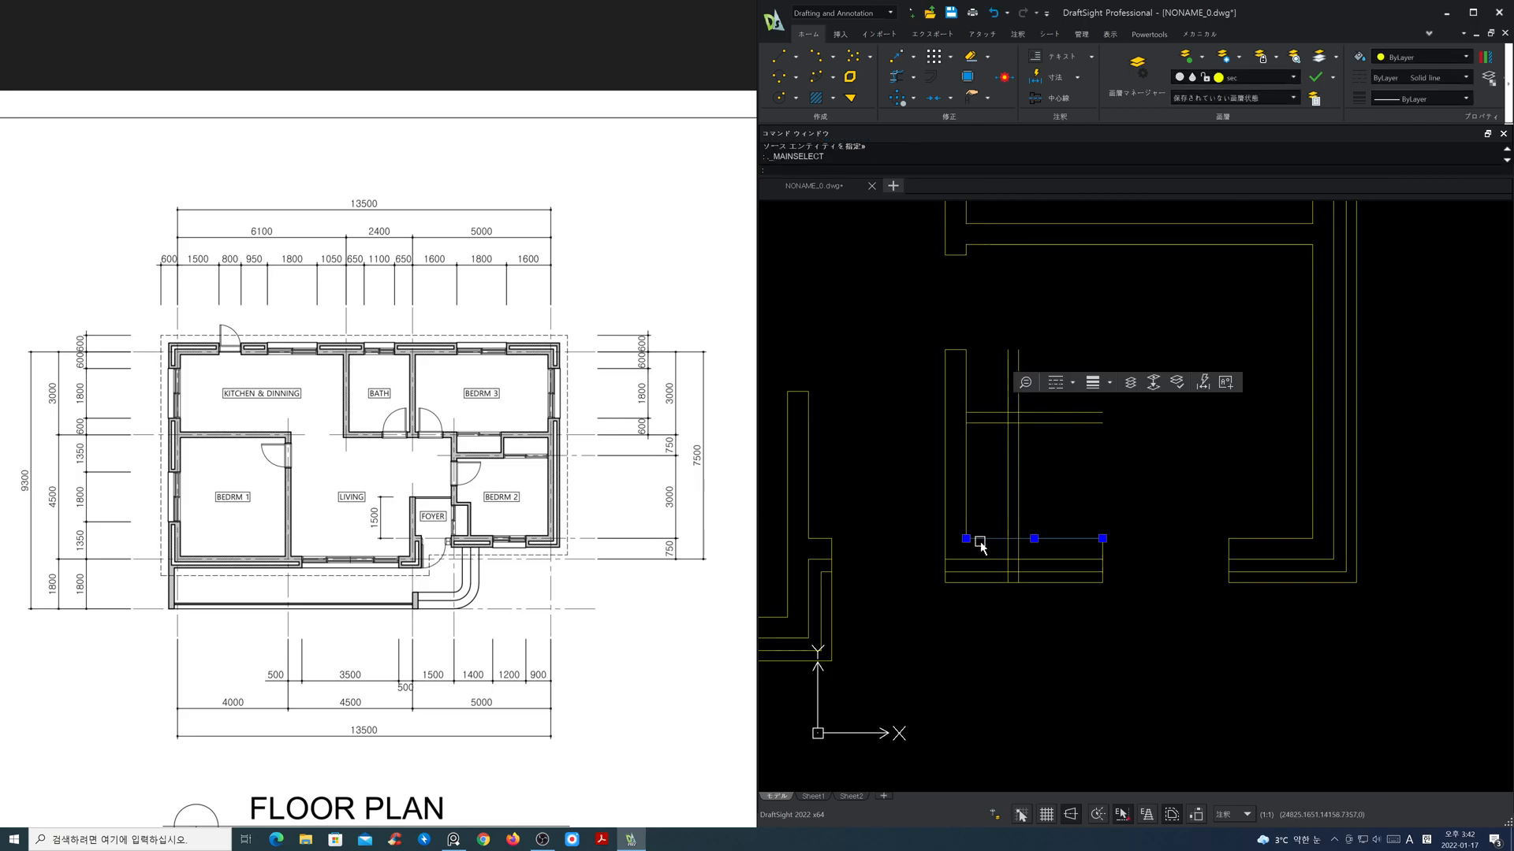
click(966, 538)
click(899, 538)
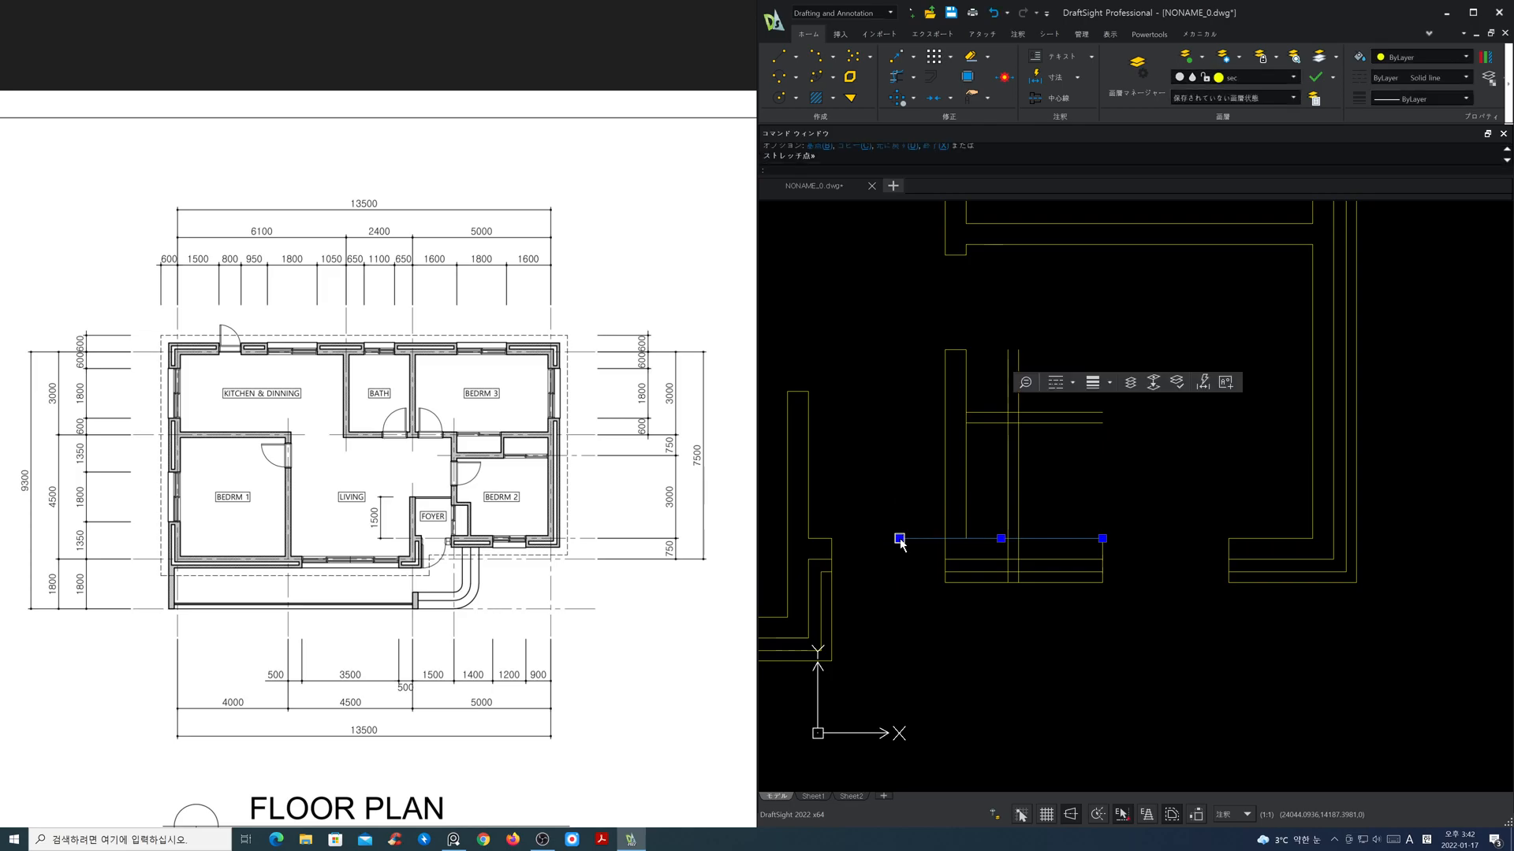
key(Escape)
Step: Trim the overhanging end of the stretched line and the foyer's right wall below the horizontal offset lines
middle_drag(1076, 463, 1080, 475)
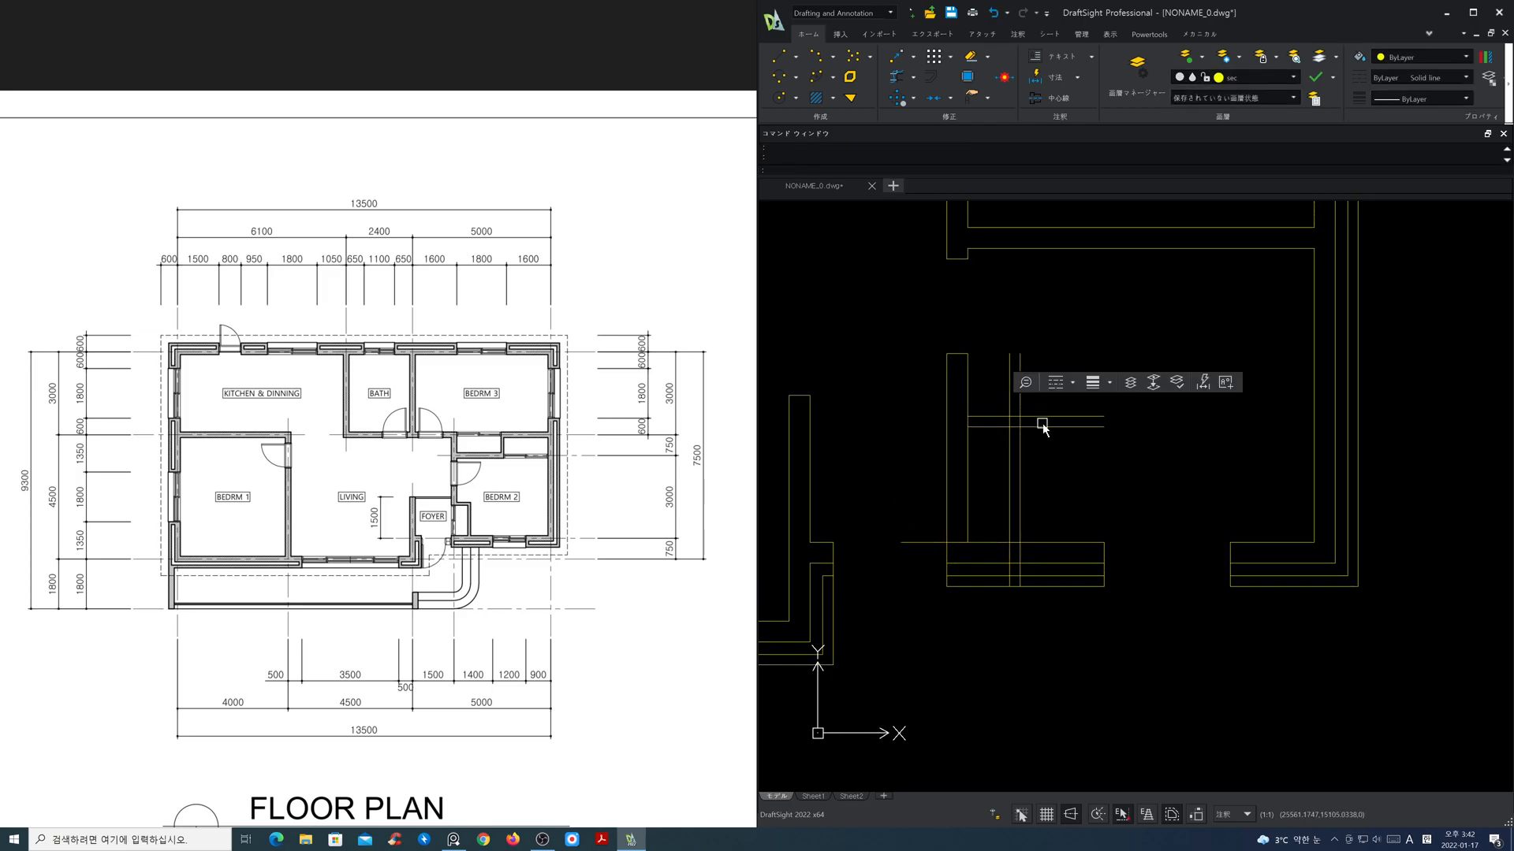
click(896, 78)
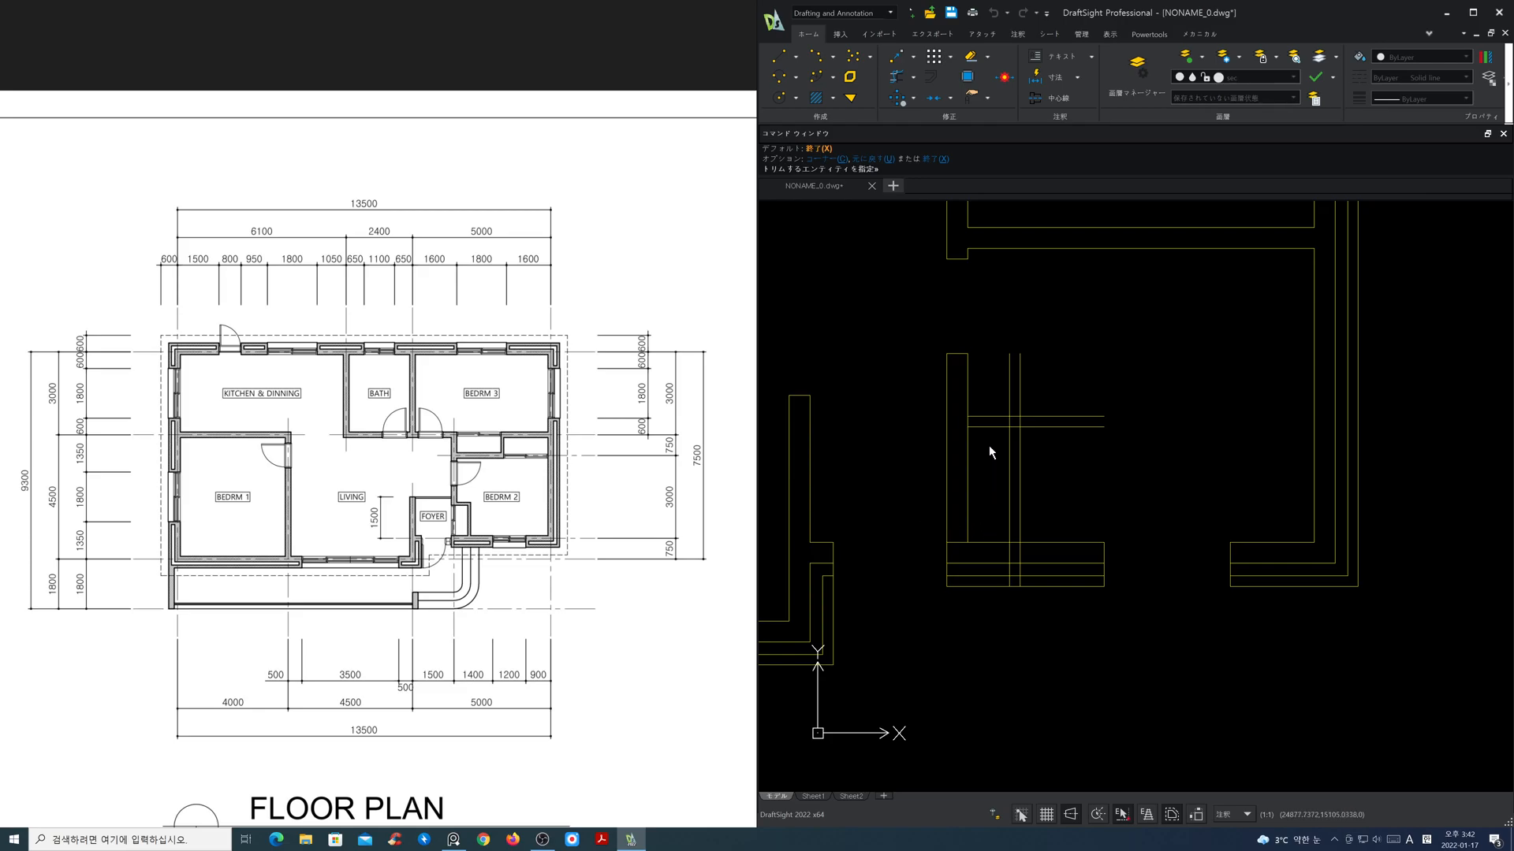
shift+drag(990, 433, 990, 408)
scroll(984, 472, up, 1)
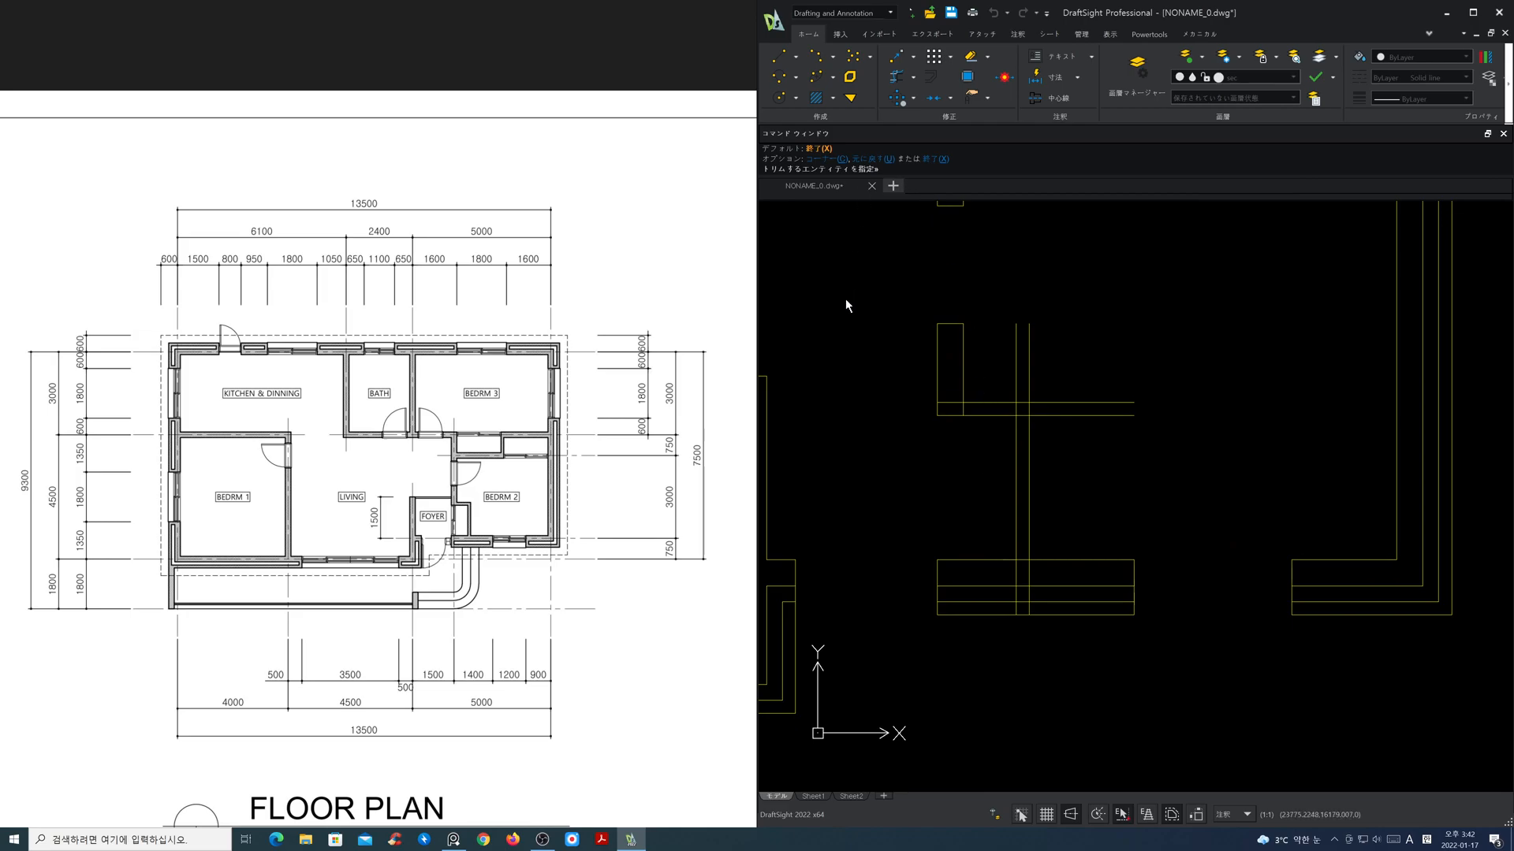
Step: Corner-trim the wall lines with the offset lines to form the stepped recess wall between foyer and Bedroom 2
click(968, 388)
click(971, 402)
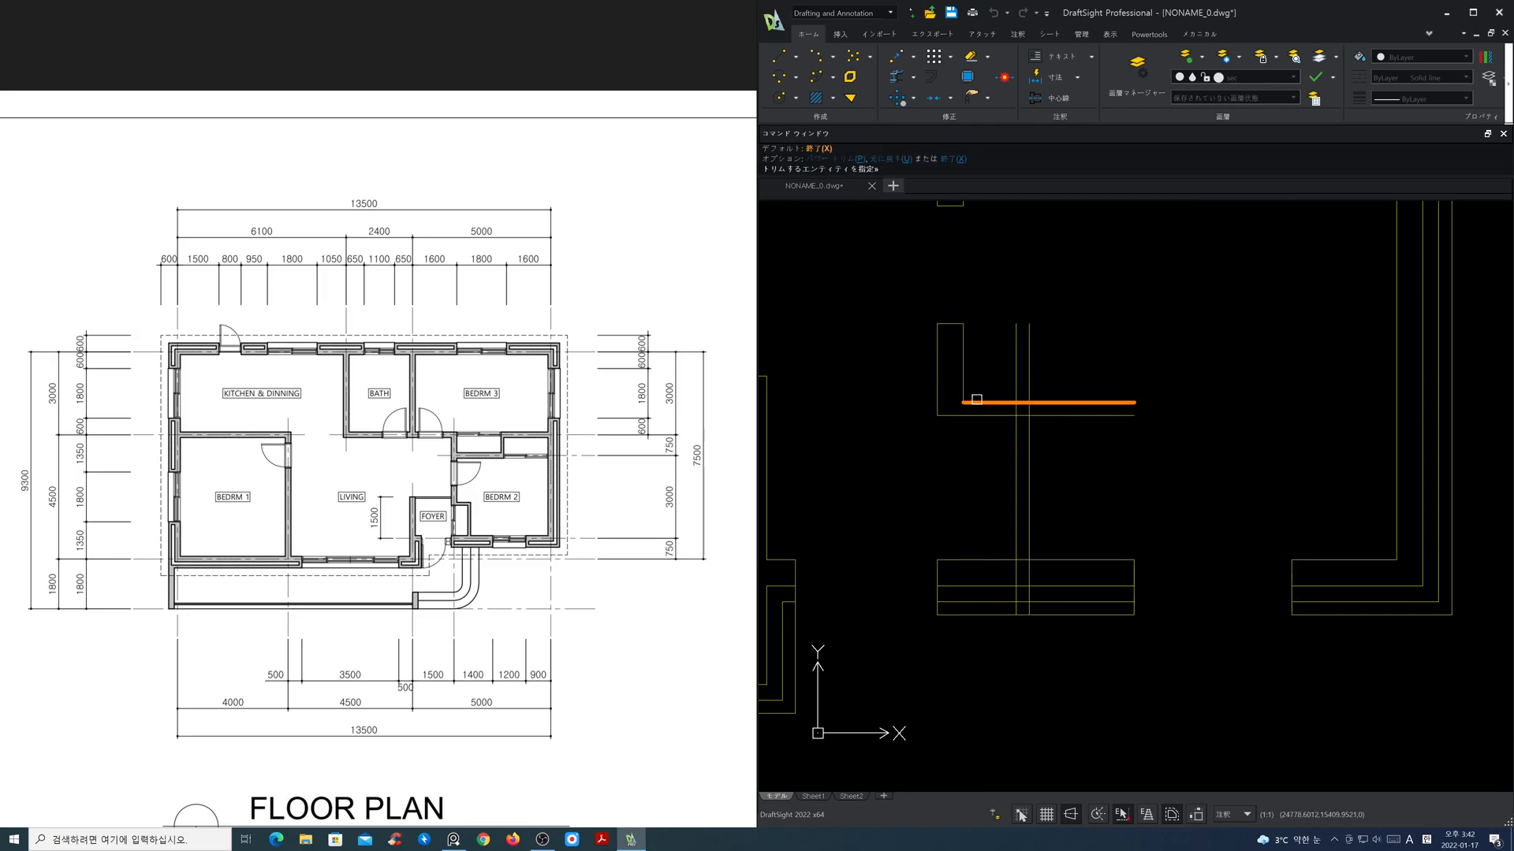
click(997, 416)
click(1014, 433)
click(1005, 403)
click(1028, 422)
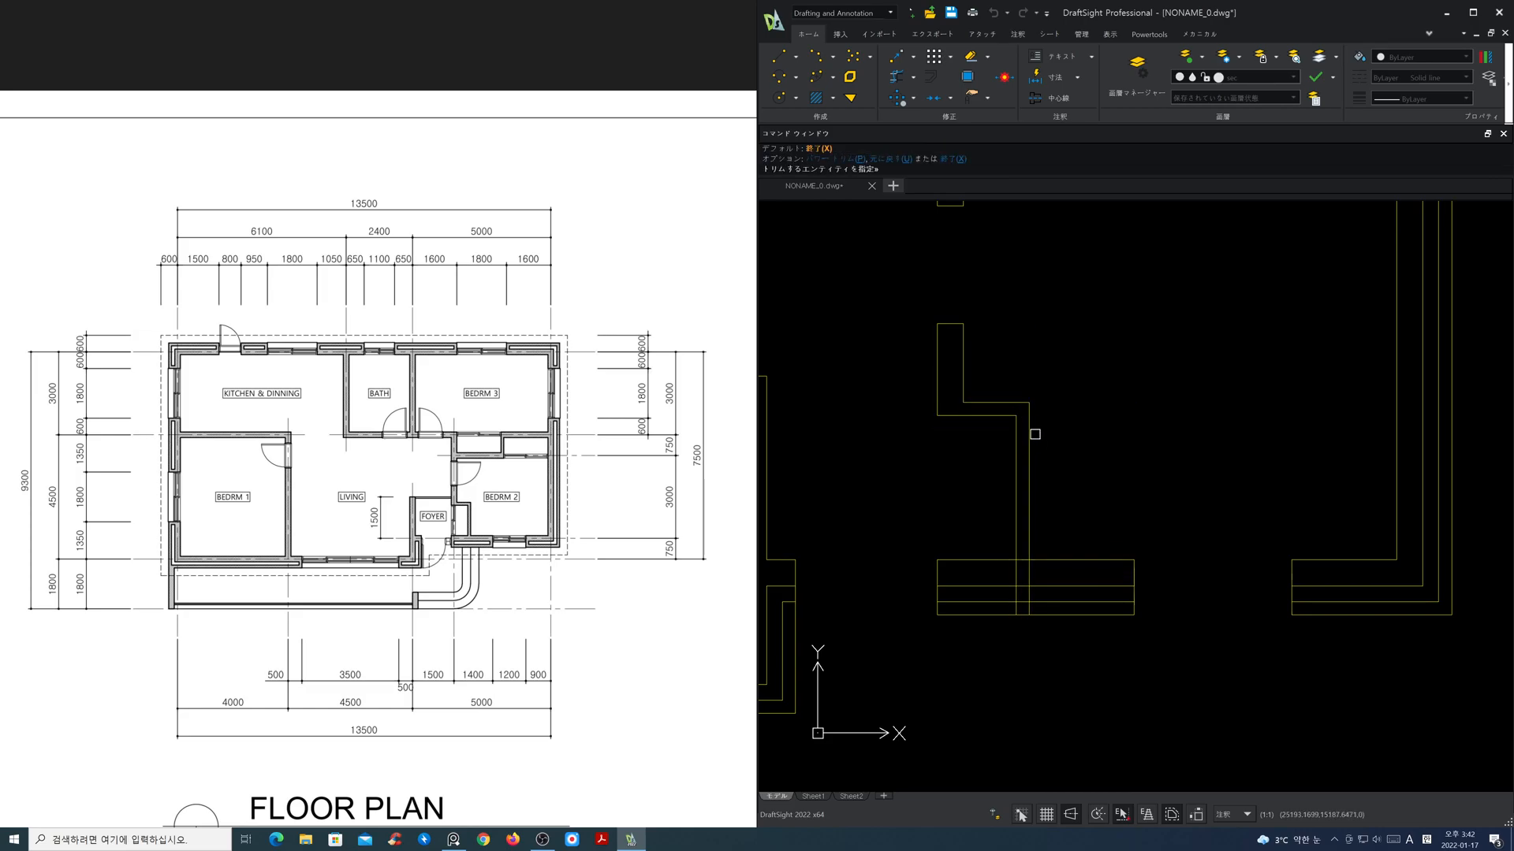
key(Return)
Step: Power-trim the recess wall's vertical lines where they cross the lower exterior wall
middle_drag(1083, 529, 1105, 473)
key(Return)
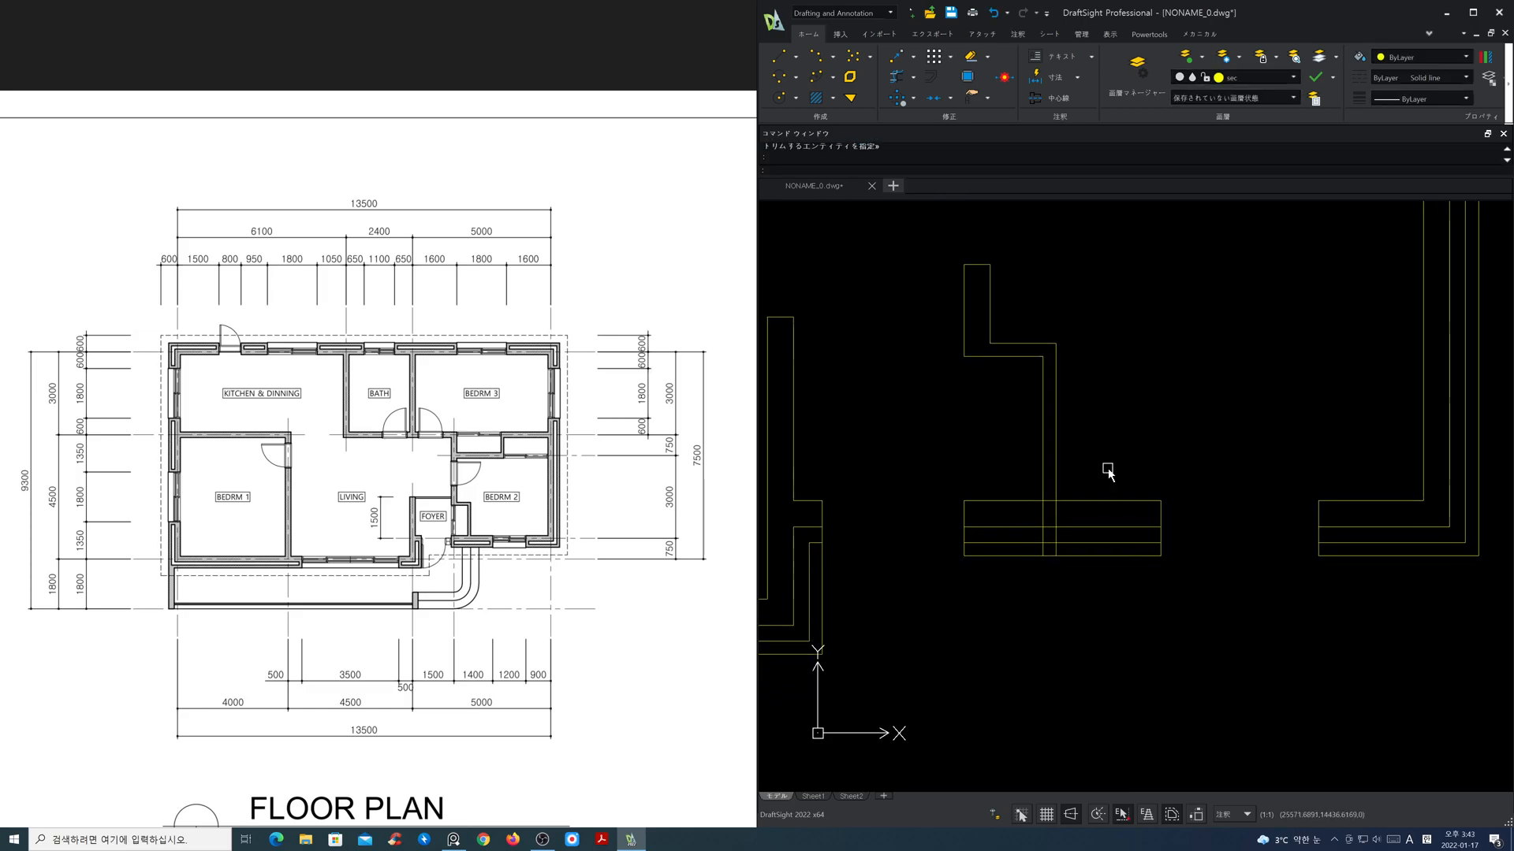
scroll(1055, 533, up, 3)
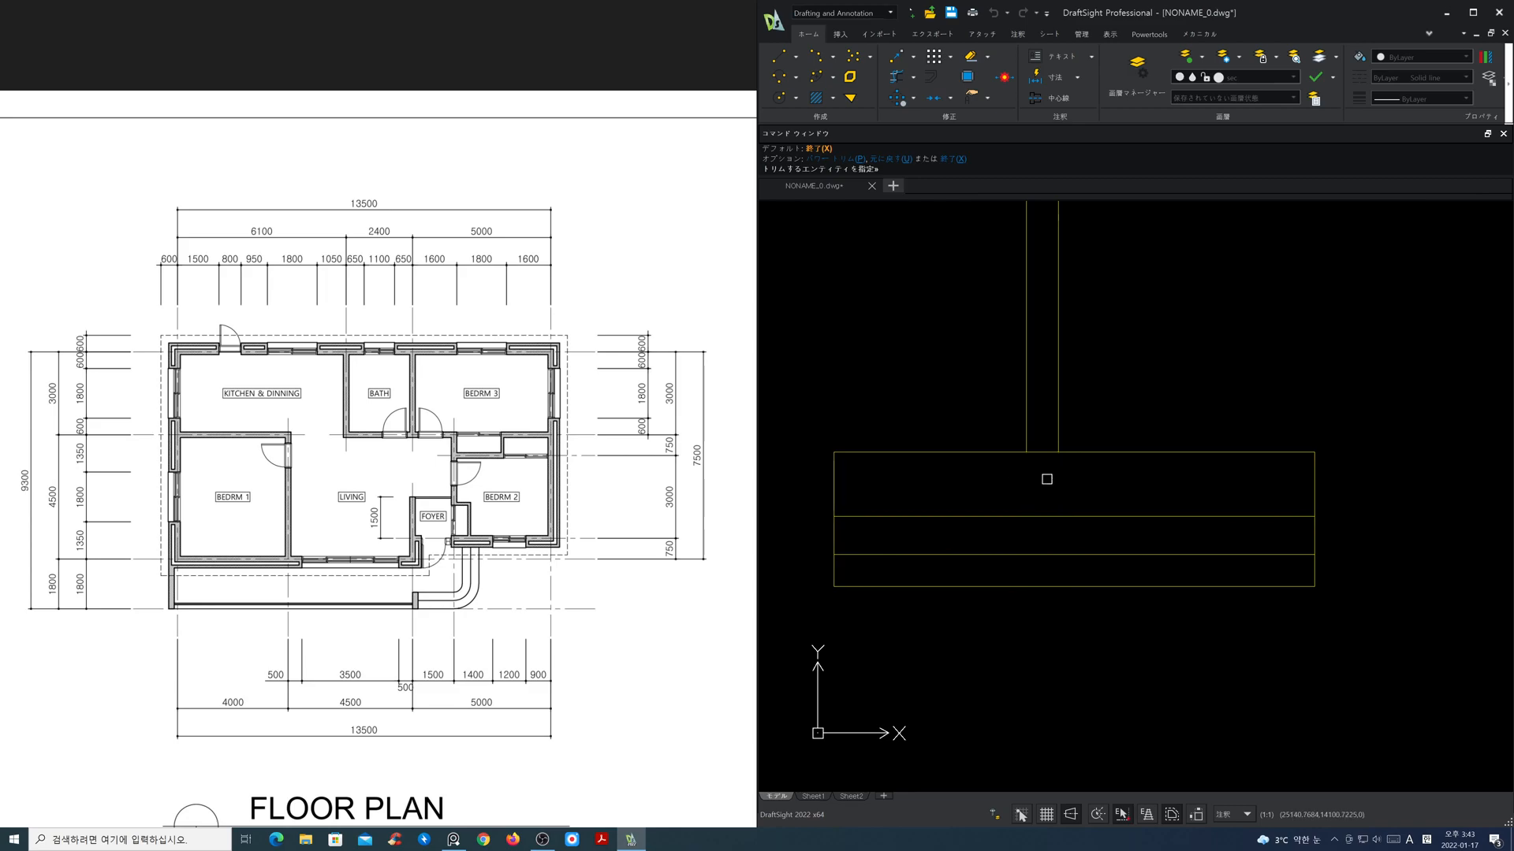
scroll(1050, 461, down, 5)
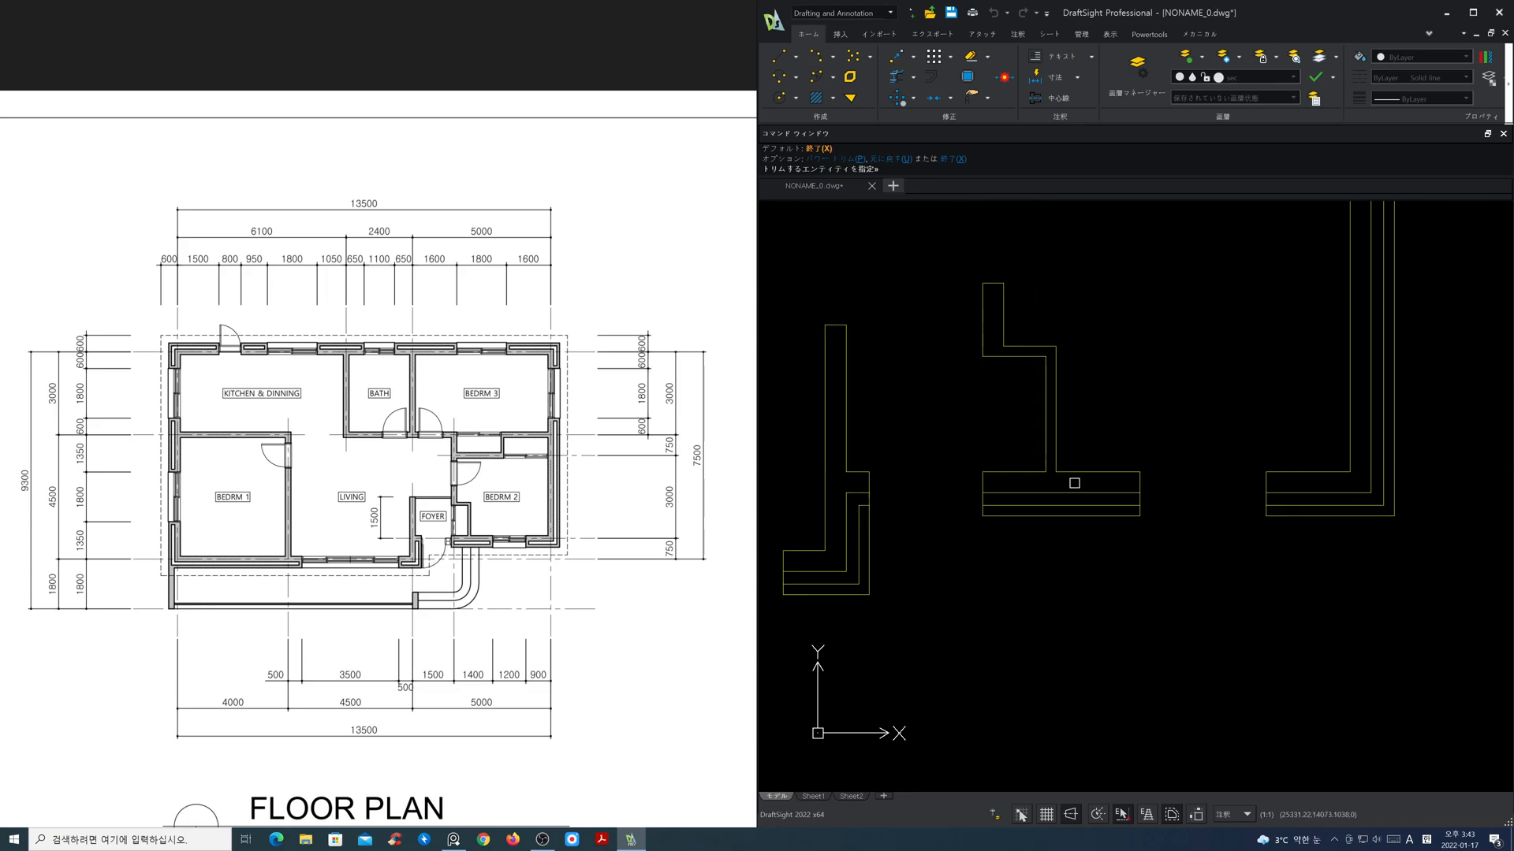
middle_drag(1096, 460, 1079, 539)
key(space)
Step: Offset the left and right inner lines of the closet strip above Bedroom 2 inward by 1600 for a dividing wall
scroll(1086, 485, up, 1)
middle_drag(1118, 453, 1118, 519)
text(o)
key(Return)
text(1600)
key(Return)
click(1018, 420)
click(1120, 428)
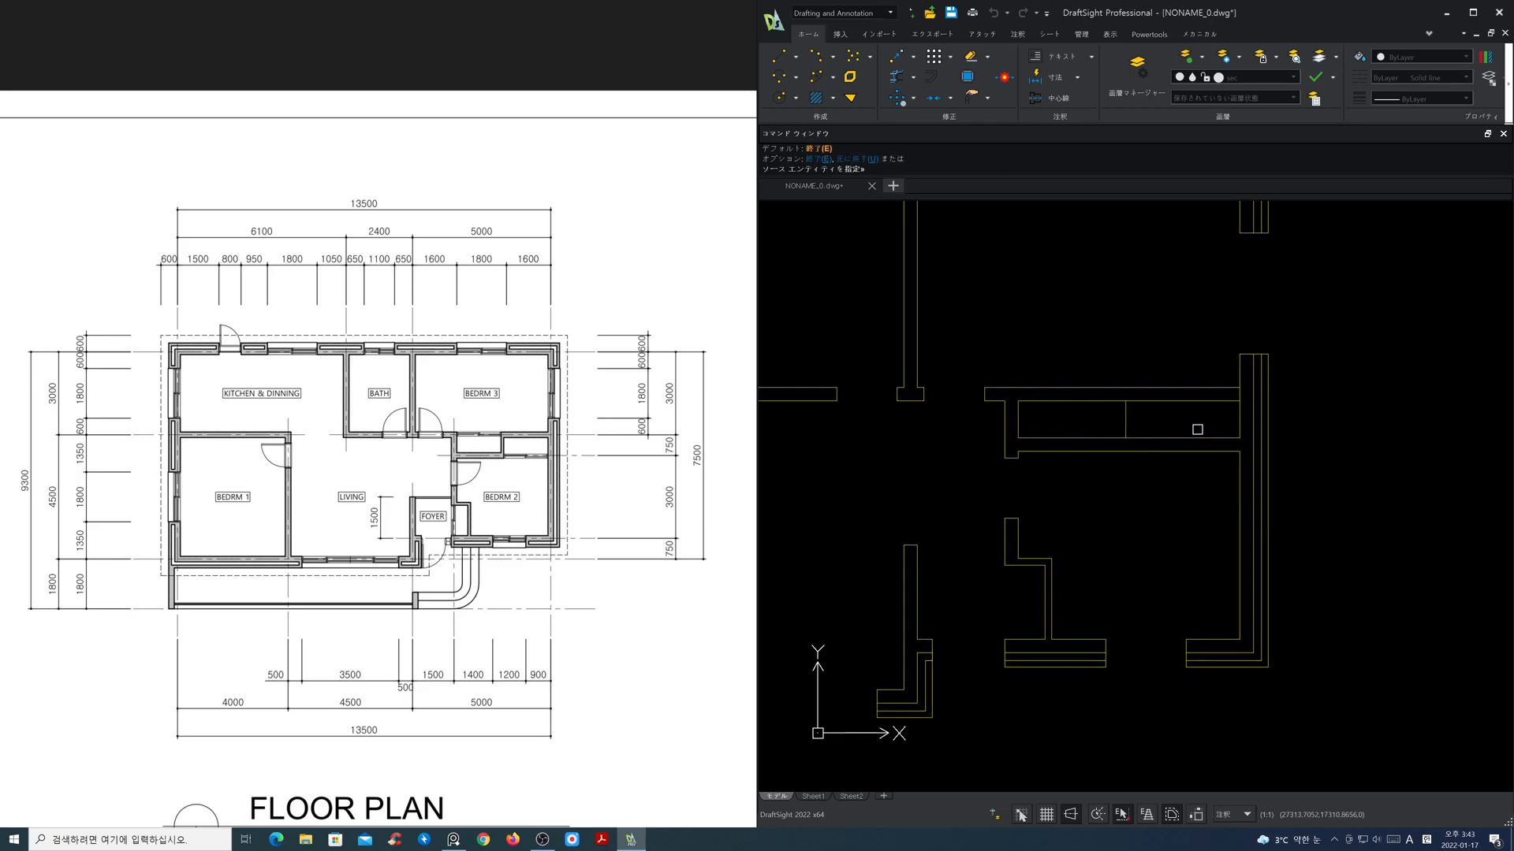
click(1236, 426)
click(1189, 421)
key(Return)
Step: Fit the dividing wall lines between the two closet walls and trim the upper-left and lower-right wall segments to open the closets
scroll(1155, 424, up, 1)
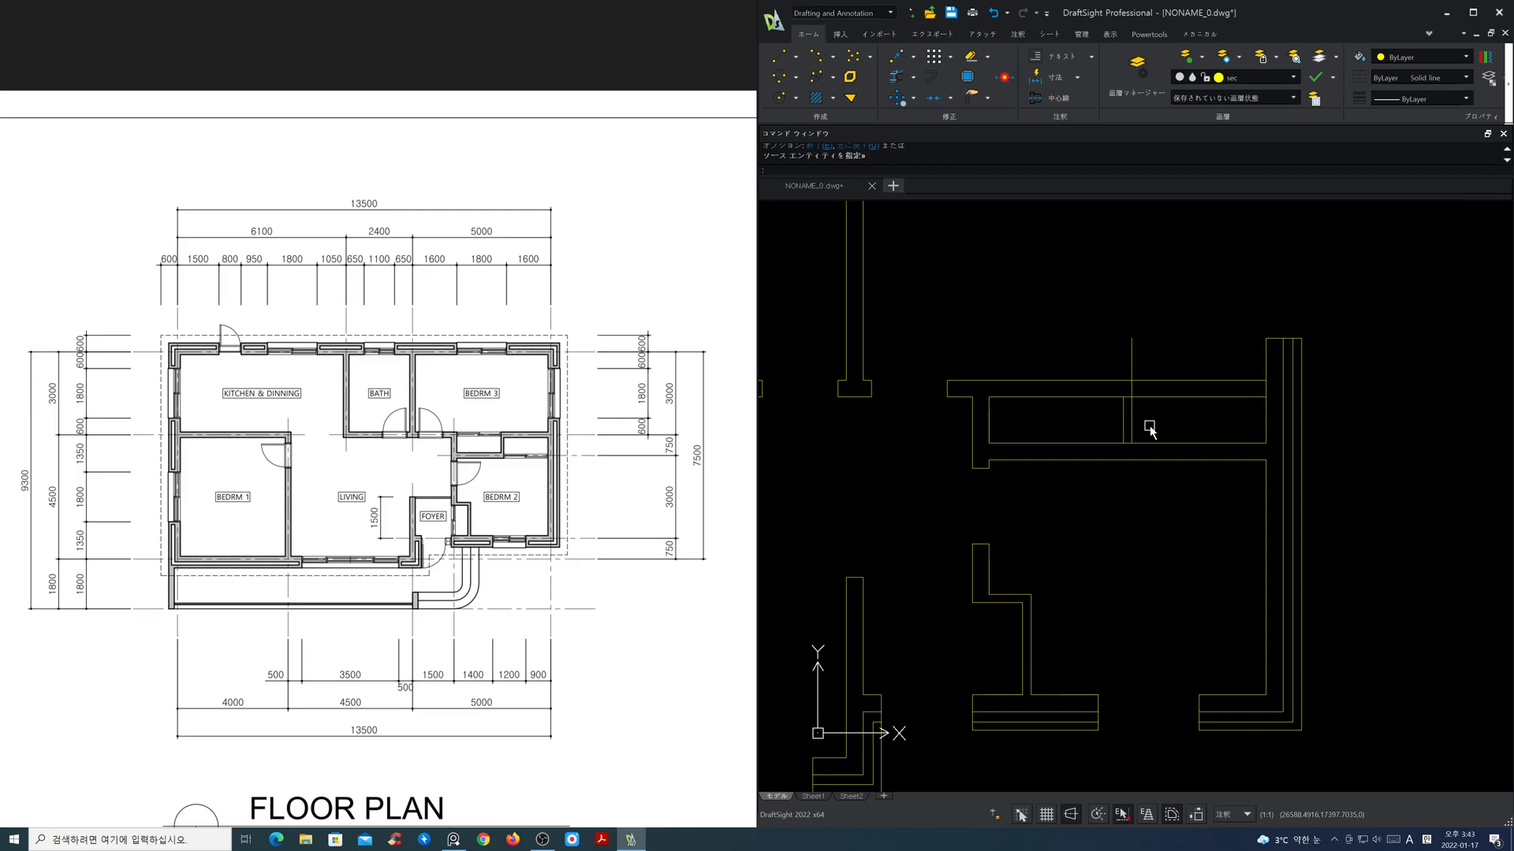
click(896, 76)
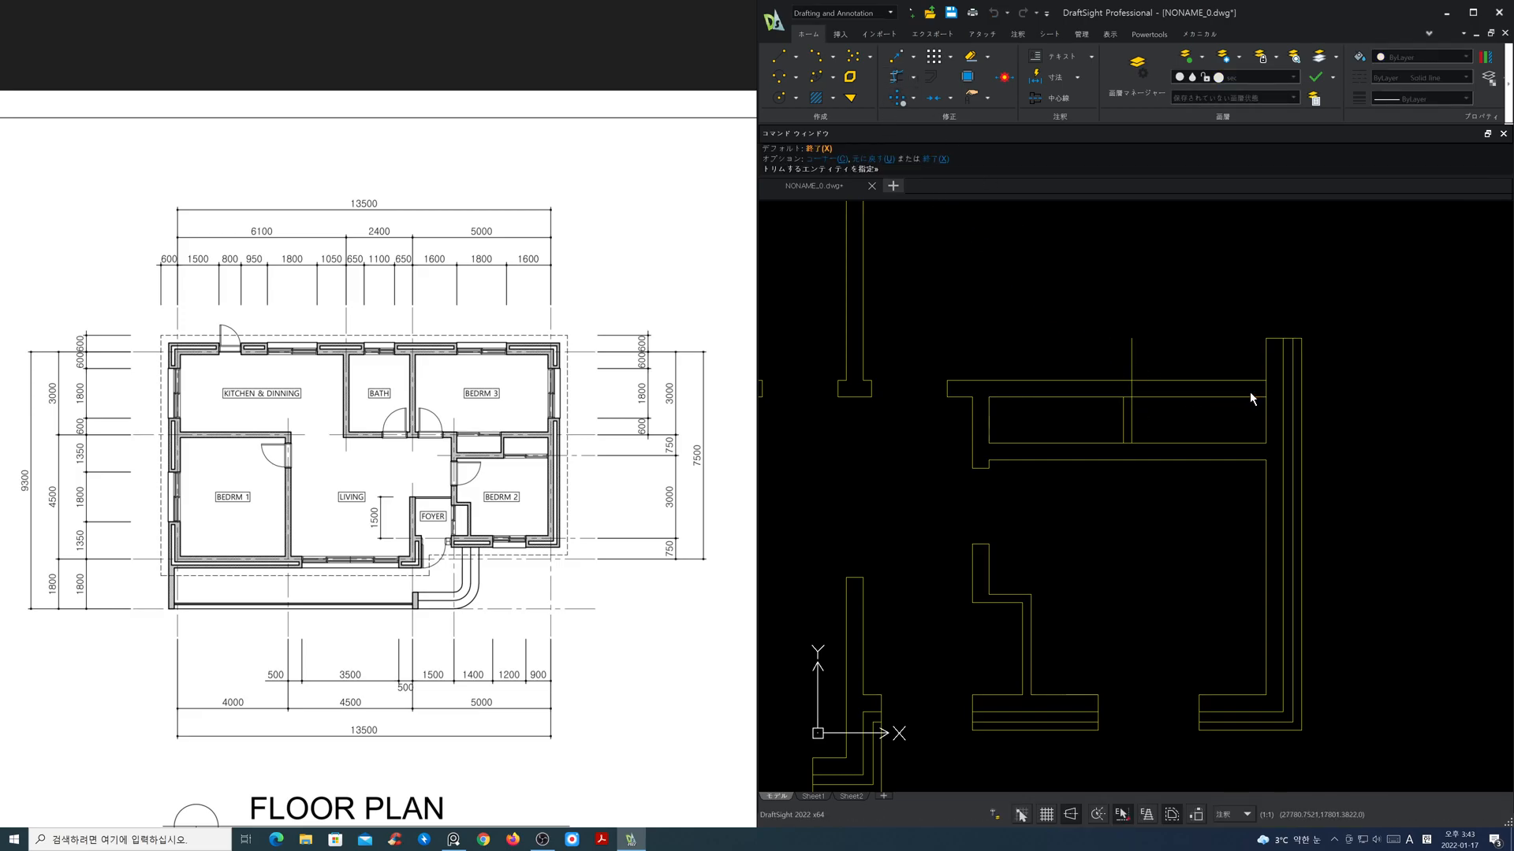
click(1131, 359)
click(980, 408)
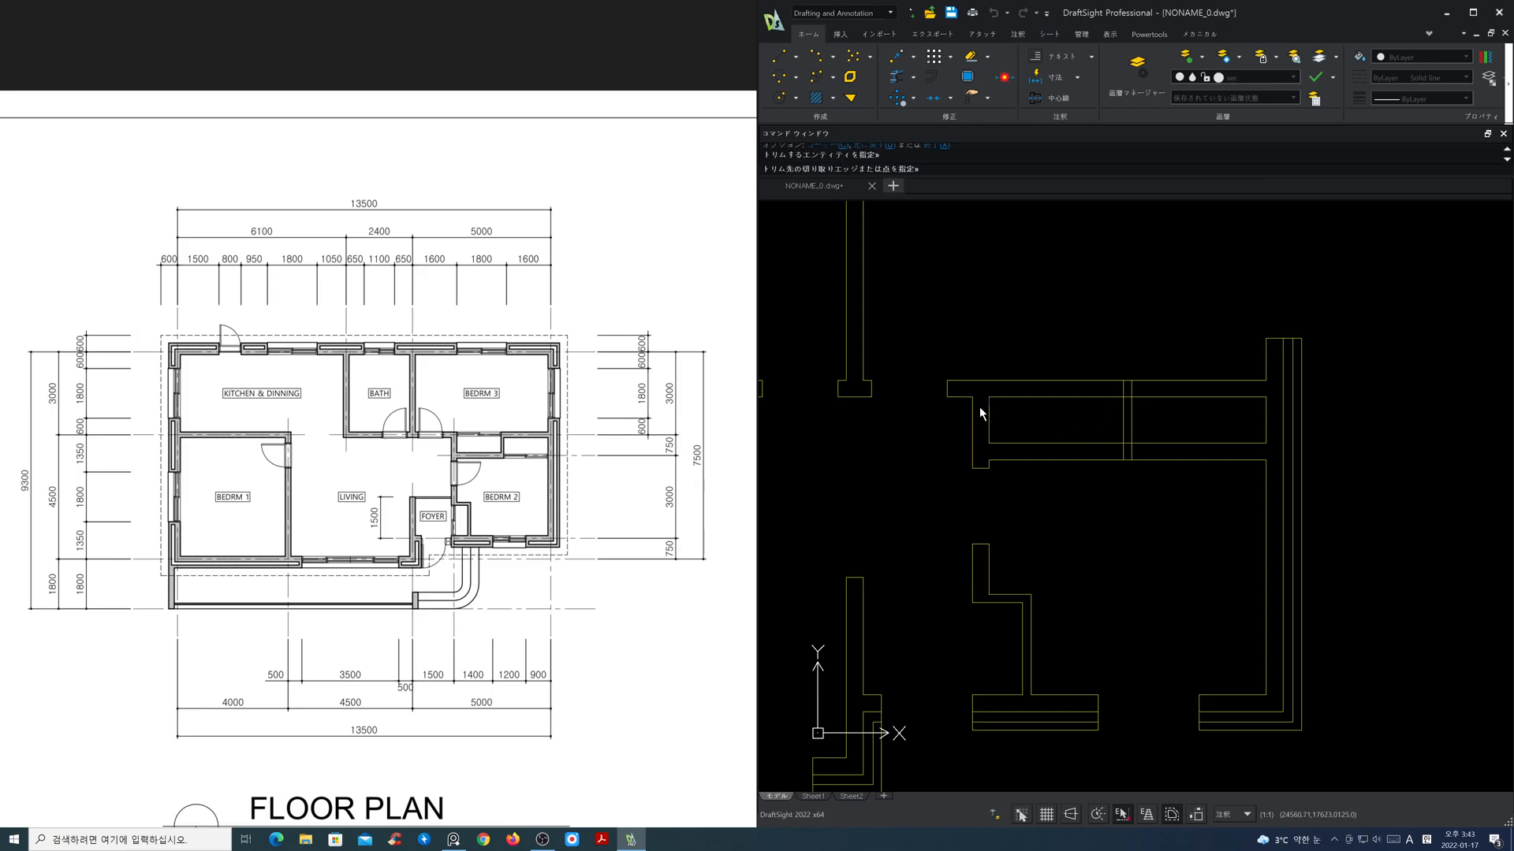
click(1023, 415)
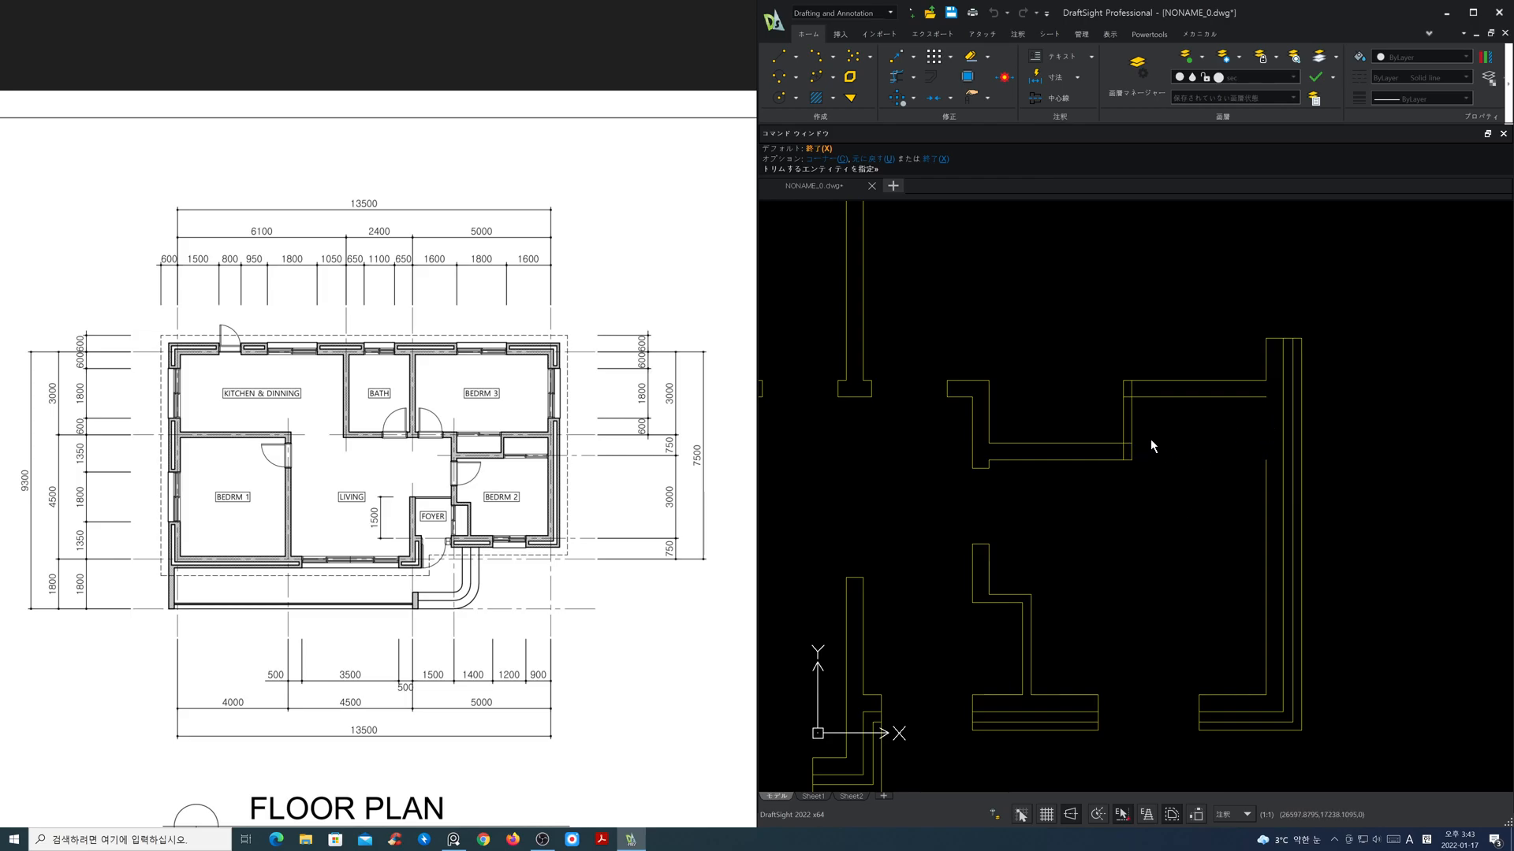
Step: Corner-trim the dividing wall with the remaining closet walls and close the corner at Bedroom 2's right wall
text(c)
key(Return)
click(1105, 443)
click(1122, 431)
click(1112, 460)
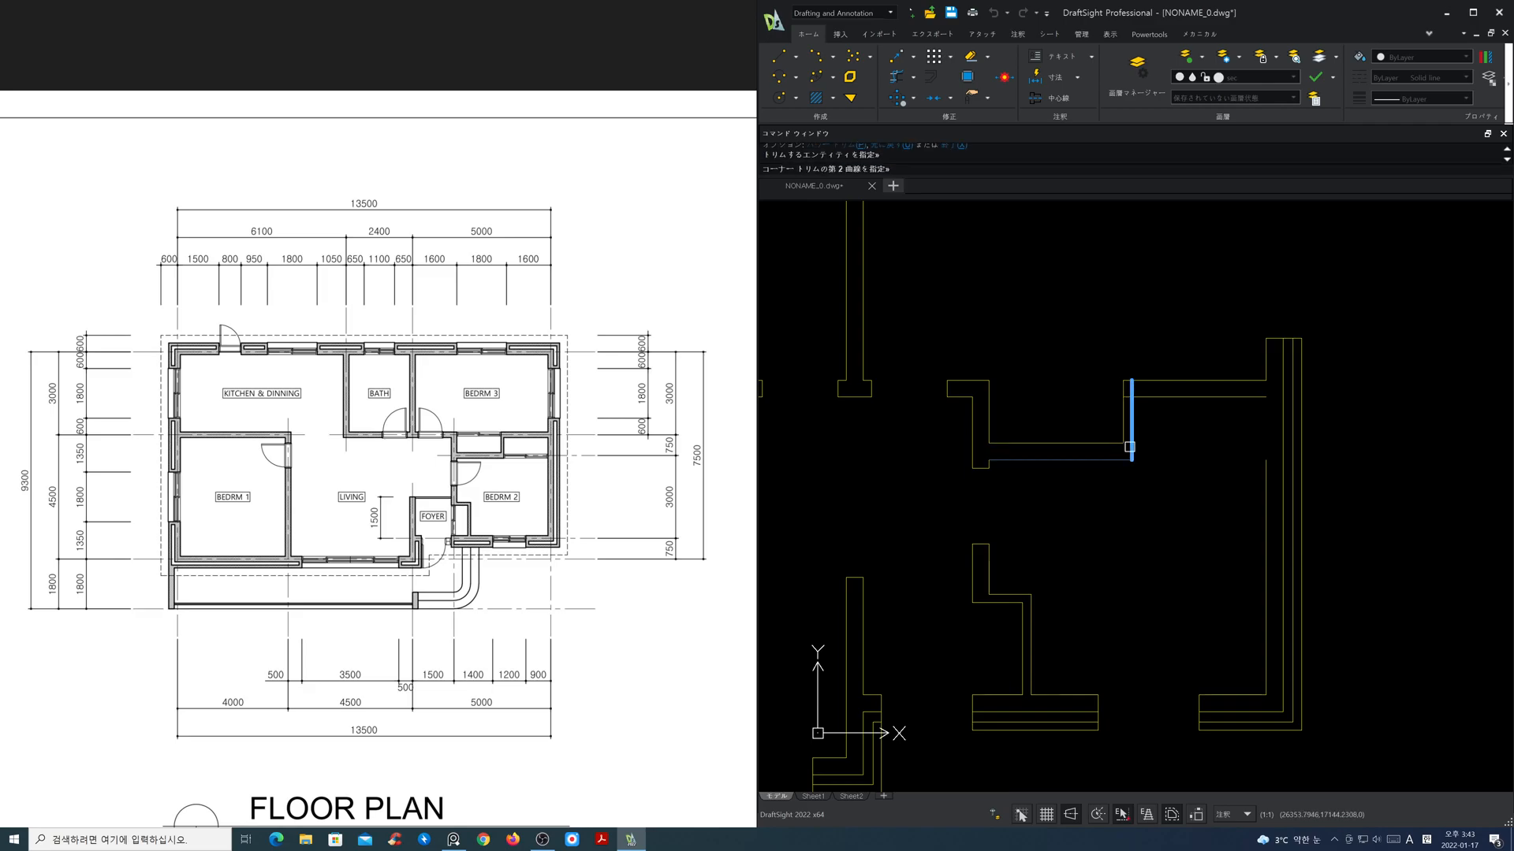
click(1131, 414)
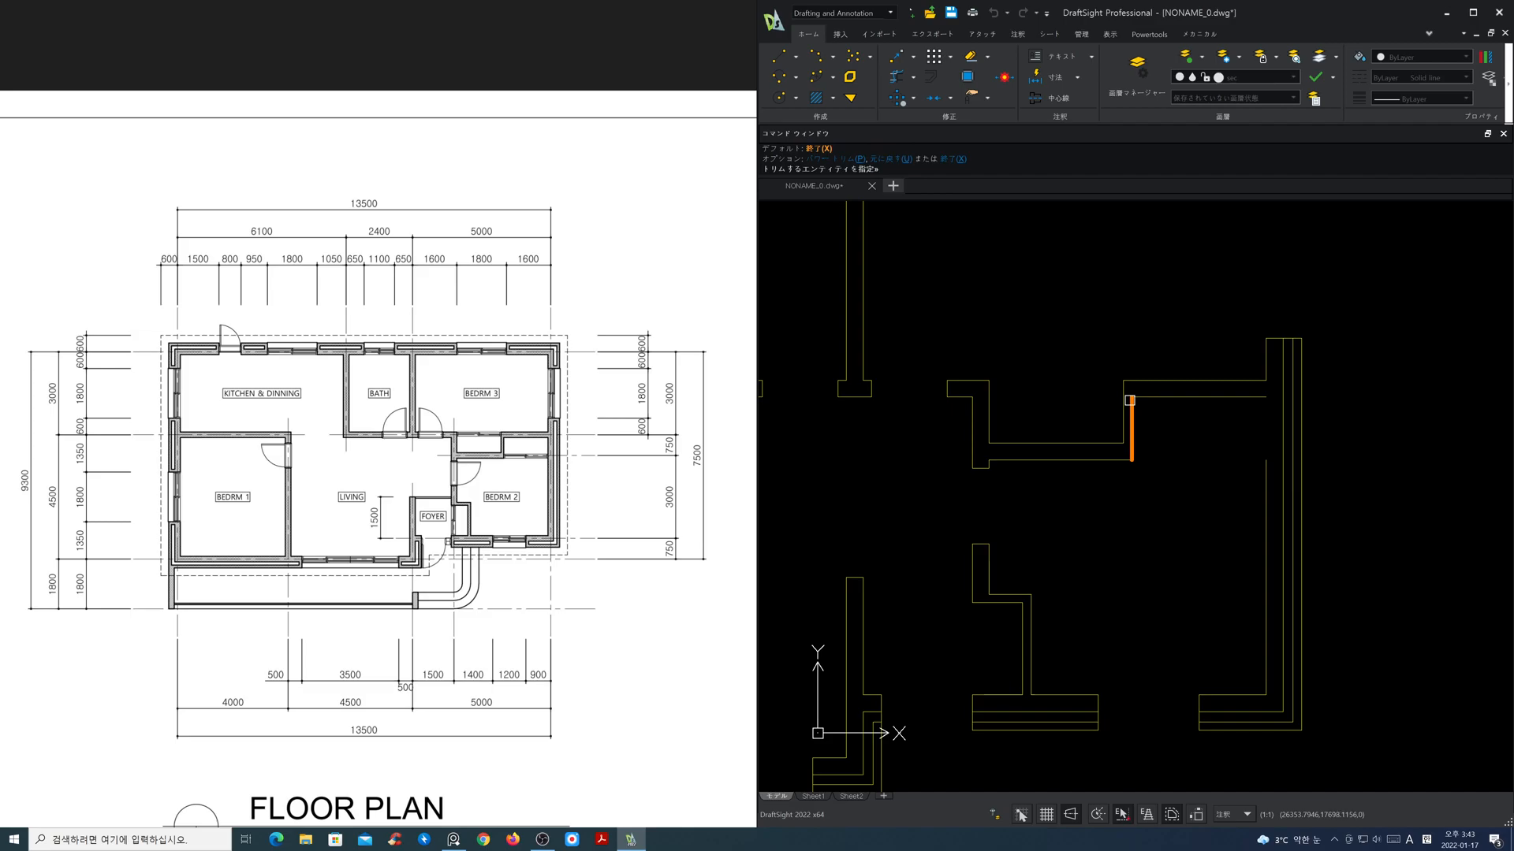
click(1254, 397)
click(1253, 463)
key(Escape)
Step: Offset the end lines of the lower wall segments beside Bedroom 2's window inward, matching the outer wall layer's thickness, and toggle entity snapping
scroll(1228, 467, down, 3)
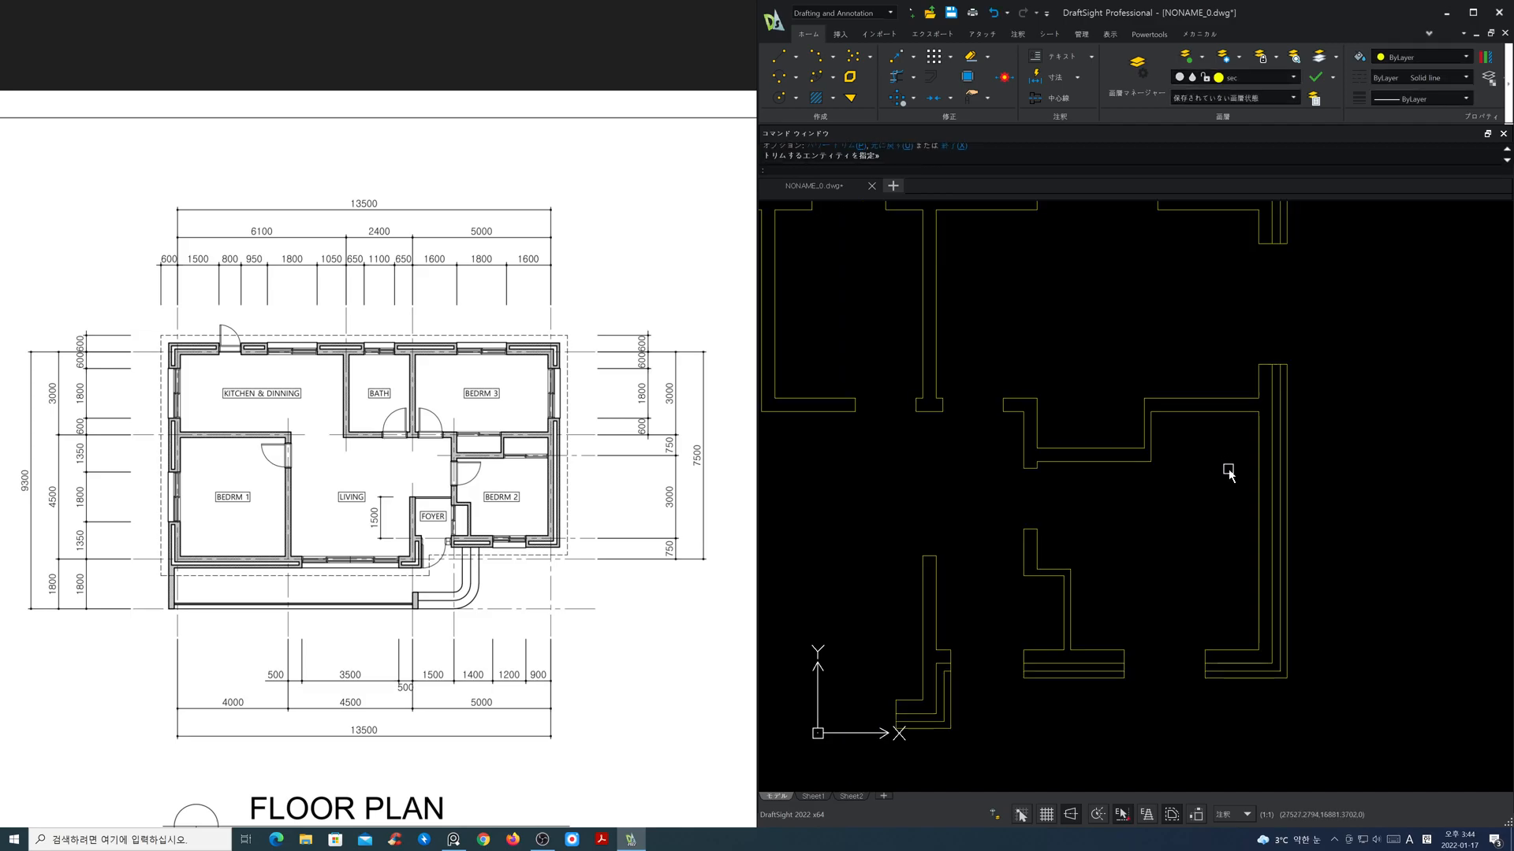
scroll(1232, 477, down, 1)
mouse_move(1153, 483)
middle_down()
mouse_move(1256, 517)
mouse_move(1287, 510)
middle_up()
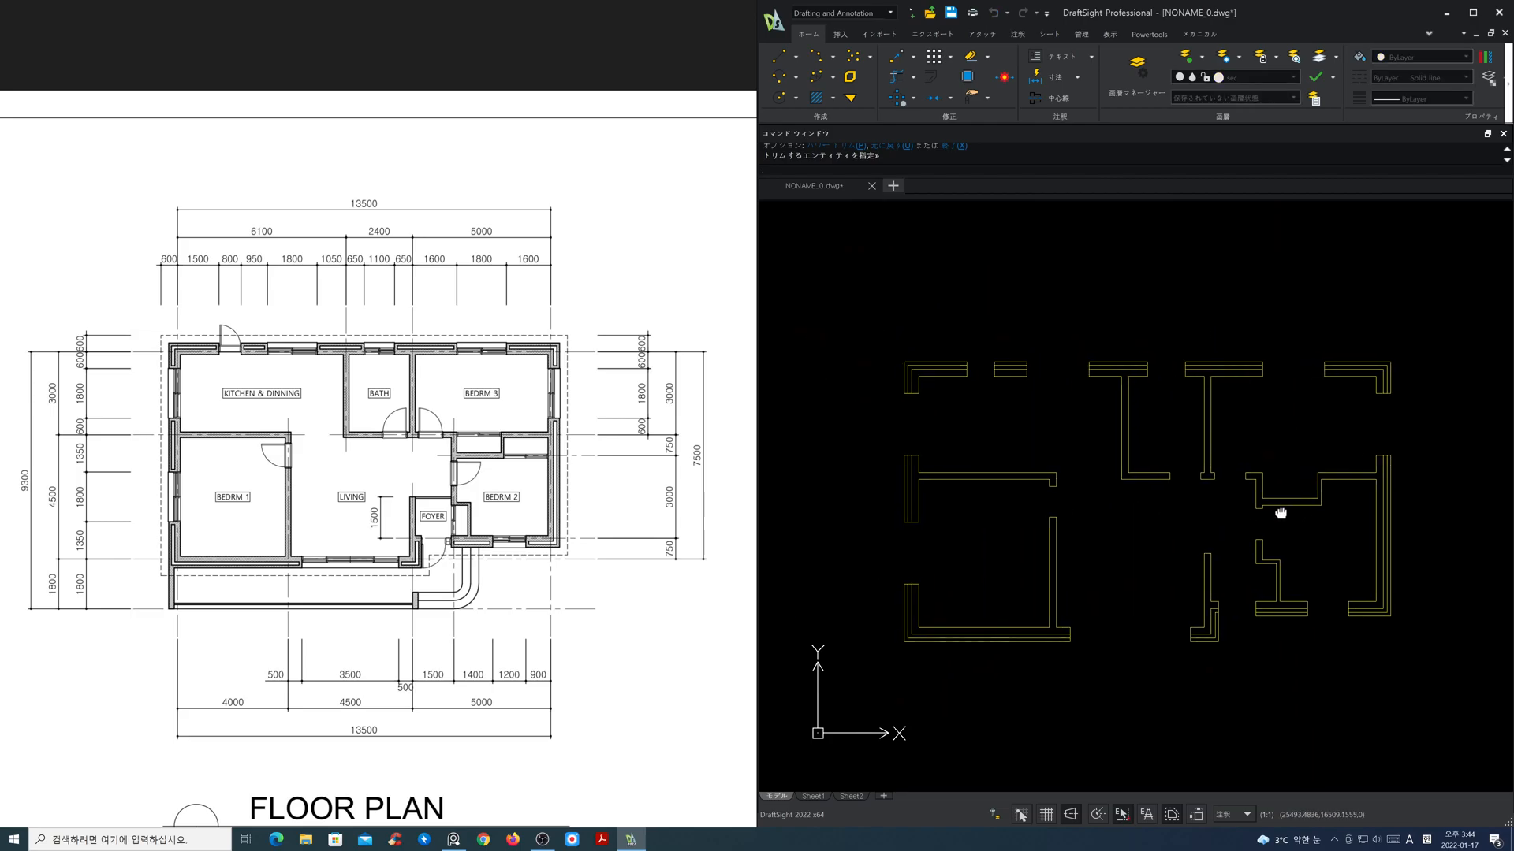
scroll(1239, 513, up, 1)
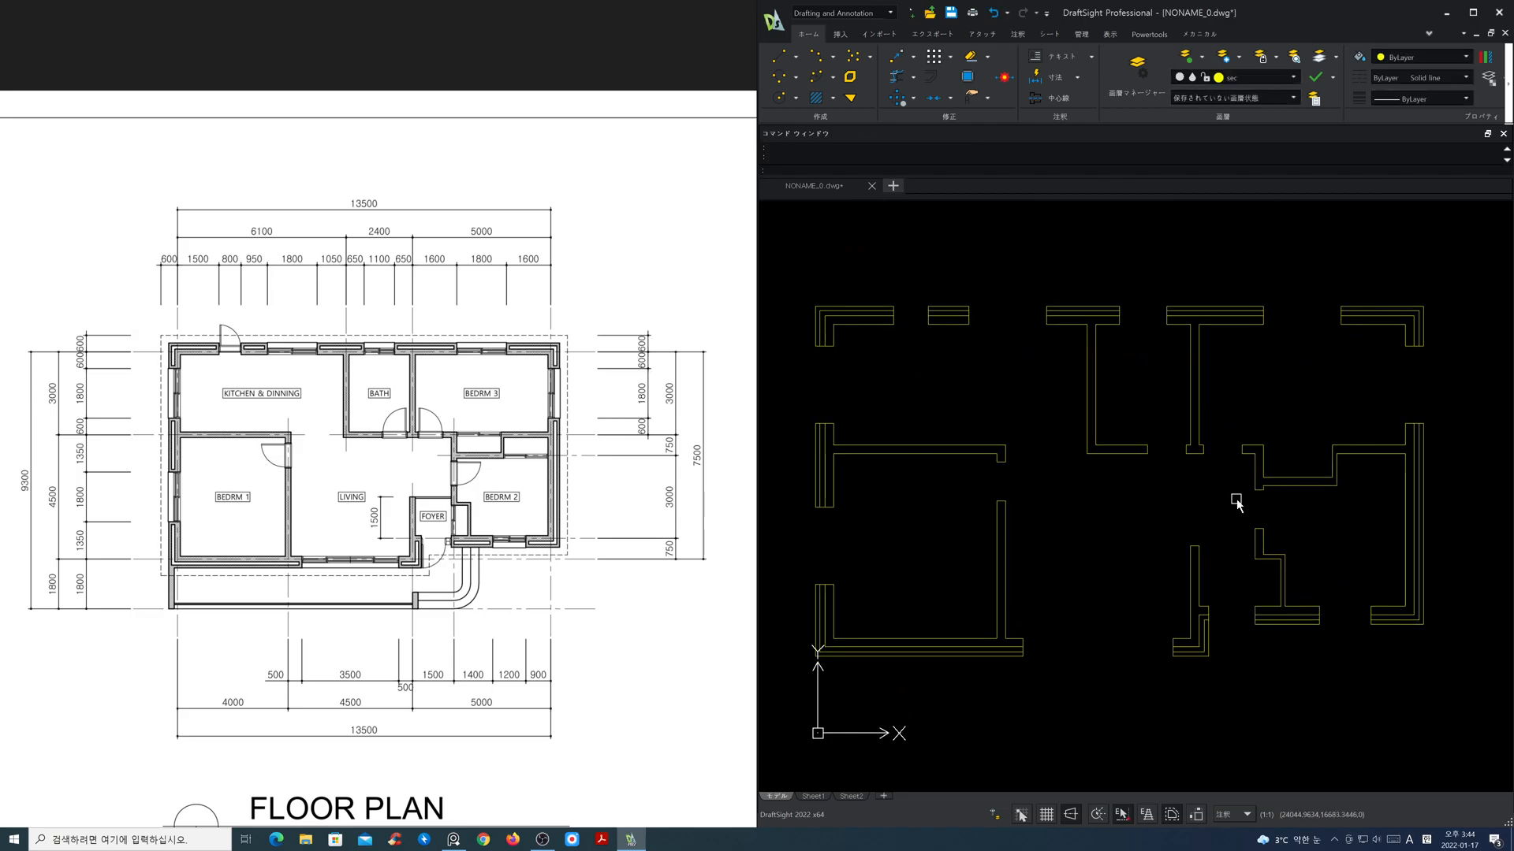
scroll(1226, 513, down, 1)
middle_drag(1222, 513, 1215, 520)
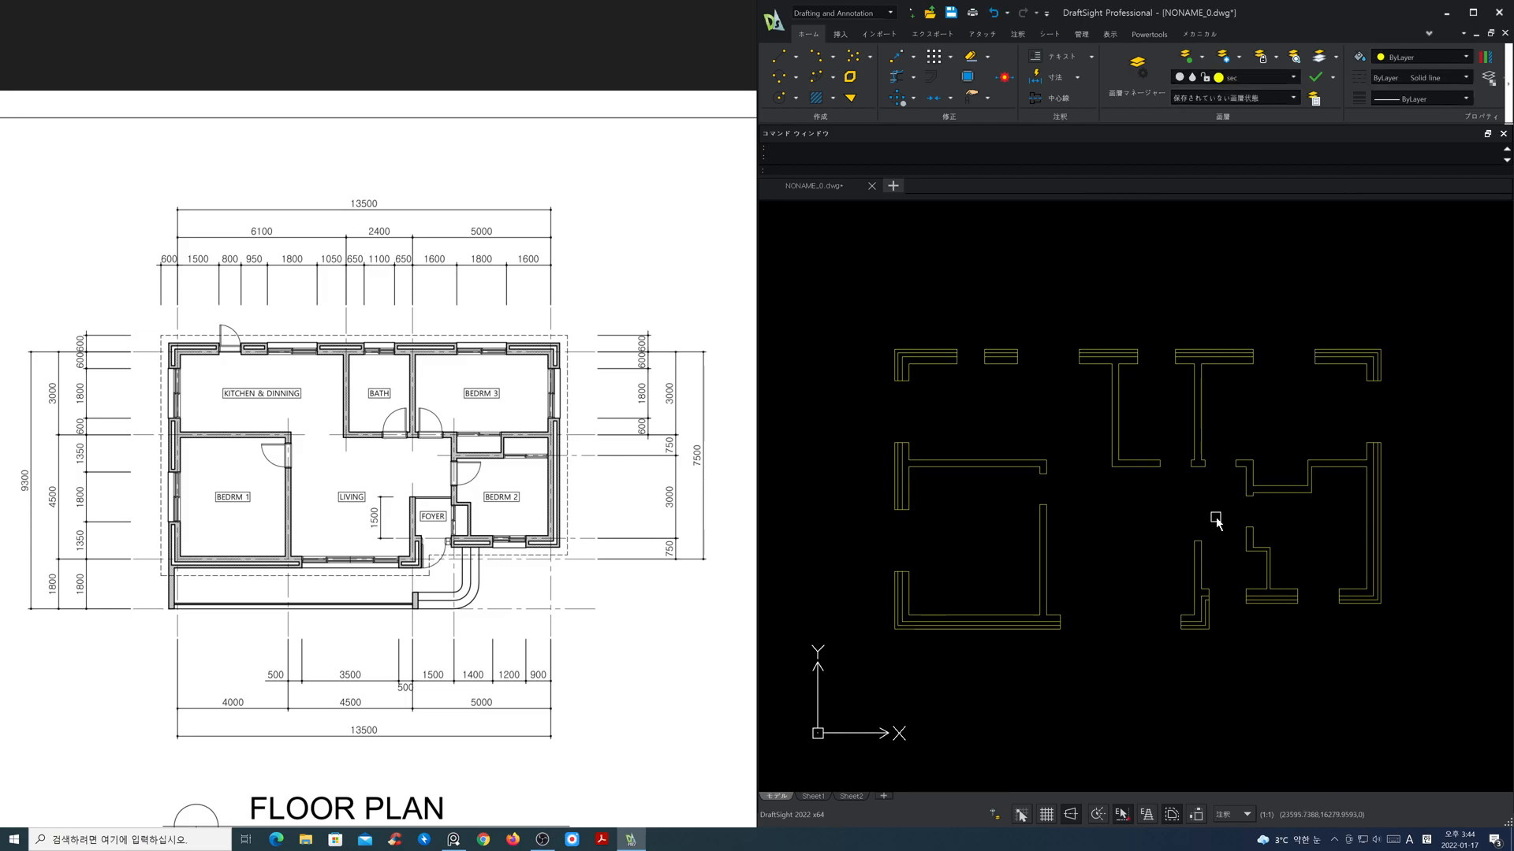
text(o)
key(space)
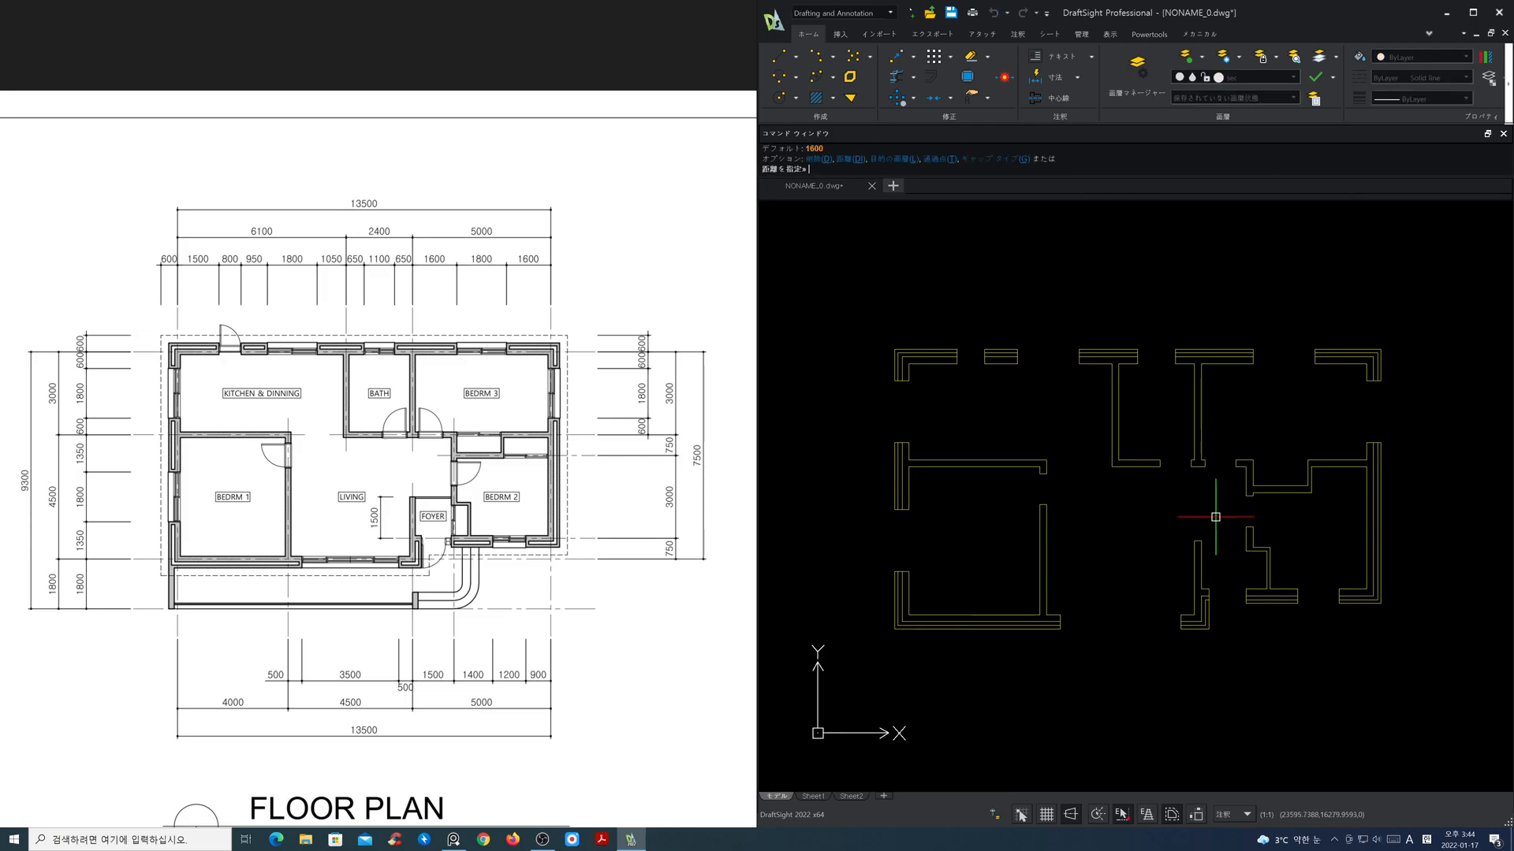
text(100)
key(space)
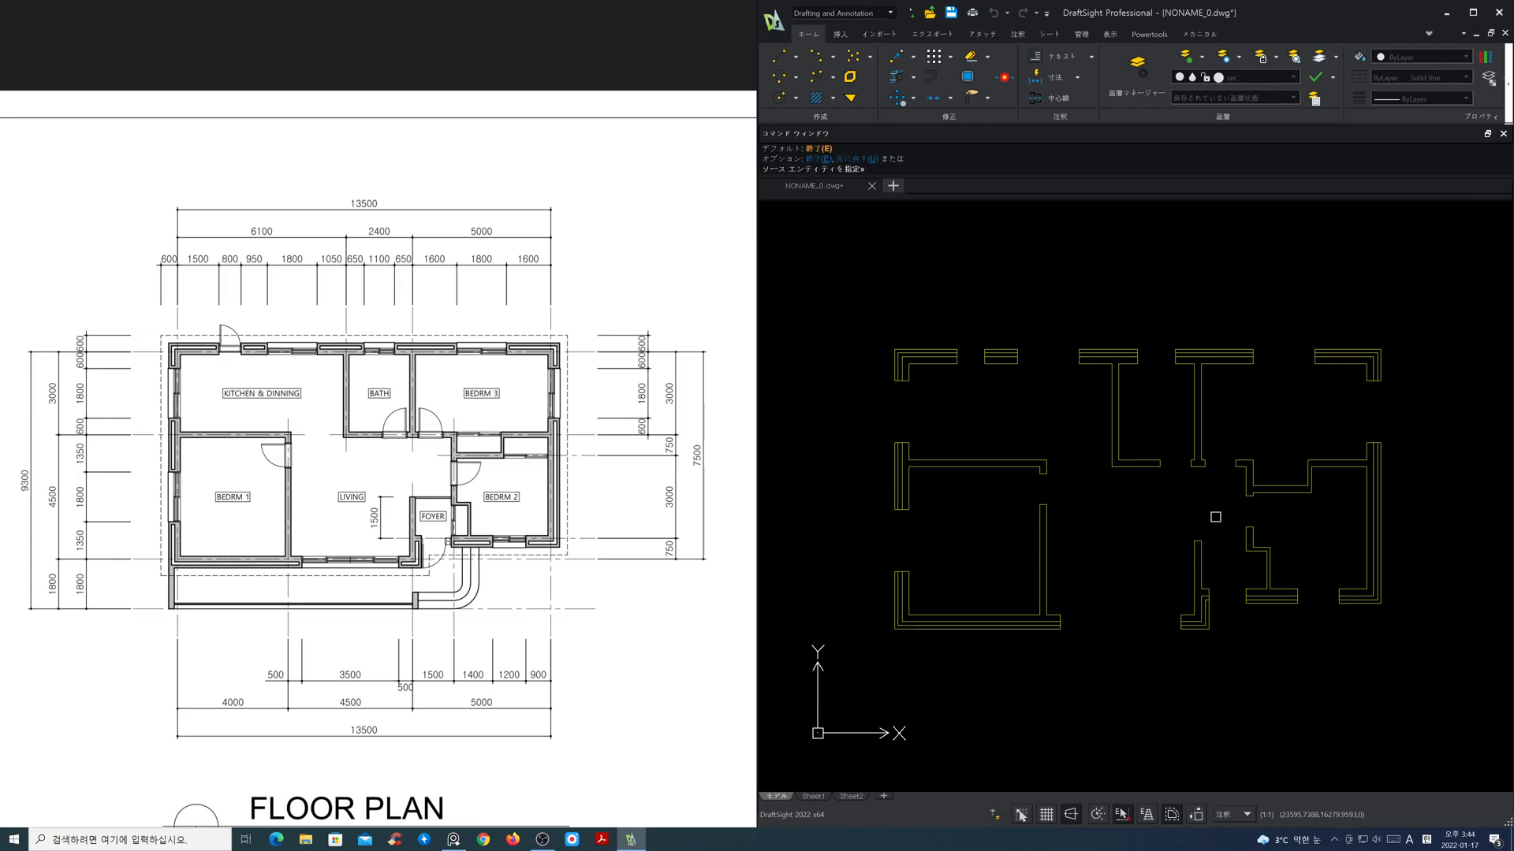
scroll(1250, 597, up, 5)
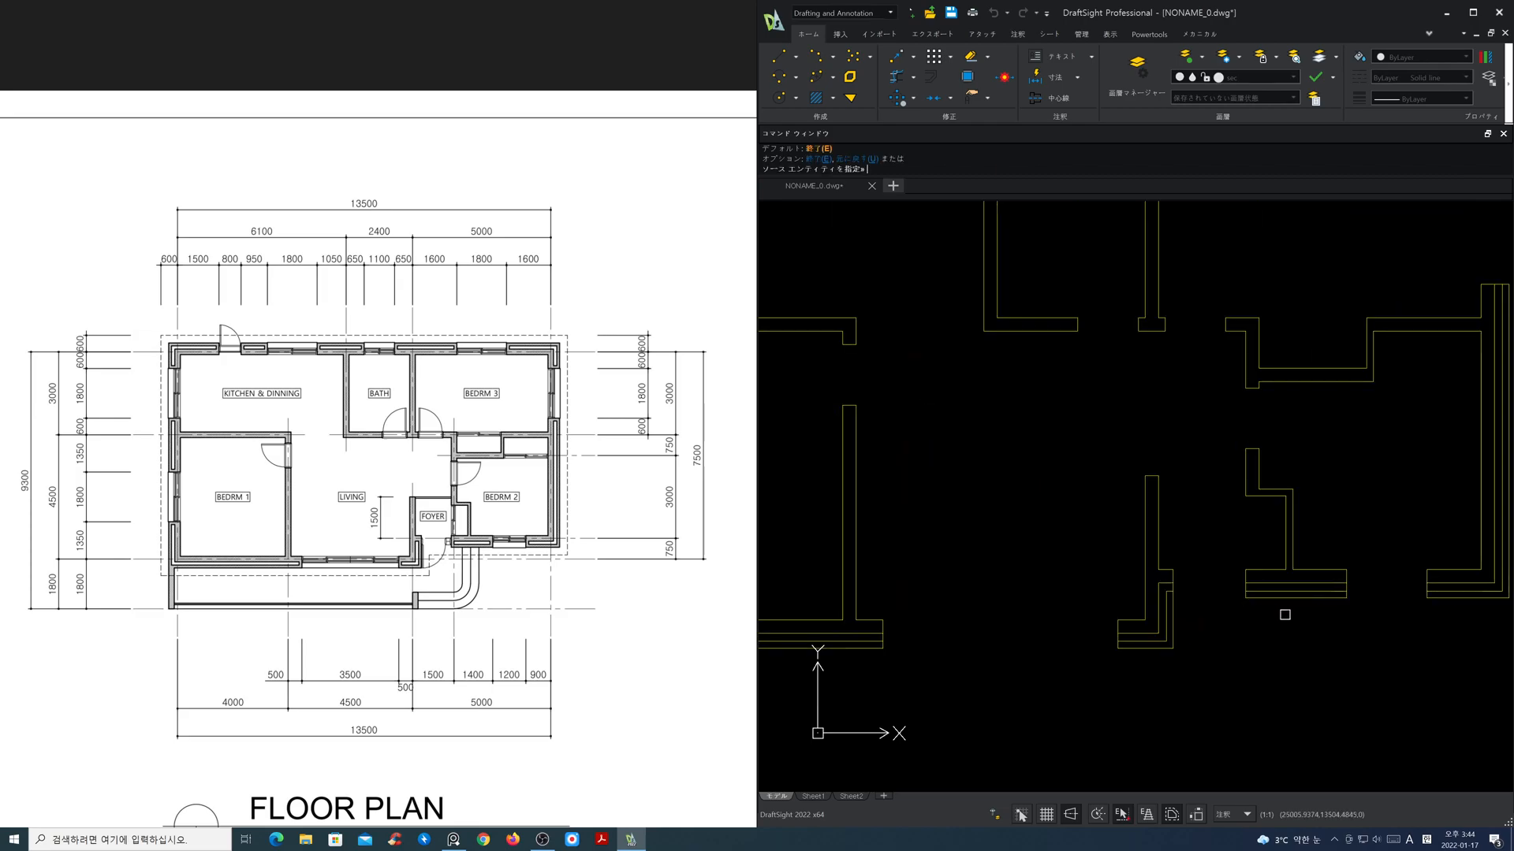
scroll(1119, 583, up, 2)
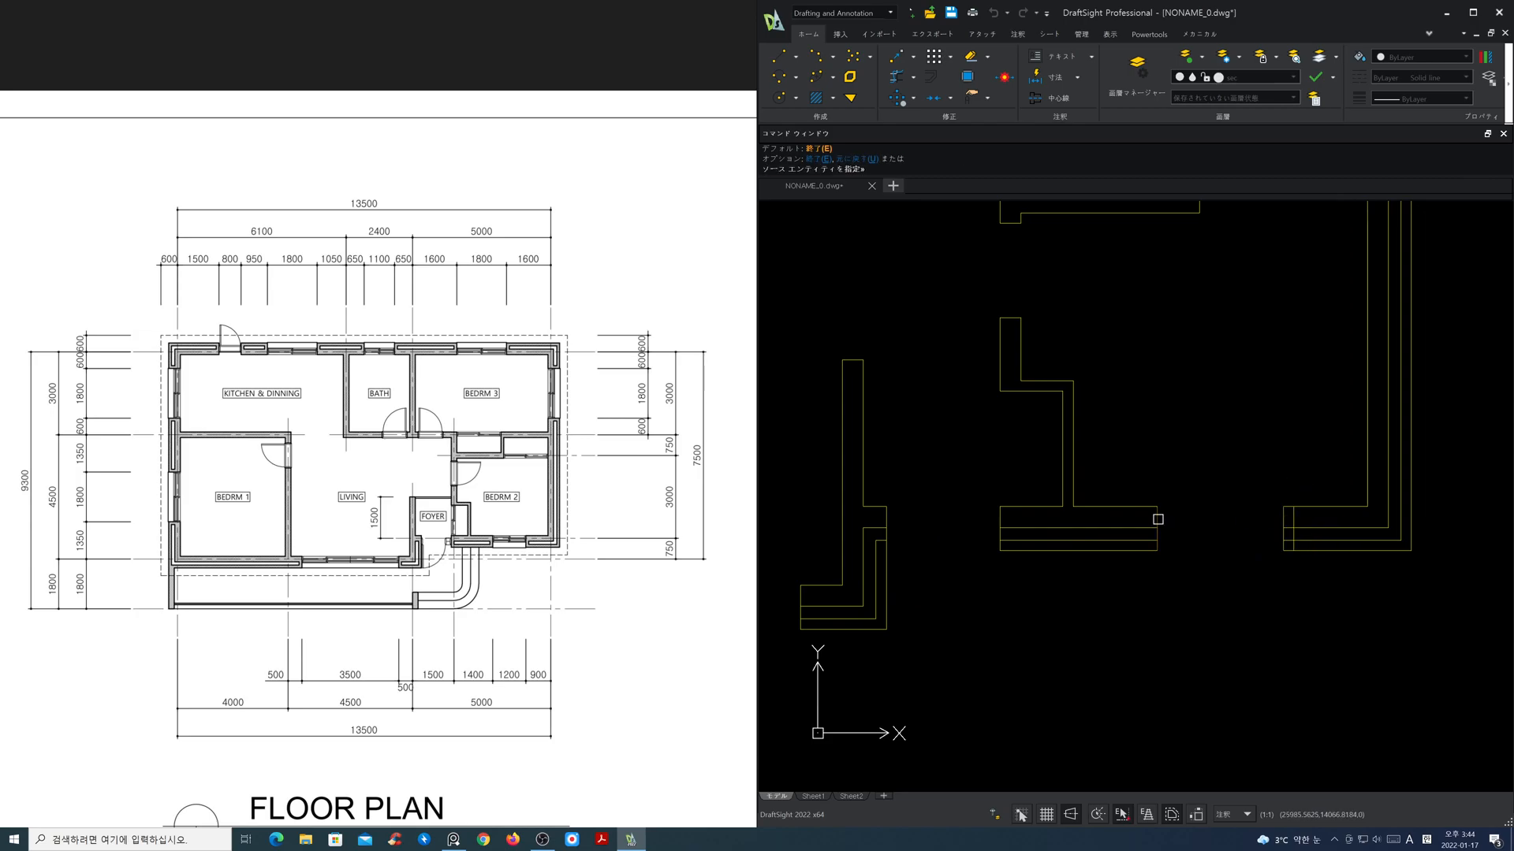
key(F3)
Step: Offset the wall end lines on both sides of the living room's lower window opening inward by the same distance
middle_drag(1064, 608, 1452, 602)
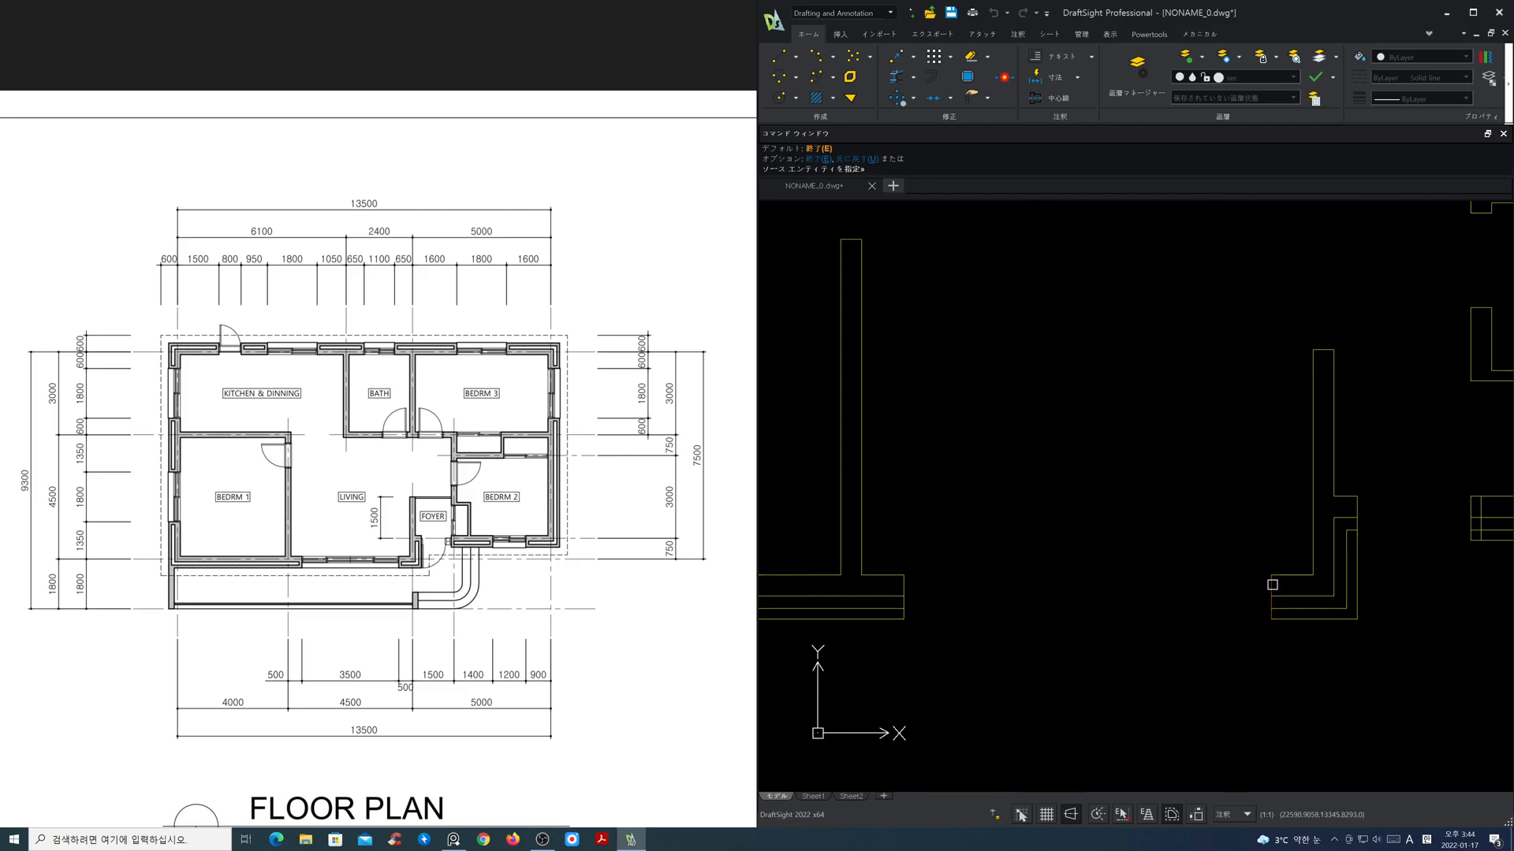
click(905, 588)
click(887, 587)
Step: Offset the left exterior wall's end lines at Bedroom 1's window and at the middle segment's upper end inward
scroll(947, 592, down, 3)
middle_drag(975, 595, 1275, 584)
scroll(984, 513, up, 2)
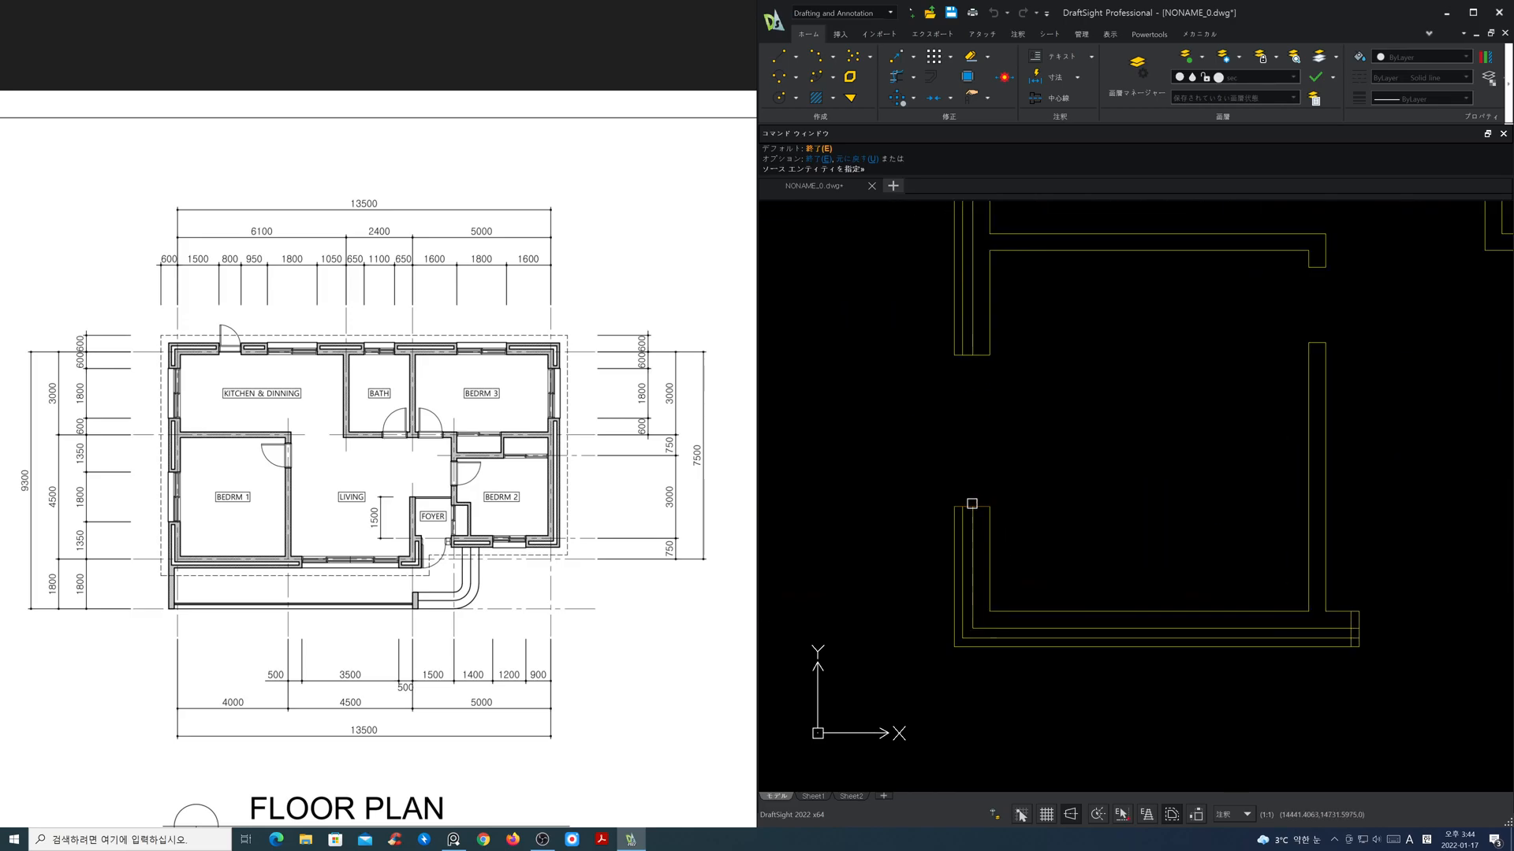
mouse_move(1010, 439)
middle_down()
mouse_move(1044, 595)
mouse_move(1034, 585)
middle_up()
click(1007, 500)
click(1007, 480)
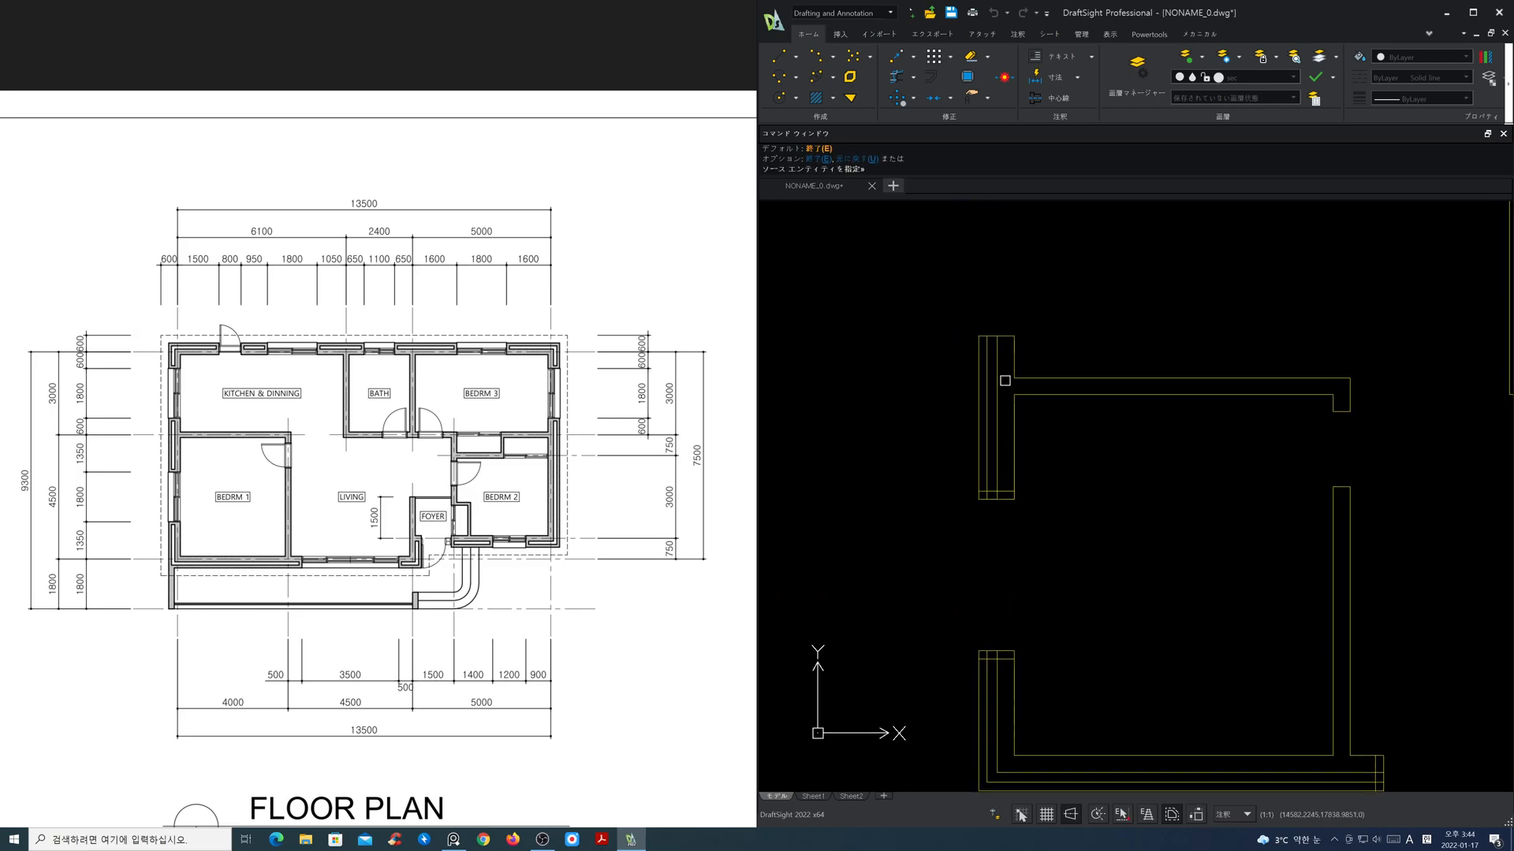
click(1004, 337)
click(1007, 358)
Step: Offset the lower and right end lines of the upper-left corner wall inward by the same distance
scroll(1026, 340, down, 5)
scroll(1057, 324, up, 4)
scroll(1030, 458, up, 4)
click(865, 511)
click(832, 491)
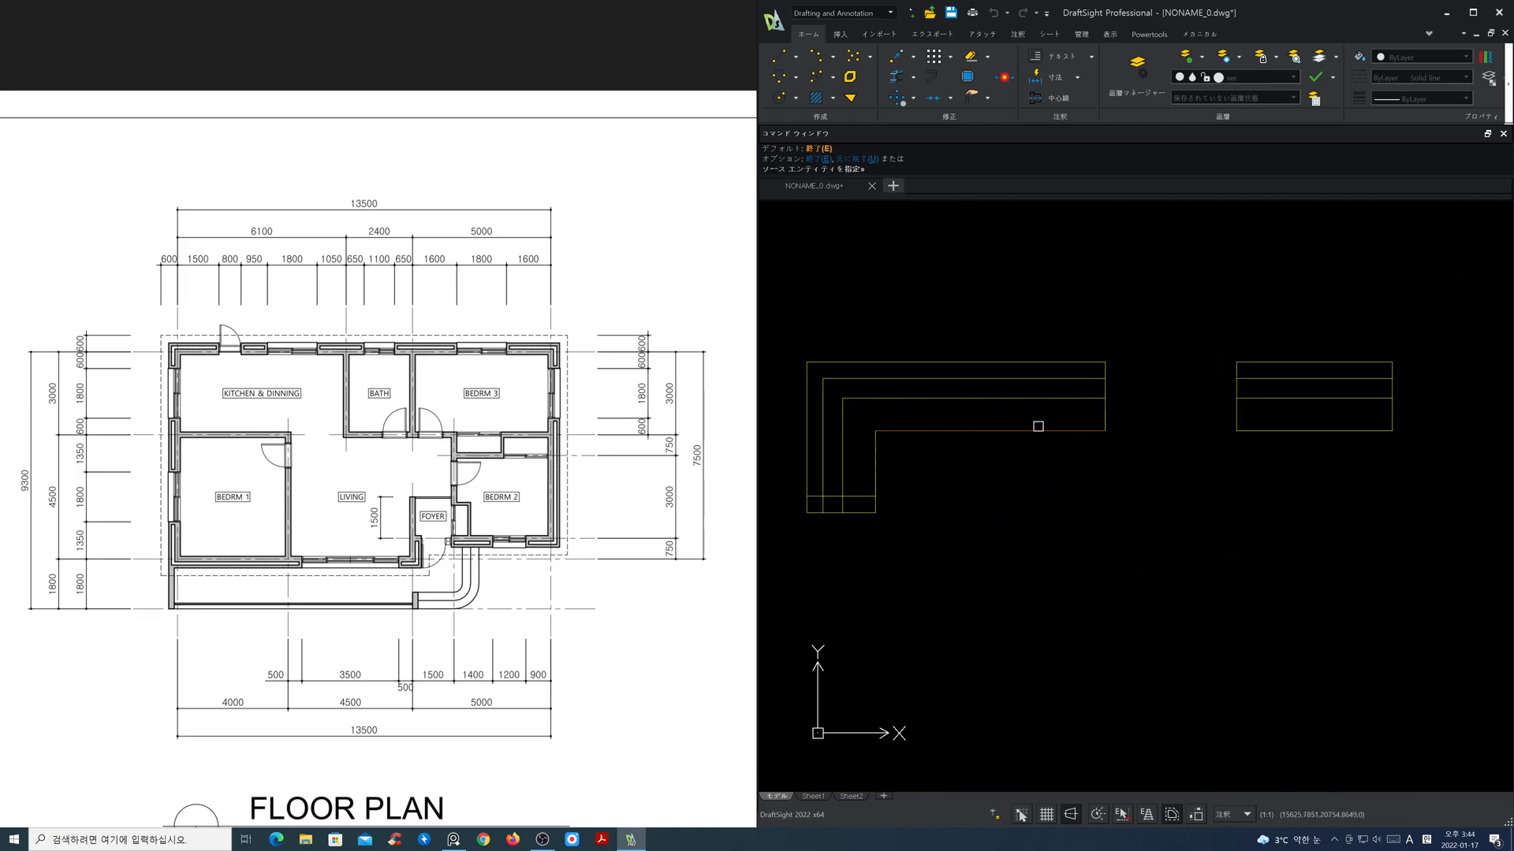
click(1106, 415)
click(1086, 413)
Step: Offset the end lines of the short kitchen wall segment and the segment above the kitchen–bath partition inward
click(1236, 414)
click(1312, 418)
middle_drag(1356, 440, 725, 475)
click(1006, 426)
click(1054, 435)
click(1284, 438)
click(1254, 432)
Step: Offset both end lines of the top wall segment above the bath–Bedroom 3 partition inward
scroll(1371, 473, down, 2)
middle_drag(1370, 474, 825, 463)
click(869, 436)
click(978, 438)
click(1107, 434)
click(1103, 435)
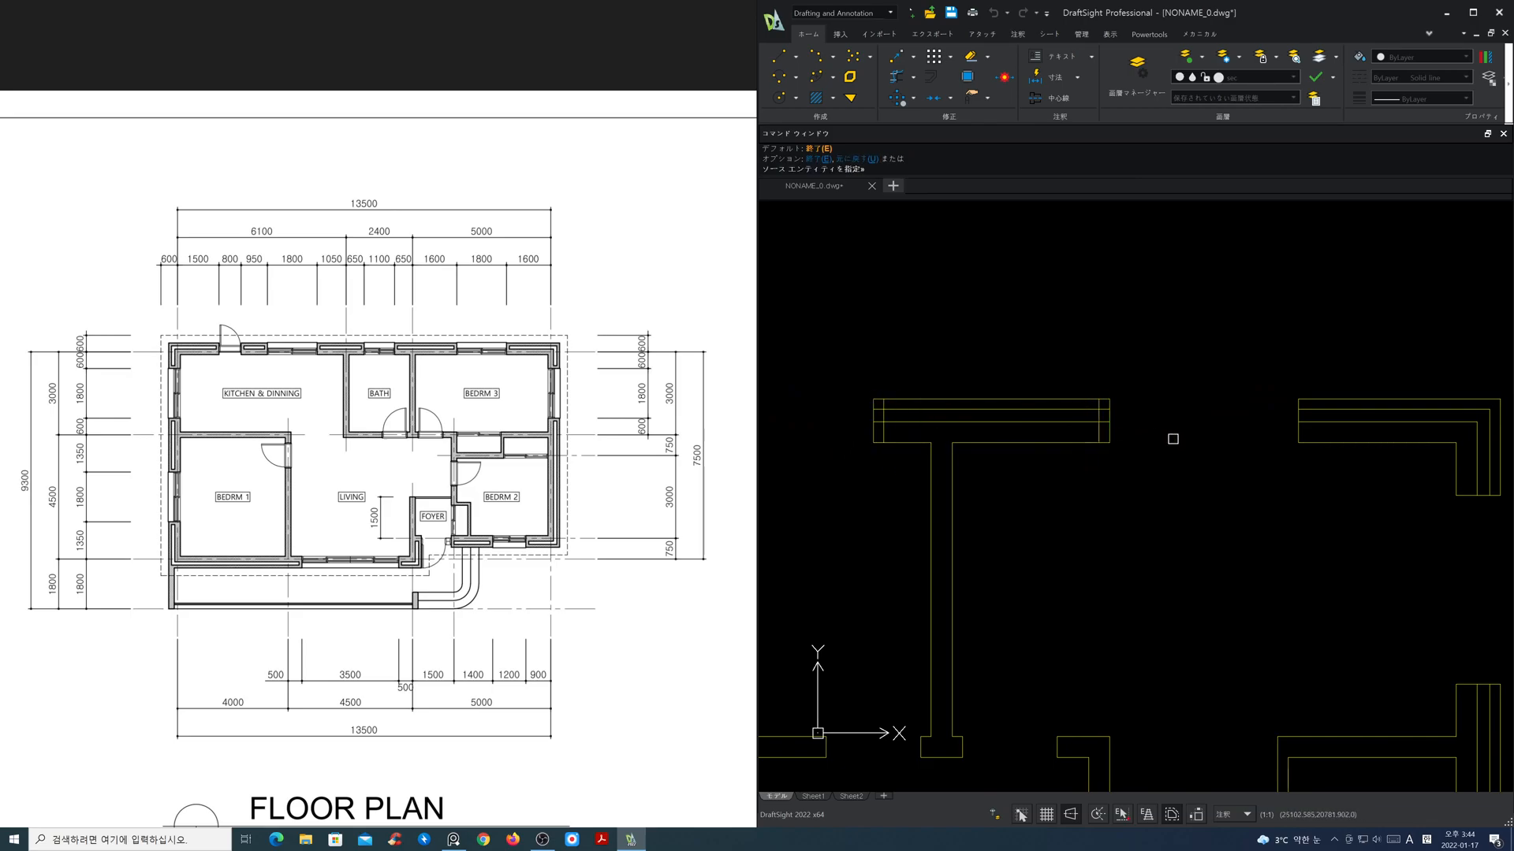
Step: Offset the end lines of the upper-right corner wall and the right exterior wall's upper end inward, and finish the offsets
mouse_move(1304, 521)
middle_down()
mouse_move(1155, 405)
mouse_move(1210, 403)
middle_up()
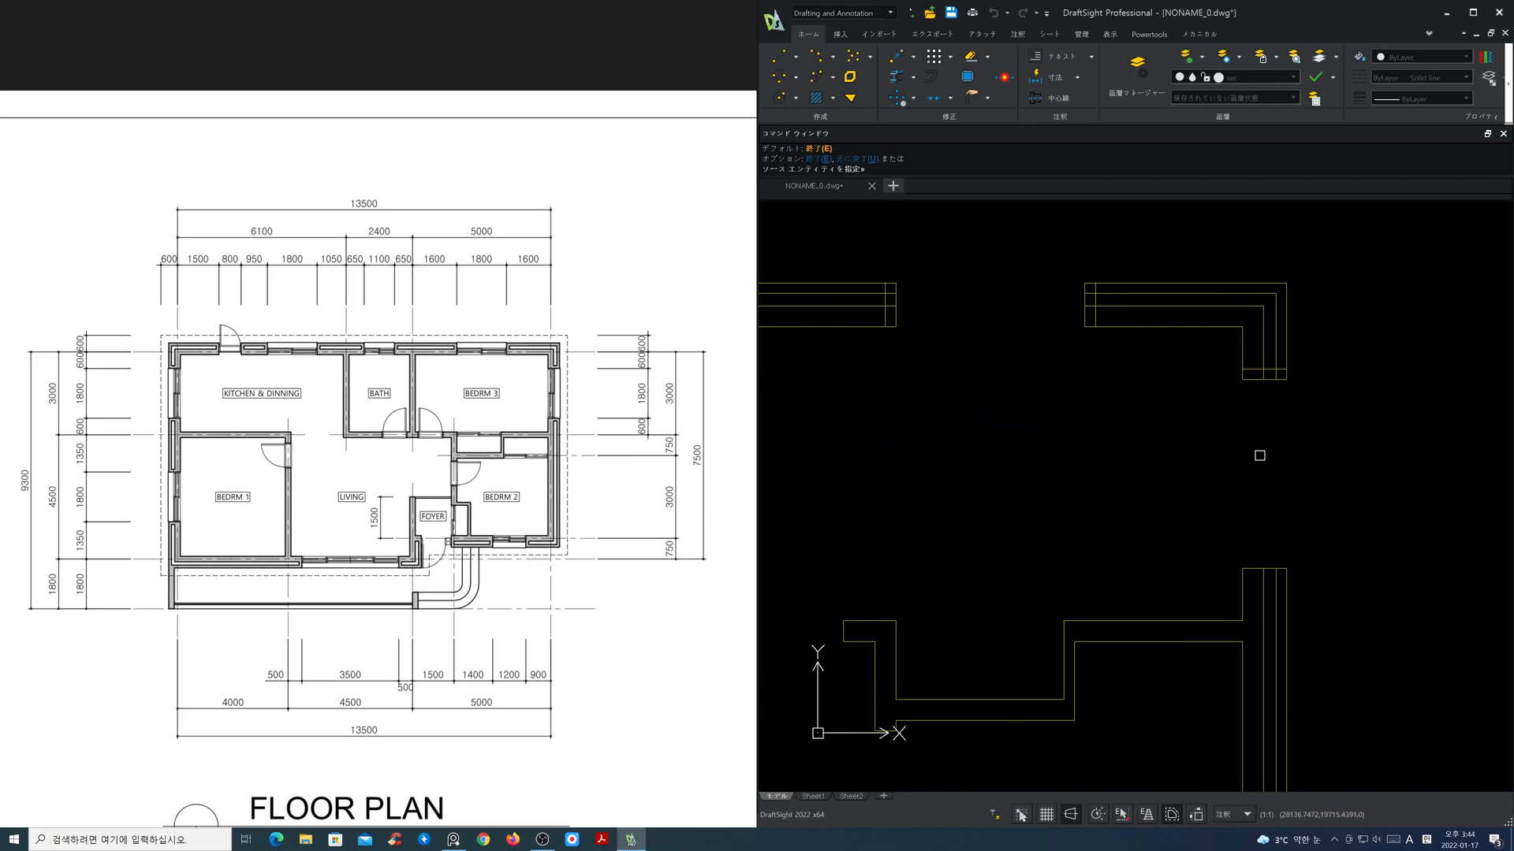
scroll(1325, 592, down, 3)
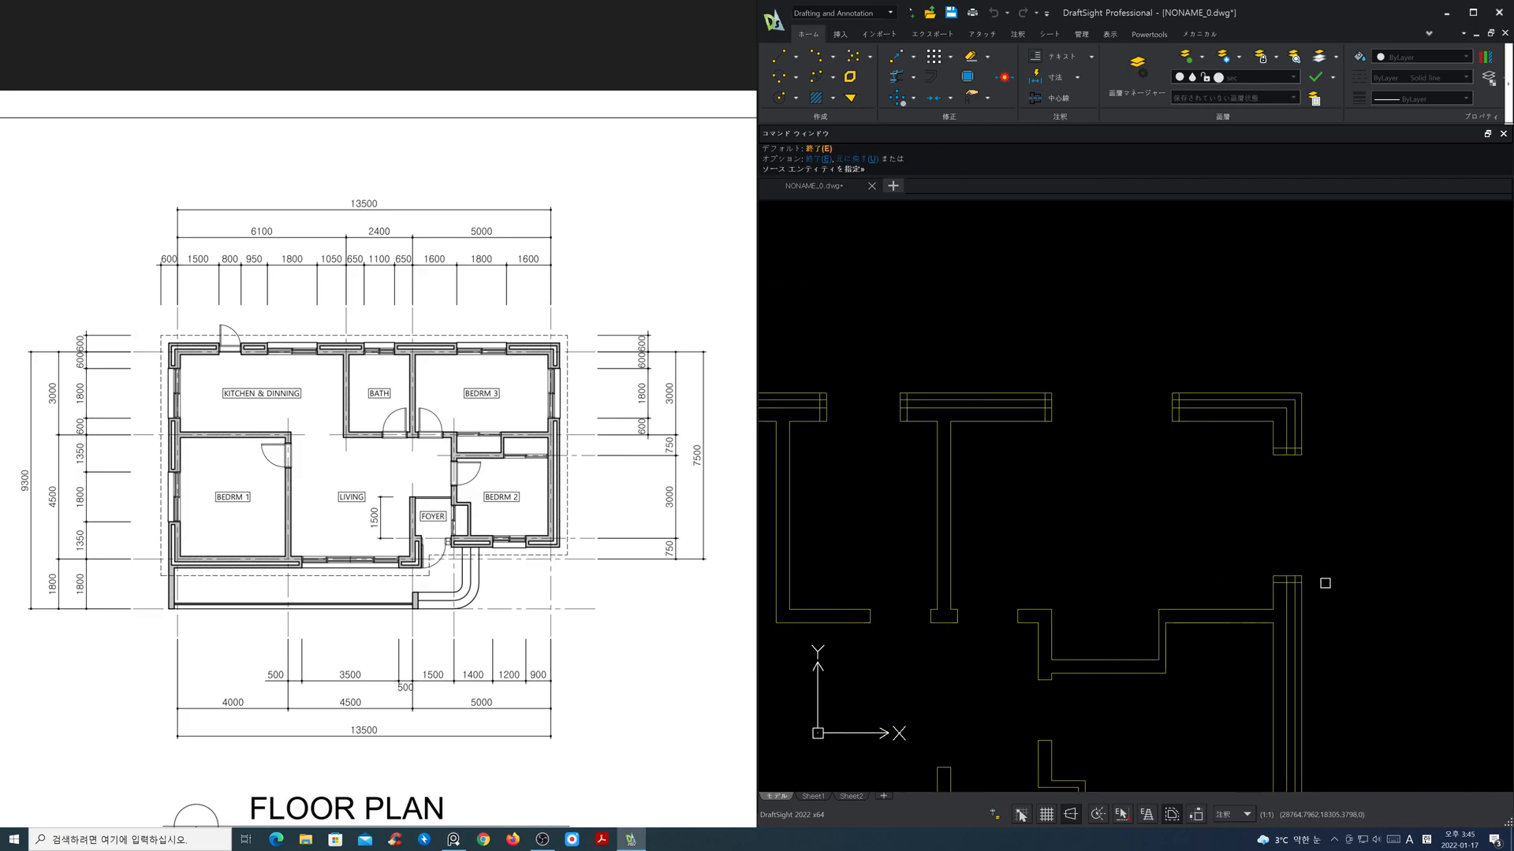
middle_drag(1347, 658, 1308, 405)
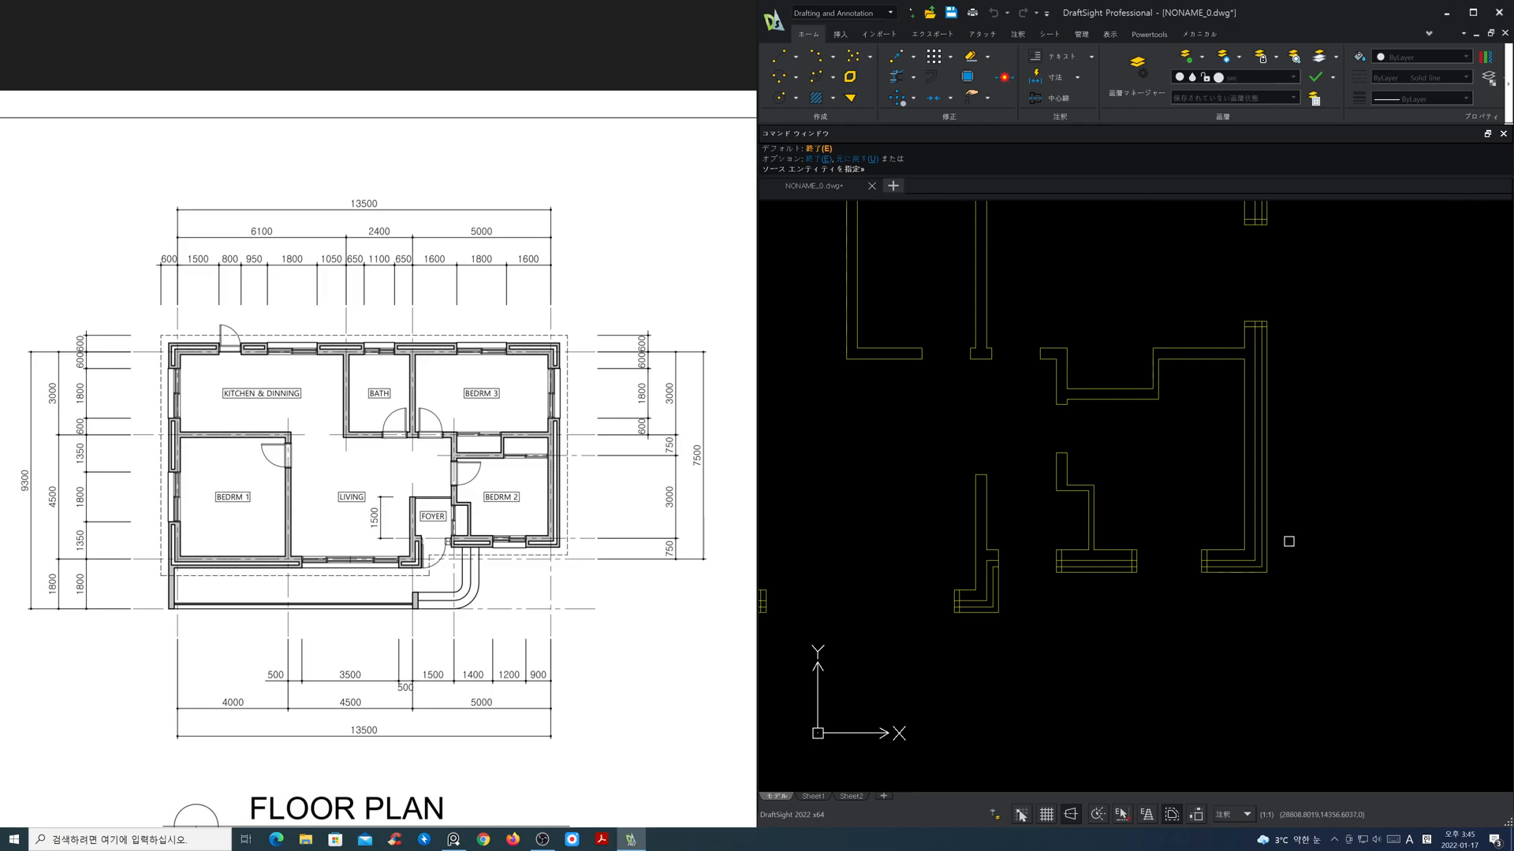
scroll(1106, 591, down, 3)
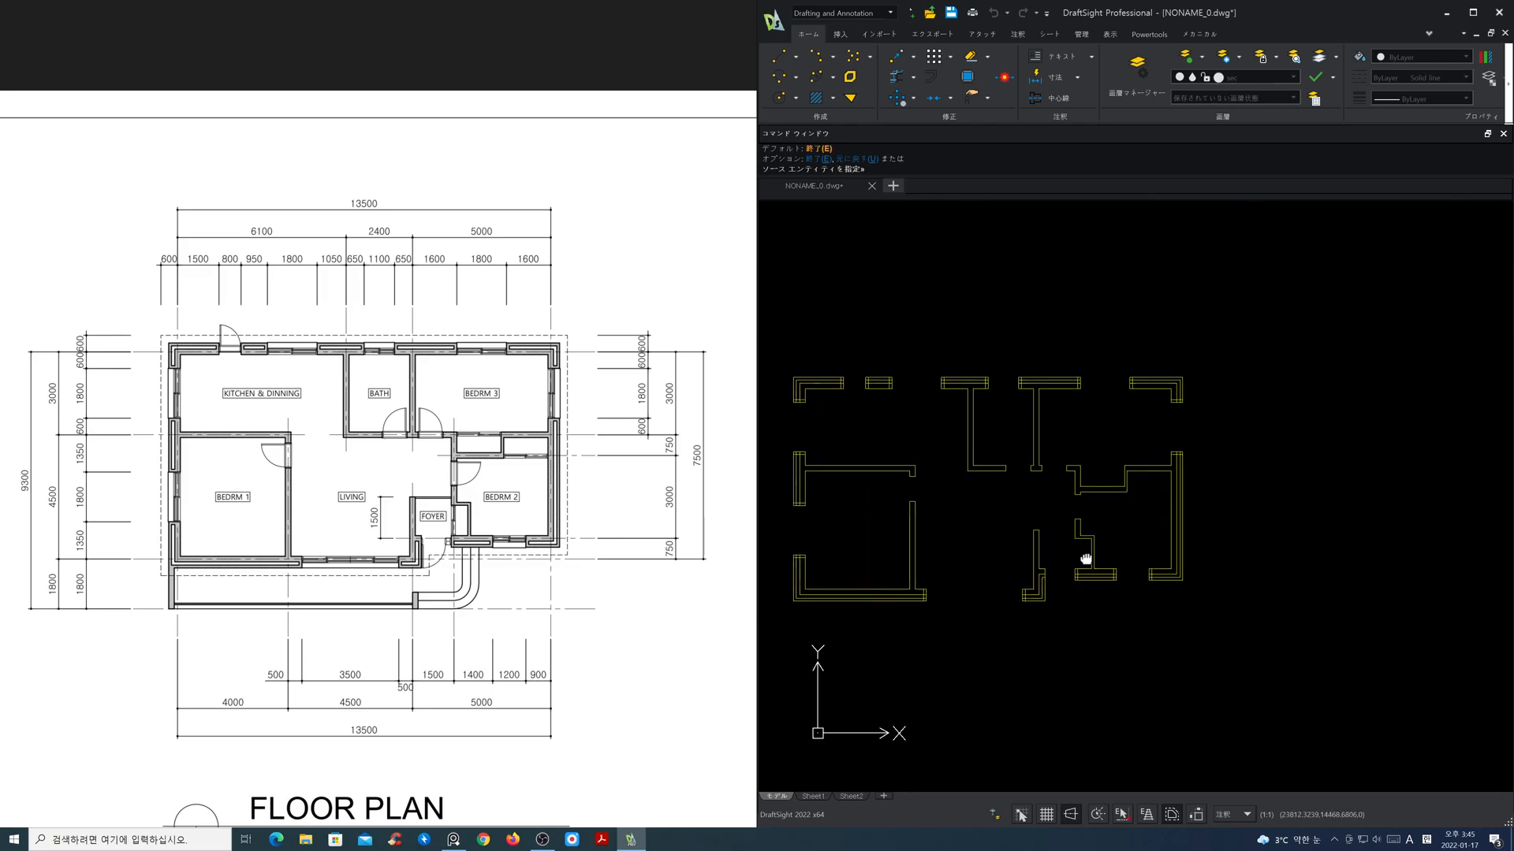
middle_drag(1073, 561, 1237, 566)
scroll(1151, 532, up, 1)
middle_drag(1148, 533, 1140, 532)
key(Escape)
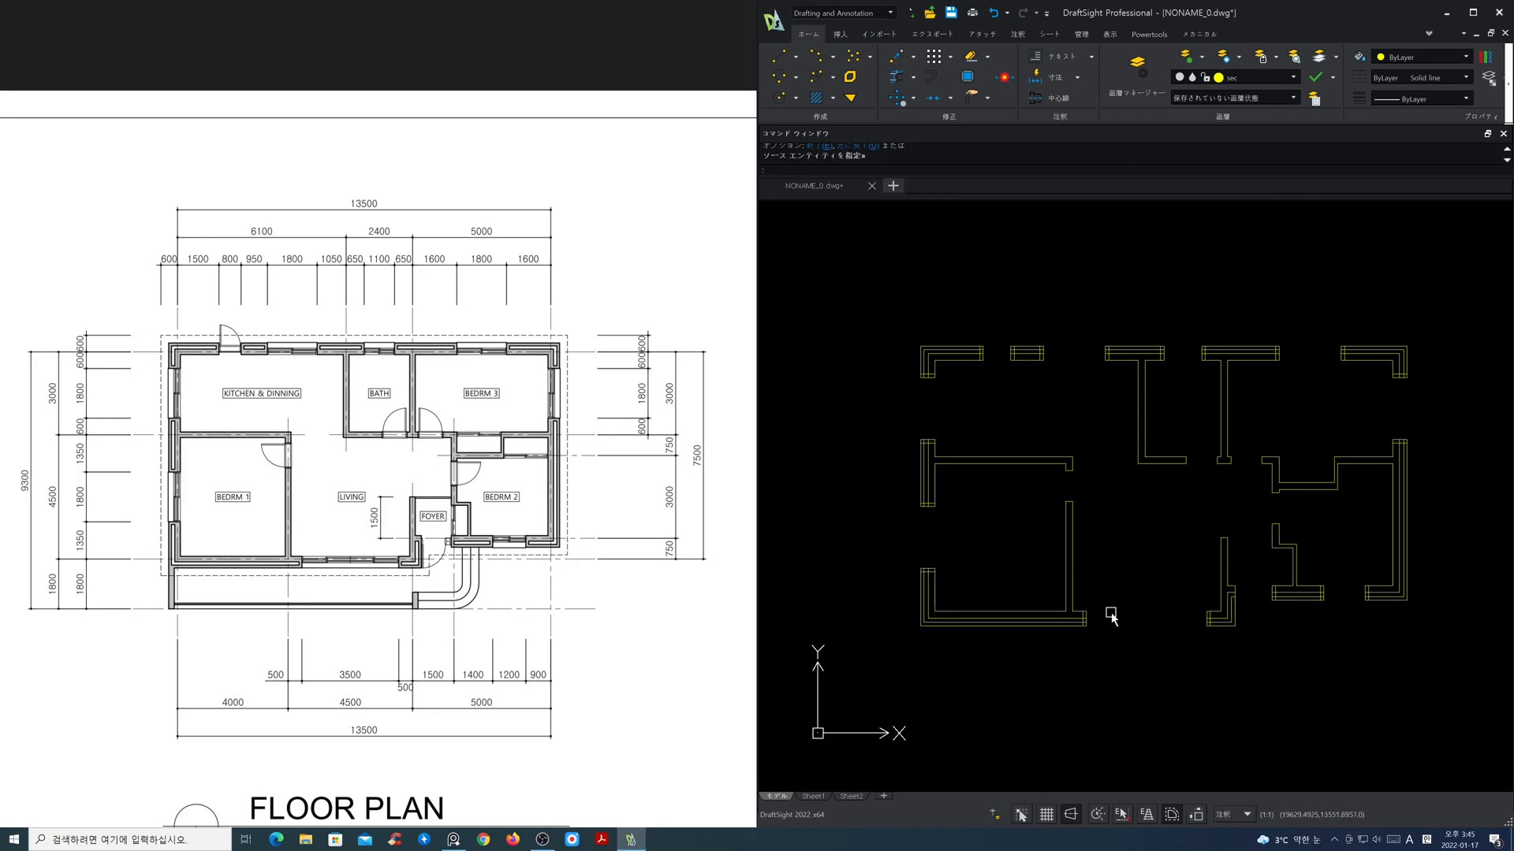
Step: Power-trim the excess lines at the wall ends beside Bedroom 2's window and the foyer entrance, leaving closed inner layers
scroll(1177, 636, up, 3)
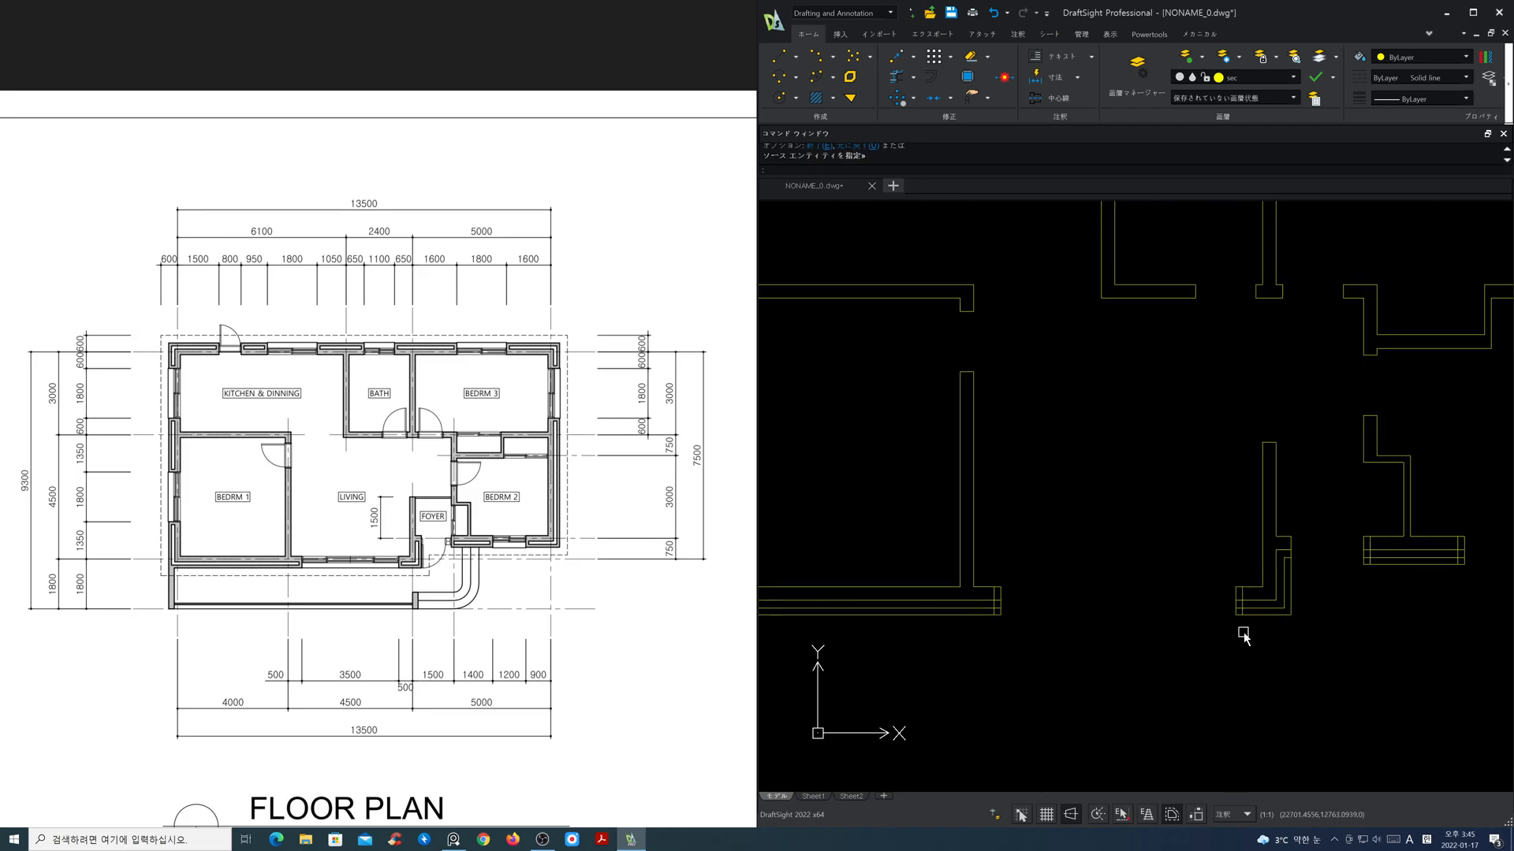
middle_drag(1371, 629, 998, 606)
scroll(1088, 585, up, 2)
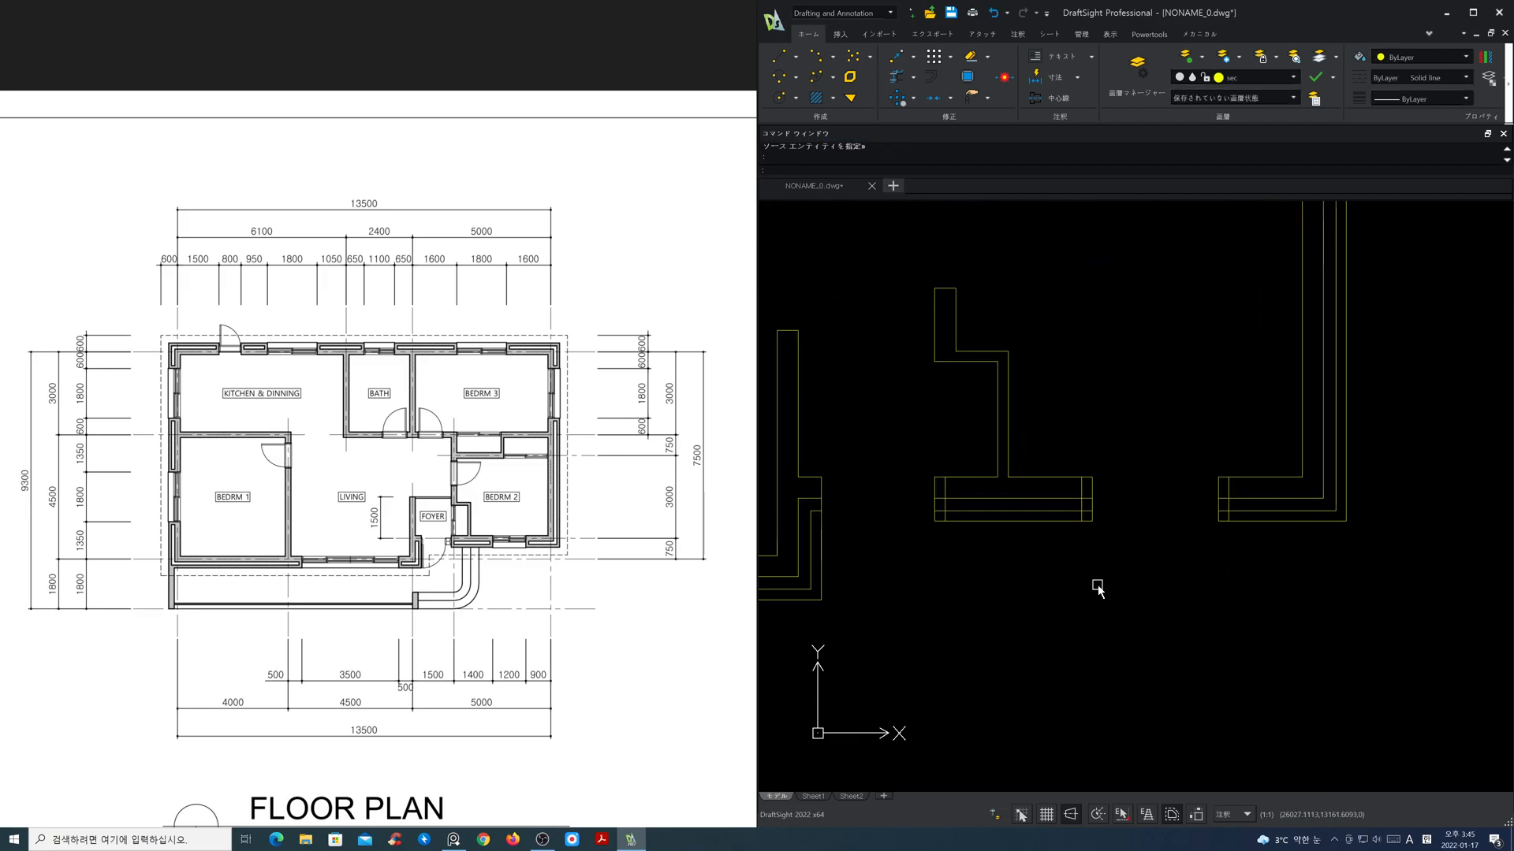
scroll(1114, 543, up, 1)
middle_drag(1135, 543, 1138, 574)
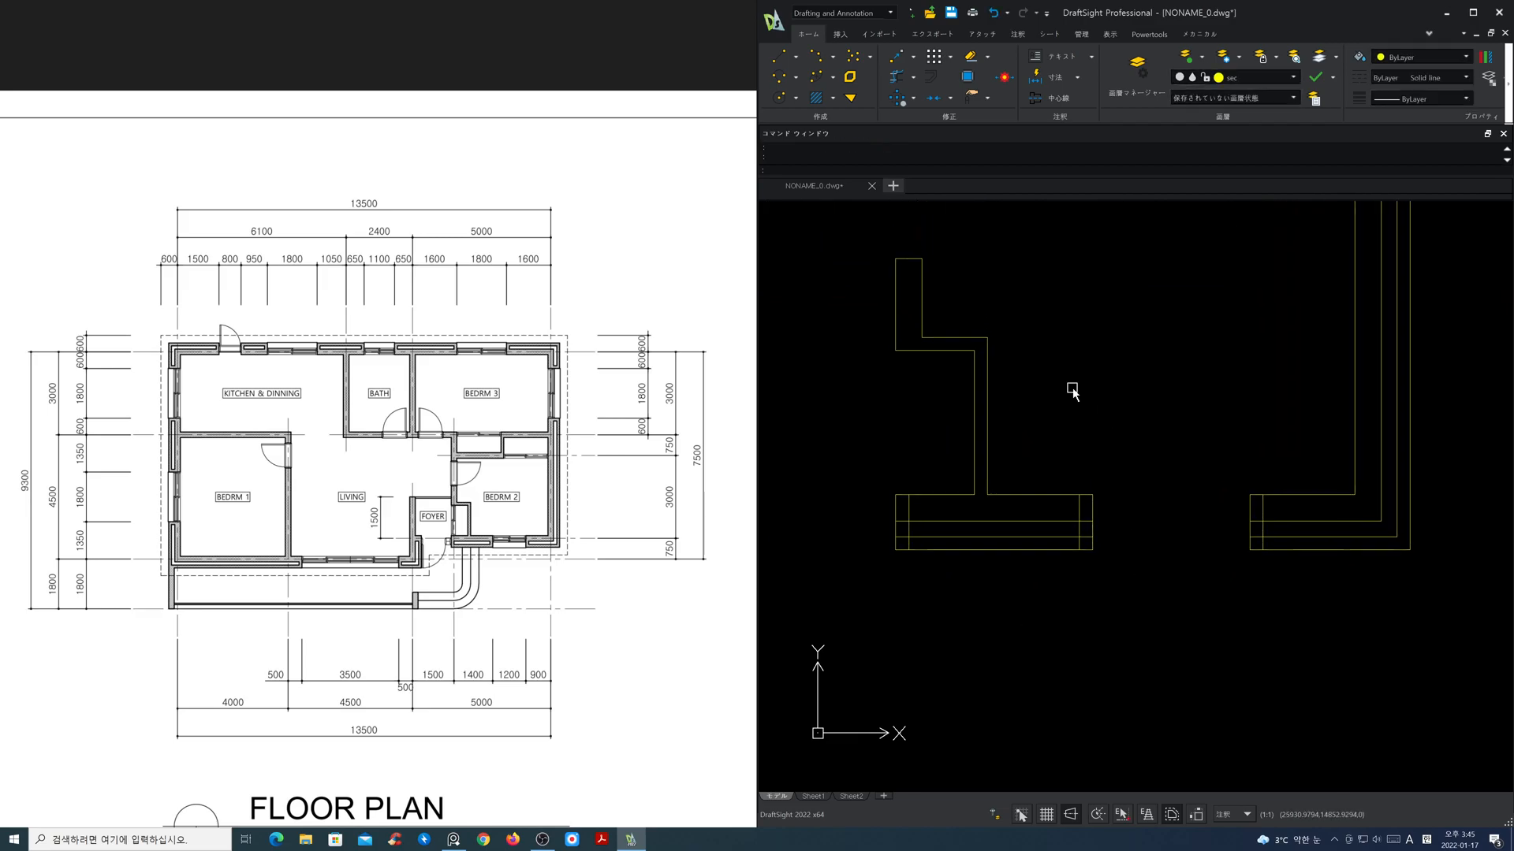
click(897, 76)
scroll(1275, 517, up, 3)
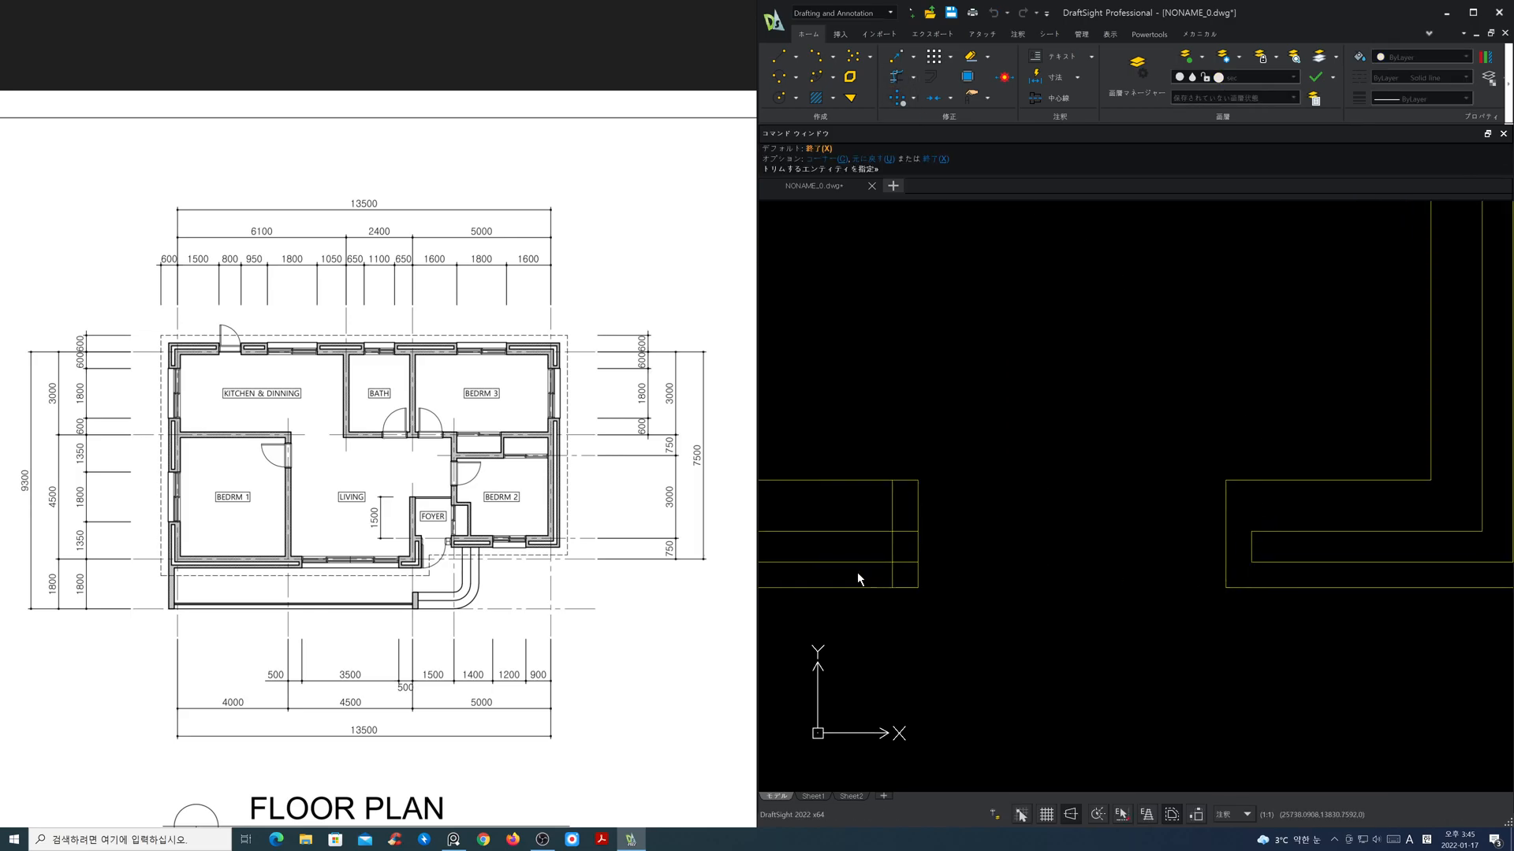
scroll(1020, 552, down, 4)
middle_drag(961, 596, 1298, 603)
scroll(1166, 579, up, 4)
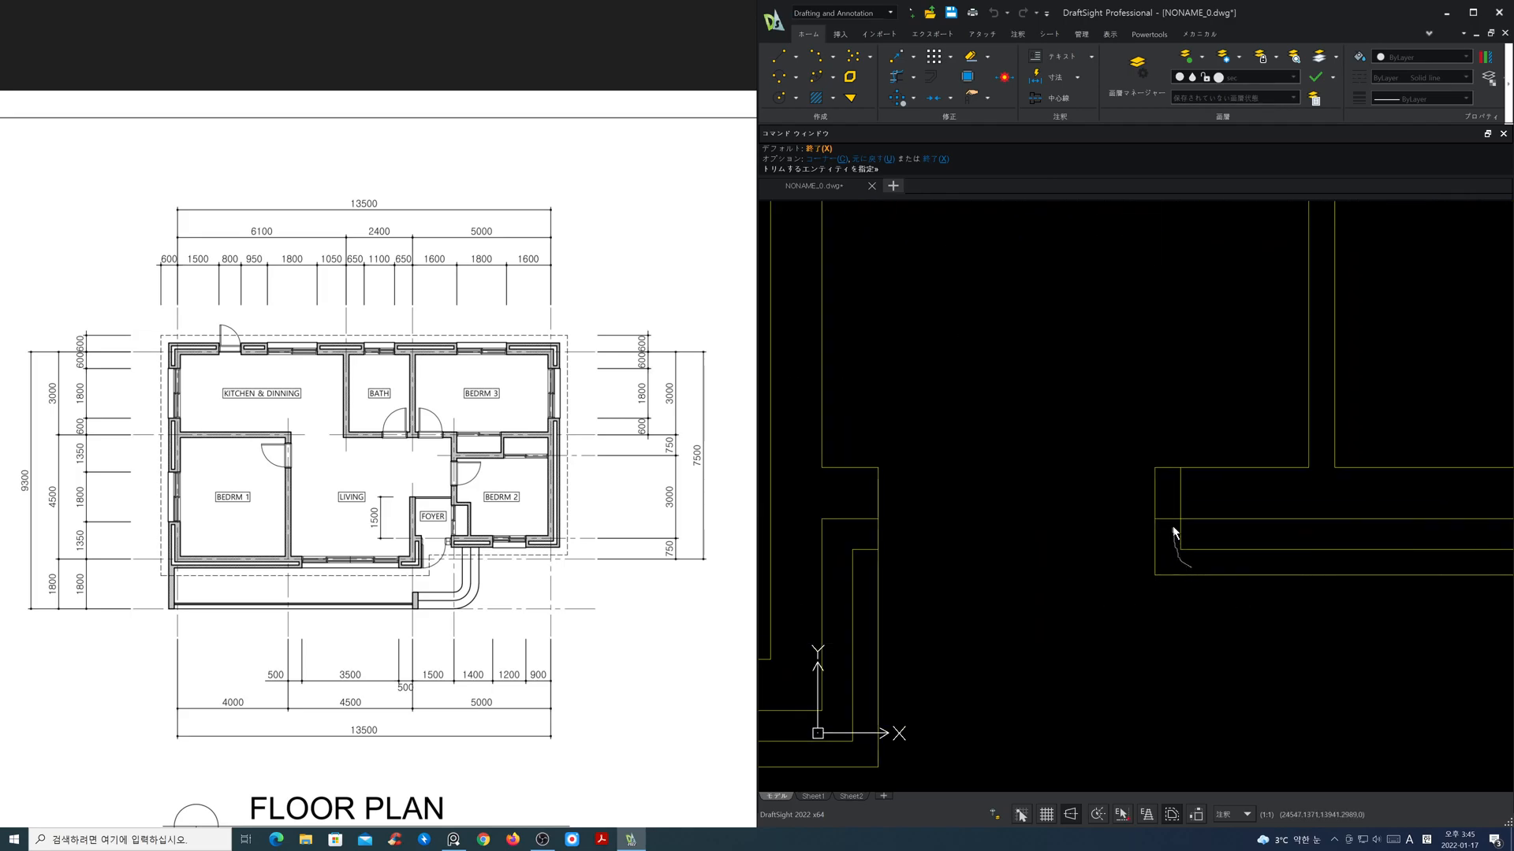
Step: Trim the inner layer lines into a closed corner at the upper end of the L-shaped wall beside the foyer
mouse_move(1067, 567)
middle_down()
mouse_move(1199, 533)
mouse_move(1316, 528)
middle_up()
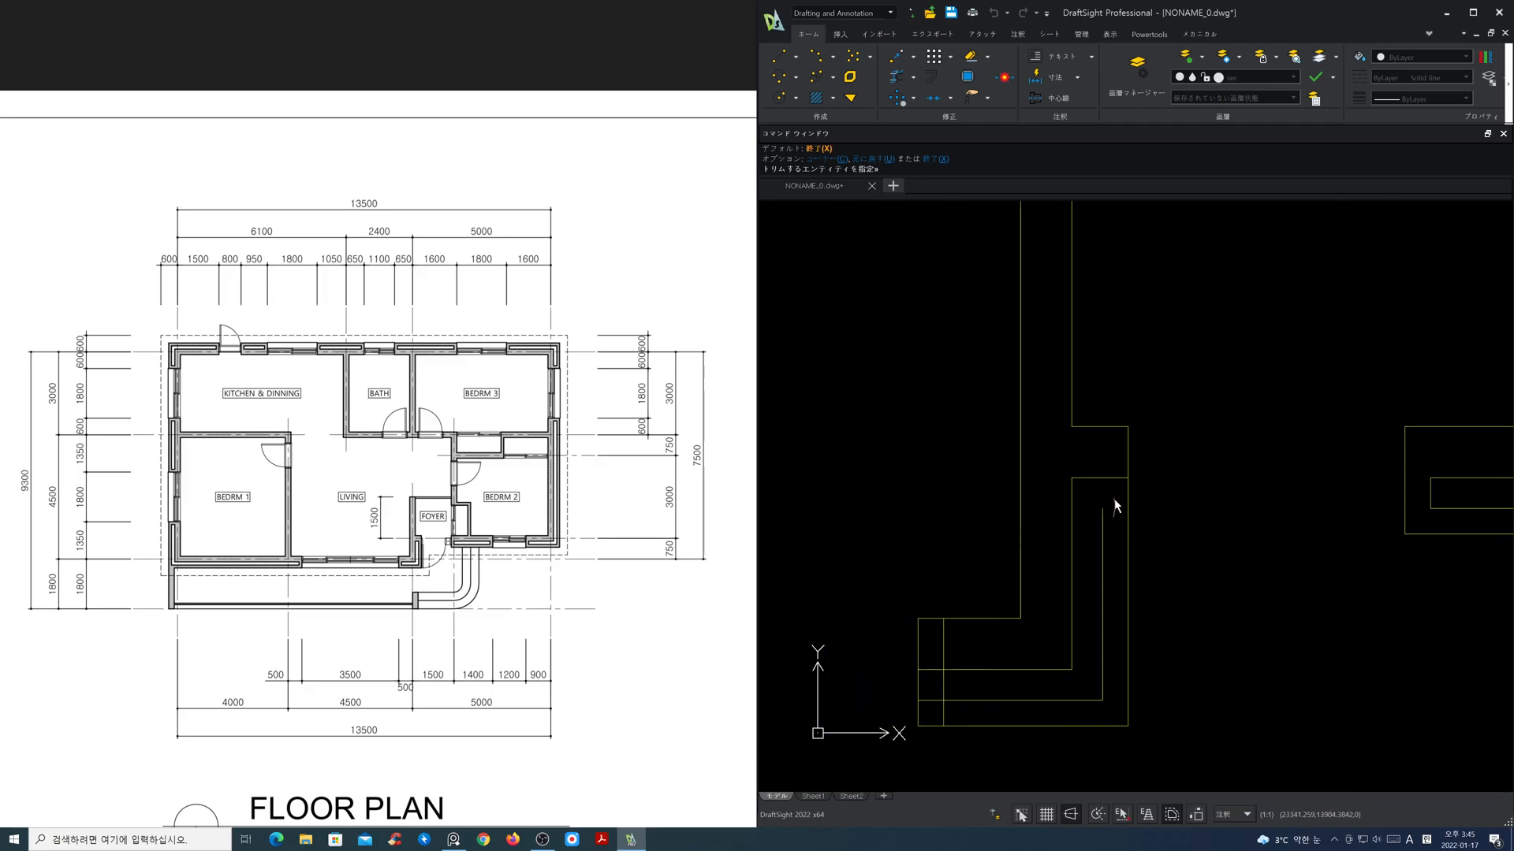
click(1132, 508)
click(1082, 478)
key(Return)
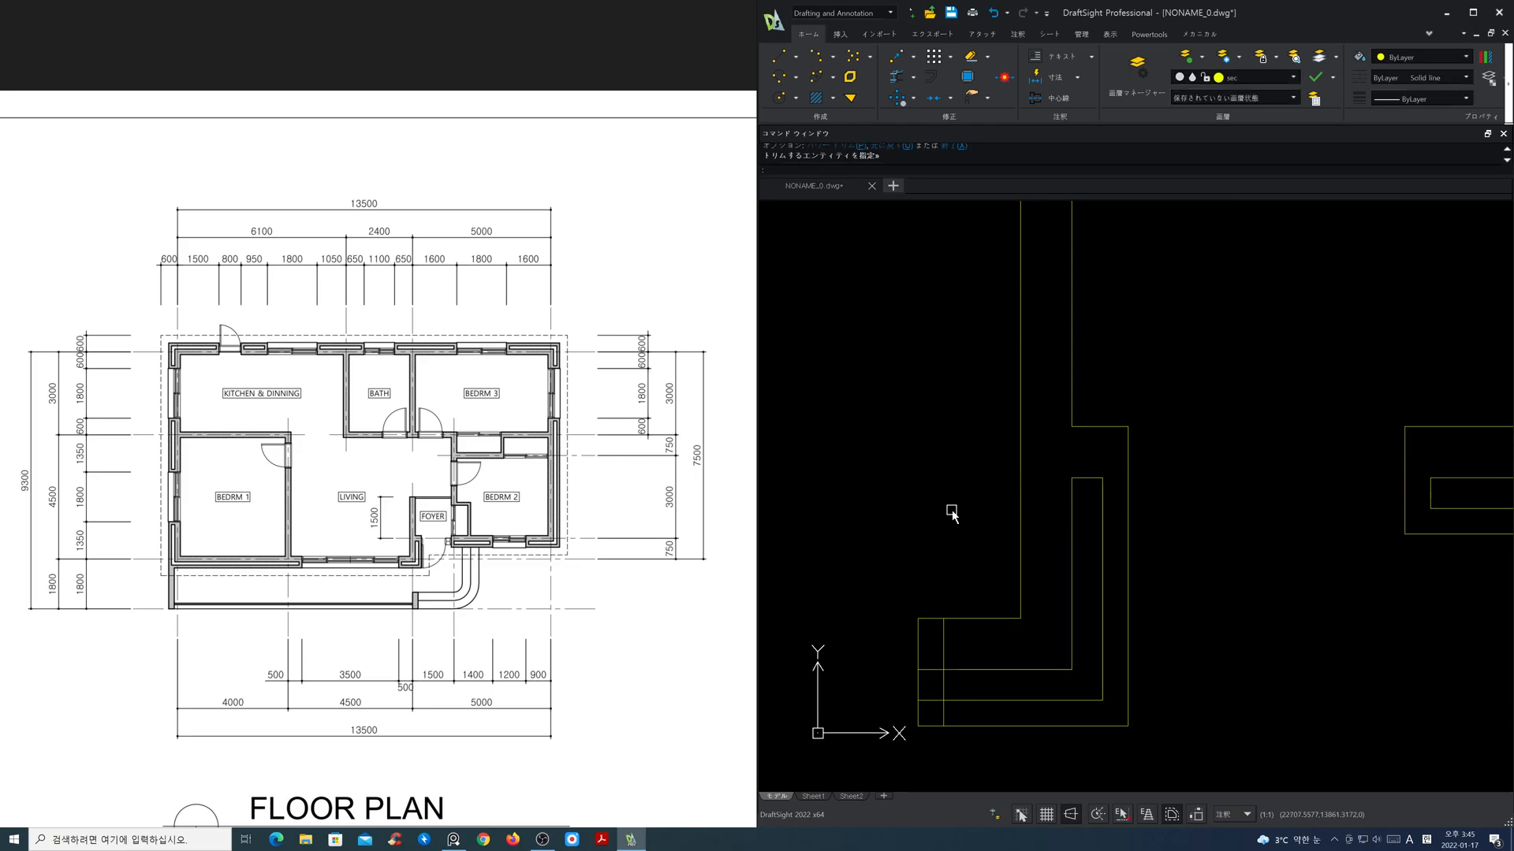
Step: Power-trim the excess lines at both wall ends of the living room's lower window opening to close the inner layers
key(Return)
middle_drag(953, 534, 1113, 462)
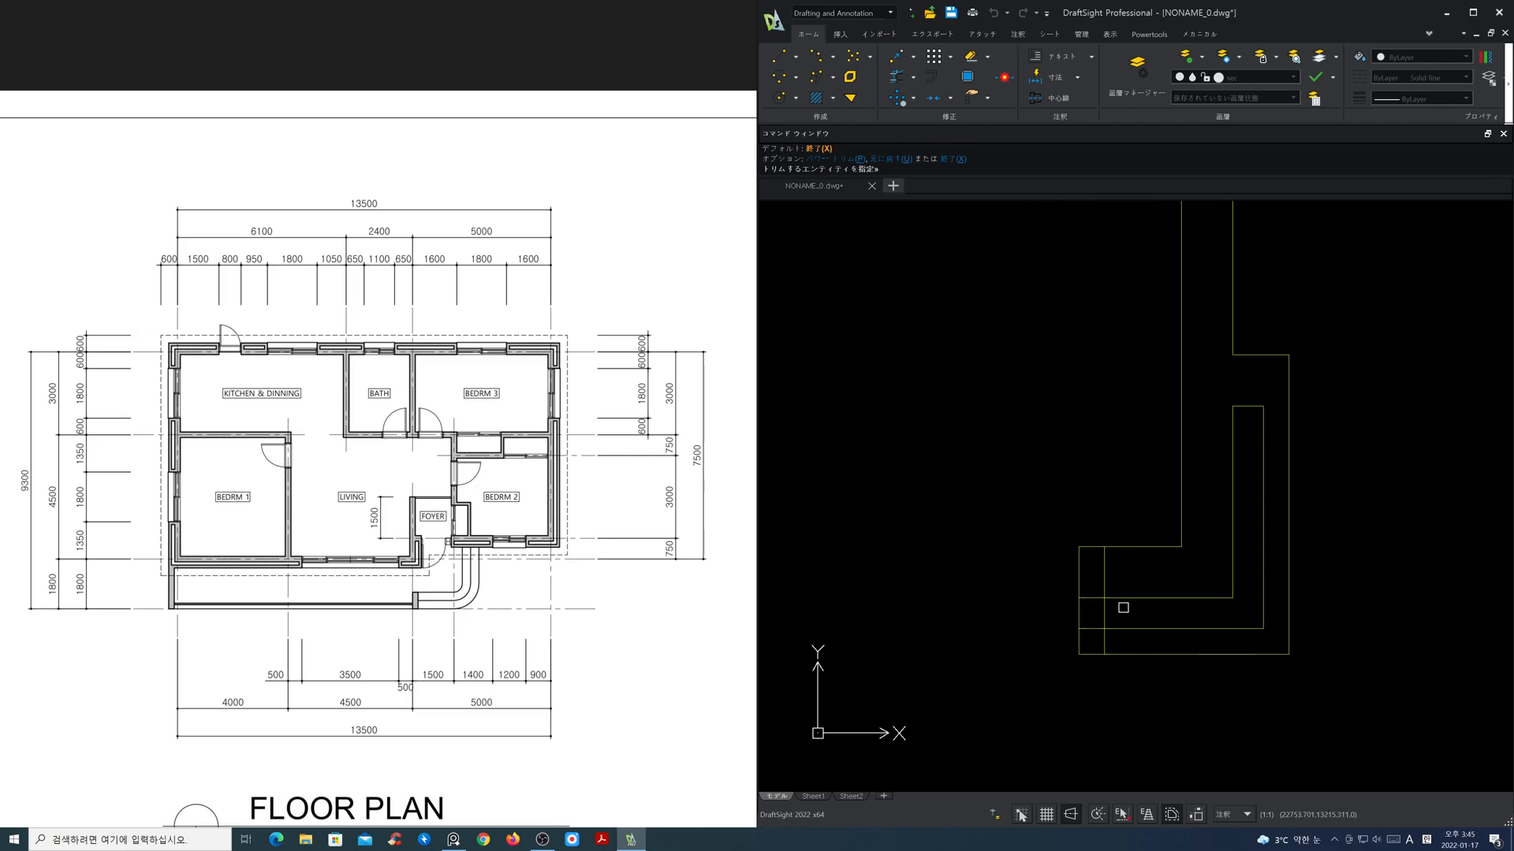
scroll(1039, 580, down, 5)
middle_drag(965, 609, 1326, 560)
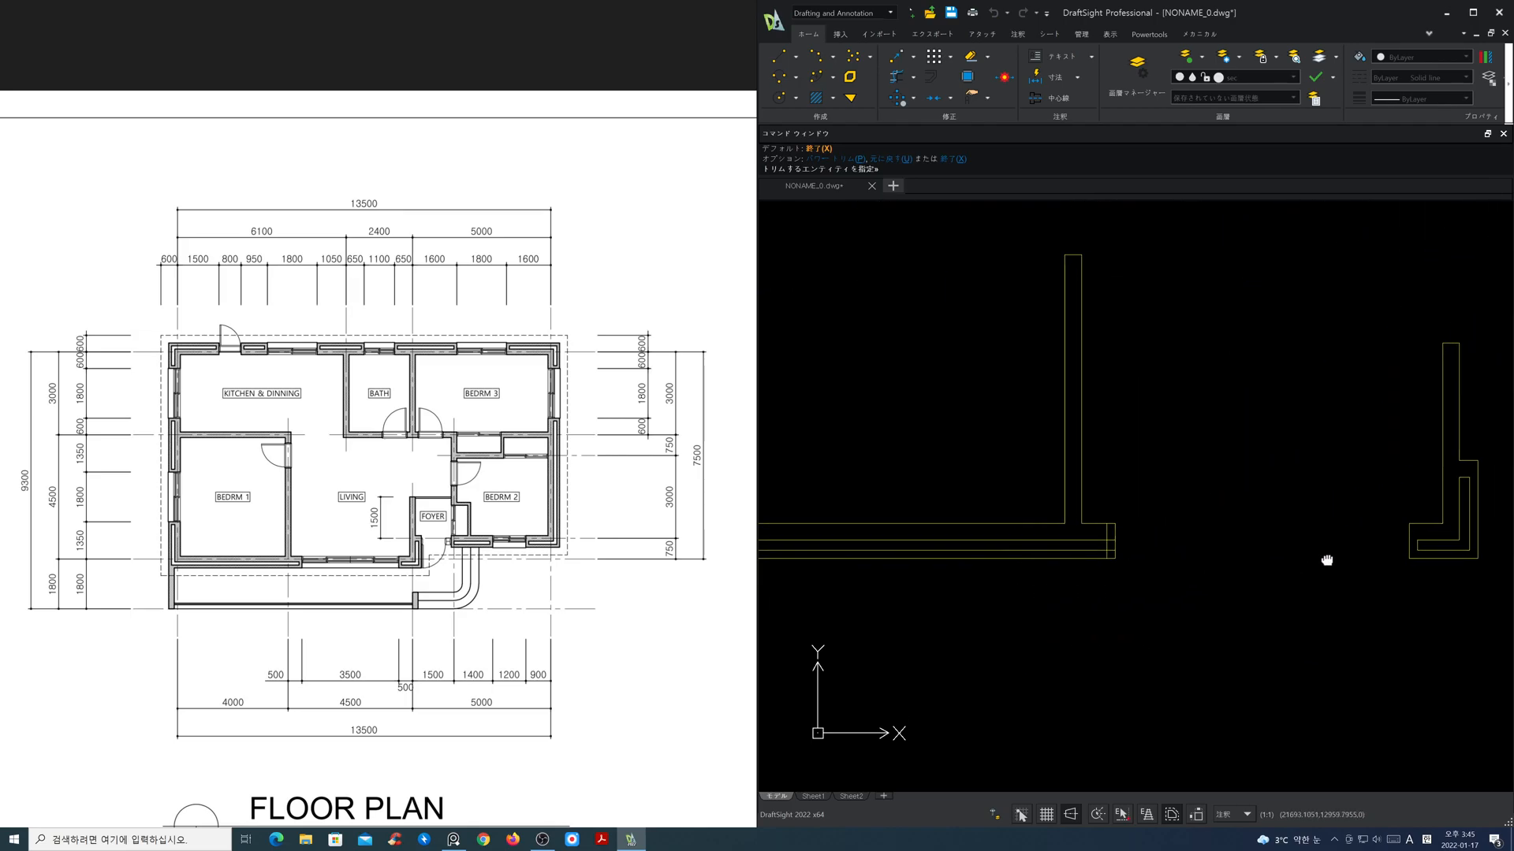
scroll(1078, 554, up, 5)
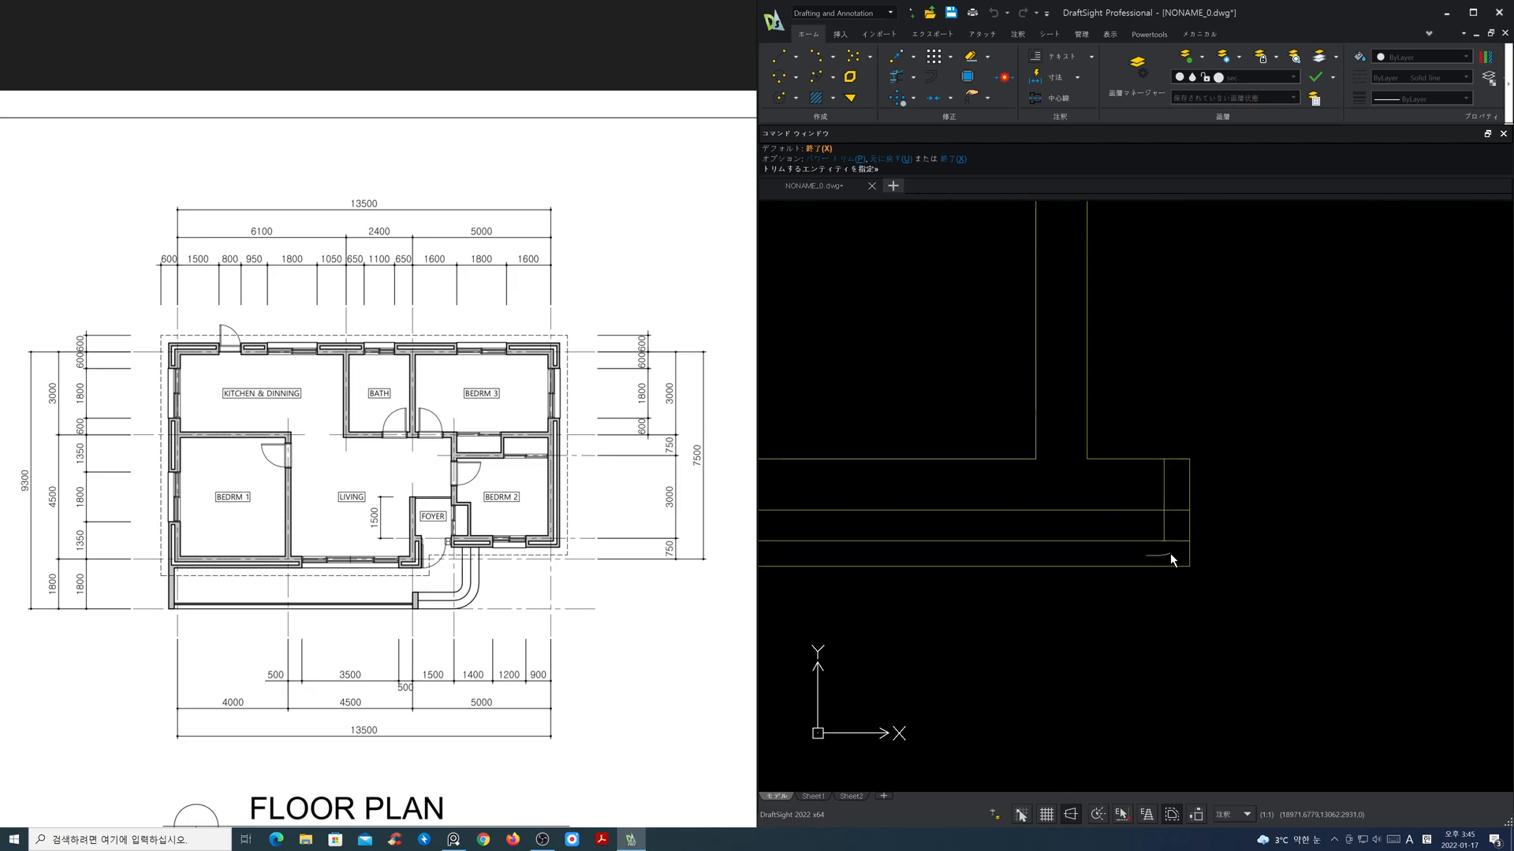
drag(1173, 510, 1158, 501)
Step: Power-trim the left exterior wall ends around Bedroom 1's window and the middle segment's upper end into closed inner layers
scroll(1104, 547, down, 4)
middle_drag(942, 586, 1423, 589)
scroll(1143, 508, up, 4)
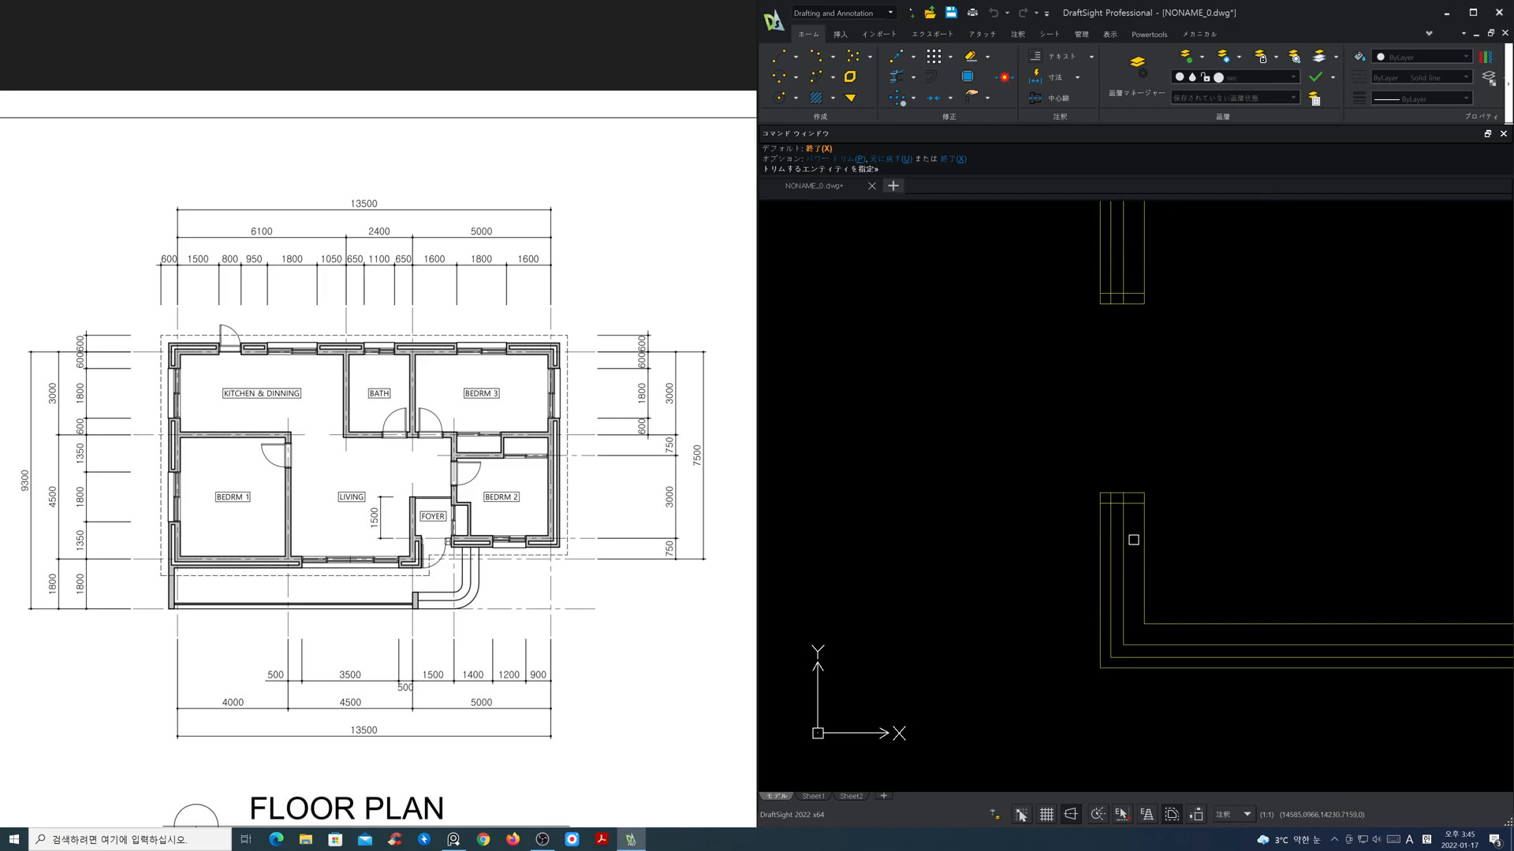
drag(1129, 482, 1091, 449)
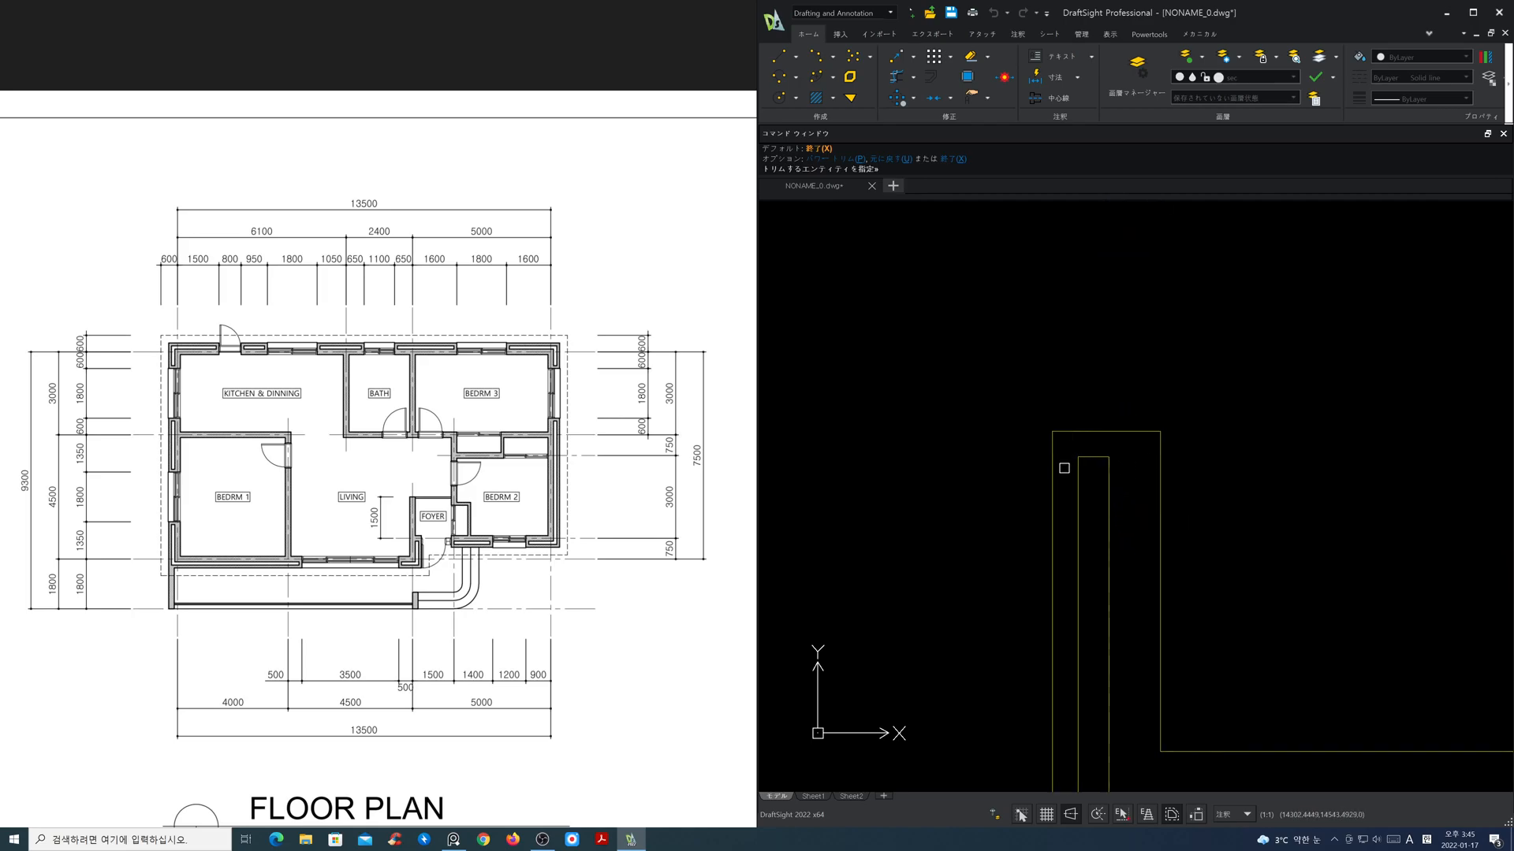
scroll(1099, 420, down, 4)
middle_drag(1117, 339, 1124, 676)
scroll(1119, 613, up, 4)
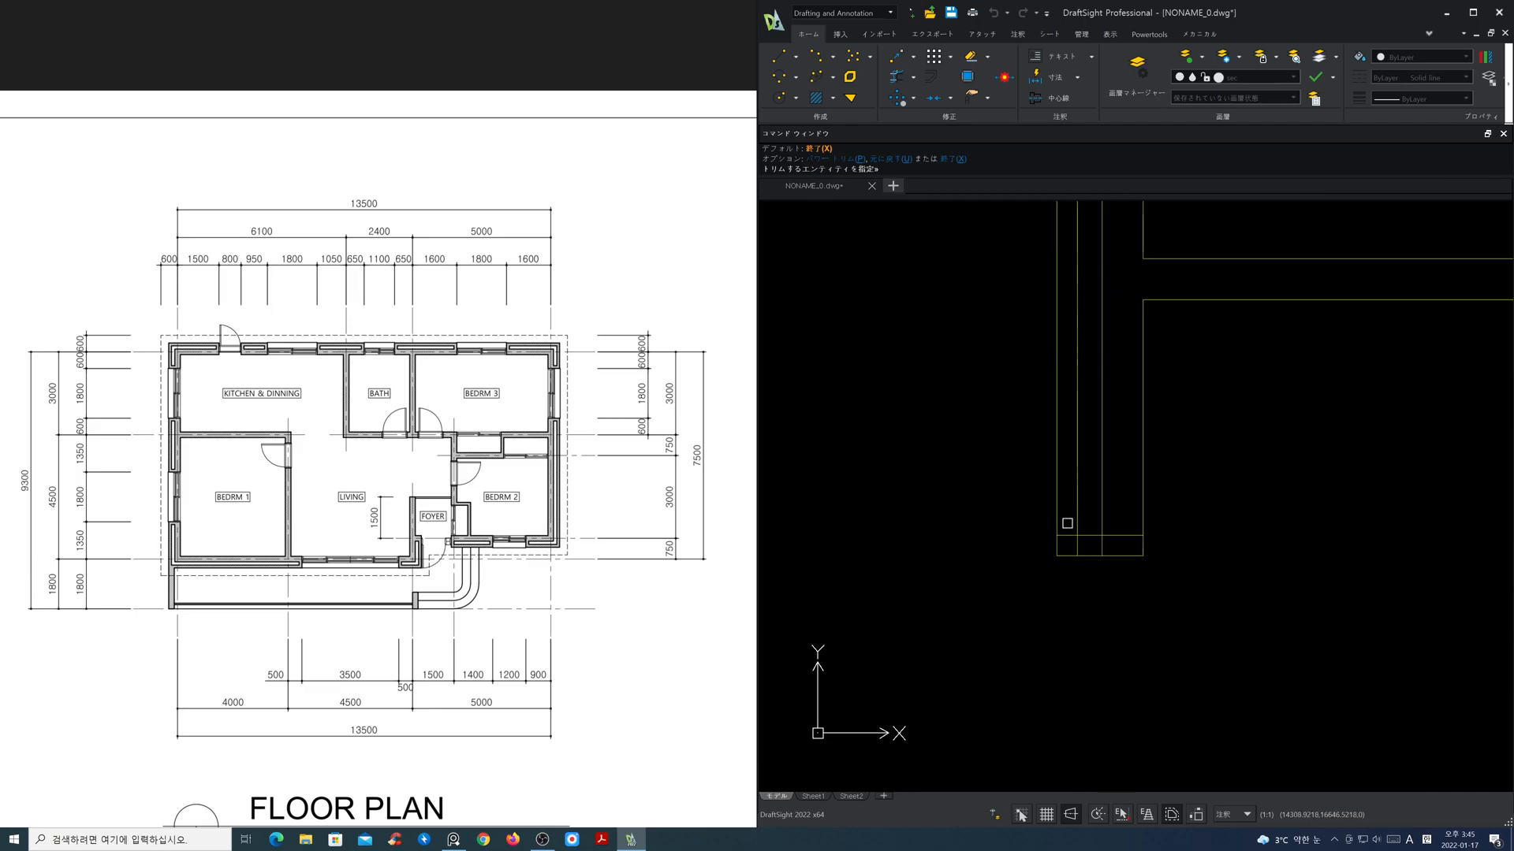
middle_drag(1126, 425, 1149, 652)
drag(1144, 417, 1118, 392)
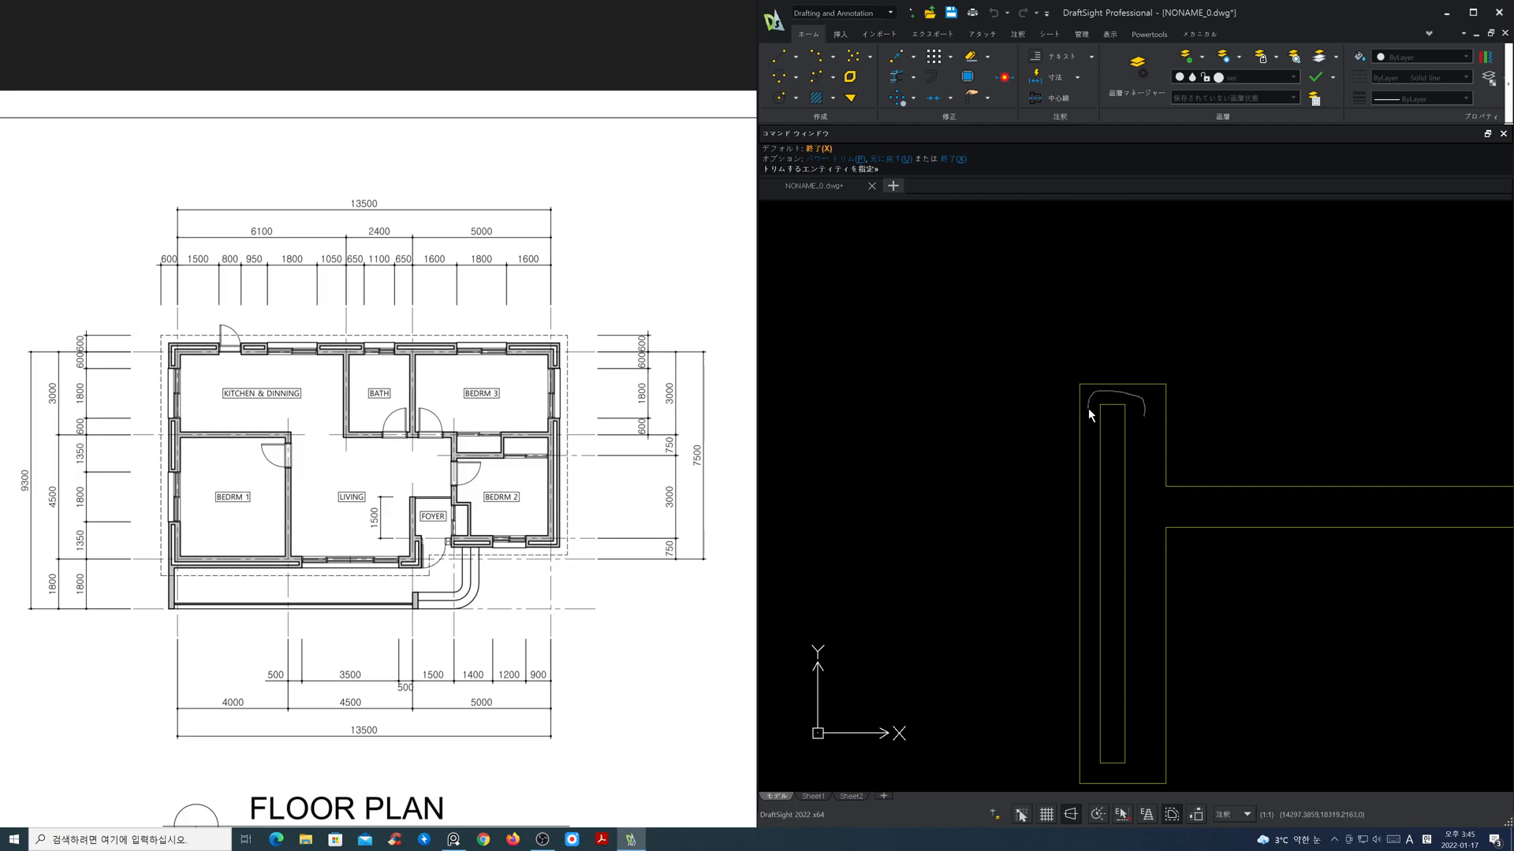
Step: Power-trim the excess lines at the lower end of the upper-left corner wall to close its inner layer
scroll(1099, 426, down, 5)
middle_drag(1151, 346, 1059, 532)
scroll(1060, 443, up, 3)
middle_drag(1094, 439, 973, 499)
scroll(880, 526, up, 3)
drag(903, 546, 919, 527)
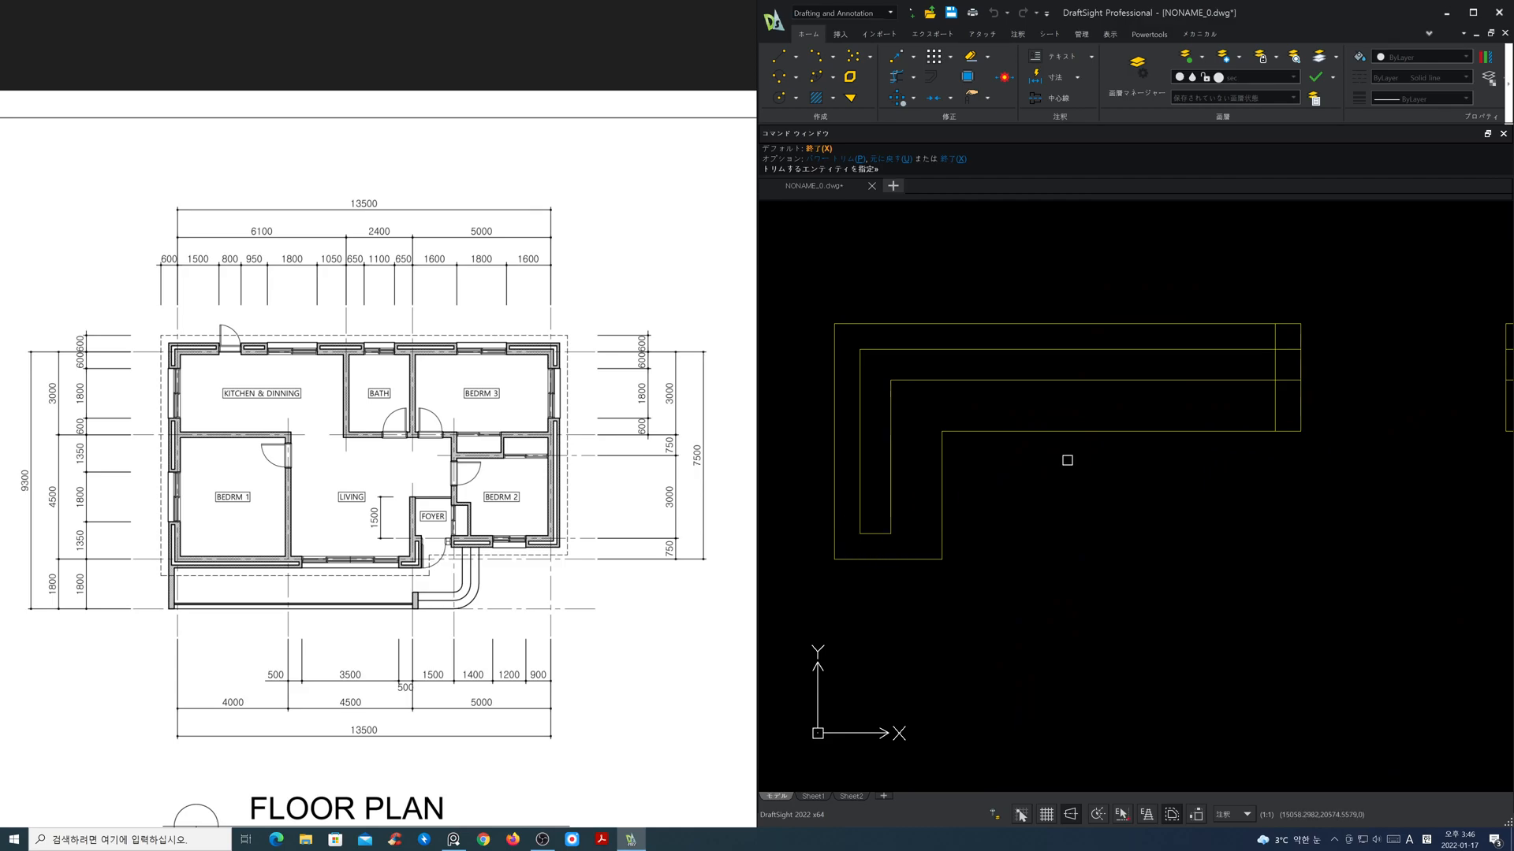
Step: Power-trim the upper exterior wall ends from the kitchen corner to the kitchen-bath partition into closed inner layers
mouse_move(1356, 403)
middle_down()
mouse_move(976, 429)
mouse_move(852, 470)
middle_up()
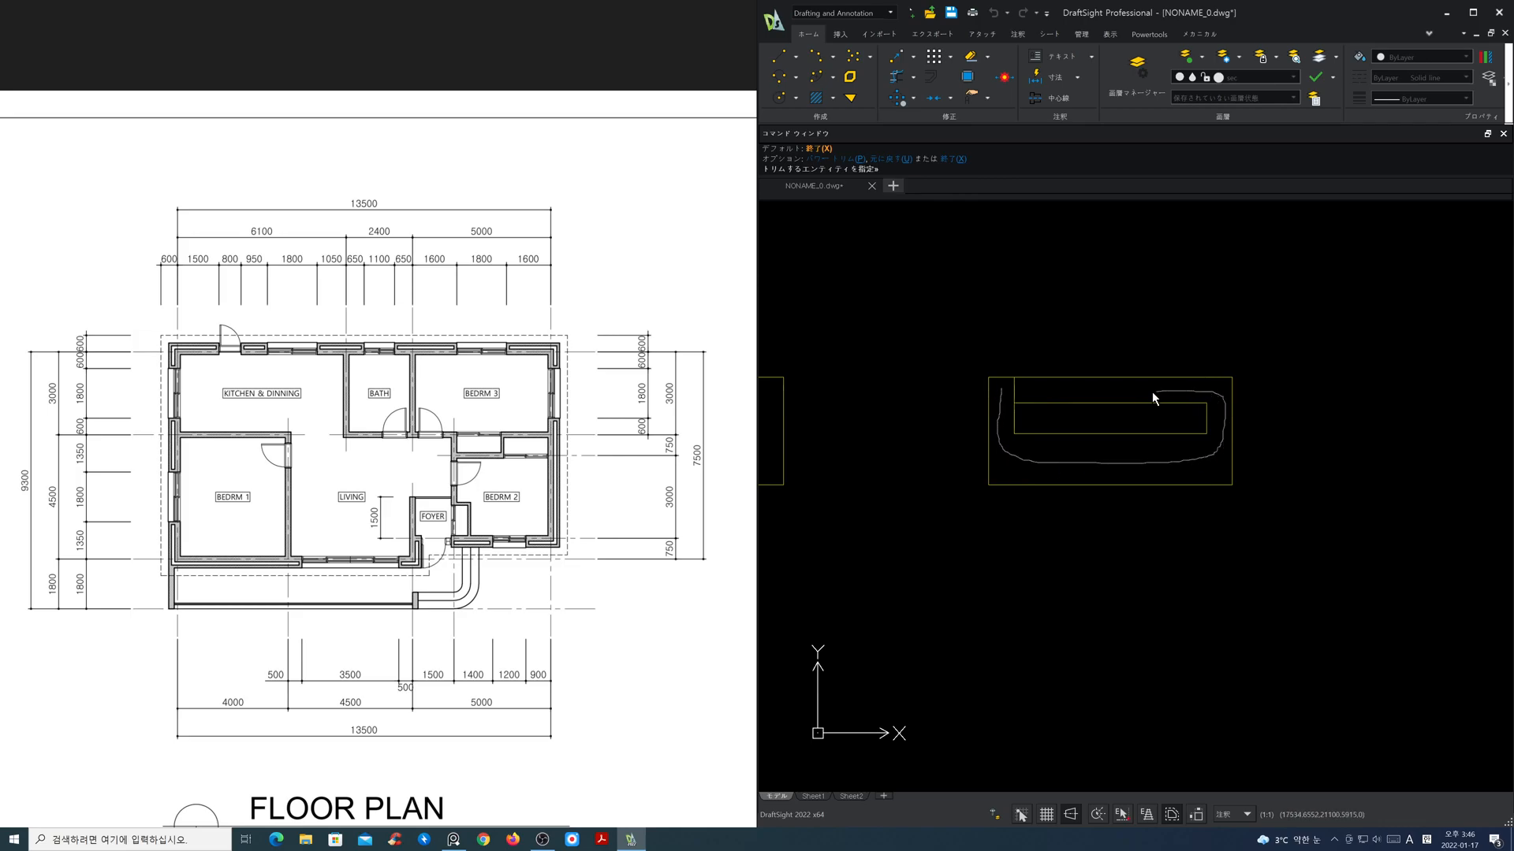
drag(1017, 392, 1006, 391)
scroll(1124, 426, down, 3)
middle_drag(1338, 467, 911, 473)
scroll(1025, 439, up, 3)
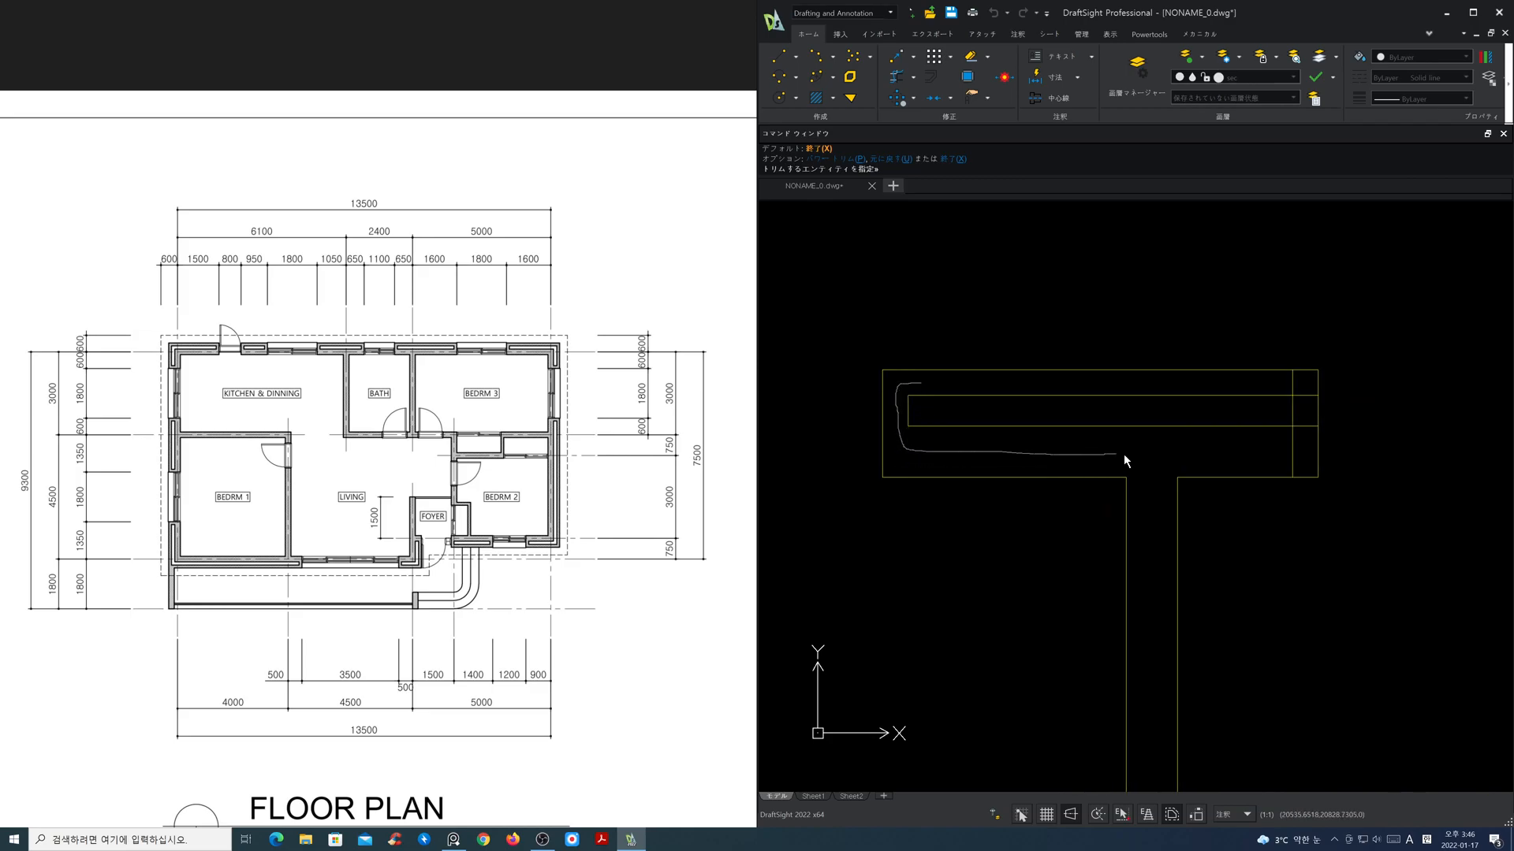
drag(1299, 447, 1312, 425)
Step: Power-trim the excess lines at both ends of the upper wall segment above the bath and Bedroom 3 partition
scroll(1329, 424, down, 3)
middle_drag(1395, 431, 933, 394)
scroll(1022, 401, up, 3)
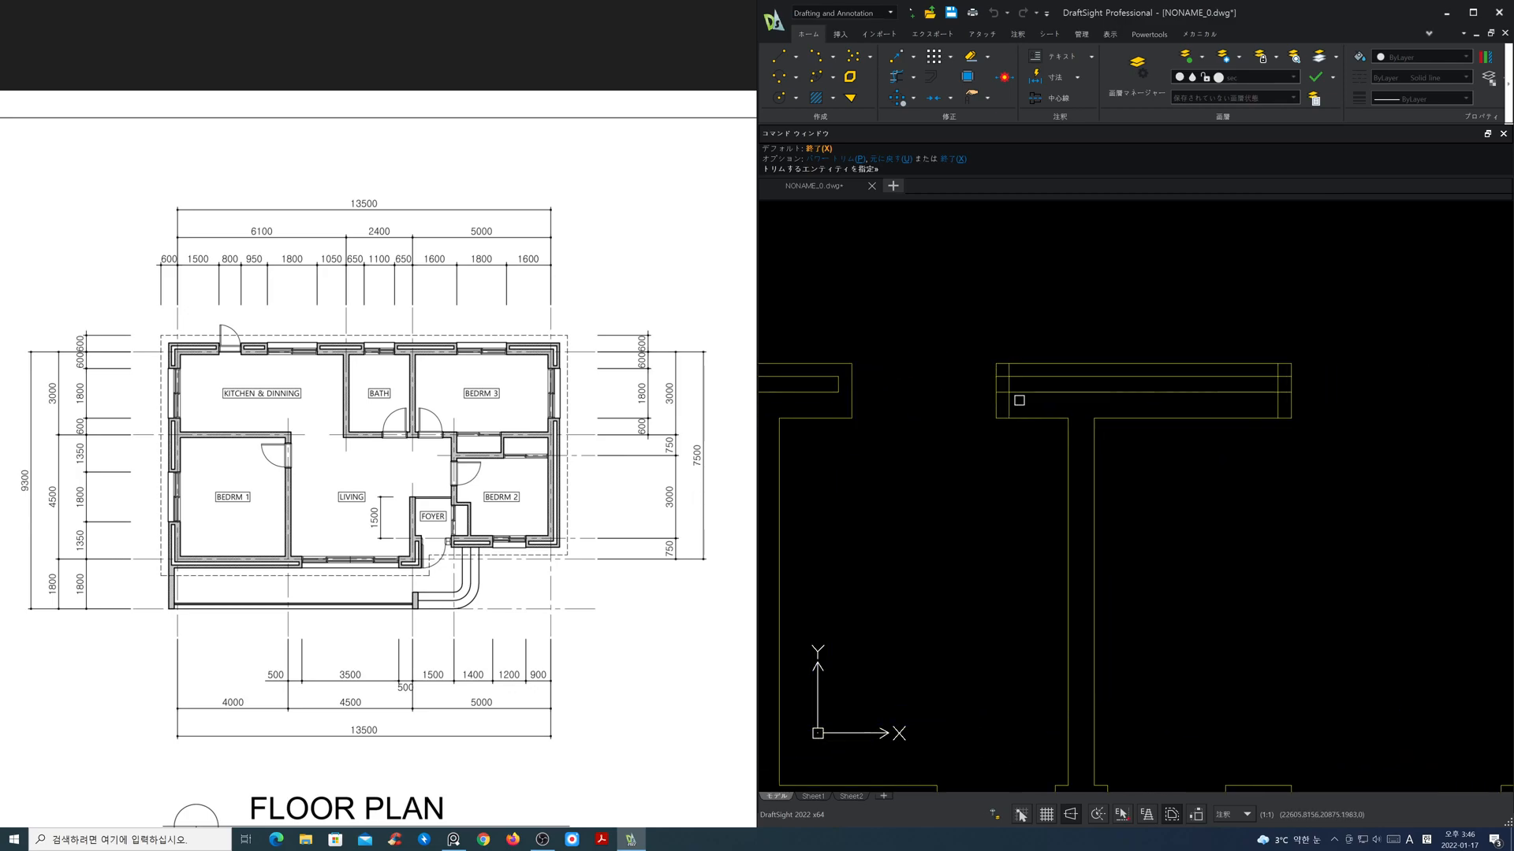
middle_drag(1078, 403, 974, 431)
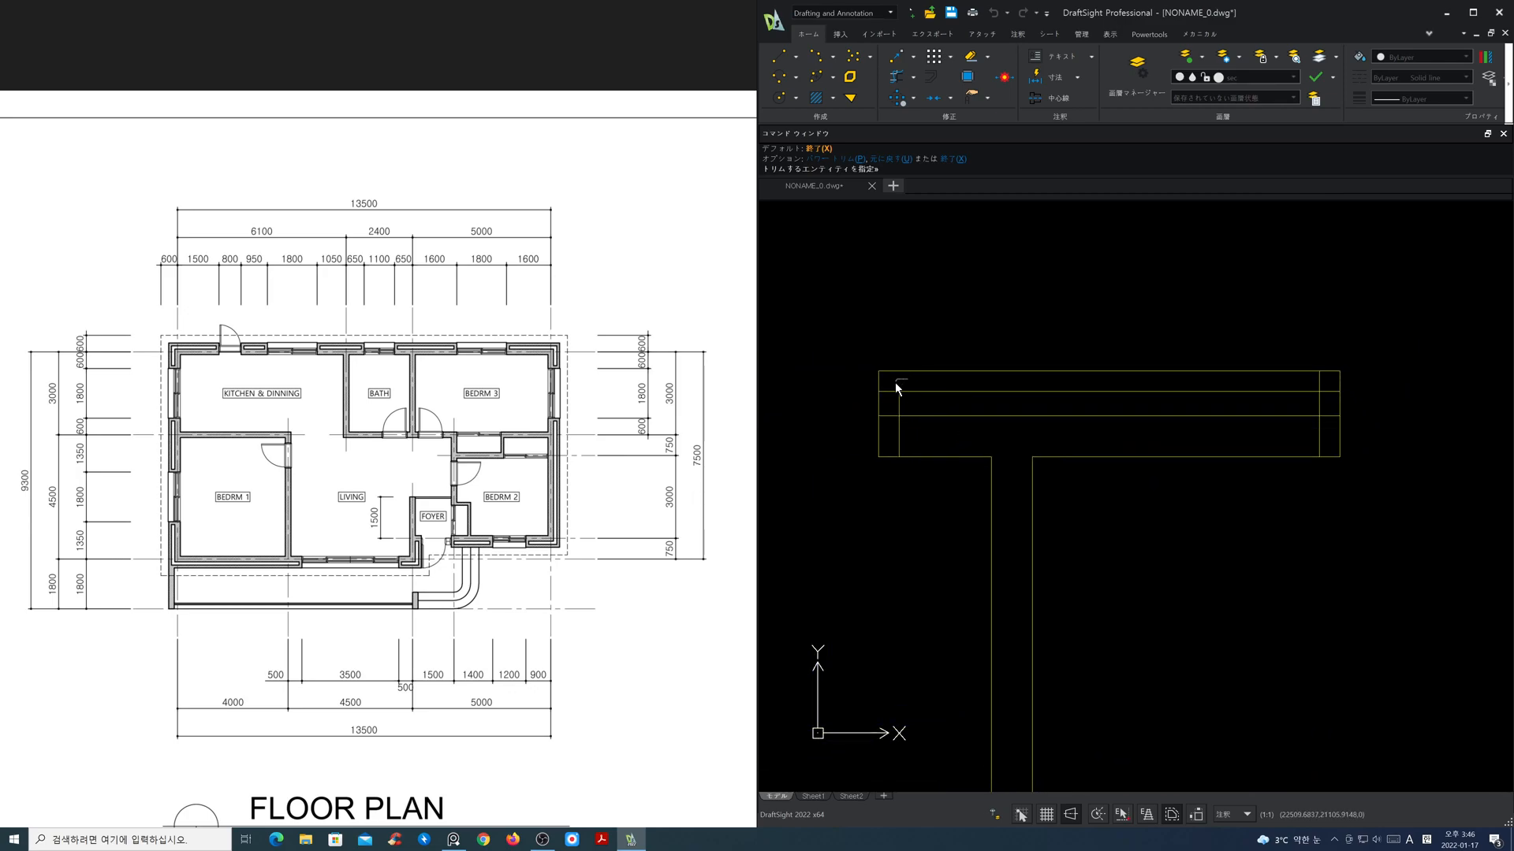
drag(897, 427, 1208, 439)
drag(1333, 386, 1318, 379)
Step: Power-trim both ends of the upper-right corner wall at Bedroom 3 to close its inner layer
scroll(1382, 421, down, 3)
mouse_move(1371, 437)
middle_down()
mouse_move(1175, 423)
mouse_move(676, 439)
middle_up()
scroll(885, 429, up, 6)
drag(962, 366, 947, 369)
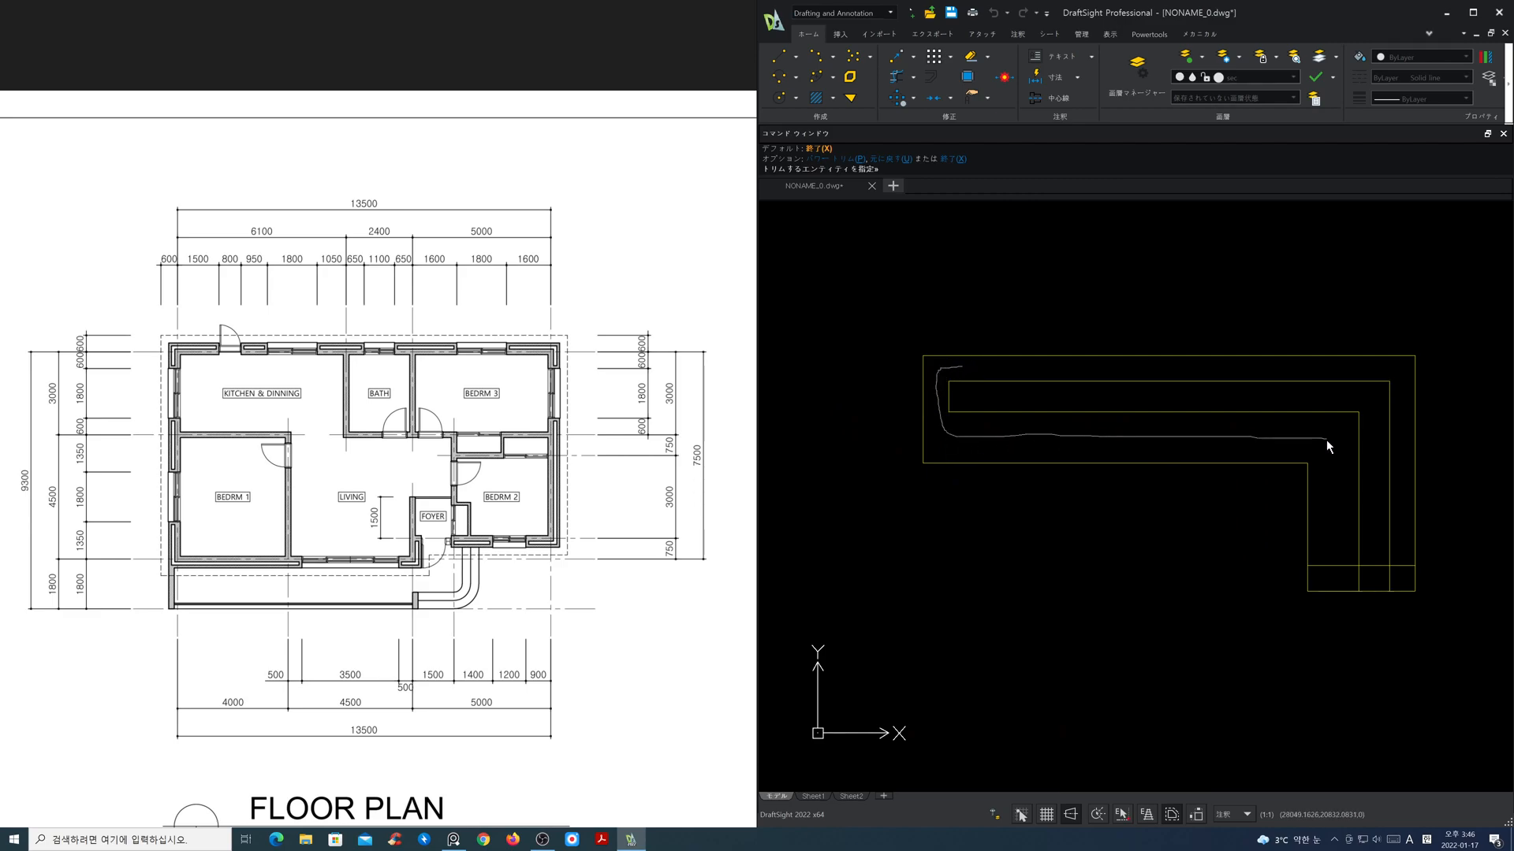
drag(1401, 565, 1396, 552)
Step: Power-trim the excess lines at the upper end of Bedroom 2's right exterior wall and finish trimming
scroll(1389, 528, down, 4)
middle_drag(1379, 564, 1295, 287)
scroll(1315, 506, up, 4)
drag(1264, 480, 1321, 460)
scroll(1340, 552, down, 5)
middle_drag(1348, 583, 1349, 466)
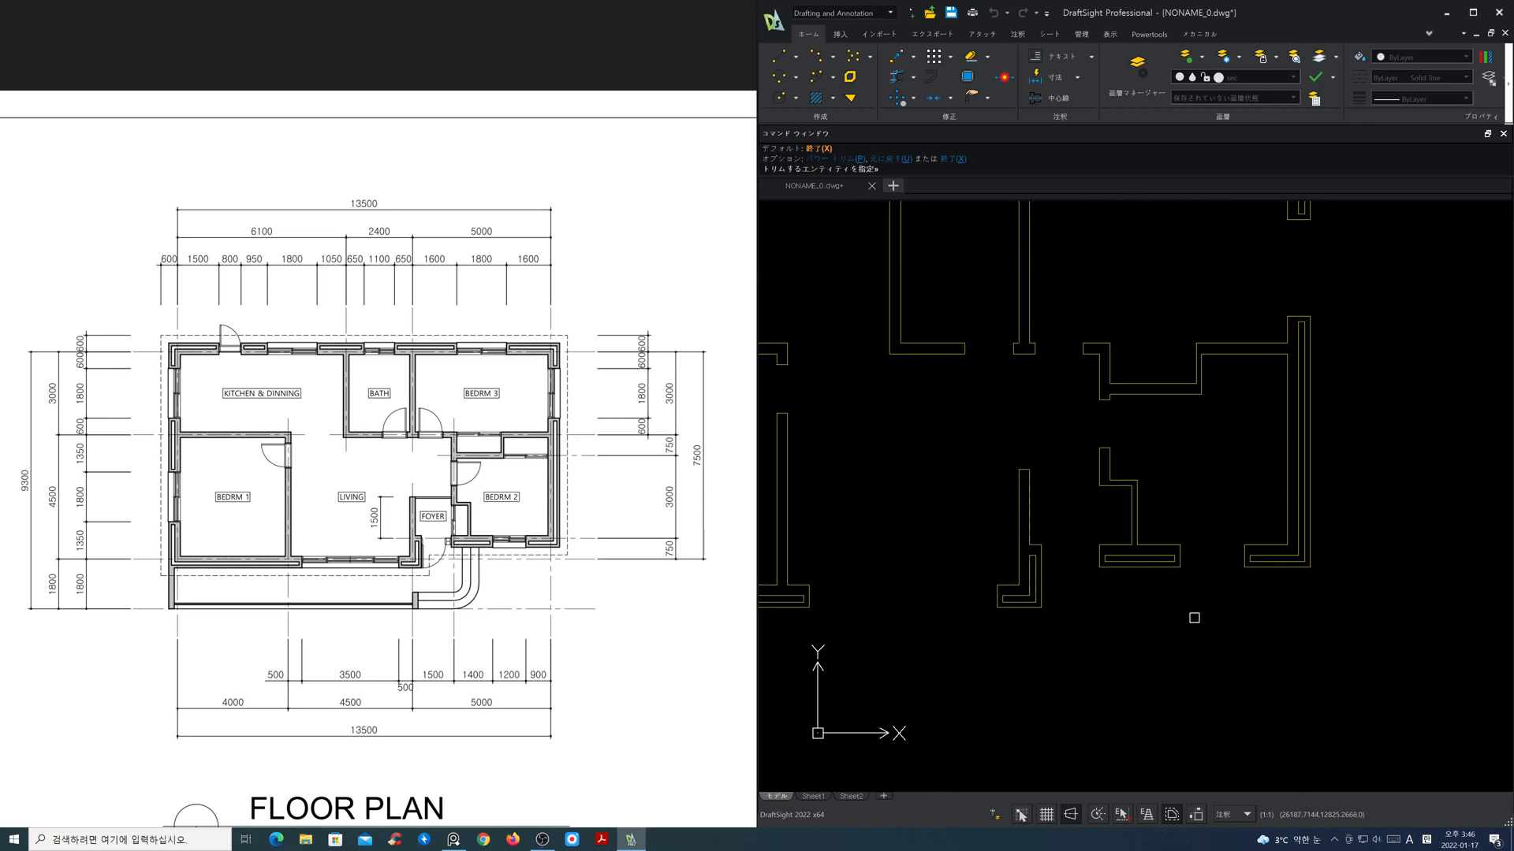
scroll(1202, 617, down, 2)
middle_drag(1113, 549, 1218, 575)
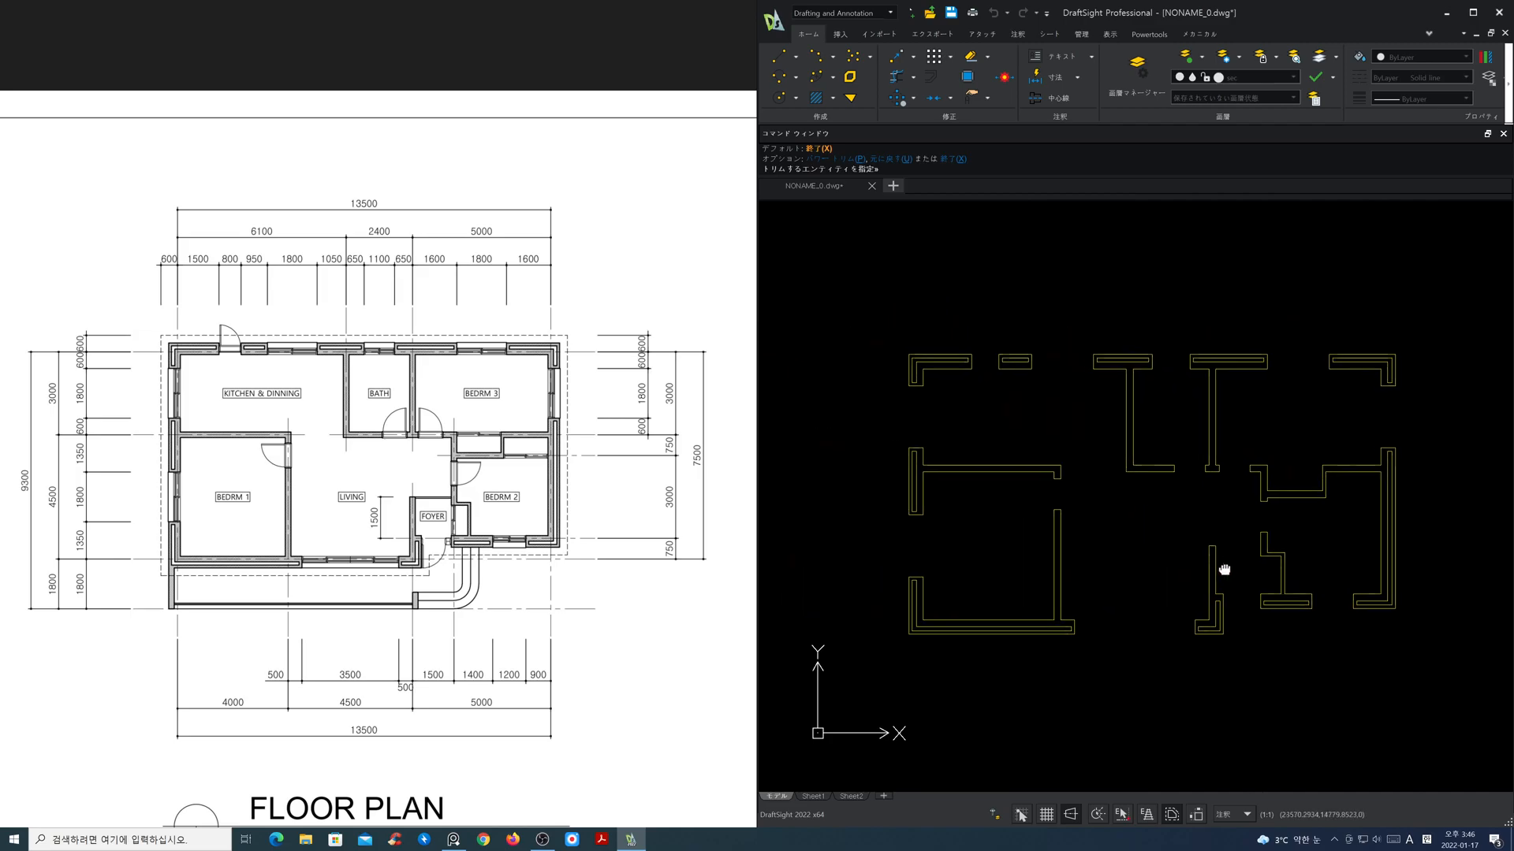
scroll(1126, 527, up, 1)
key(Return)
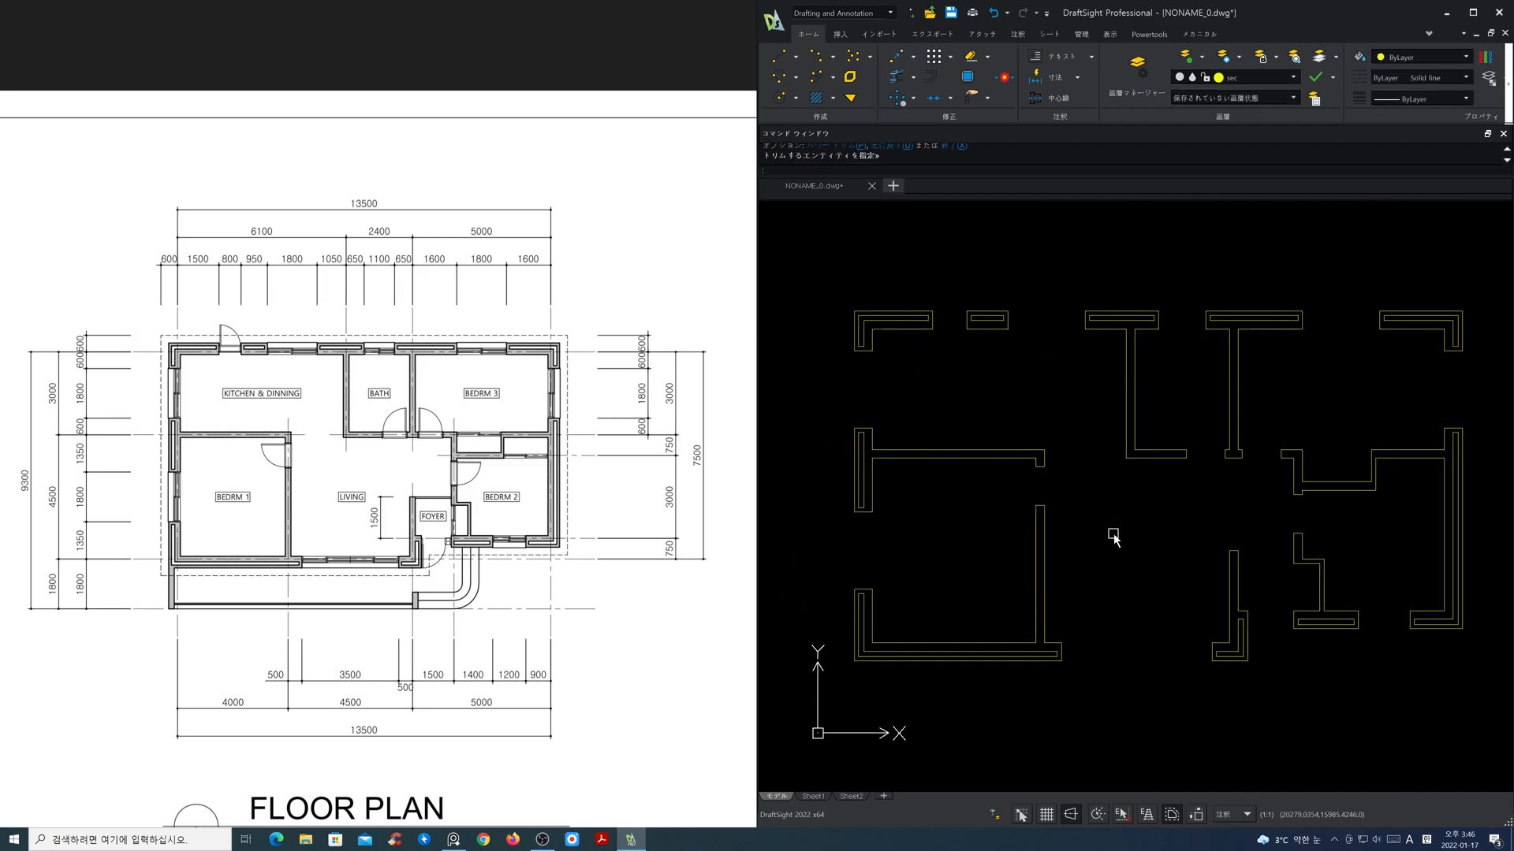
Step: Make the cen layer visible to show the centerlines over the trimmed walls
click(1251, 79)
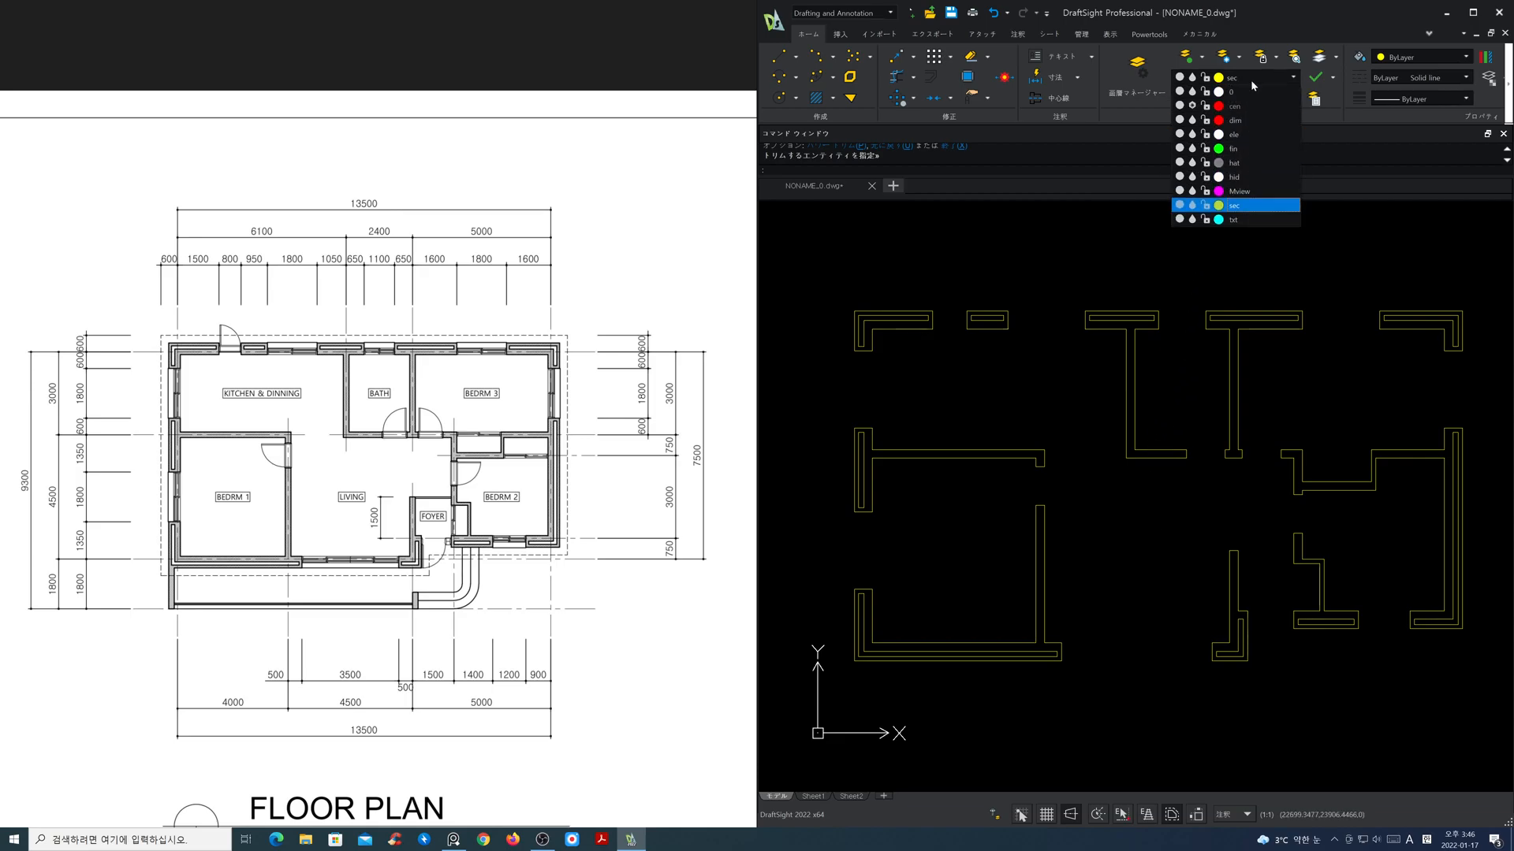
click(1180, 106)
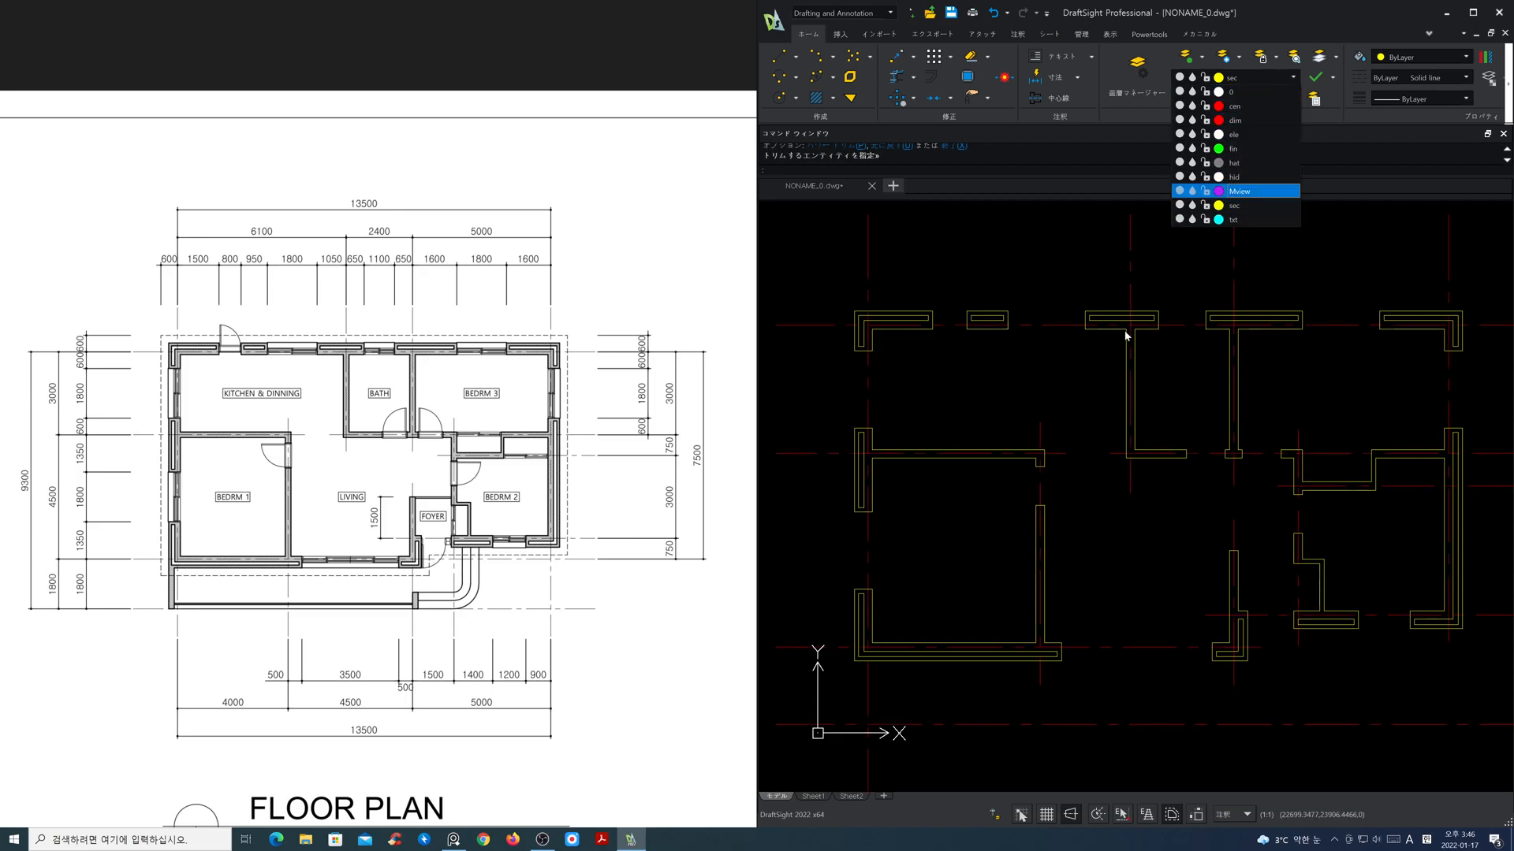
click(1132, 534)
key(Escape)
scroll(1130, 532, down, 1)
mouse_move(1129, 534)
middle_down()
mouse_move(1105, 530)
mouse_move(1109, 494)
middle_up()
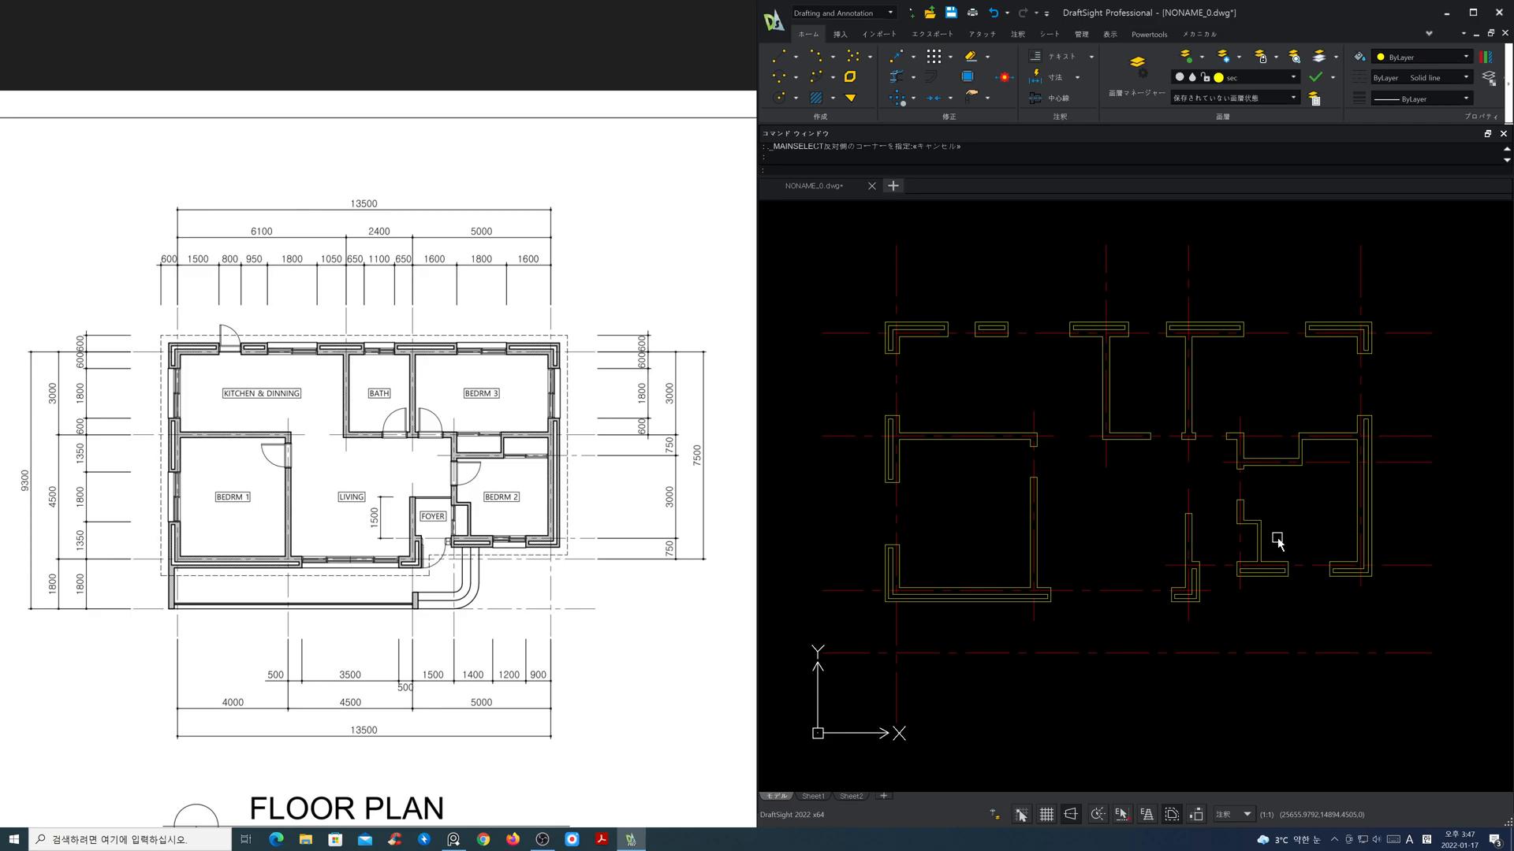
Step: Offset the horizontal centerline along Bedroom 1's lower wall 1800 downward to place the balcony's outer line
middle_drag(1270, 623, 1271, 625)
middle_drag(976, 652, 1196, 571)
scroll(1086, 624, up, 3)
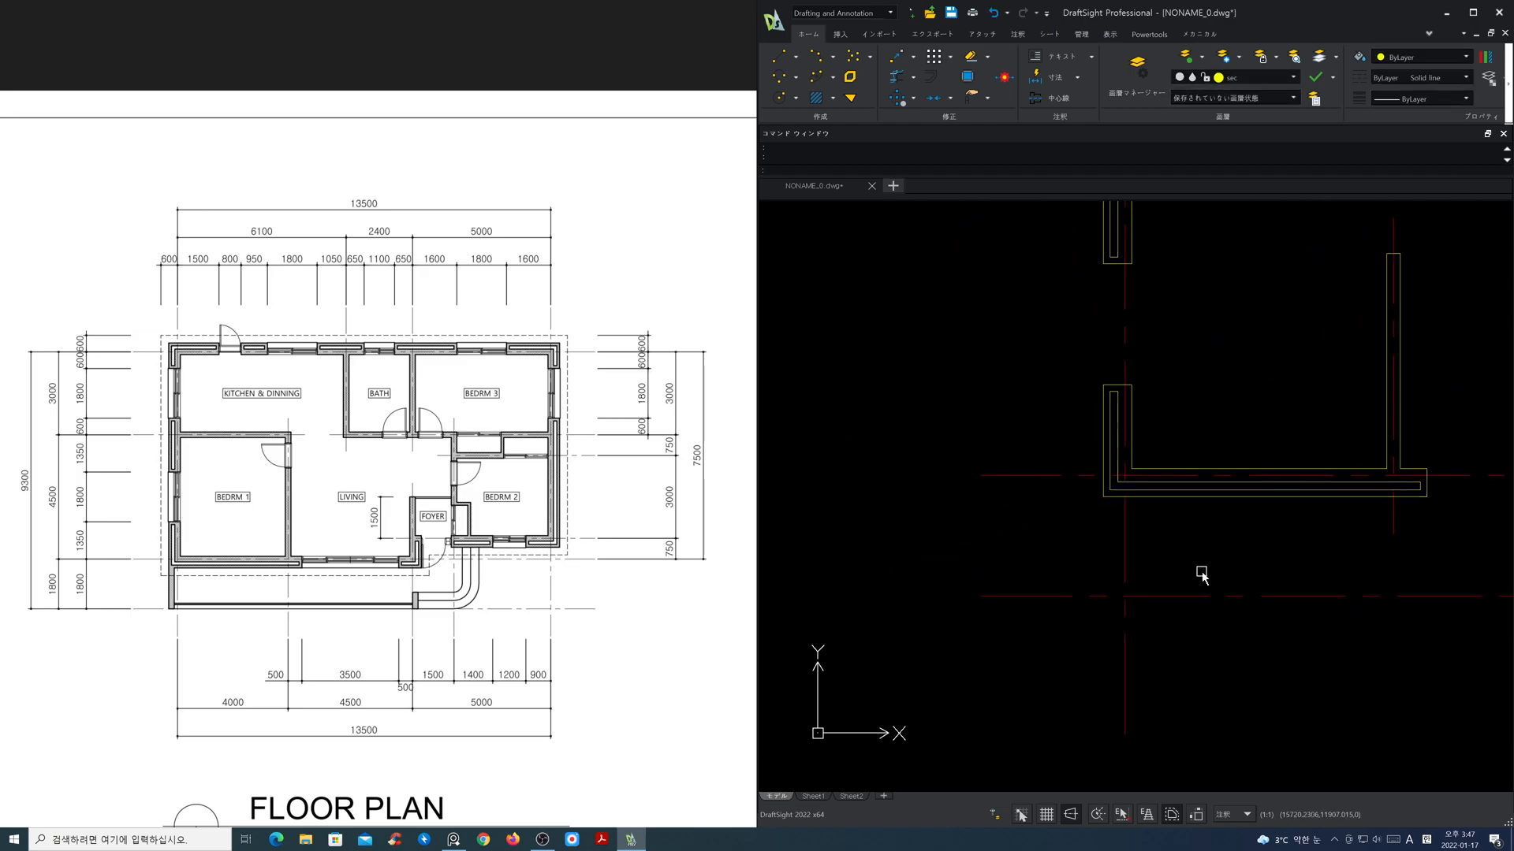
text(O)
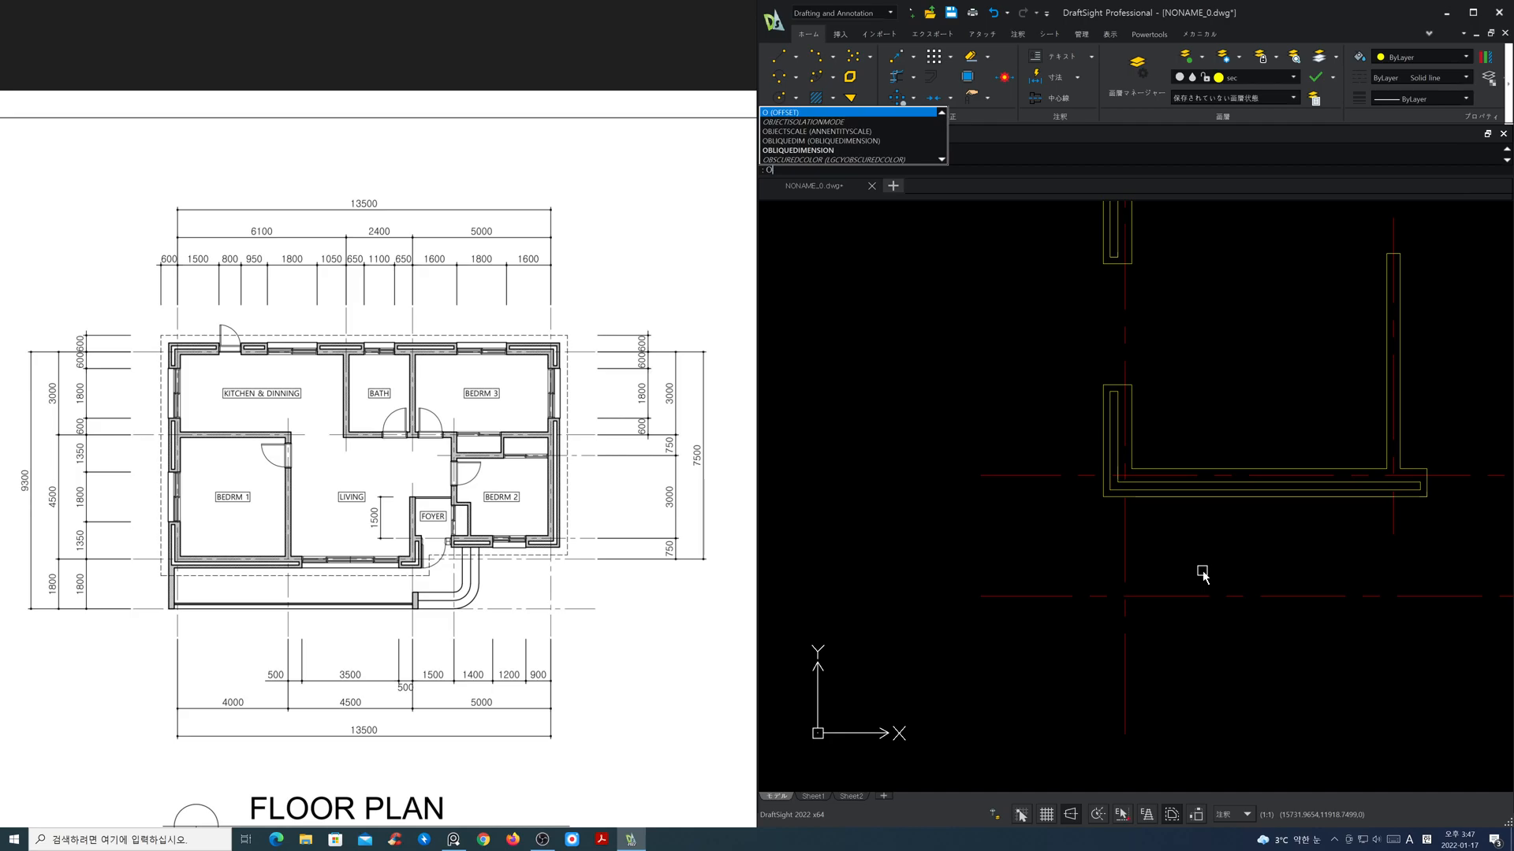
key(Return)
text(180)
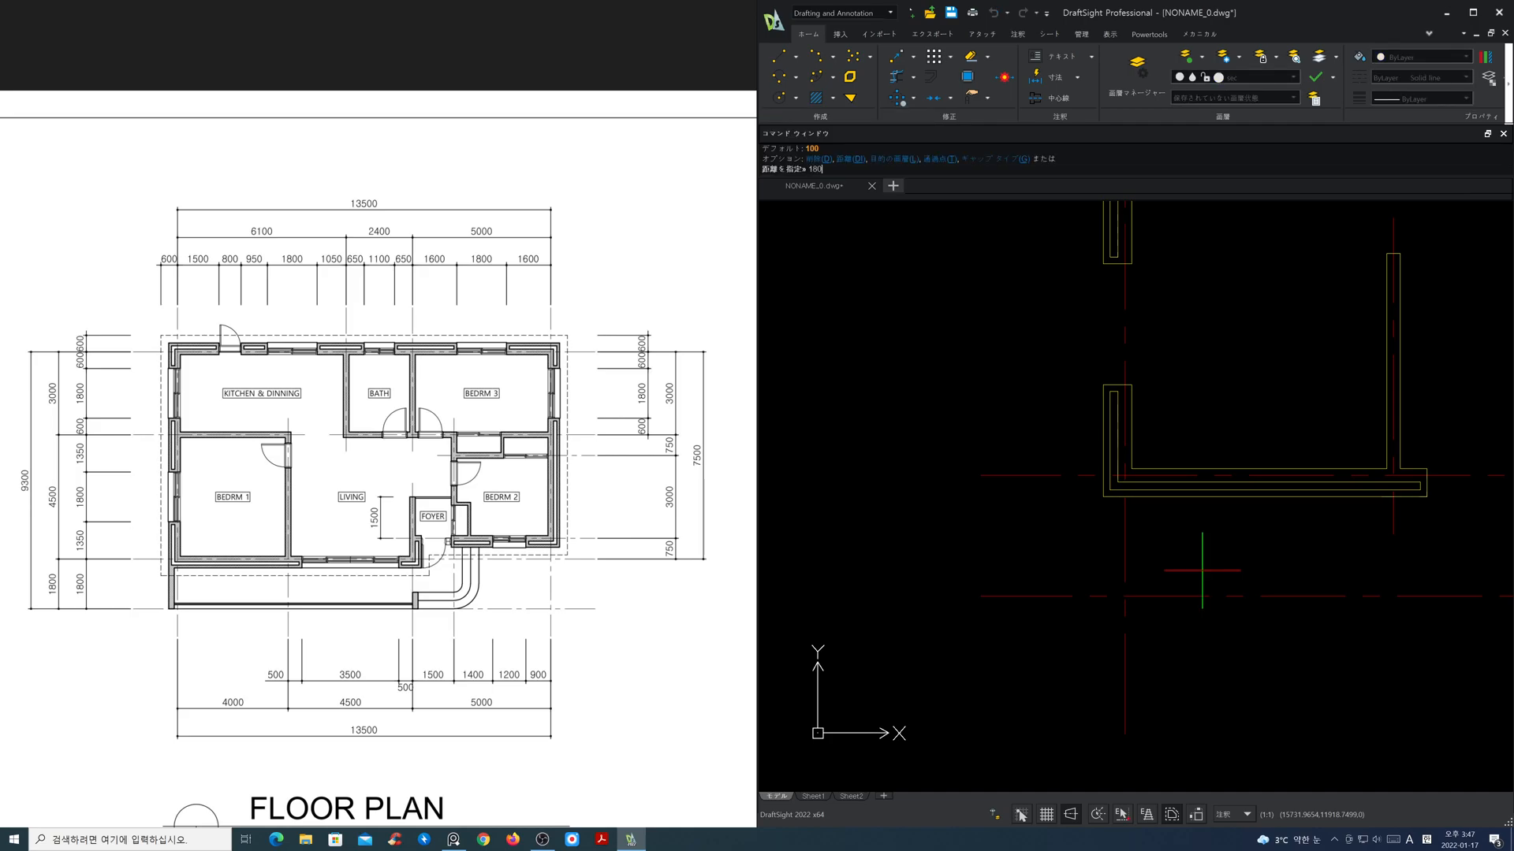
text(0)
key(Return)
click(1052, 476)
click(1045, 550)
key(Return)
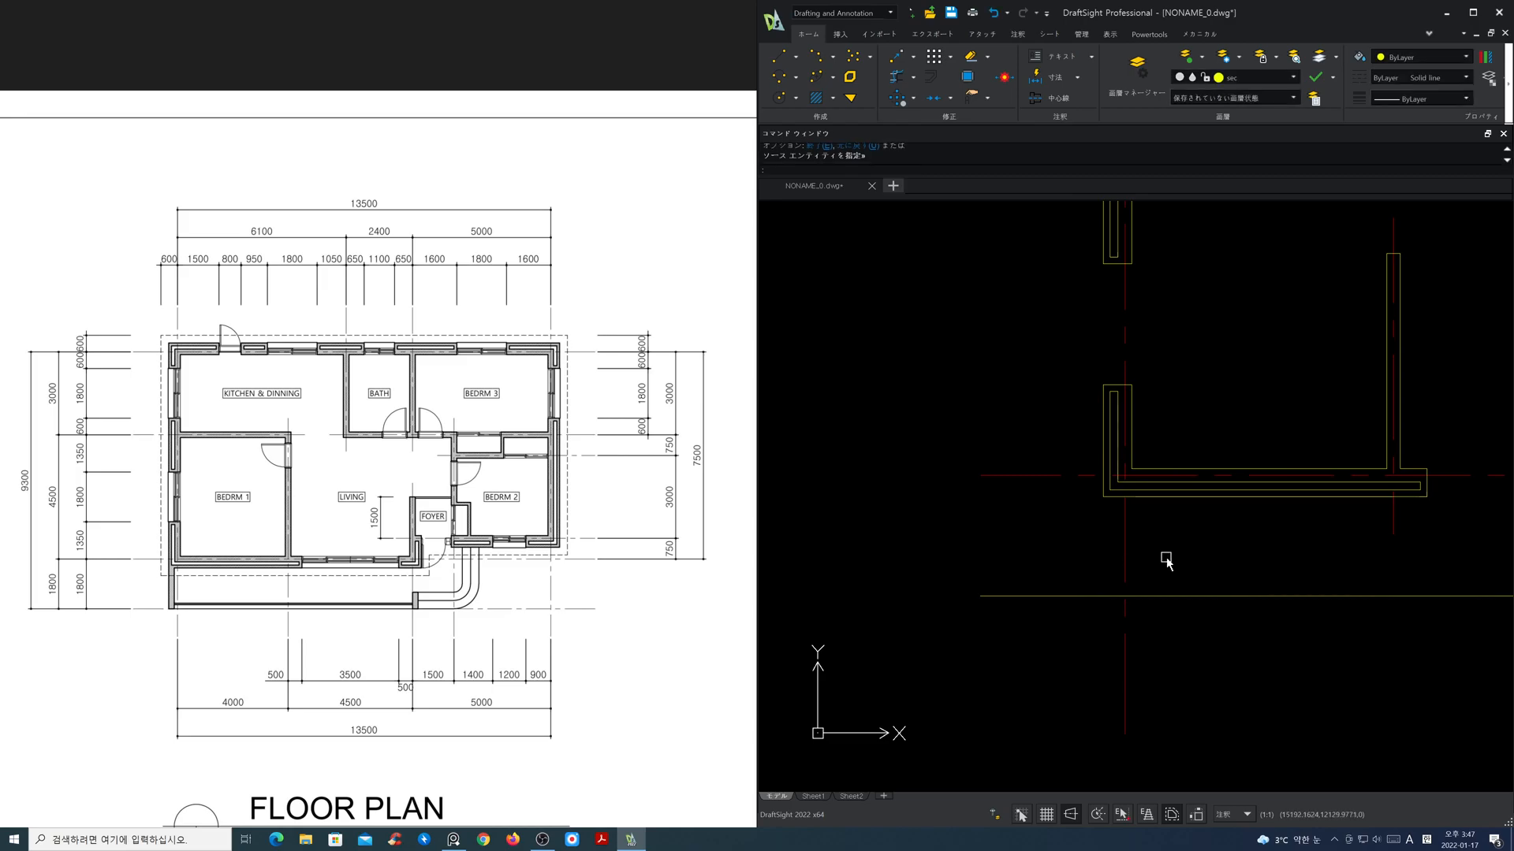
Step: Stretch the lower end of Bedroom 1's left exterior wall line straight down past the balcony's outer line
scroll(1158, 561, up, 1)
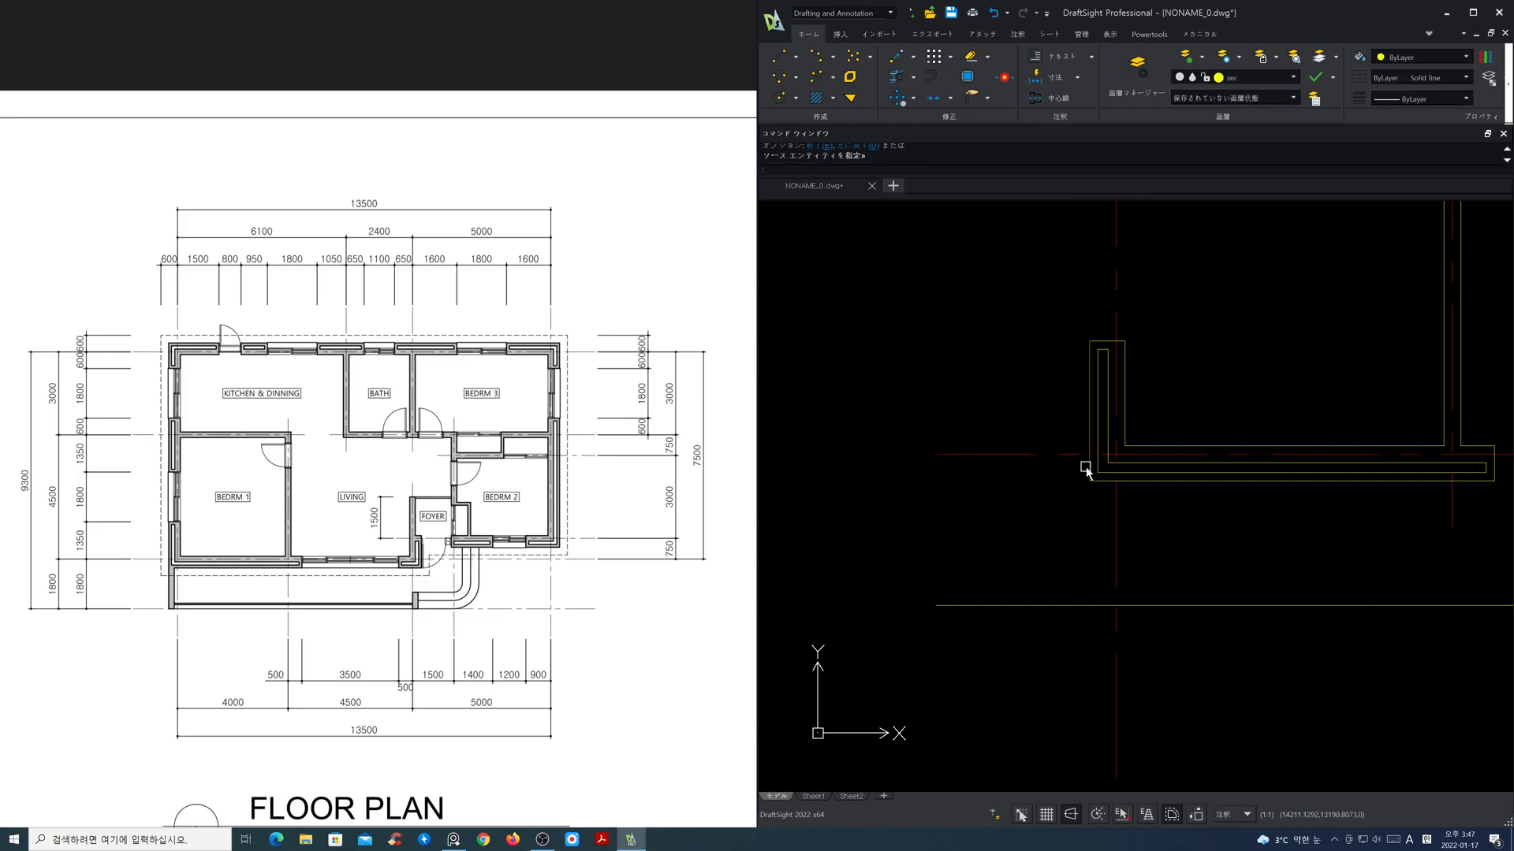
click(1088, 476)
click(1087, 476)
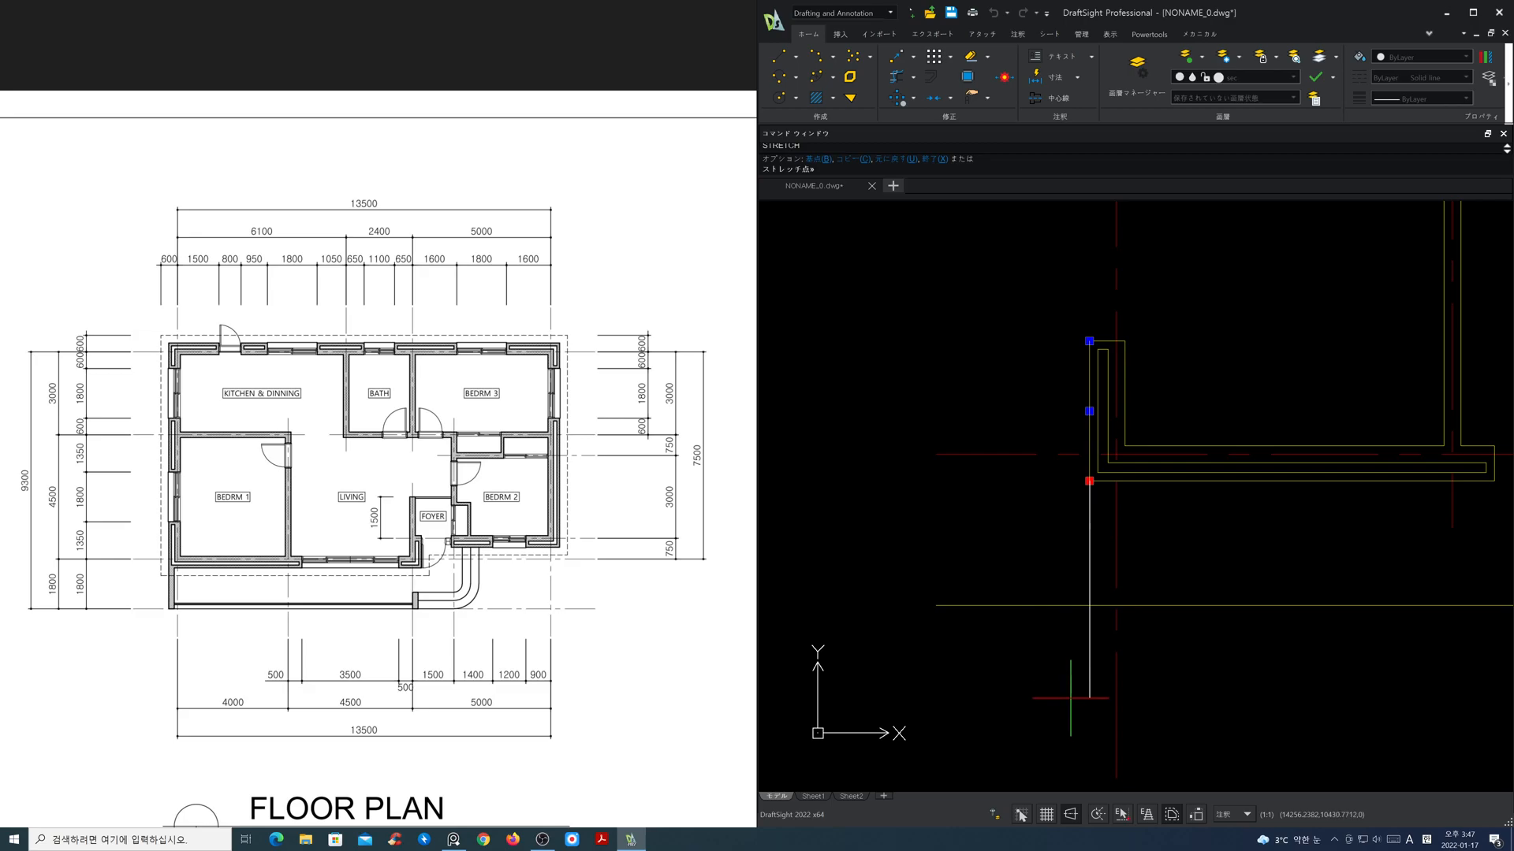
click(1121, 699)
key(Escape)
Step: Offset the extended exterior wall line 200 inward to form the balcony side wall's thickness
text(o)
key(Return)
text(200)
key(Return)
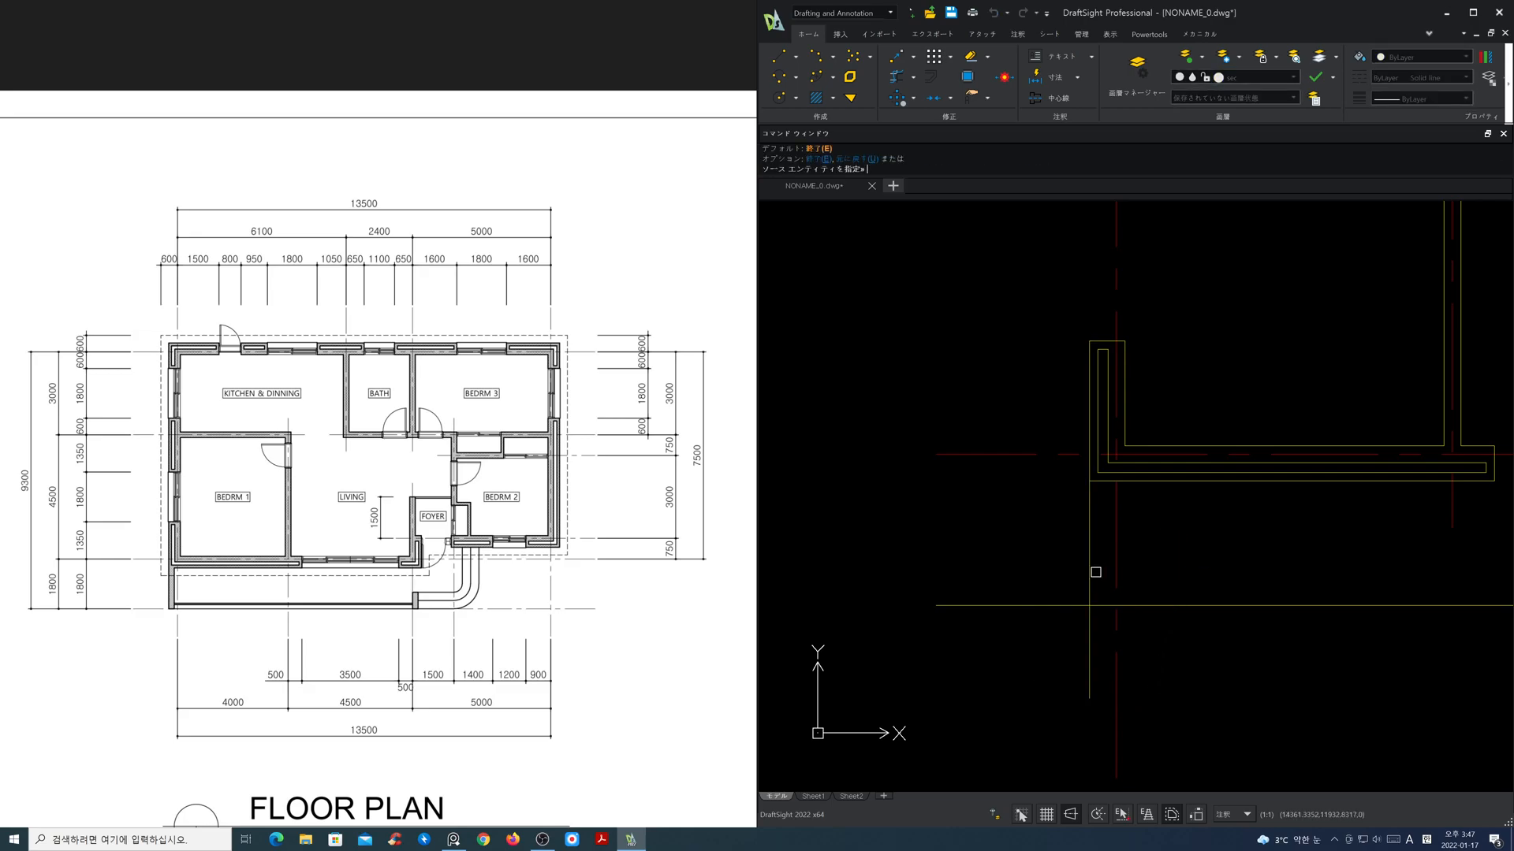
click(1089, 574)
click(1126, 576)
key(Escape)
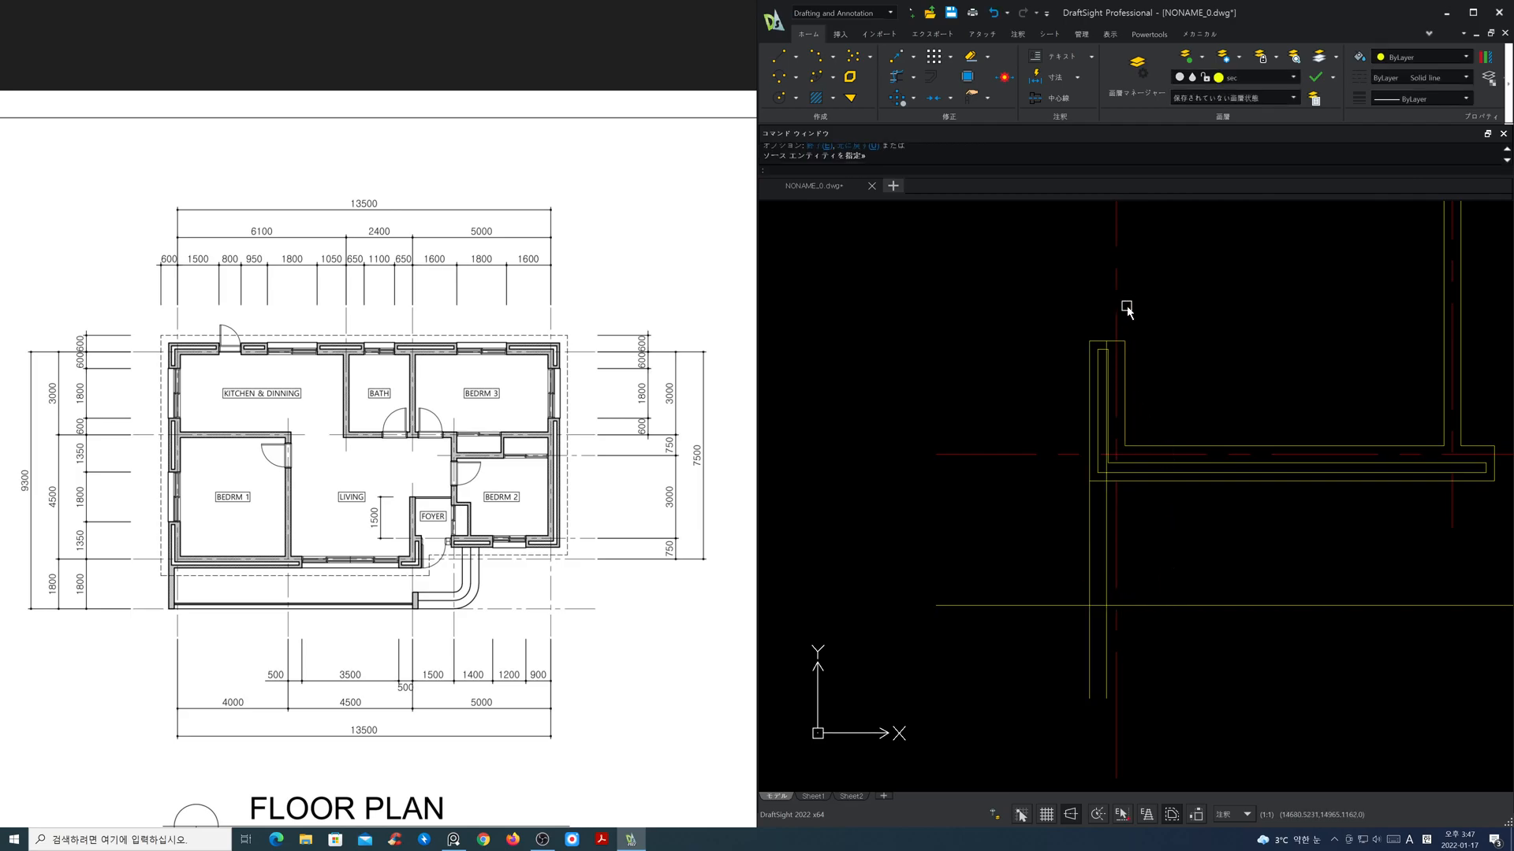
Step: Hide the cen layer so only the wall lines show around the balcony side wall
click(1264, 78)
click(1193, 111)
click(1149, 123)
Step: Corner-trim the balcony side wall lines with the outer balcony line and Bedroom 1's lower wall face
click(896, 77)
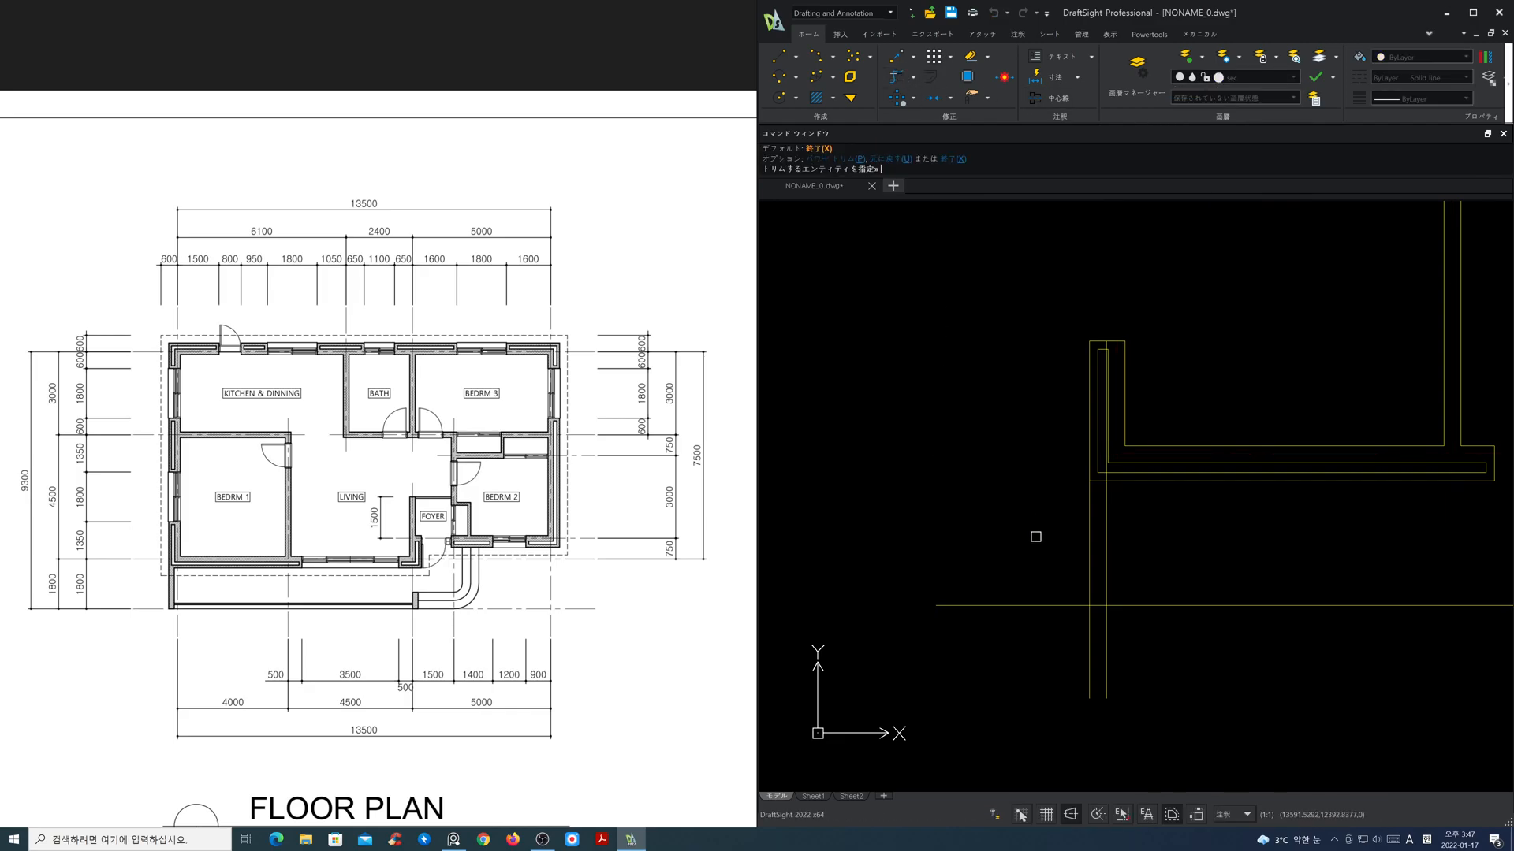
click(1089, 593)
click(1094, 605)
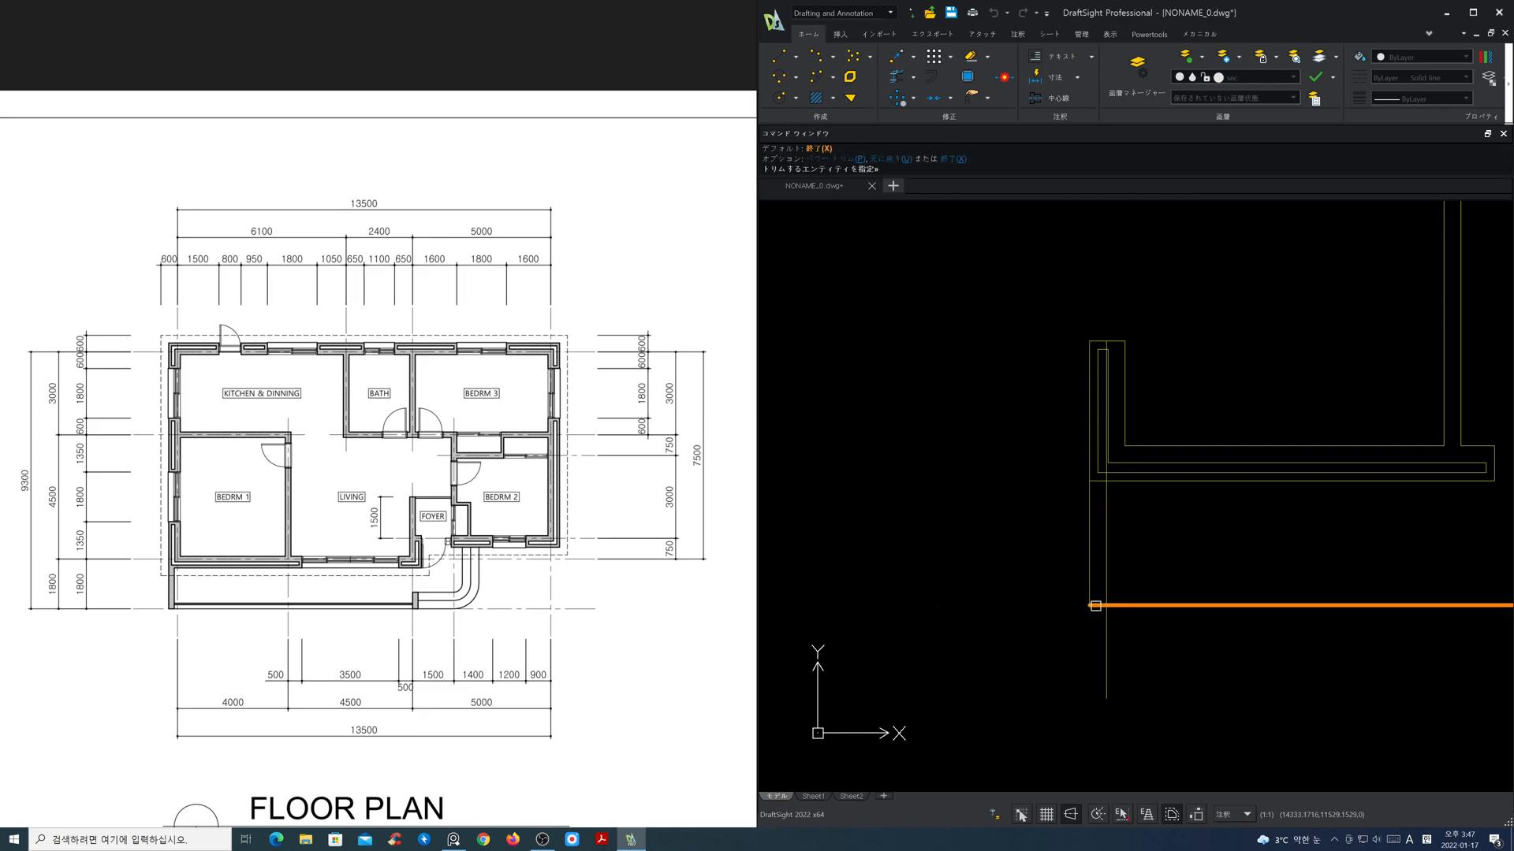
click(1105, 505)
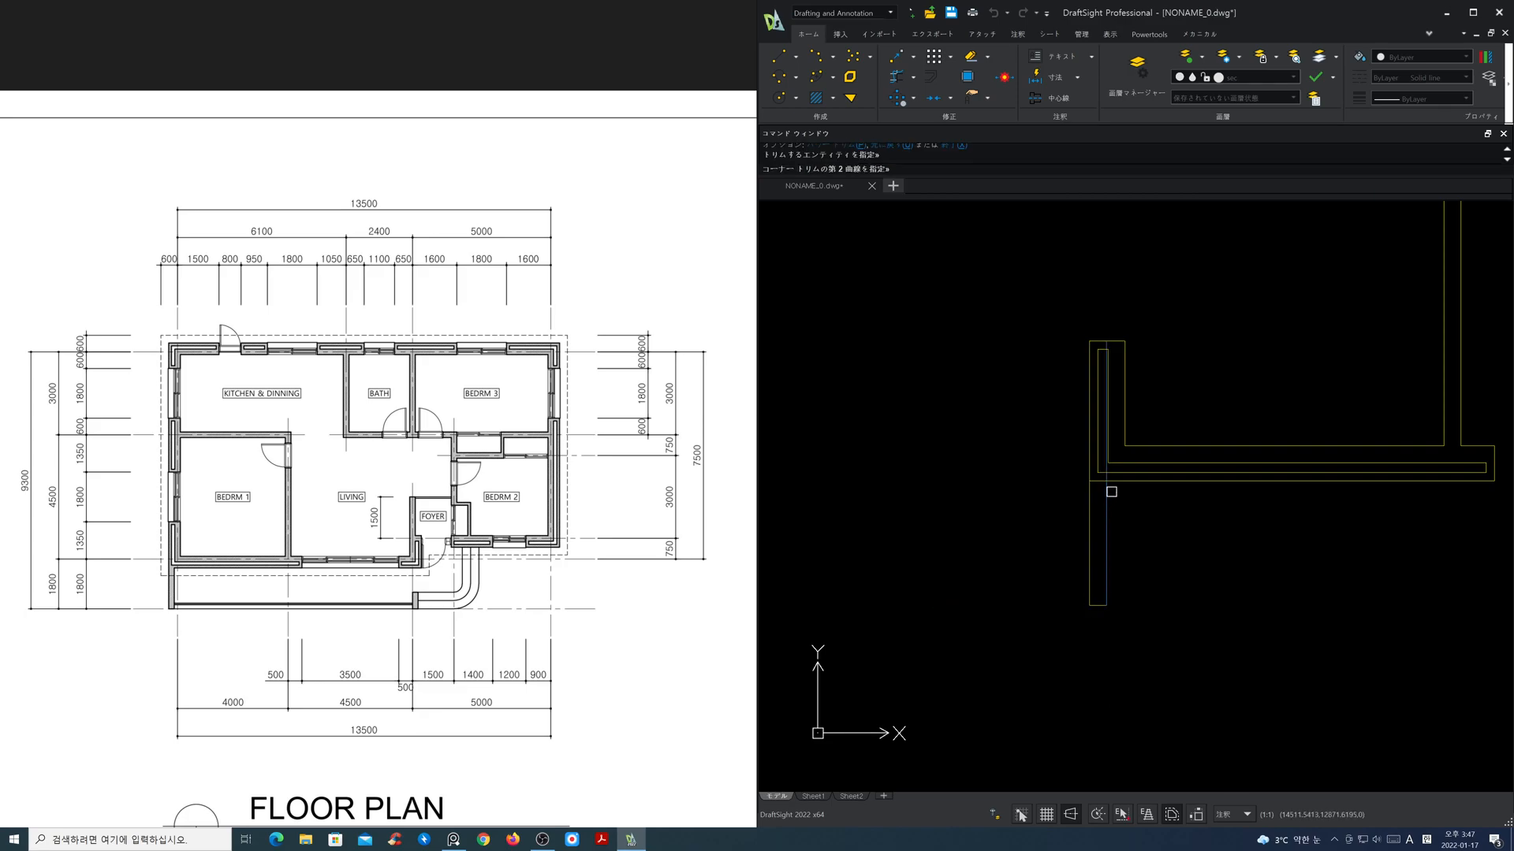
click(1119, 483)
key(Return)
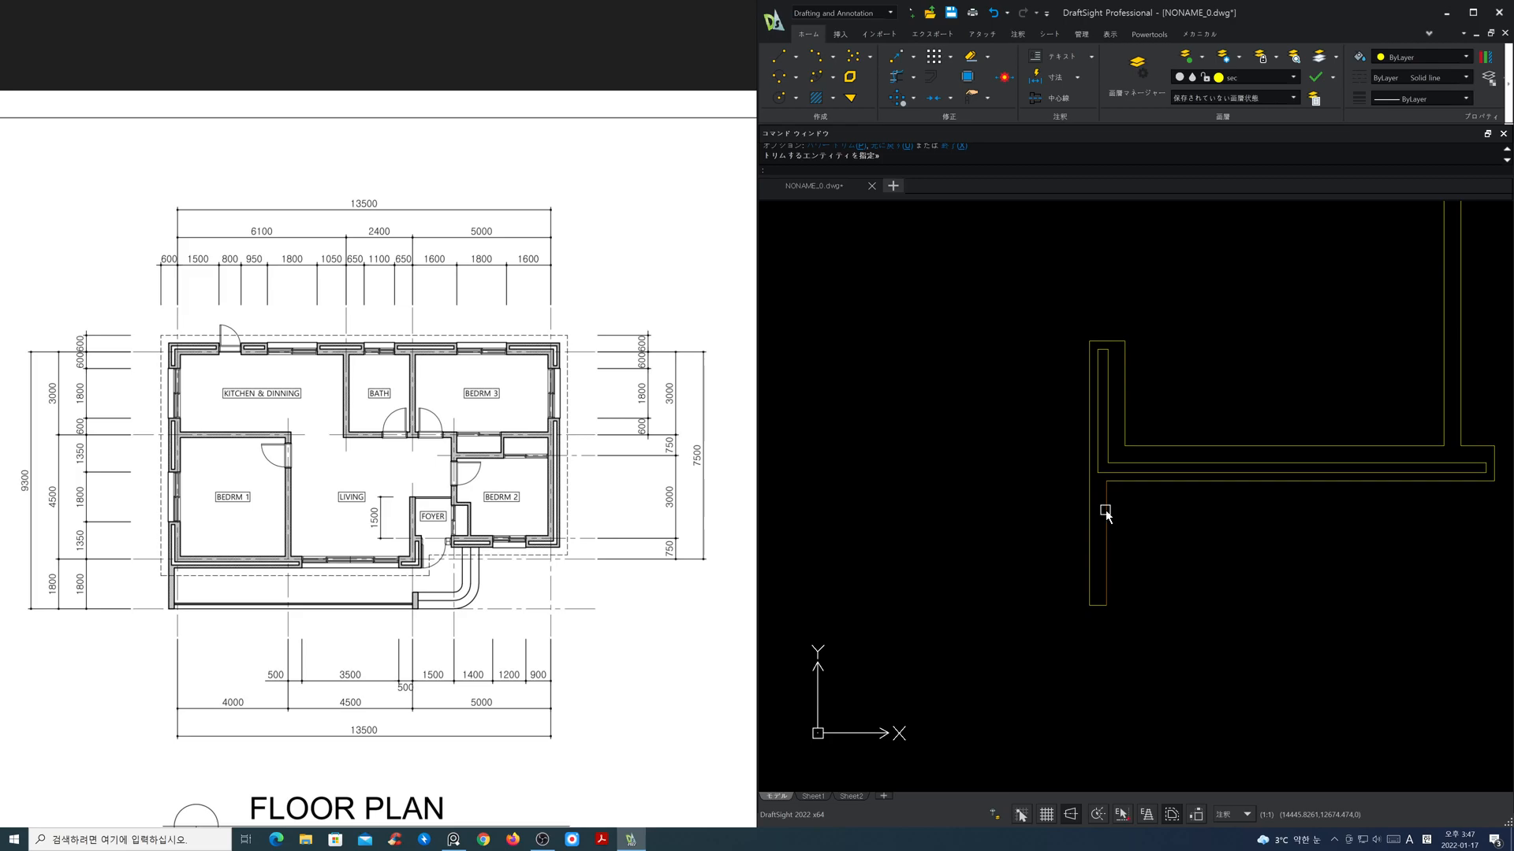
Step: Turn the cen layer back on and bring the whole plan with the balcony side wall into view
click(1255, 78)
click(1192, 106)
click(1173, 343)
scroll(1173, 344, down, 3)
mouse_move(1211, 379)
middle_down()
mouse_move(1099, 447)
mouse_move(968, 579)
middle_up()
key(Escape)
key(Escape)
middle_drag(1126, 523, 1132, 531)
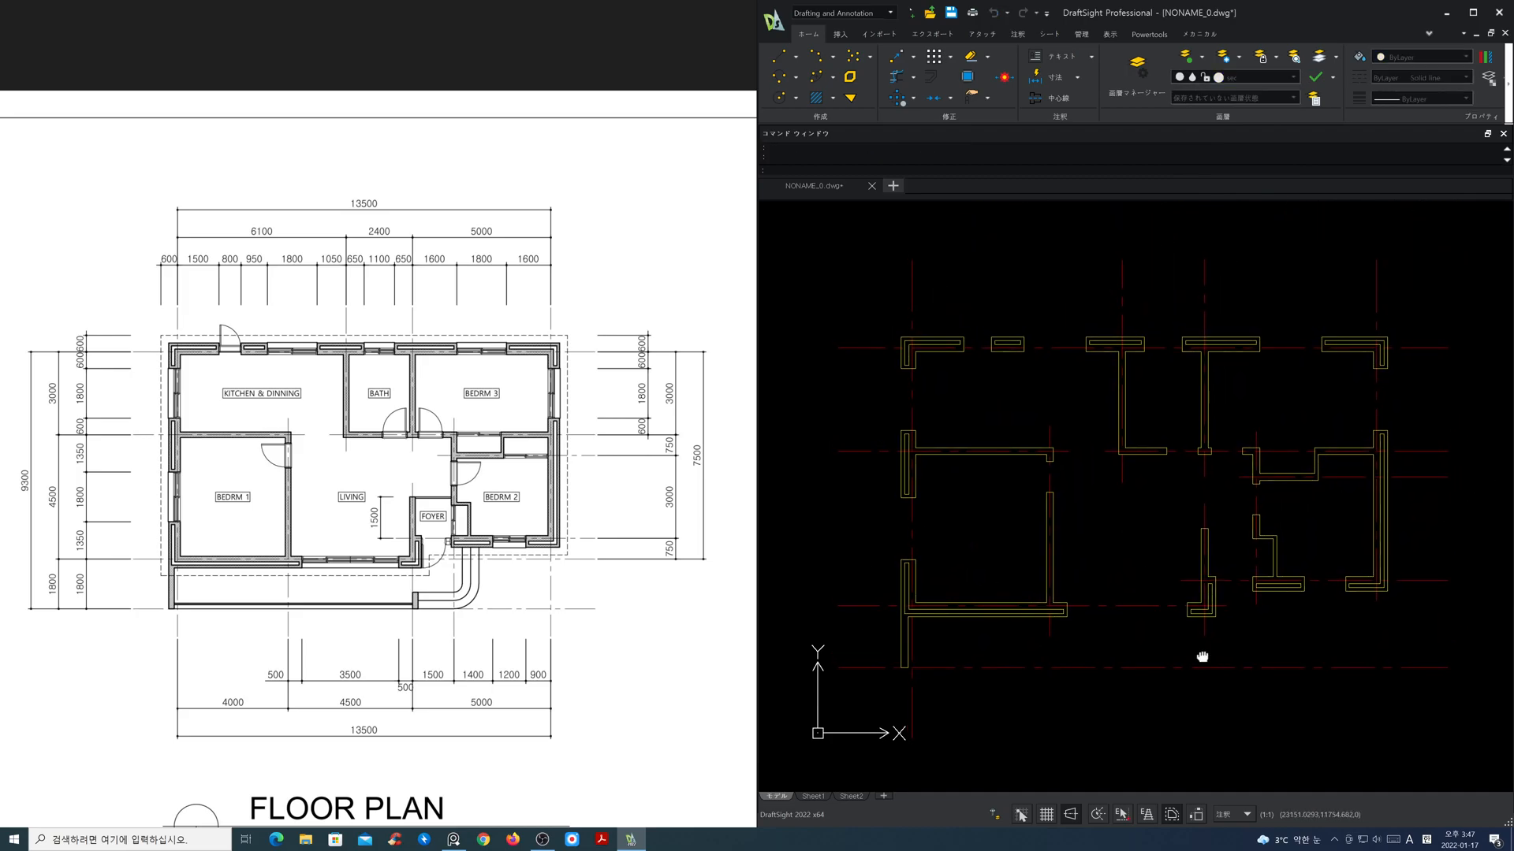